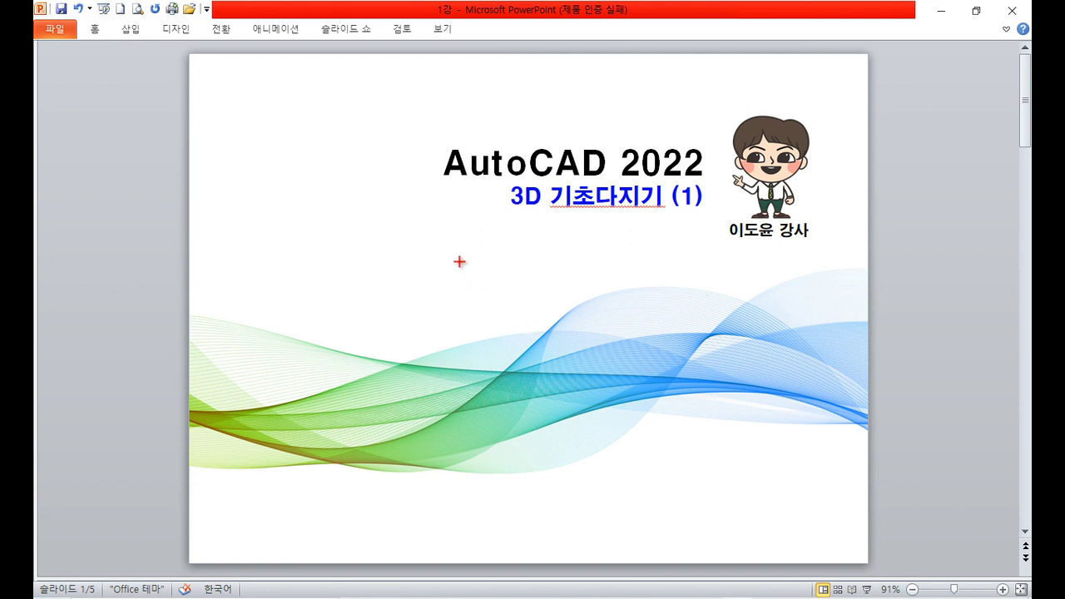
Step: Sketch an outline on the title slide, erase it, and underline the '3D 기초다지기' subtitle
mouse_move(411, 258)
mouse_down()
mouse_move(412, 345)
mouse_move(516, 265)
mouse_move(509, 343)
mouse_move(416, 340)
mouse_up()
key(e)
drag(508, 219, 589, 219)
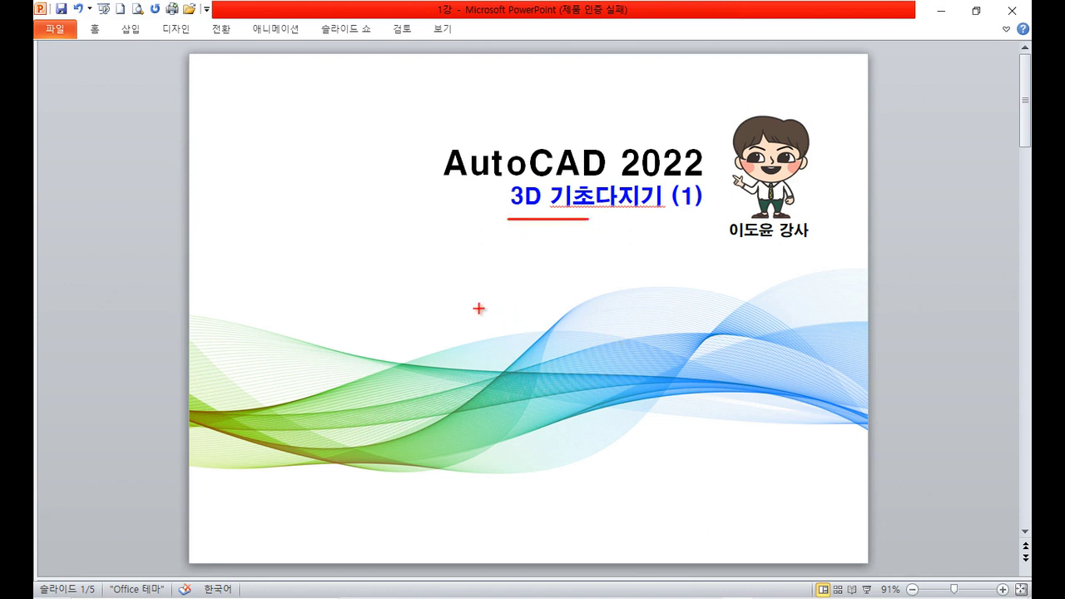
Step: Sketch a 2D X-Y axis diagram with arrowheads and X, Y labels on the title slide
mouse_move(443, 391)
mouse_down()
mouse_move(588, 391)
mouse_move(558, 403)
mouse_up()
mouse_move(451, 411)
mouse_down()
mouse_move(463, 305)
mouse_move(450, 298)
mouse_move(435, 310)
mouse_move(471, 314)
mouse_up()
key(ctrl+z)
mouse_move(618, 372)
mouse_down()
mouse_move(607, 391)
mouse_move(632, 409)
mouse_up()
mouse_move(446, 274)
mouse_down()
mouse_move(468, 292)
mouse_move(461, 309)
mouse_up()
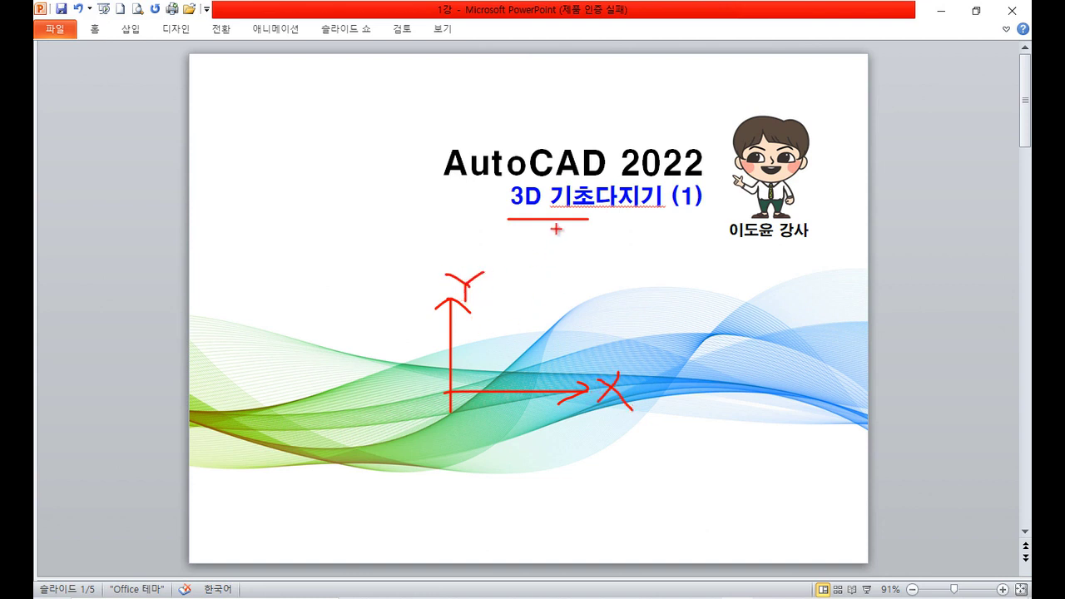
Step: Sketch a 3D X-Y-Z axis diagram with labels, then erase all the ink
mouse_move(689, 411)
mouse_down()
mouse_move(832, 361)
mouse_move(819, 385)
mouse_move(843, 371)
mouse_move(848, 385)
mouse_up()
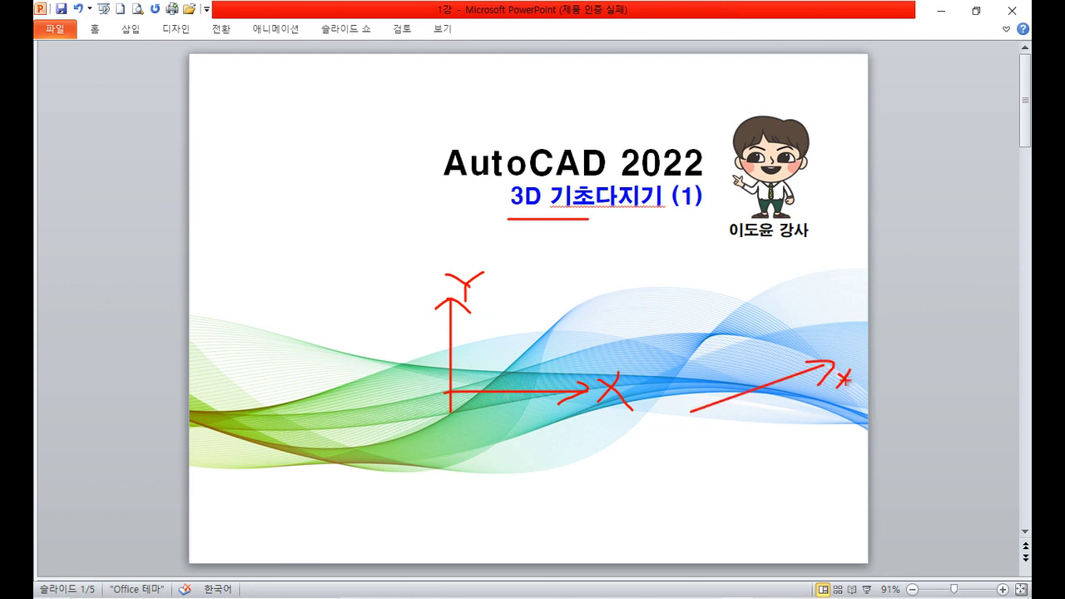
mouse_move(738, 413)
mouse_down()
mouse_move(668, 353)
mouse_move(648, 371)
mouse_move(678, 351)
mouse_up()
mouse_move(608, 314)
mouse_down()
mouse_move(629, 324)
mouse_move(631, 347)
mouse_up()
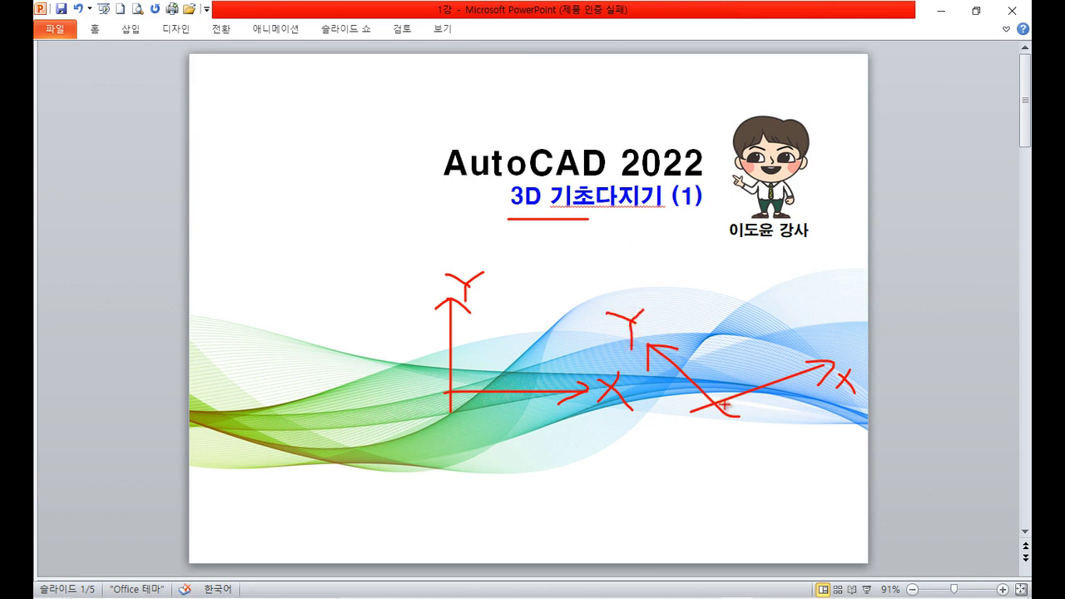
mouse_move(714, 407)
mouse_down()
mouse_move(713, 287)
mouse_move(703, 304)
mouse_move(733, 313)
mouse_up()
drag(729, 260, 767, 286)
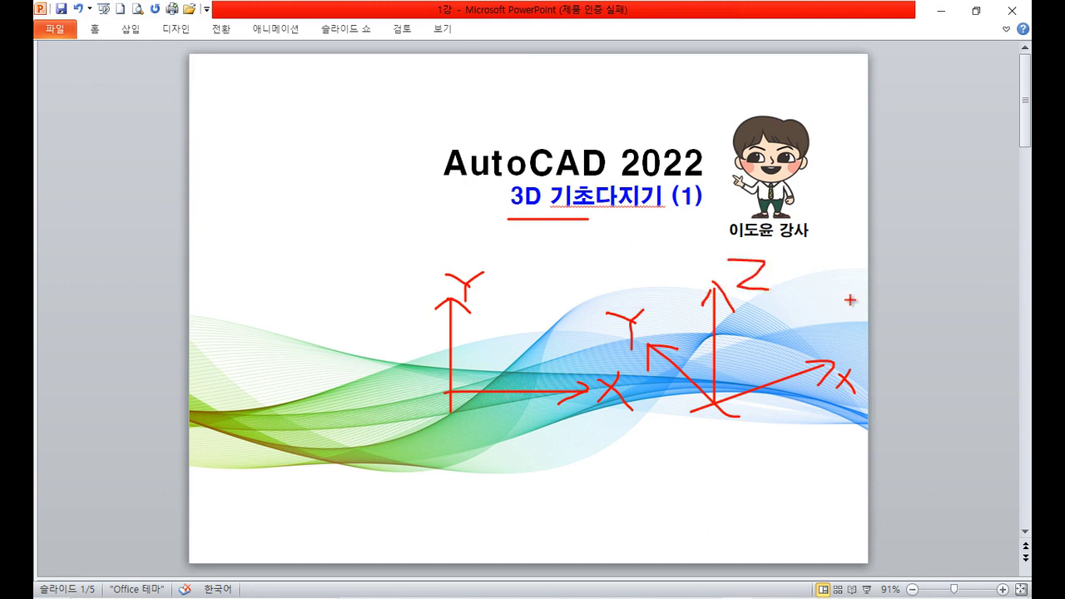
mouse_move(798, 350)
mouse_down()
mouse_move(720, 339)
mouse_move(790, 381)
mouse_move(753, 379)
mouse_up()
key(e)
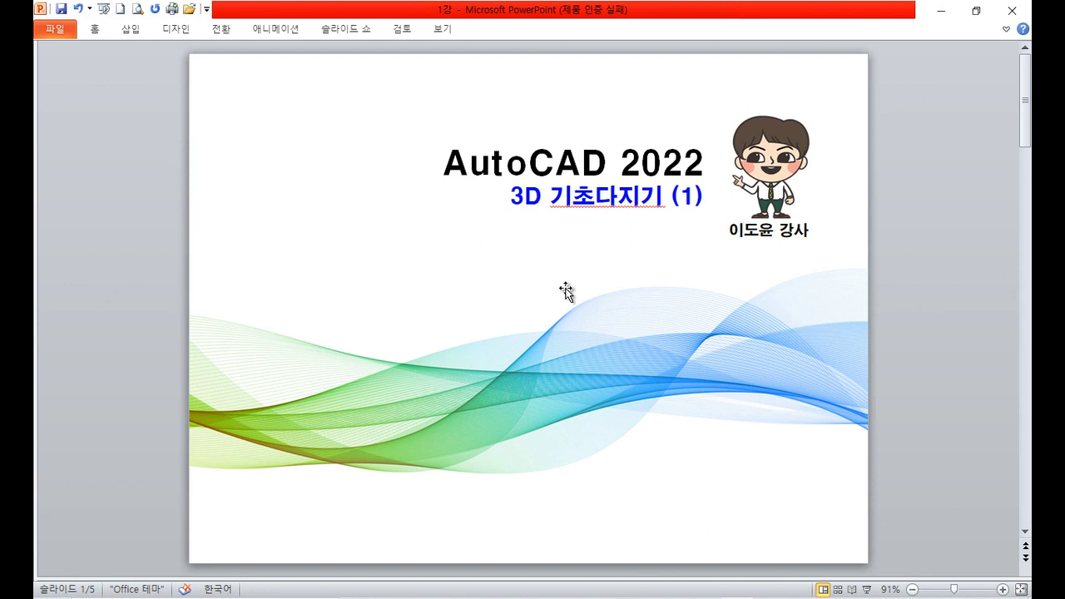
Step: Circle where the waves cross, erase the ink, and move on to slide 2
drag(587, 369, 548, 335)
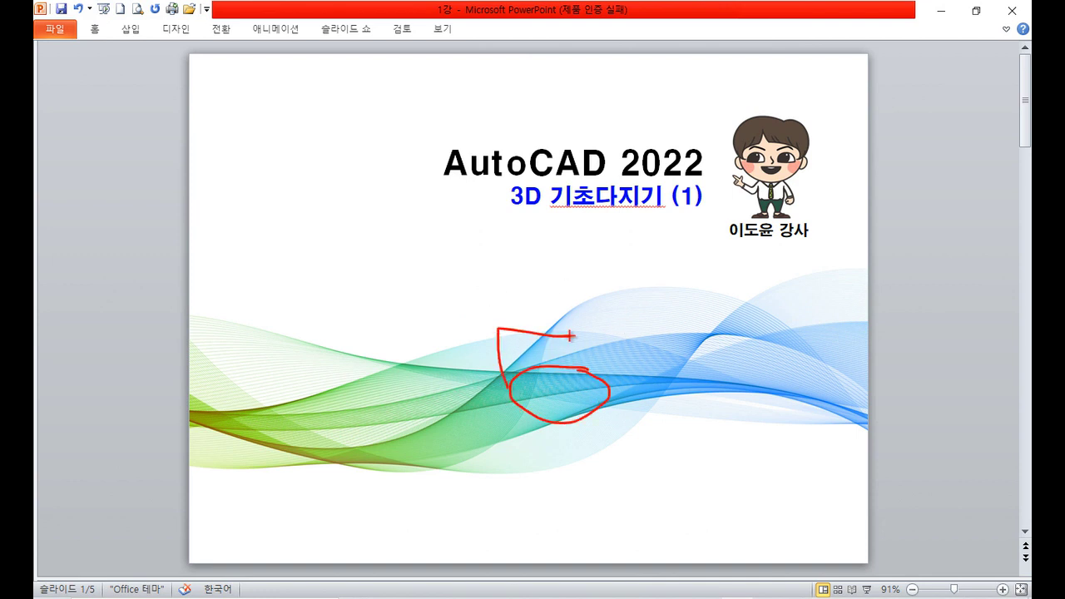
drag(548, 334, 612, 354)
key(Escape)
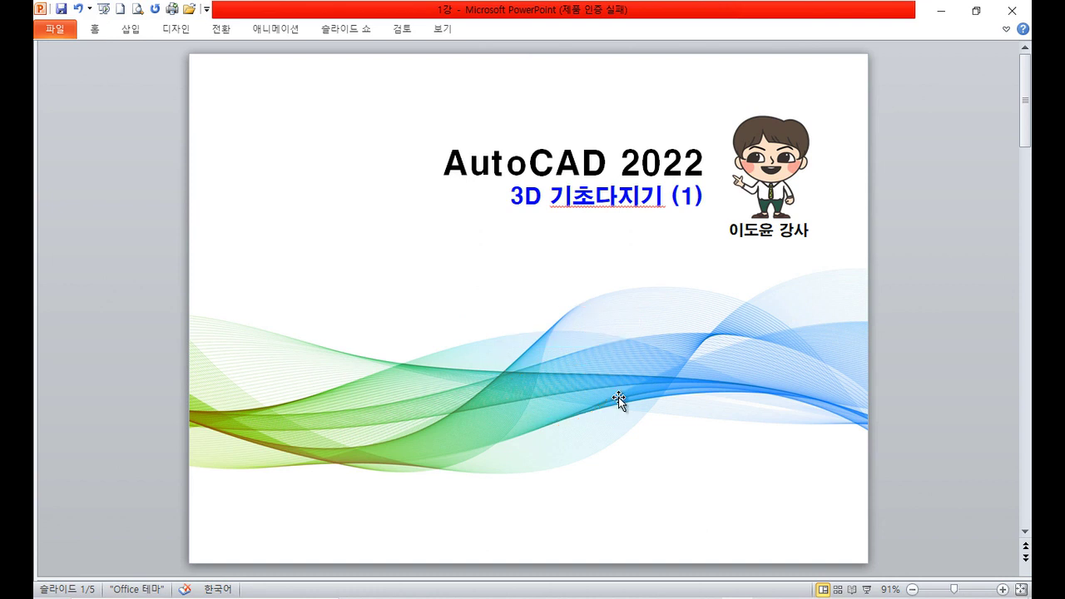
scroll(646, 357, down, 1)
scroll(660, 348, down, 1)
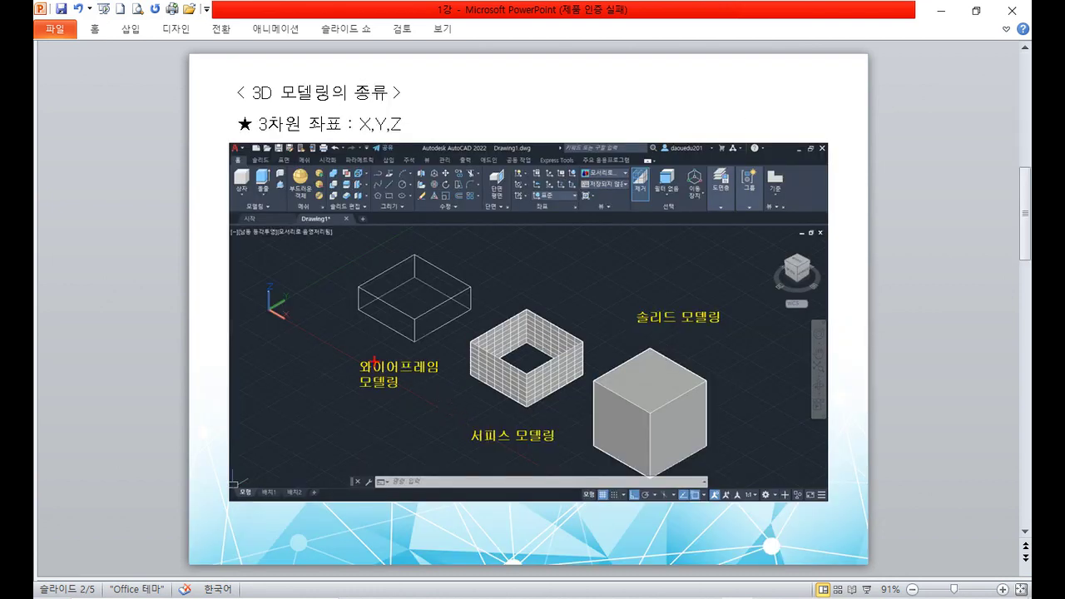
drag(353, 348, 445, 397)
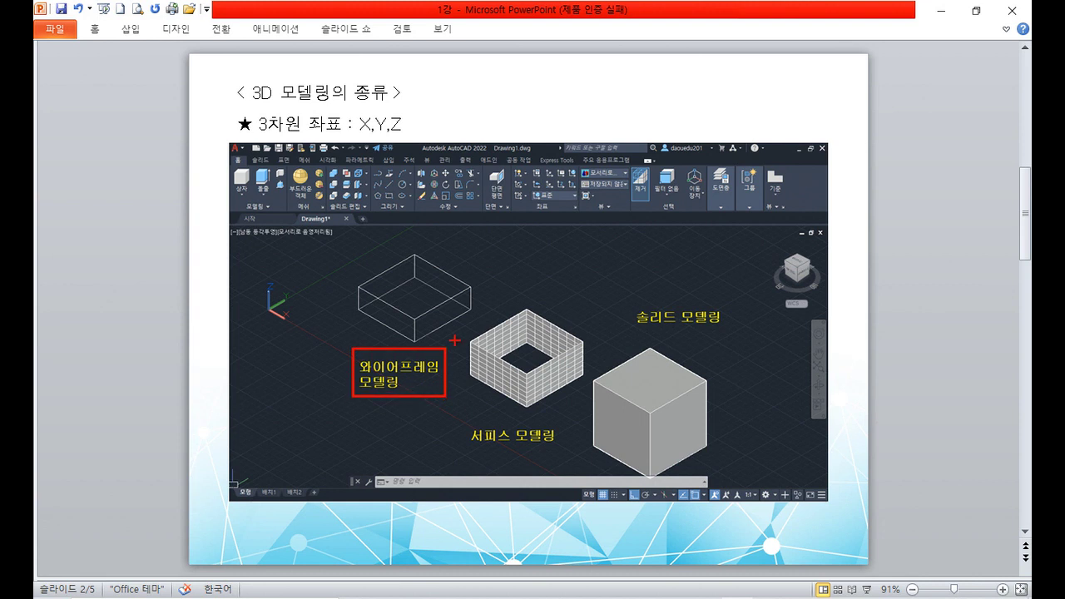
mouse_move(416, 344)
mouse_down()
mouse_move(413, 312)
mouse_move(365, 298)
mouse_up()
key(e)
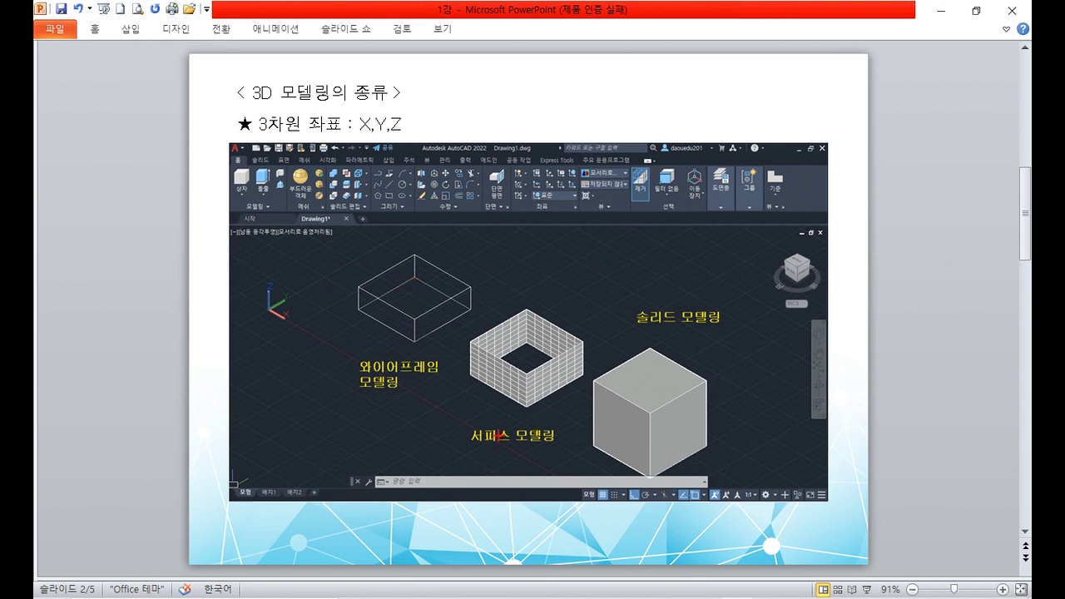
drag(468, 443, 514, 447)
mouse_move(371, 420)
mouse_down()
mouse_move(371, 441)
mouse_move(400, 441)
mouse_up()
text(Su)
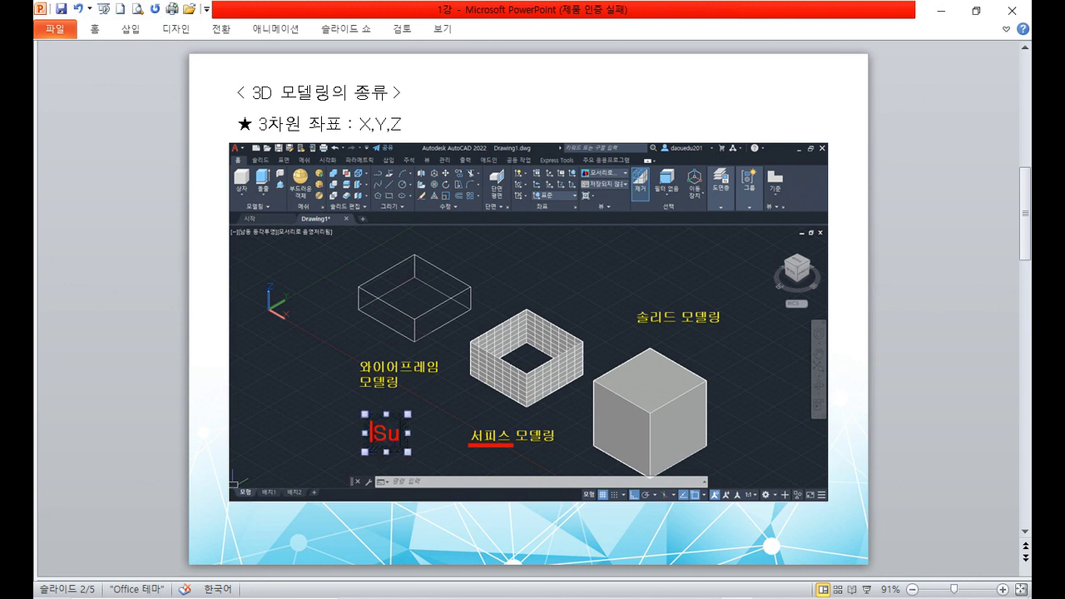
text(rface)
key(Escape)
key(Escape)
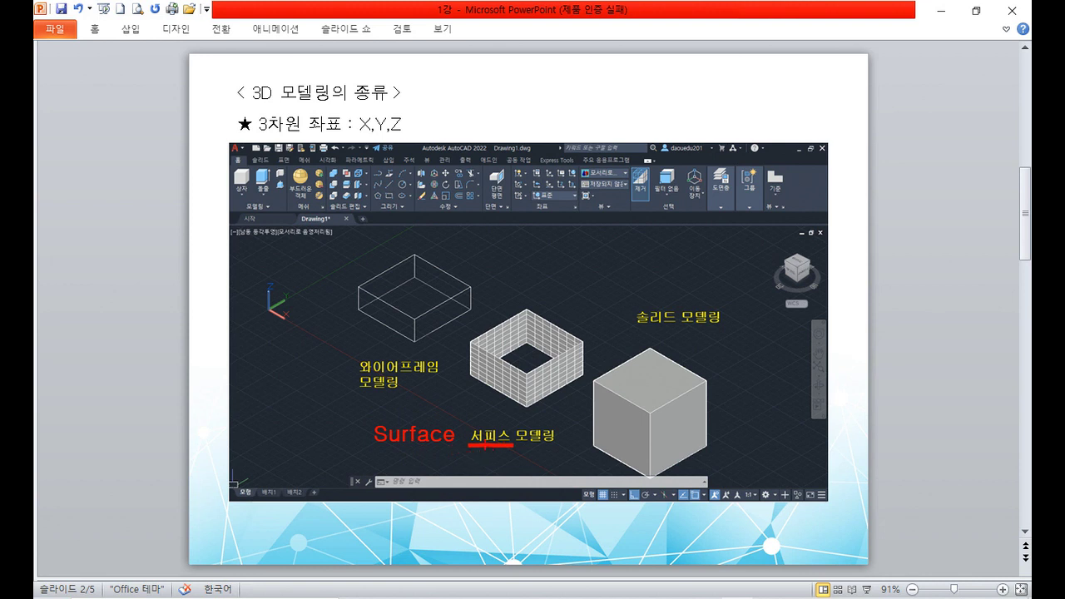
mouse_move(496, 359)
mouse_down()
mouse_move(482, 375)
mouse_move(509, 391)
mouse_move(469, 375)
mouse_up()
mouse_move(563, 450)
mouse_down()
mouse_move(496, 453)
mouse_move(552, 411)
mouse_move(527, 458)
mouse_up()
key(e)
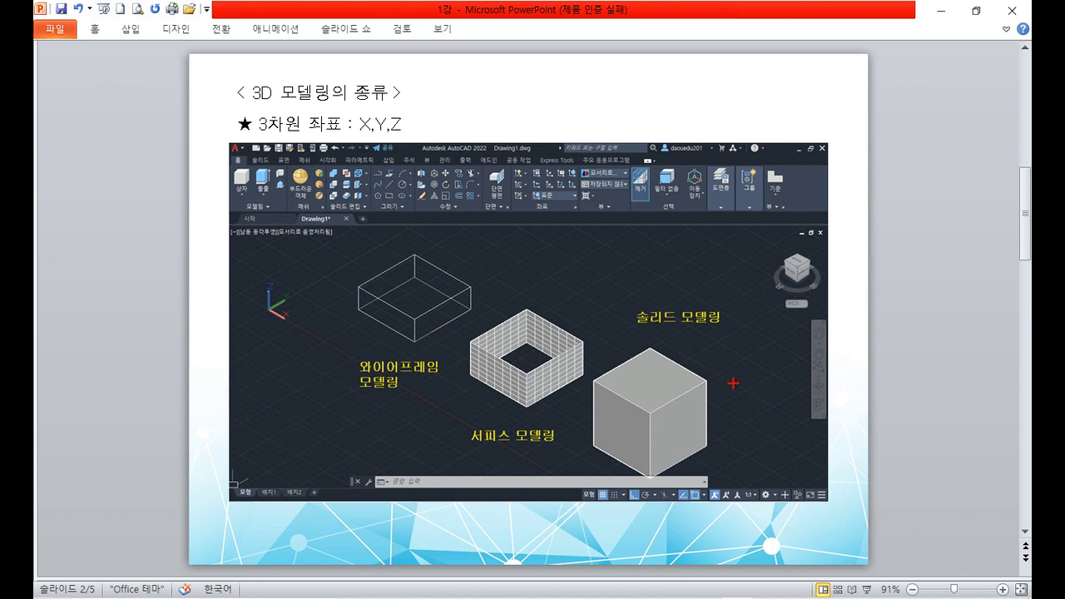
Step: Frame the 솔리드 모델링 label and sketch axis lines out from the UCS icon, then clear the ink
drag(633, 304, 727, 337)
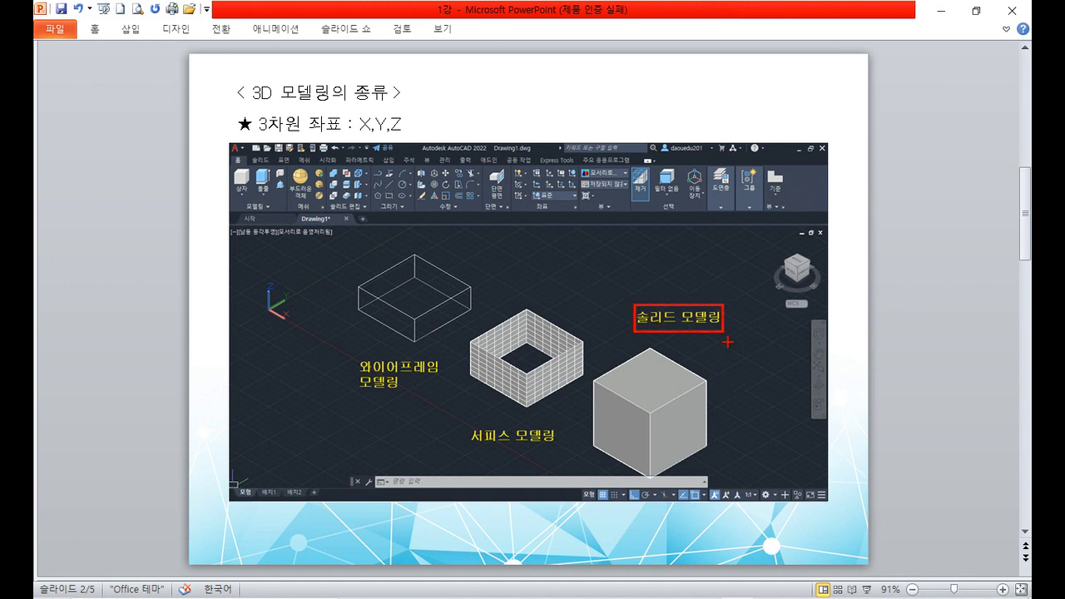
key(Escape)
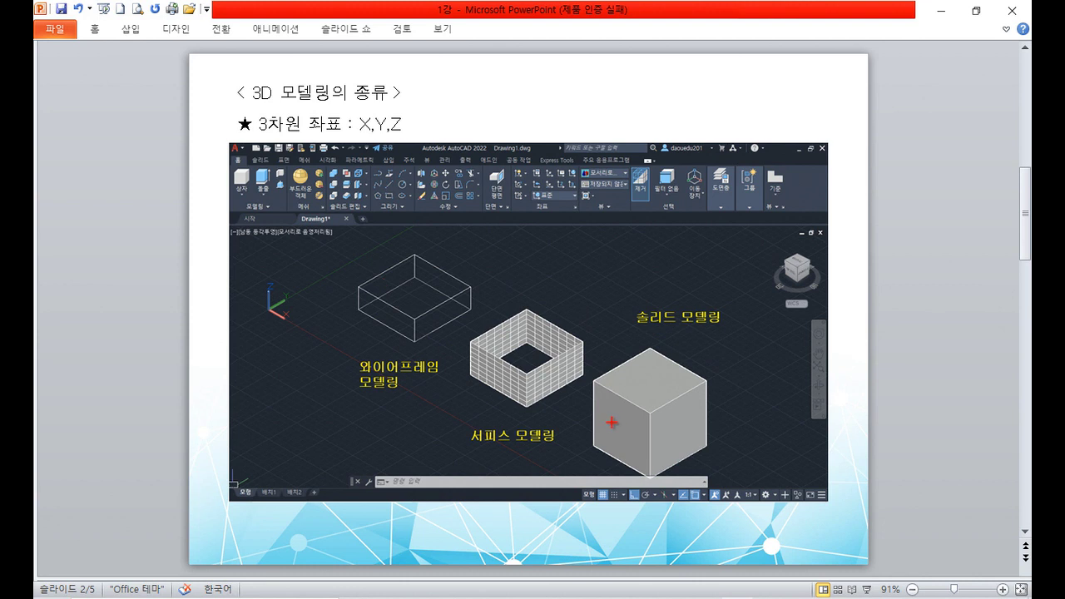
drag(304, 323, 285, 337)
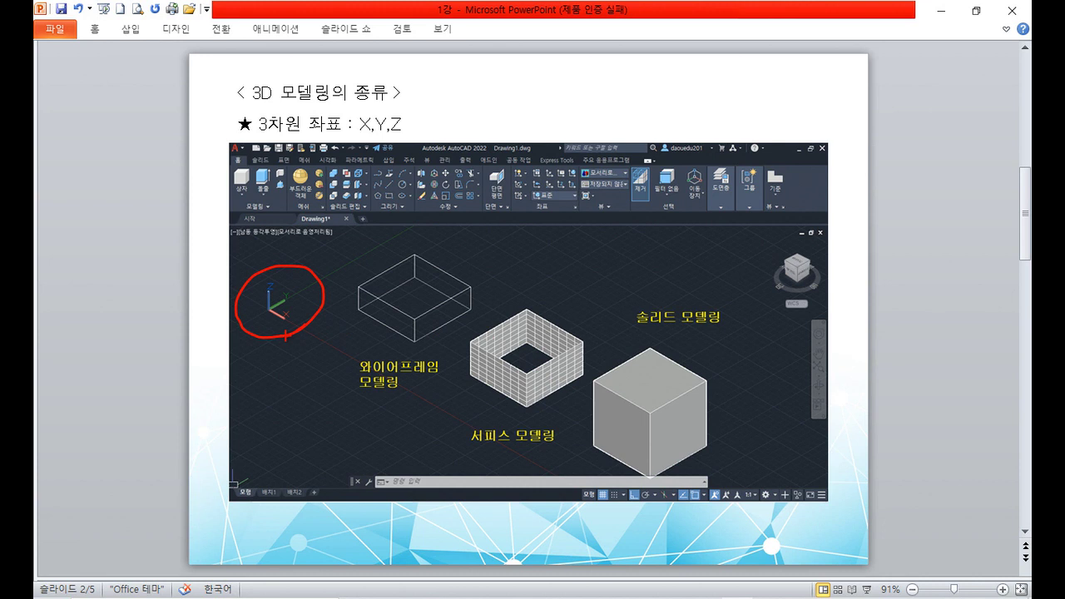
drag(275, 309, 343, 351)
drag(270, 308, 343, 274)
drag(268, 309, 270, 250)
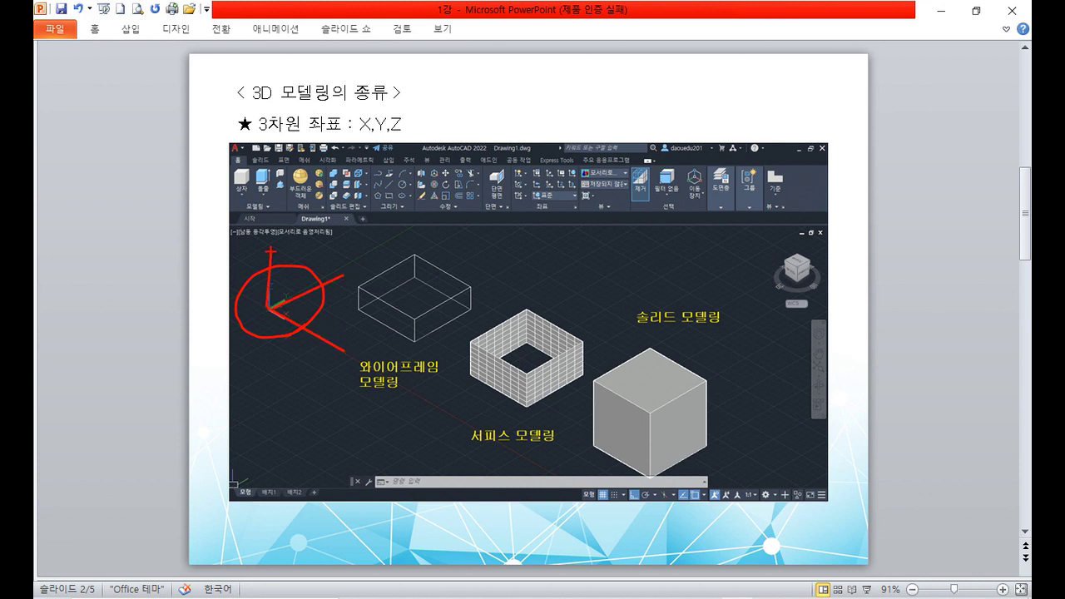
key(e)
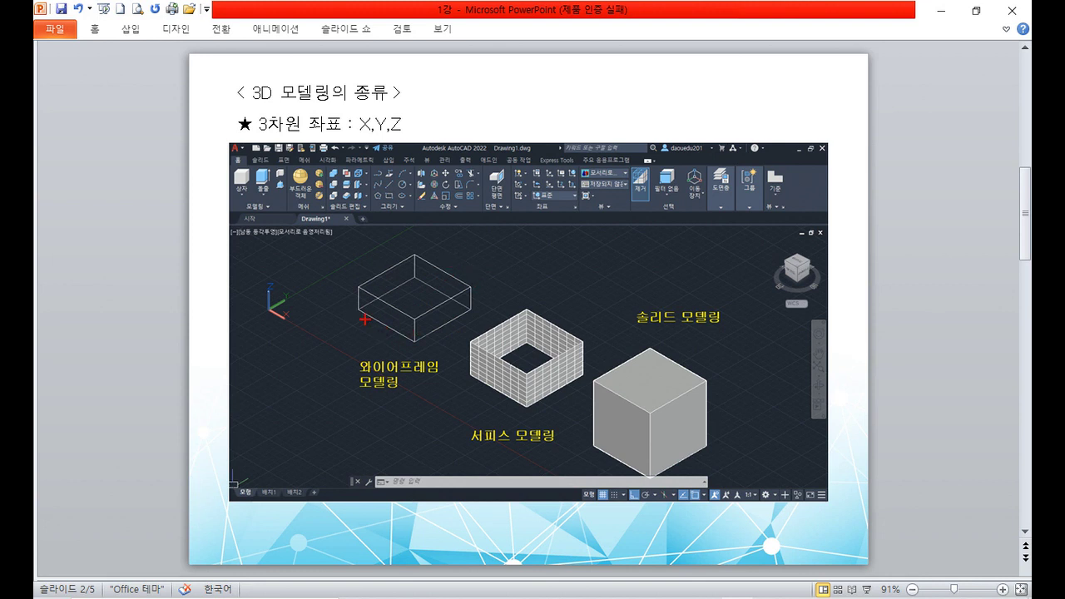
Step: Mark the wireframe box's corner, underline X,Y,Z in the heading, clear the ink, and restore the window down
mouse_move(365, 315)
mouse_down()
mouse_move(357, 309)
mouse_move(365, 316)
mouse_up()
drag(384, 136, 426, 138)
drag(358, 312, 354, 309)
drag(371, 329, 360, 321)
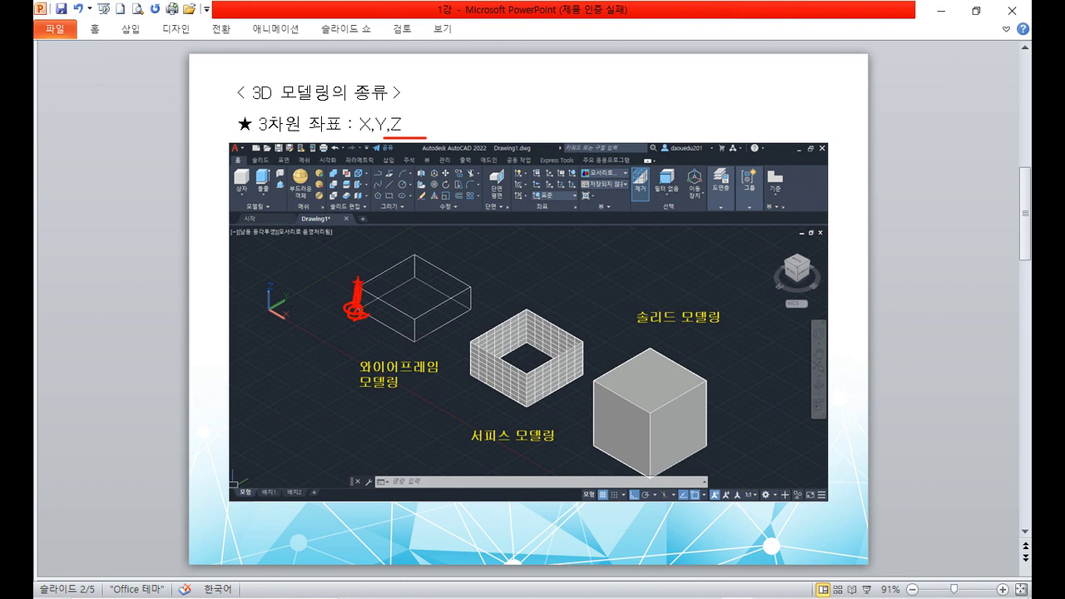
key(e)
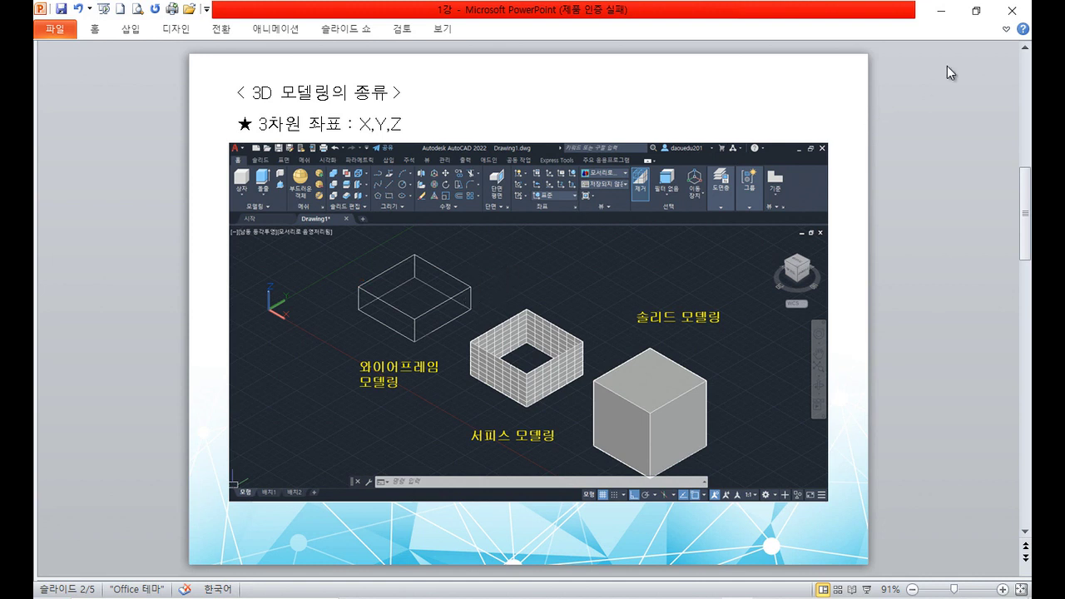
click(976, 11)
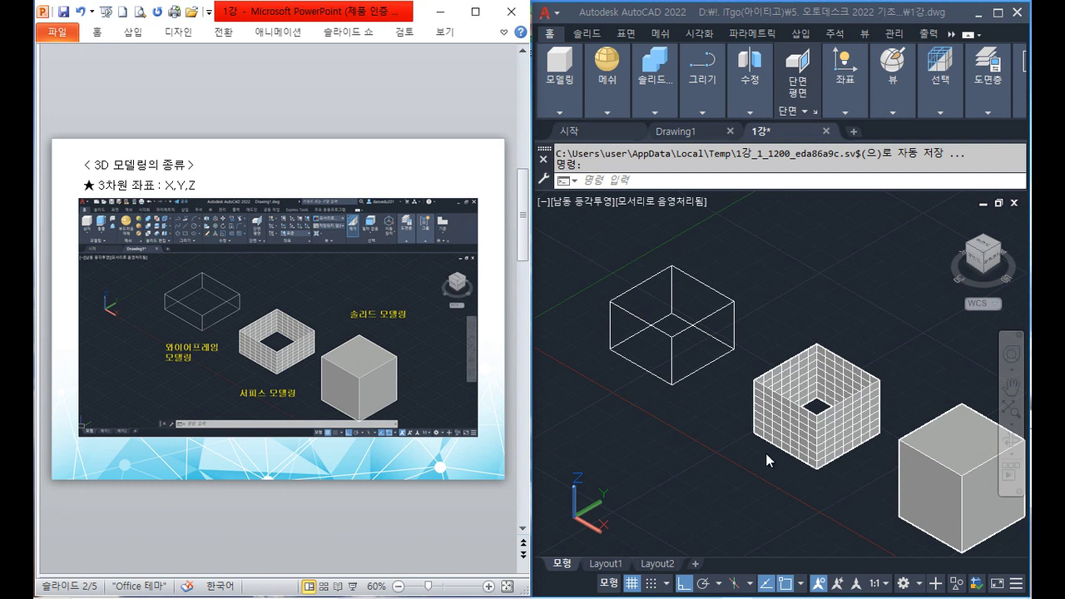
Step: Switch to AutoCAD, run PLAN for the current UCS, and zoom and pan to fit the three squares
click(748, 468)
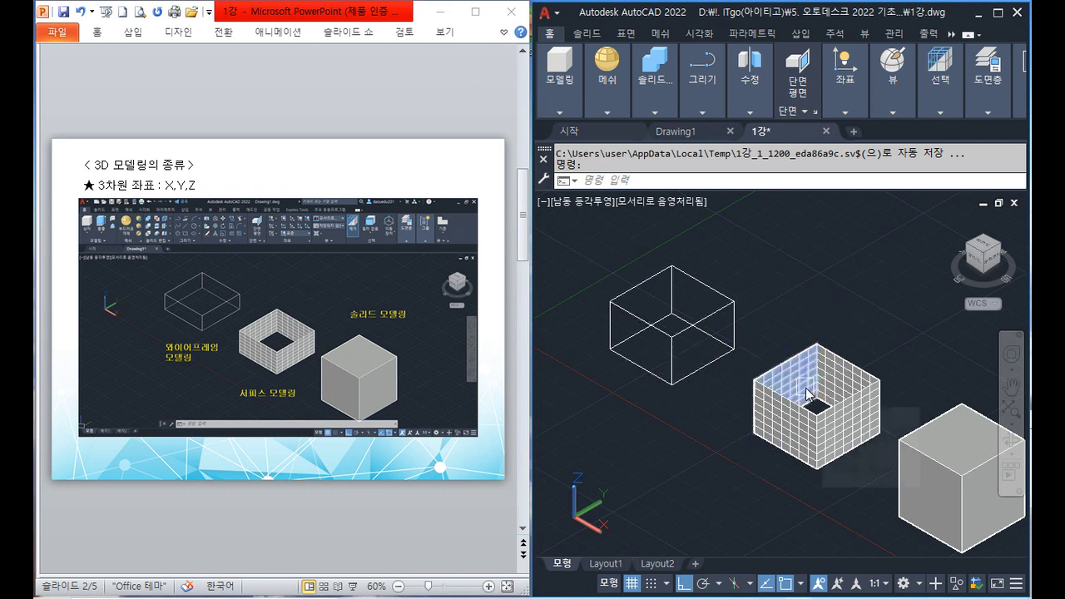
text(plan)
key(Return)
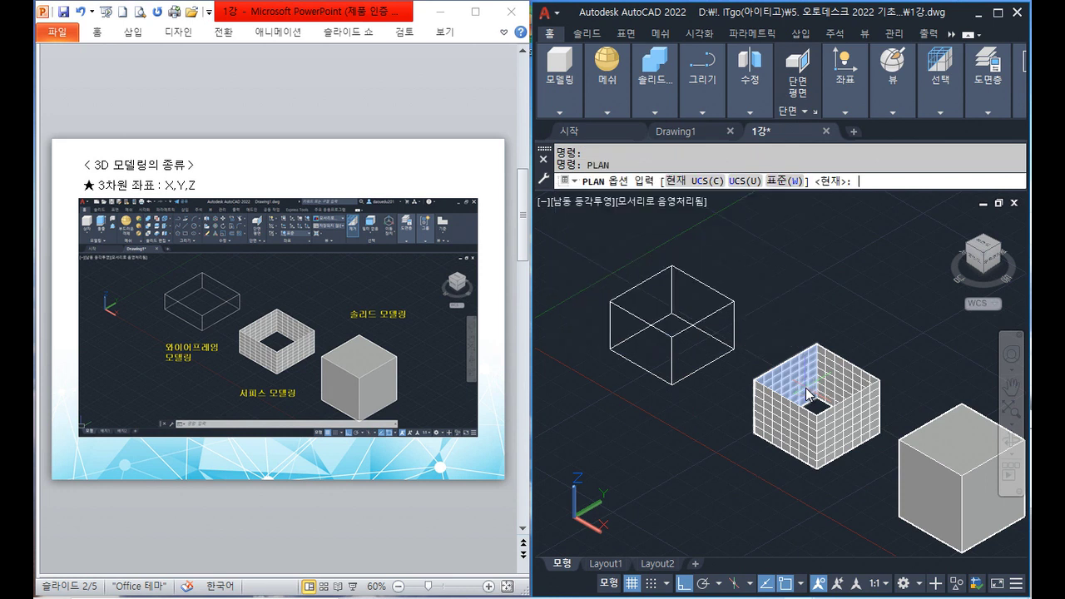
key(Return)
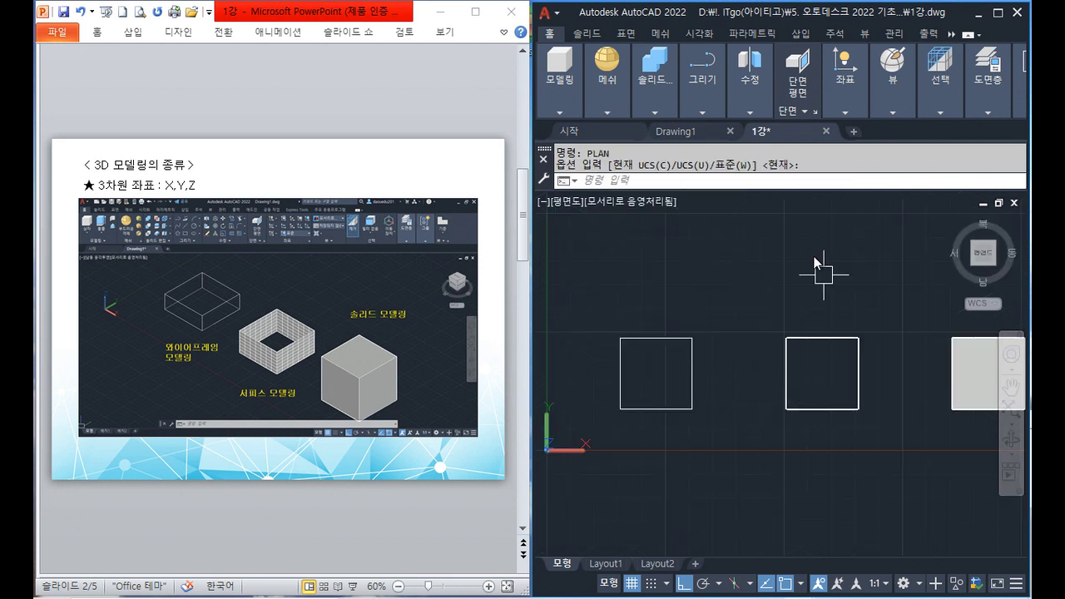
scroll(777, 287, down, 2)
middle_drag(778, 287, 776, 352)
key(Return)
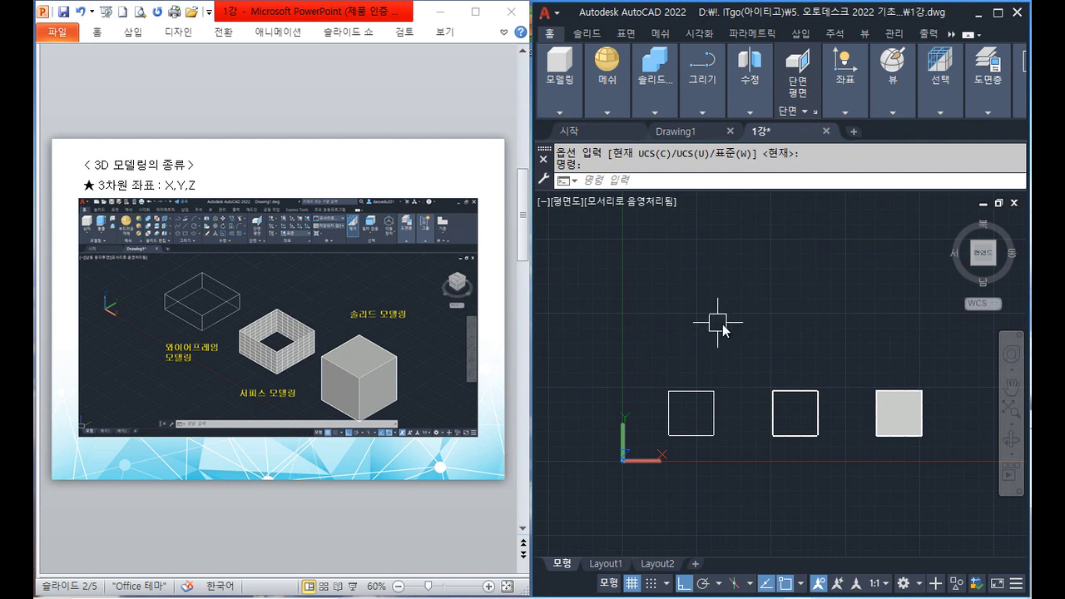
text(view)
Step: Set the 남동 등각투영 (southeast isometric) preset view current in View Manager
key(Return)
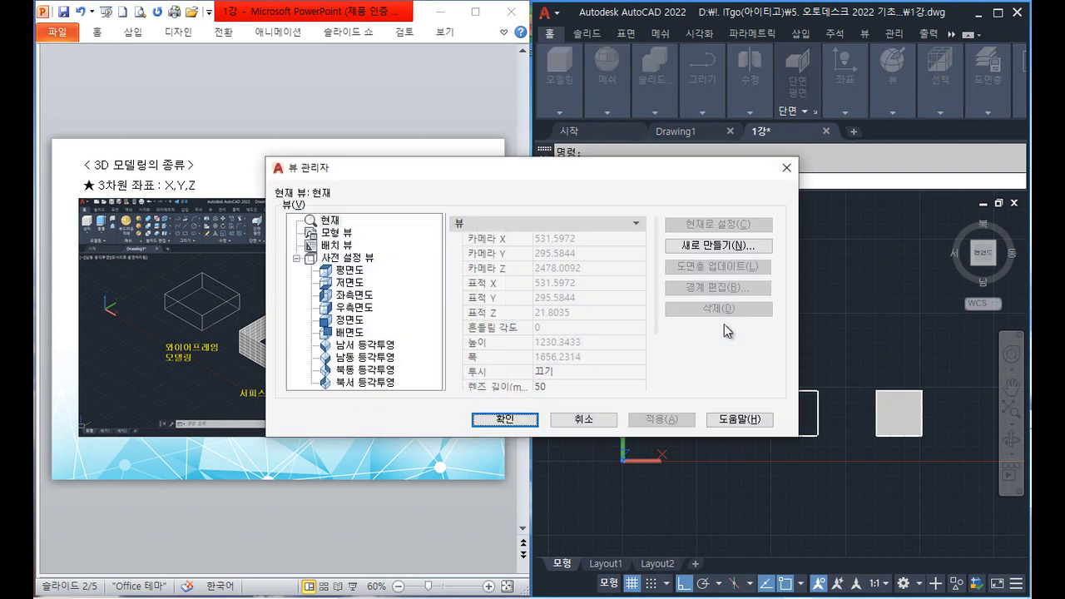
click(359, 368)
click(718, 224)
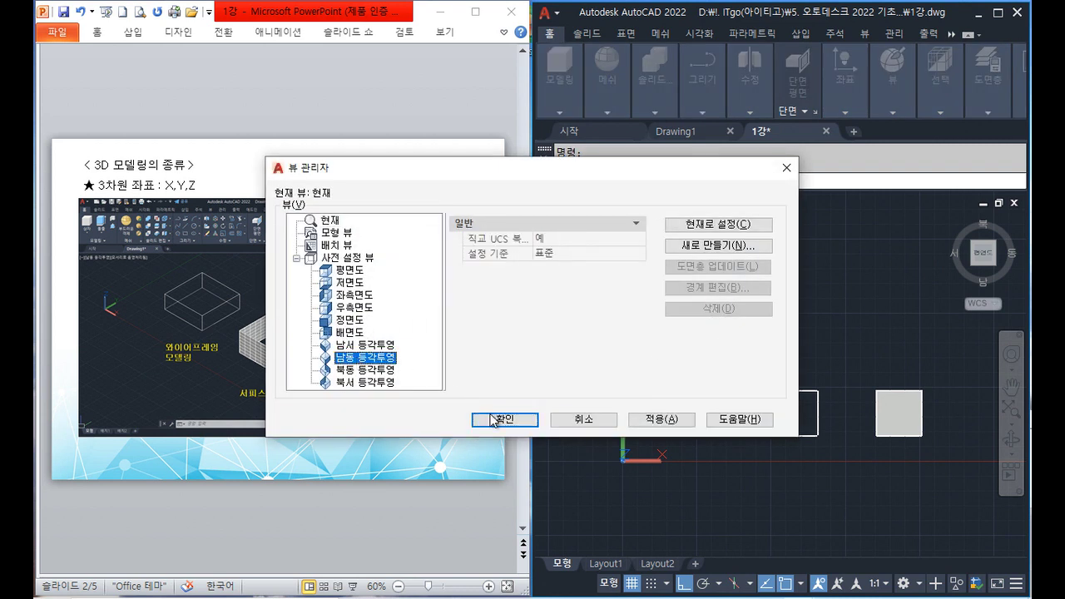
click(505, 420)
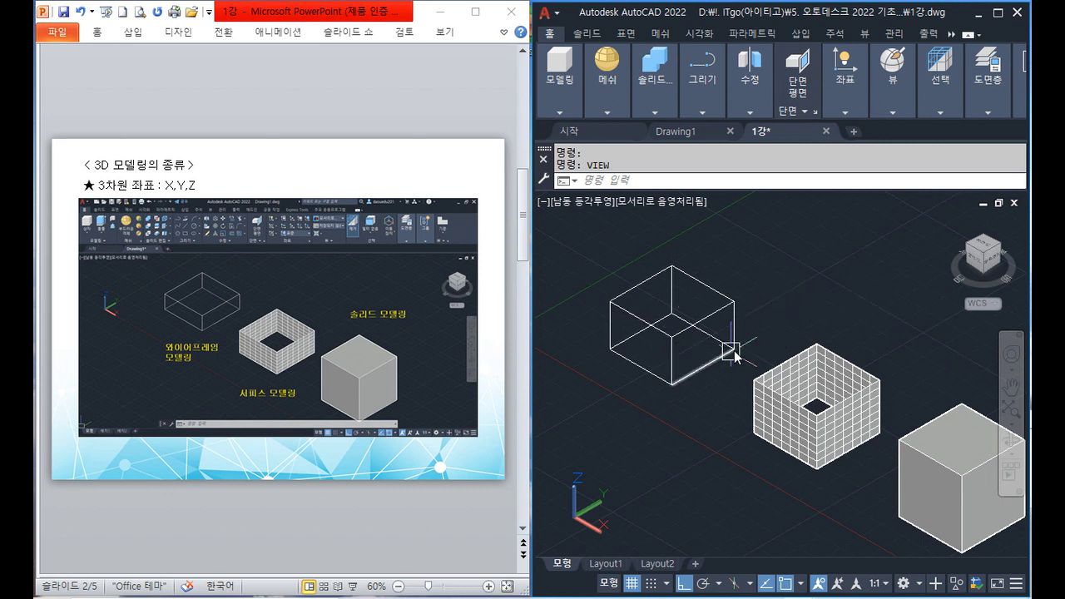
Step: Draw a closed 100 by 150 rectangle of lines on the ground plane
middle_drag(784, 325, 760, 404)
text(1)
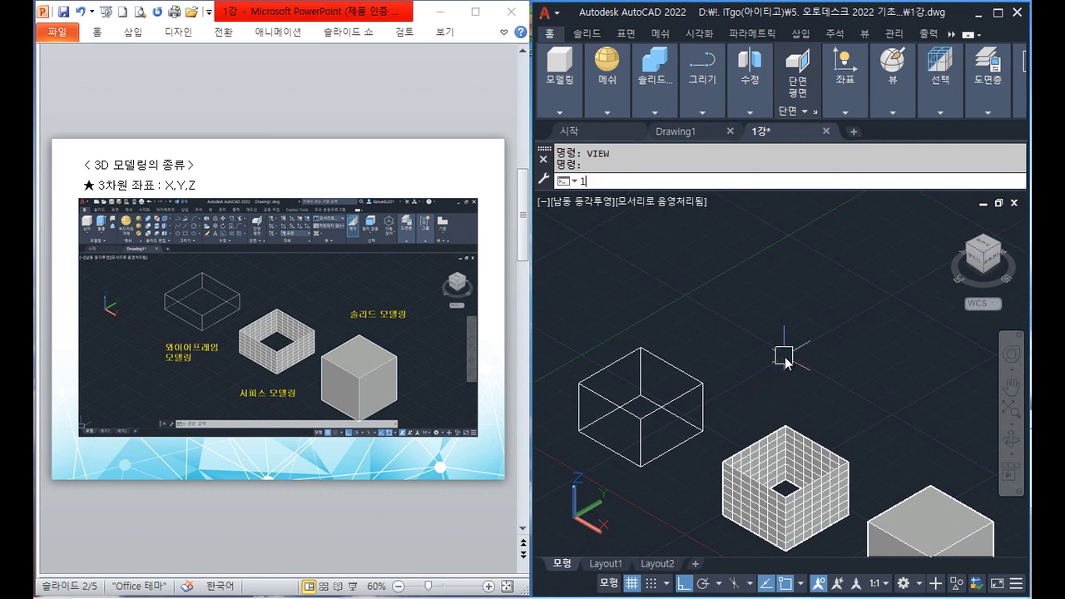
key(Return)
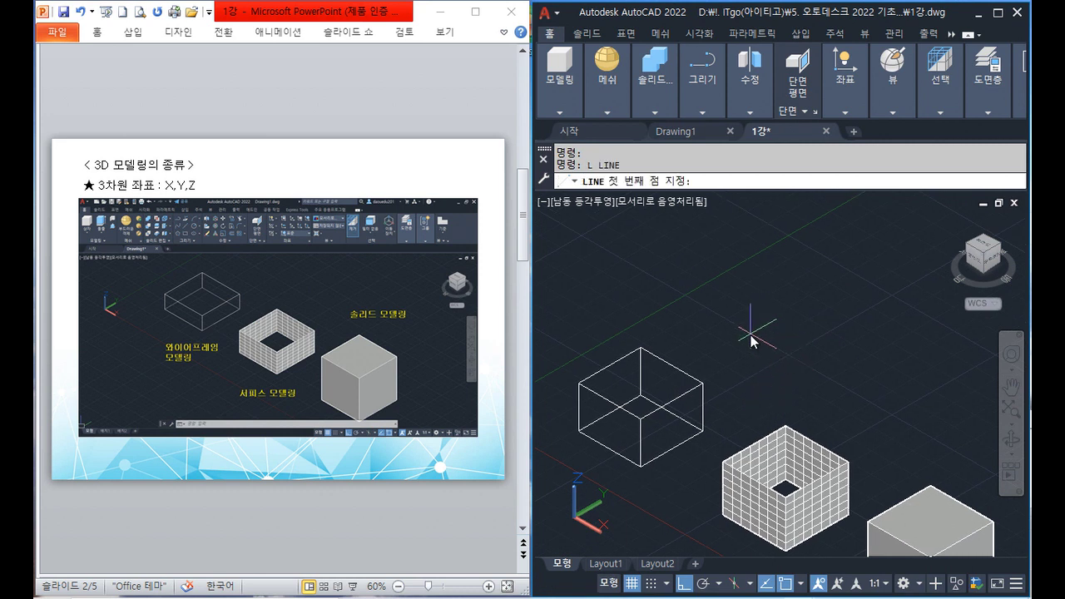
click(743, 331)
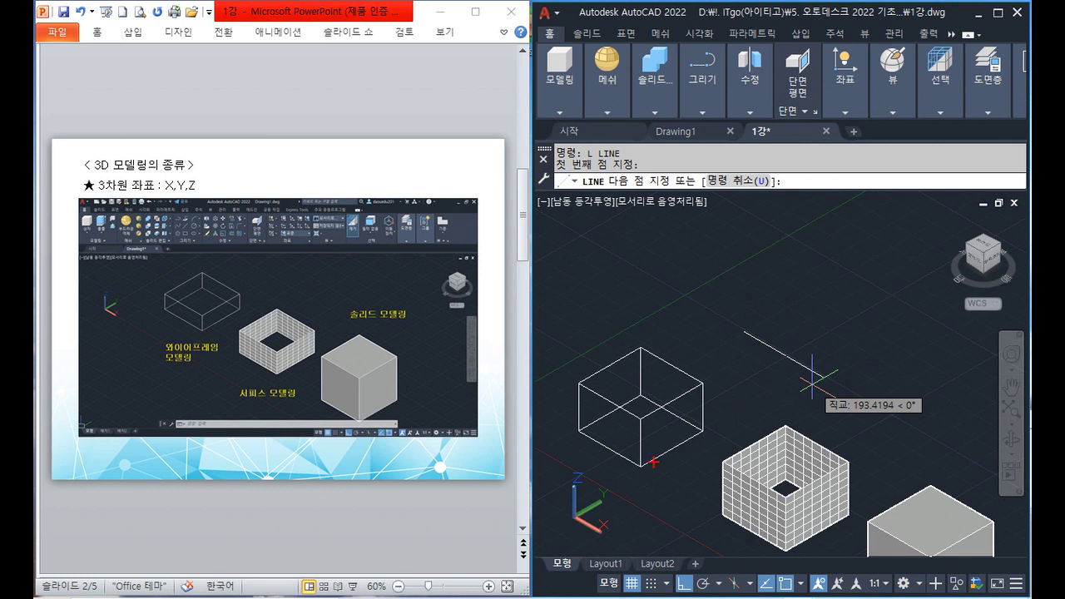
drag(592, 505, 666, 454)
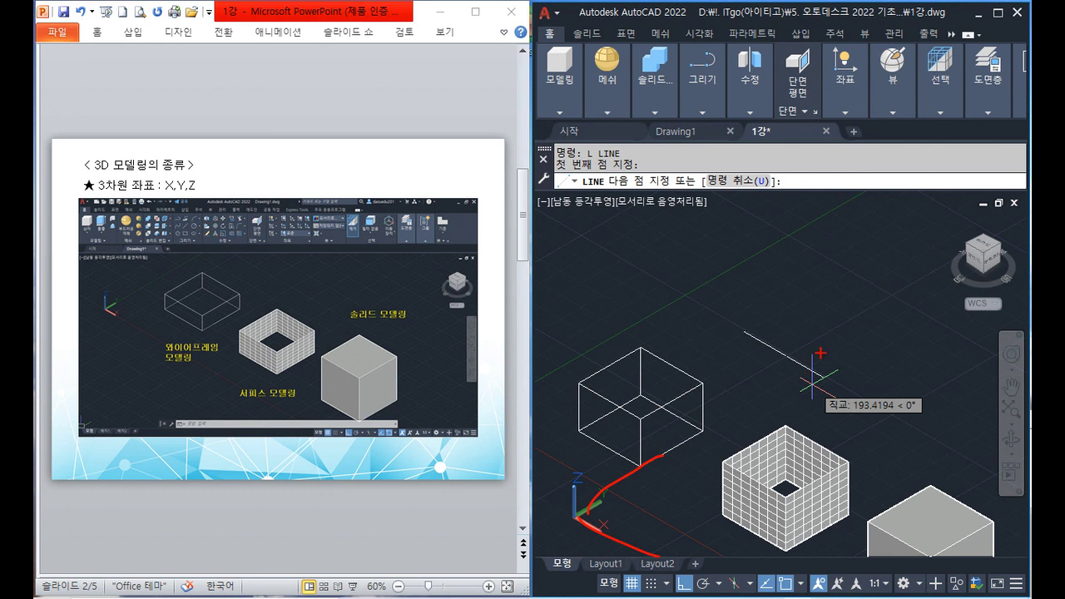
key(Escape)
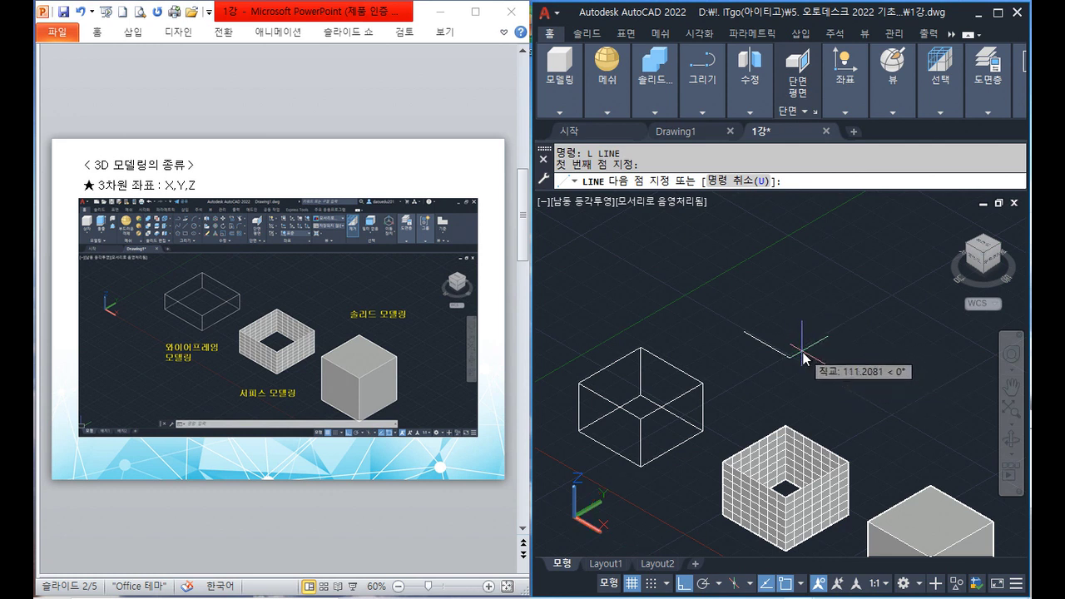
text(10)
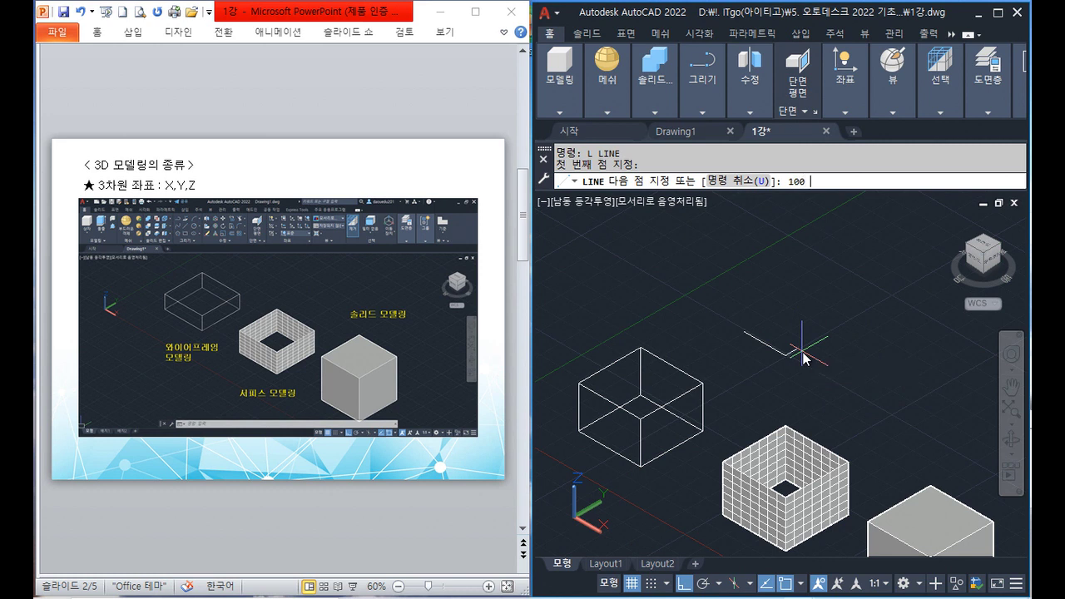
key(Return)
text(1)
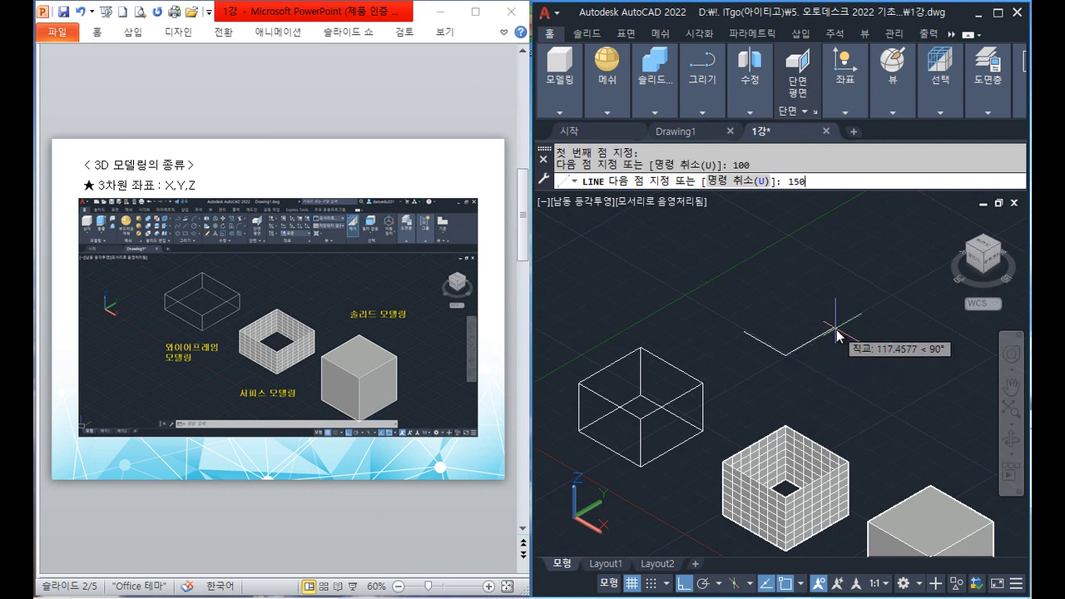
key(Return)
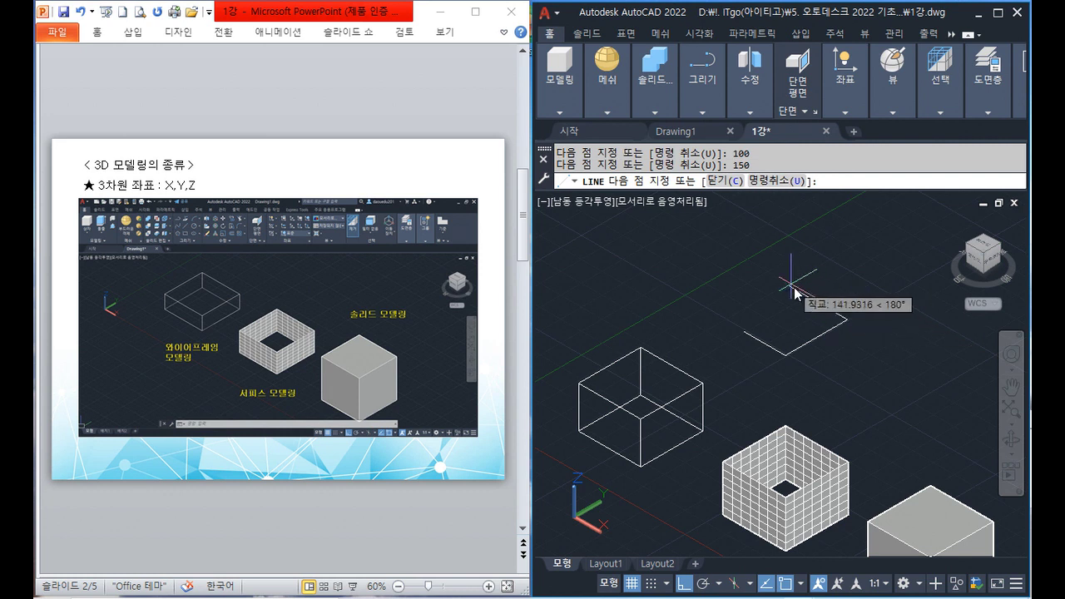
scroll(798, 295, up, 1)
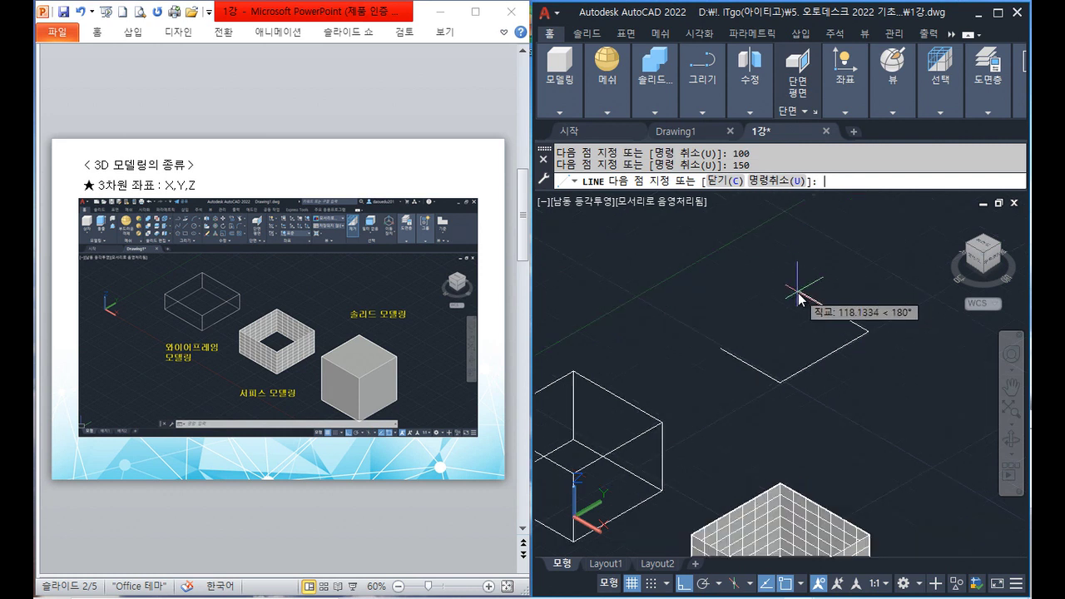
text(100)
key(Return)
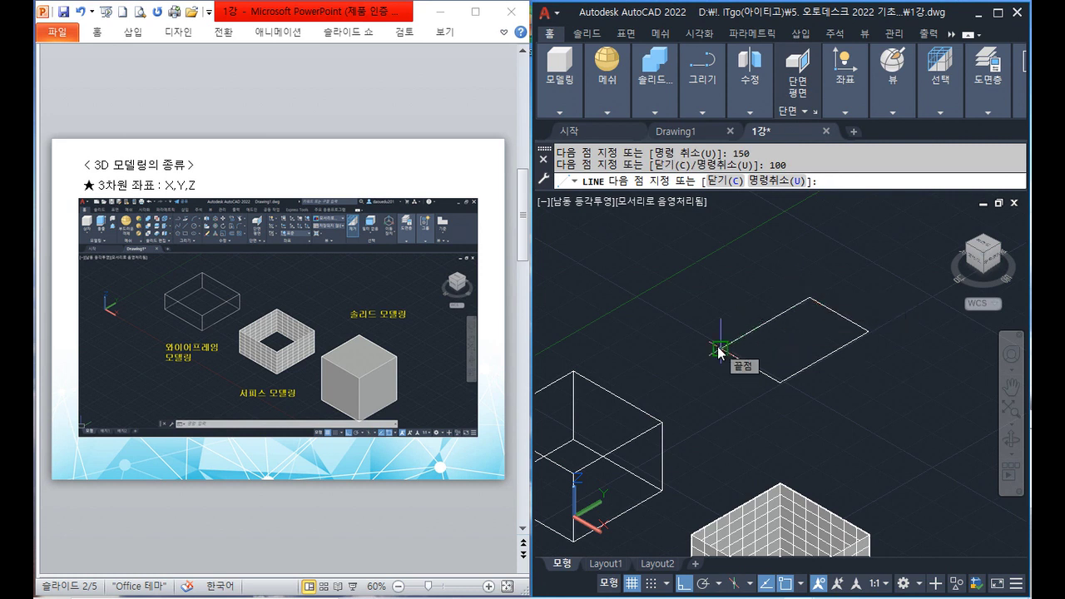
text(c)
key(Return)
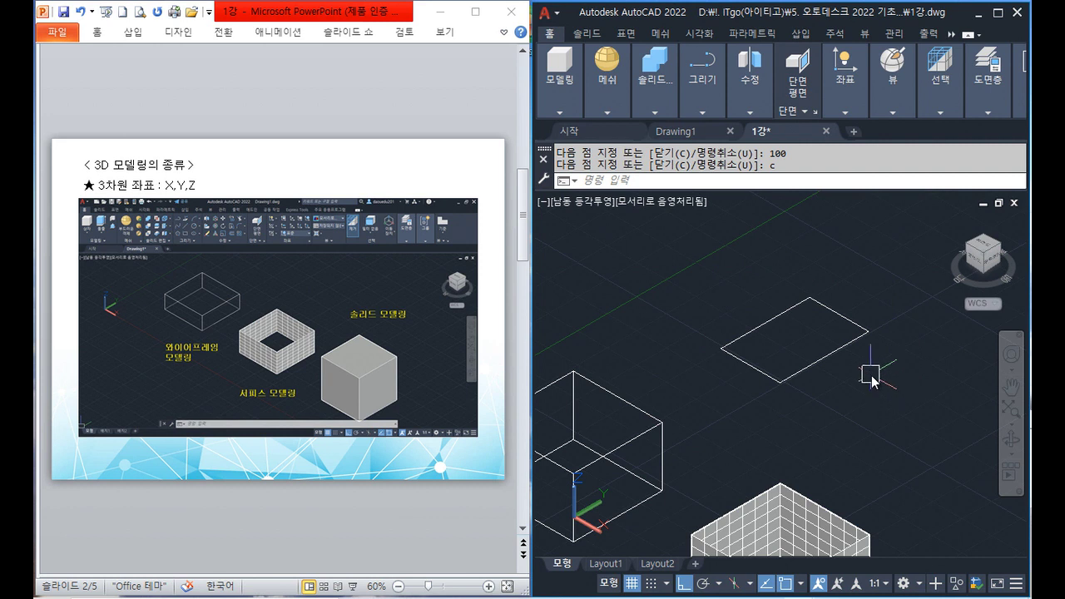
Step: Draw an 80-unit line straight up along +Z from the rectangle's left corner, then begin a line at the front corner
scroll(873, 397, down, 2)
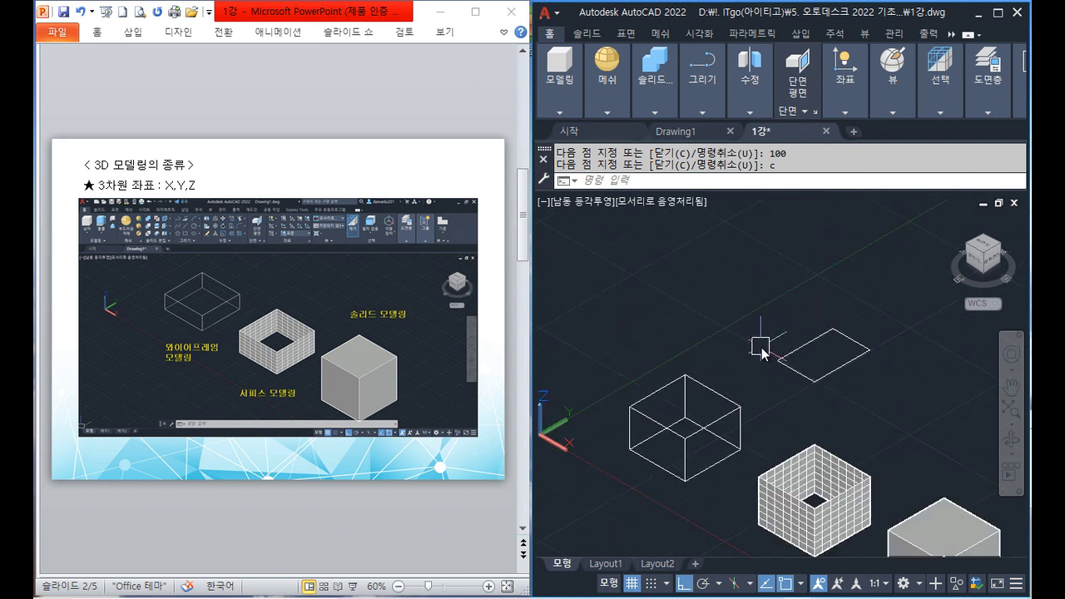
scroll(790, 337, up, 2)
text(l)
key(Return)
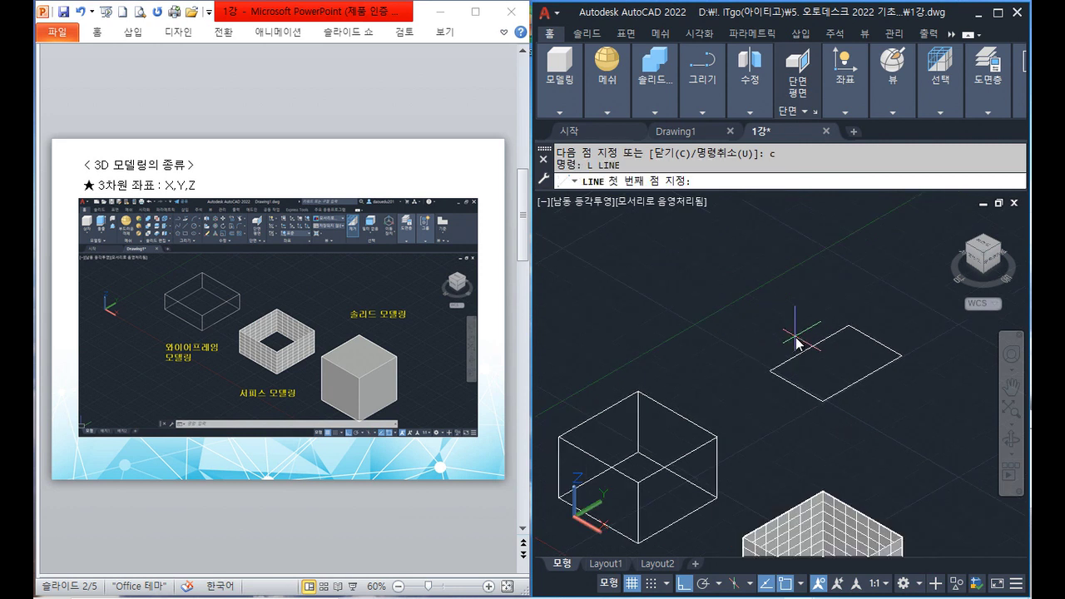
click(766, 376)
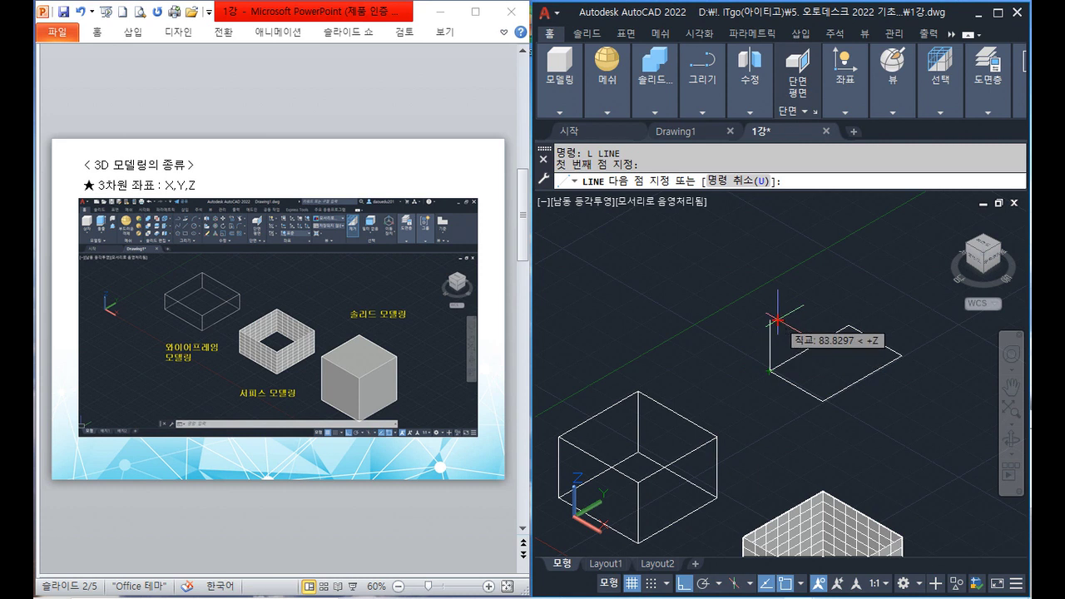
drag(871, 340, 880, 367)
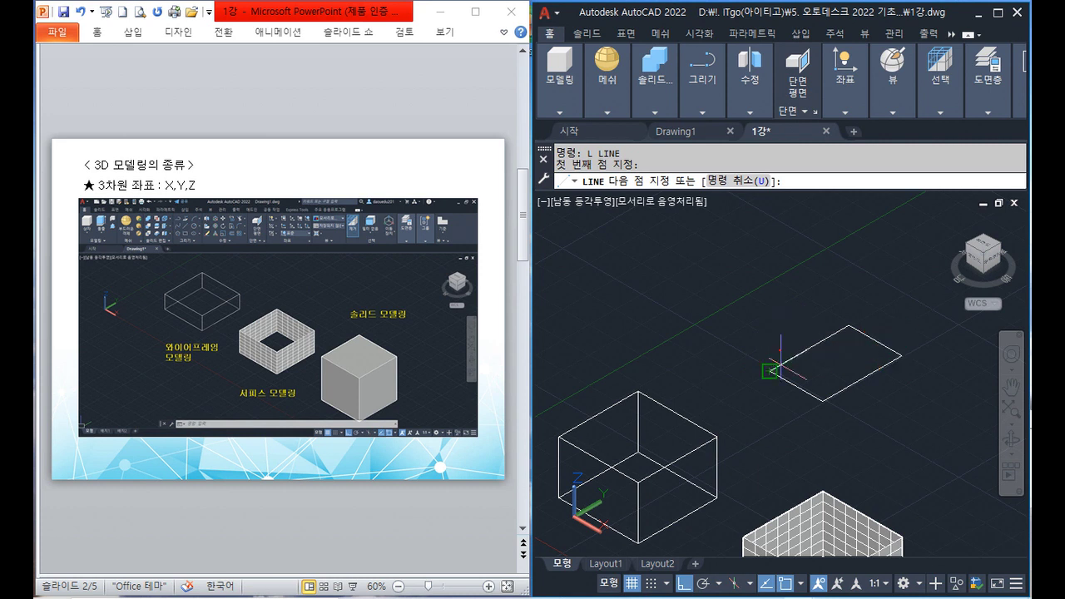
text(80)
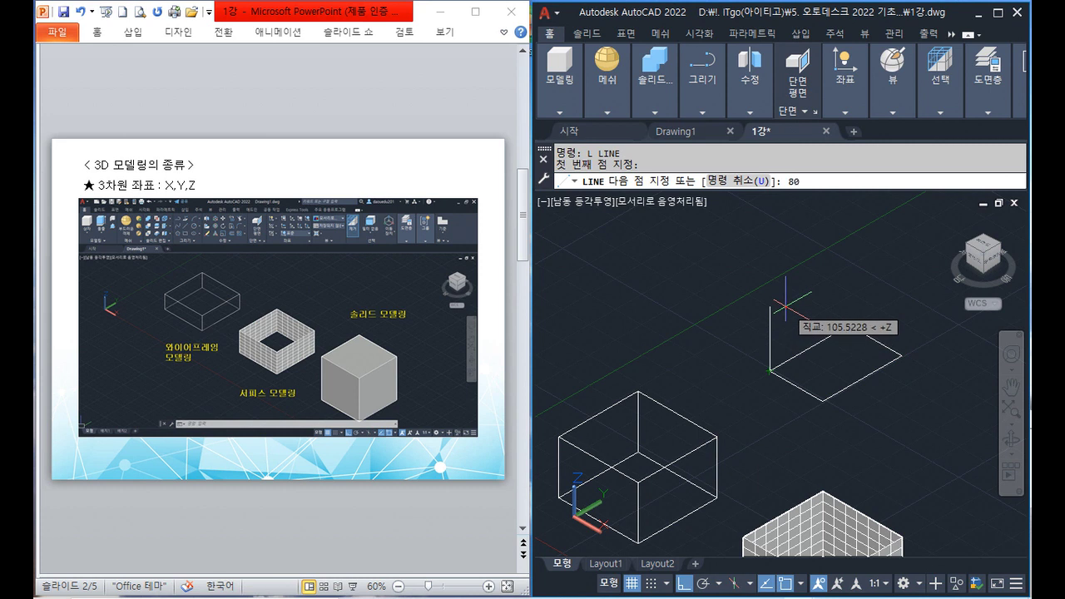
key(Return)
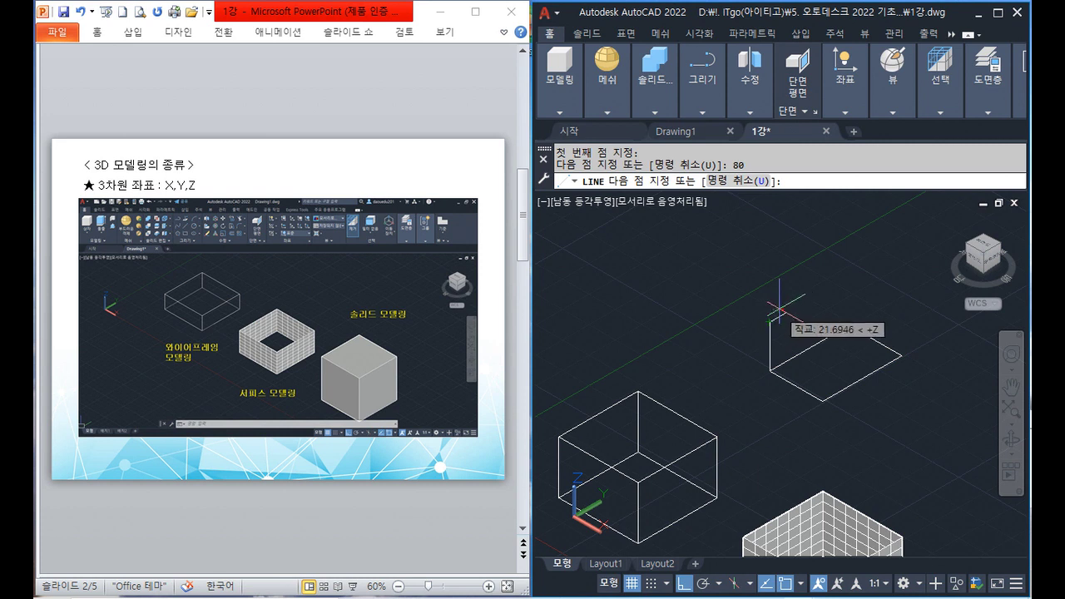
key(Return)
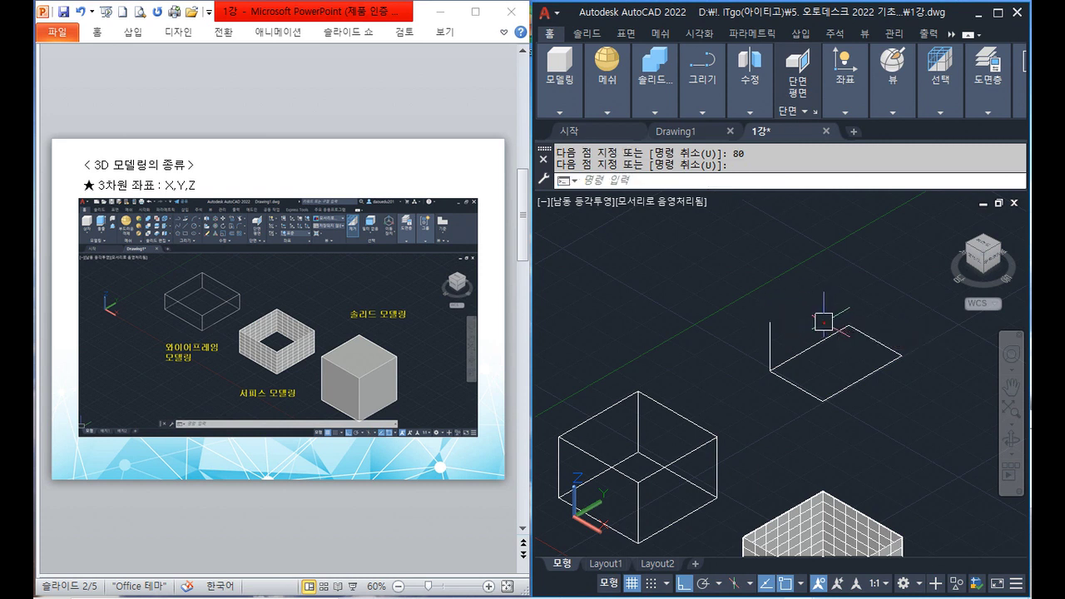
key(Return)
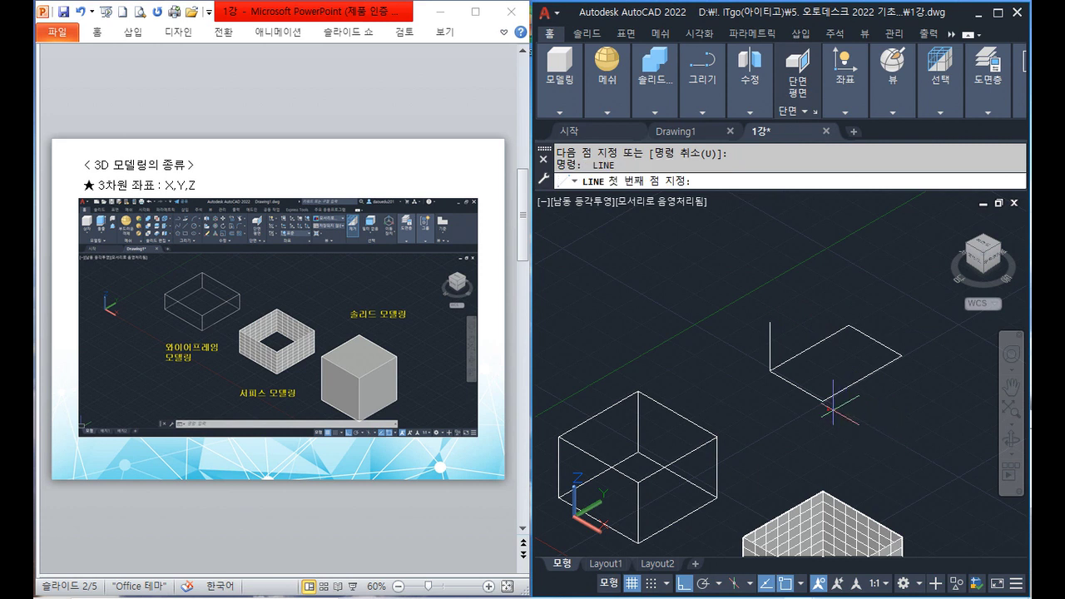
click(822, 402)
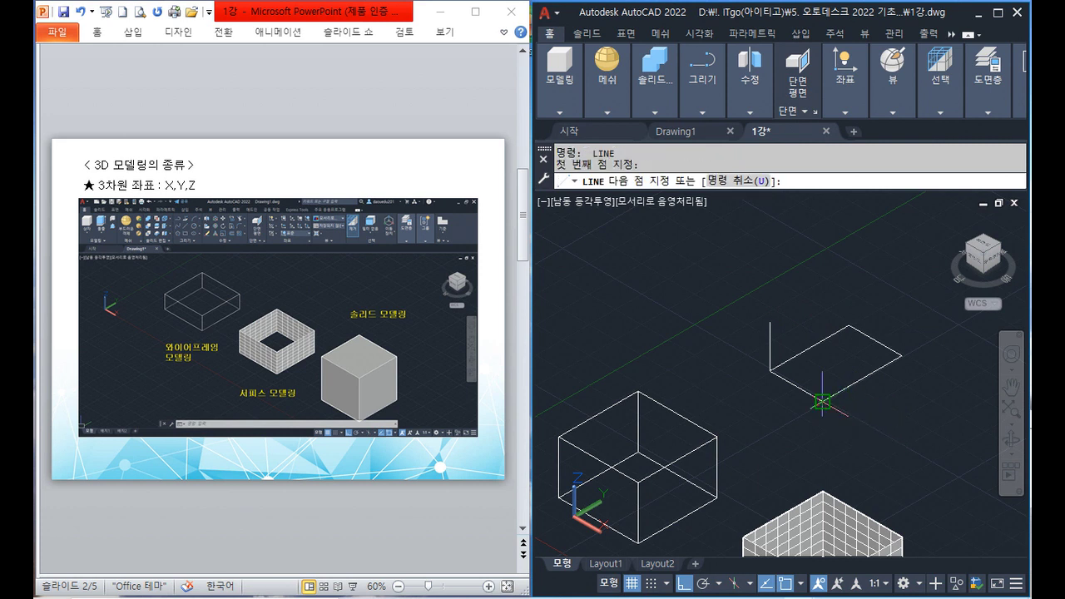
Step: With Ortho off, draw an 80-unit vertical line from the front corner using @0,0,80
key(F8)
text(@0,0,)
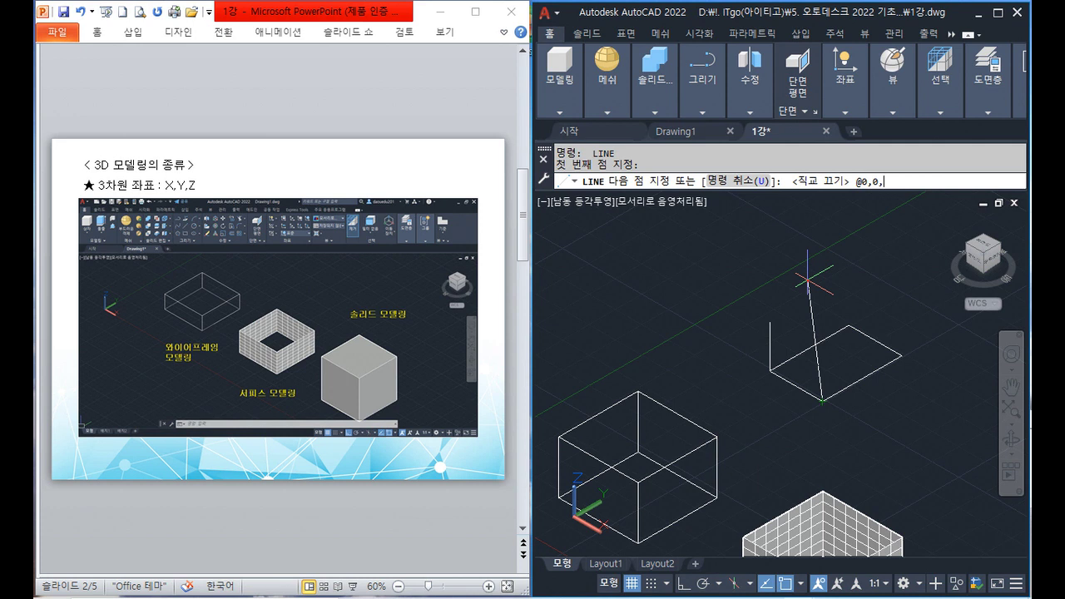
mouse_move(830, 411)
mouse_down()
mouse_move(818, 419)
mouse_move(822, 286)
mouse_up()
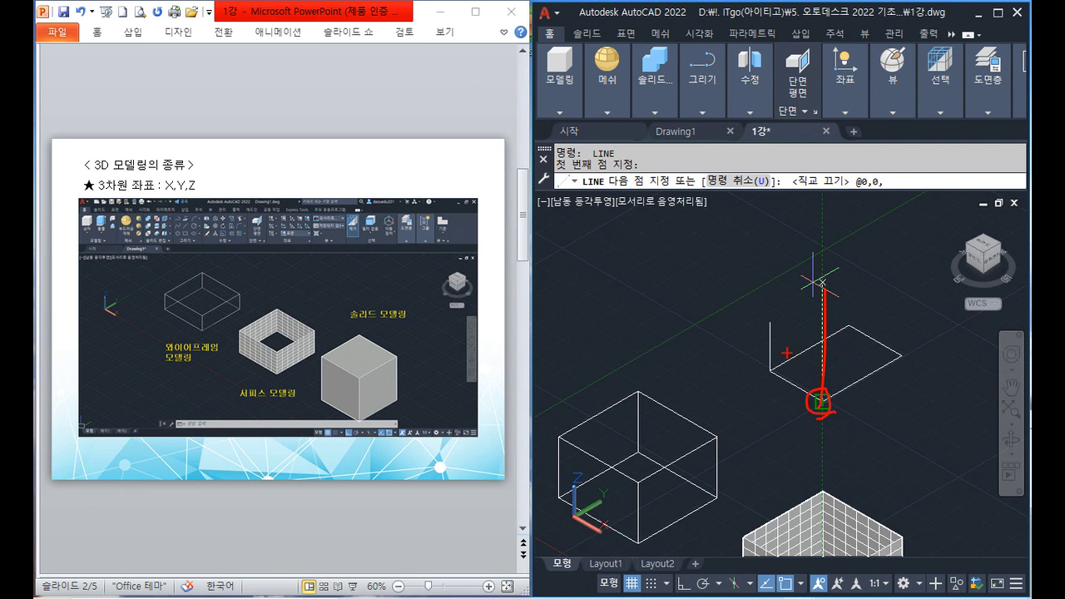
text(80)
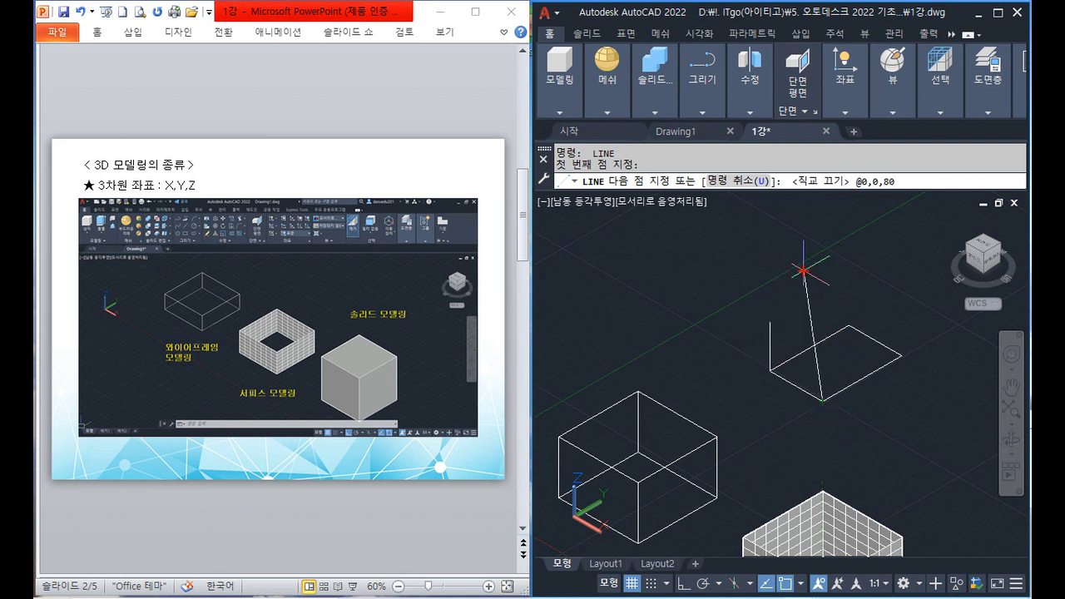
key(Return)
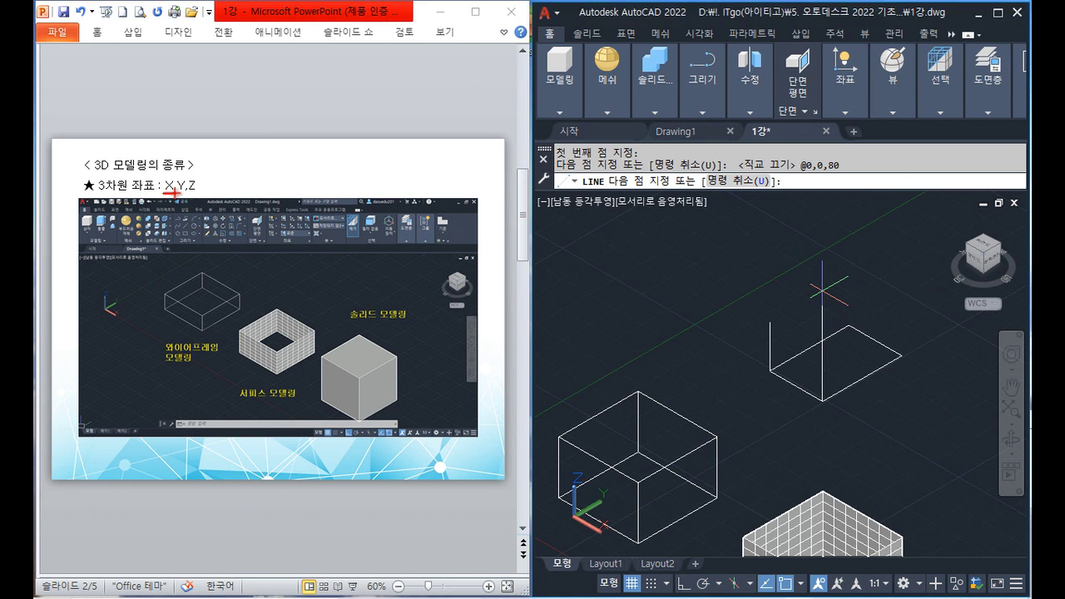
drag(181, 192, 243, 193)
key(Escape)
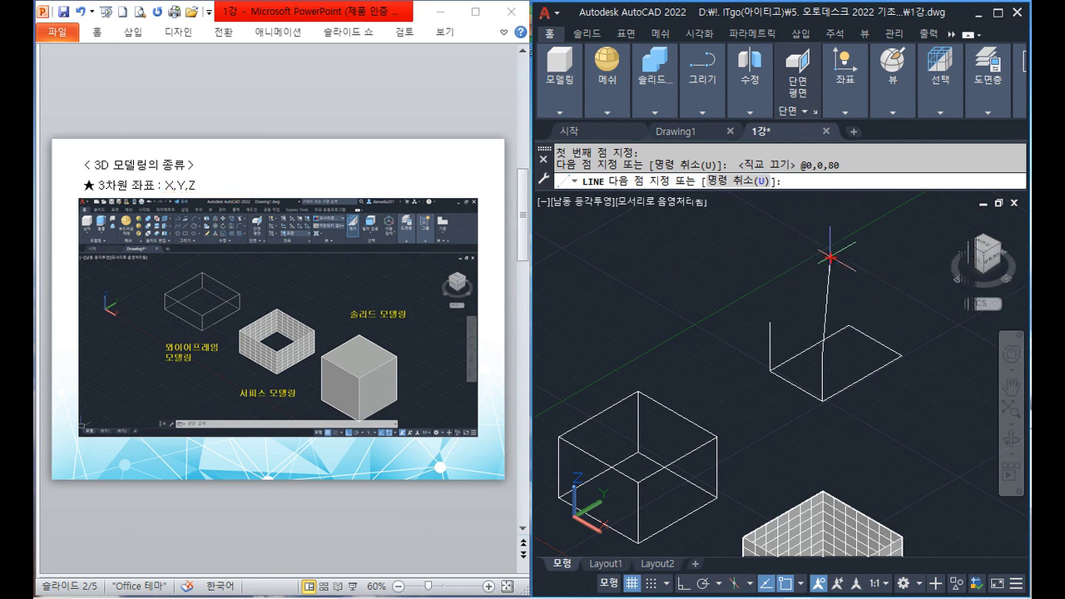
key(Return)
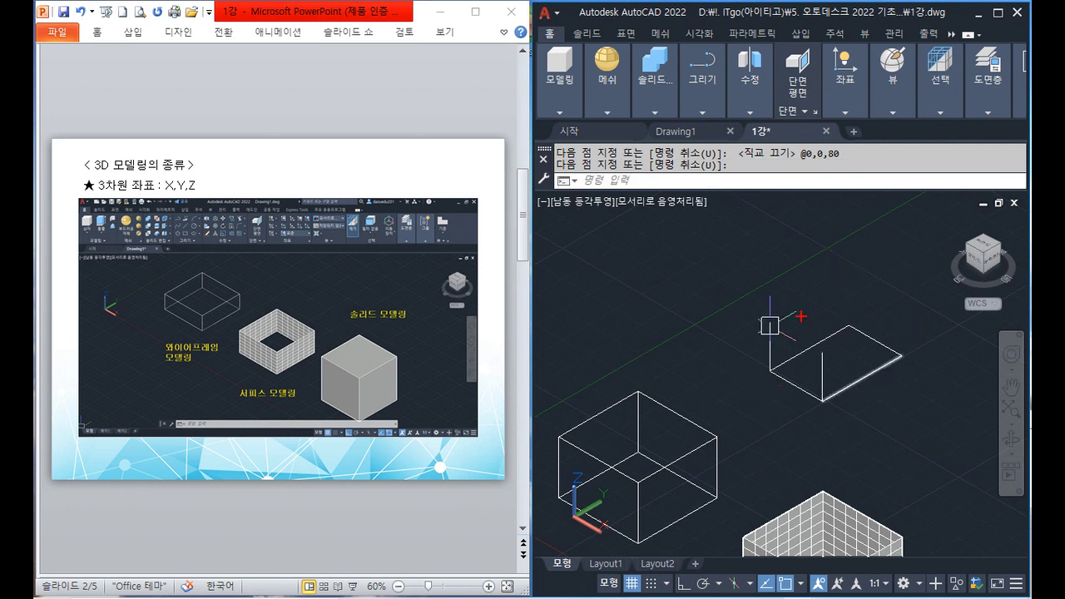
Step: Copy the four rectangle edges up to the top of the vertical line
text(c)
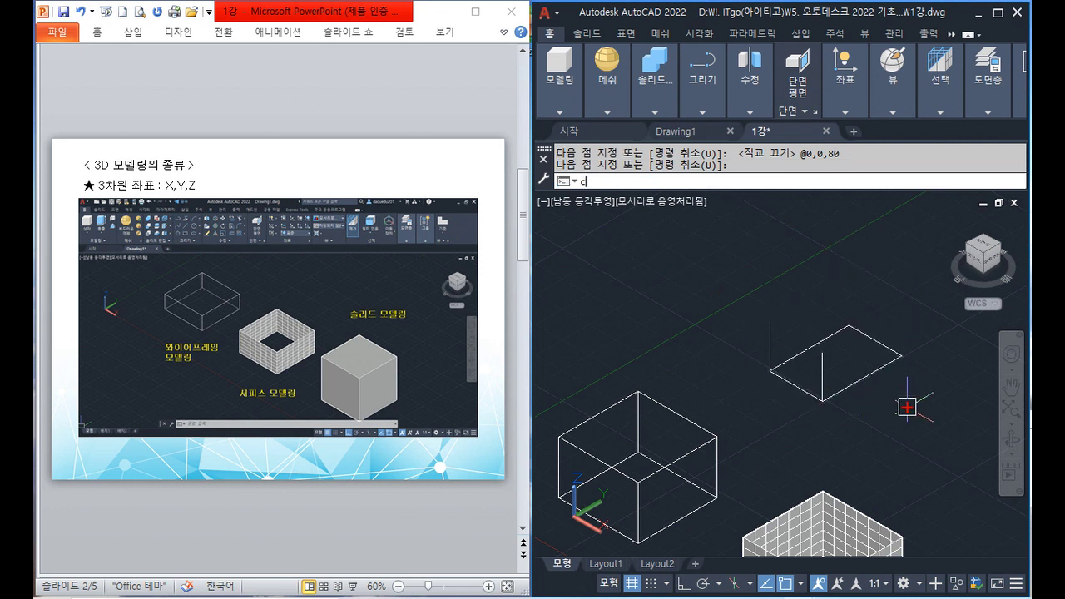
text(o)
key(Return)
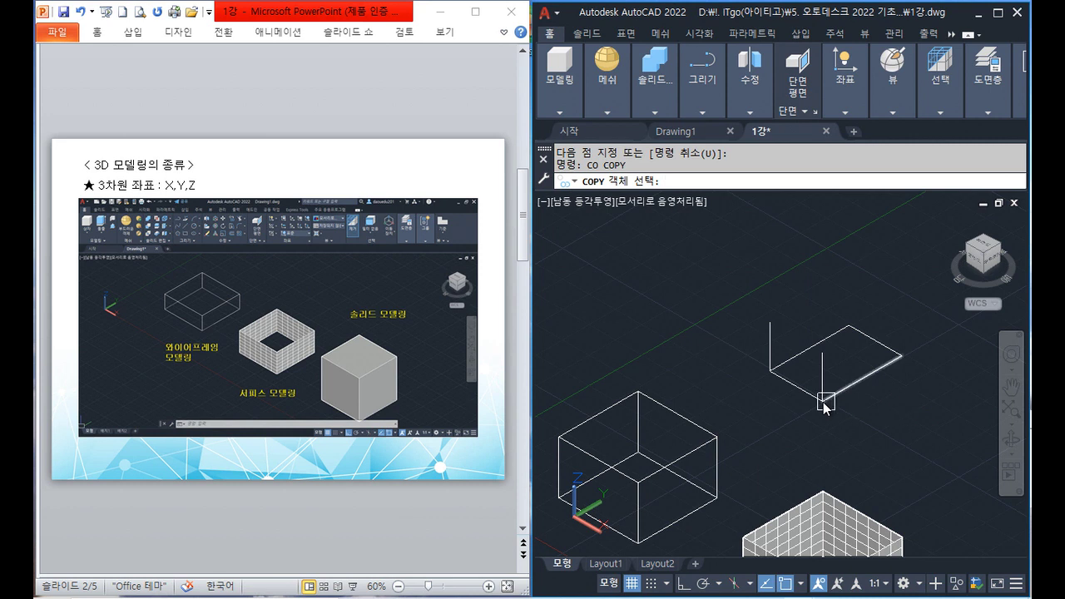
click(804, 403)
click(843, 389)
click(826, 341)
click(869, 341)
key(Return)
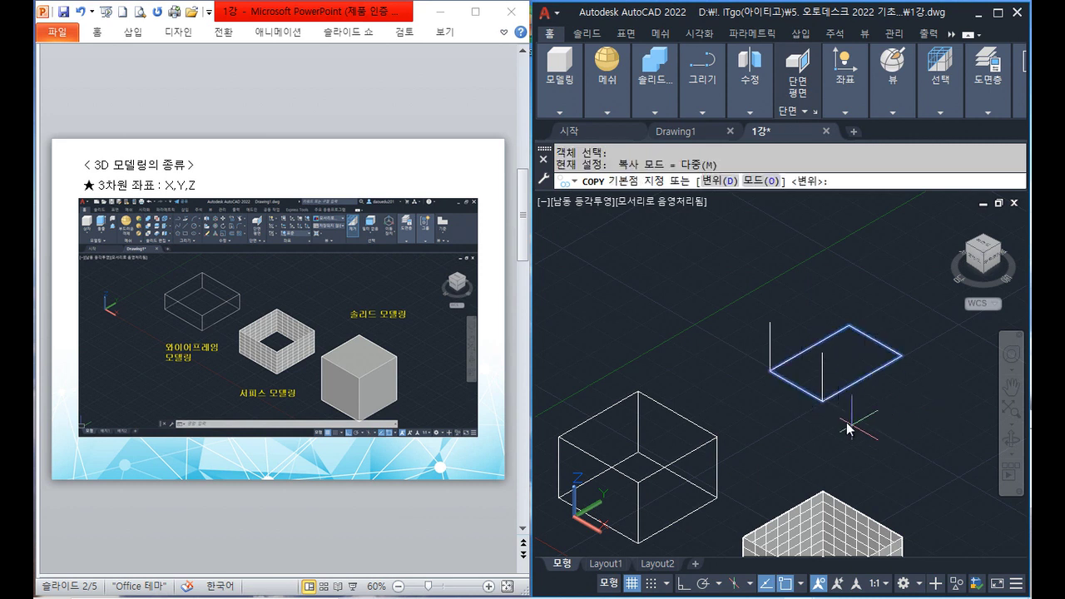
click(821, 403)
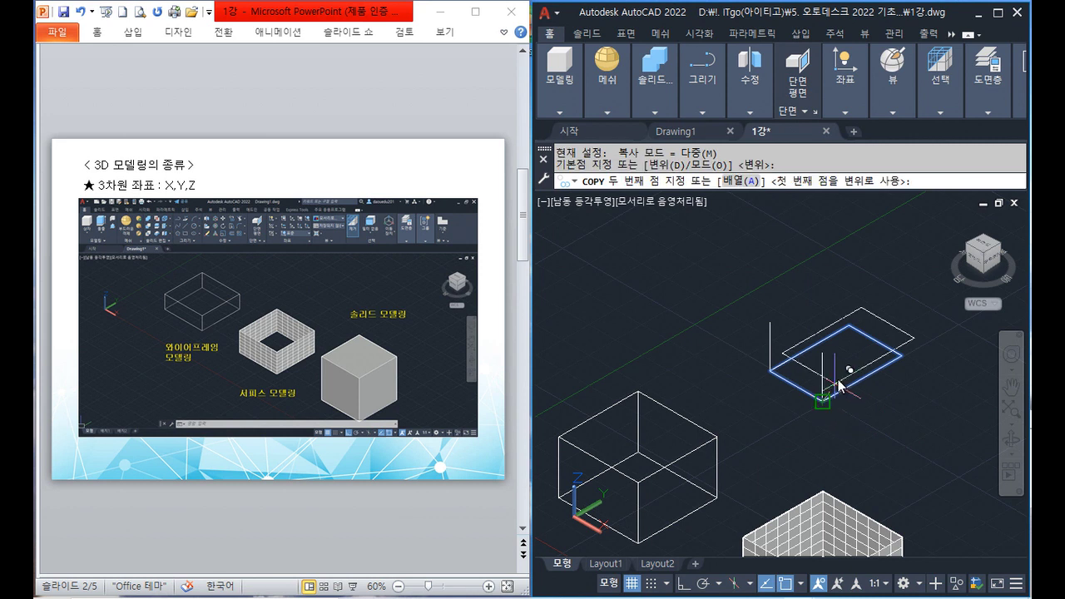
click(898, 363)
key(Return)
Step: Copy the vertical edge to the rectangle's right and back corners
key(Return)
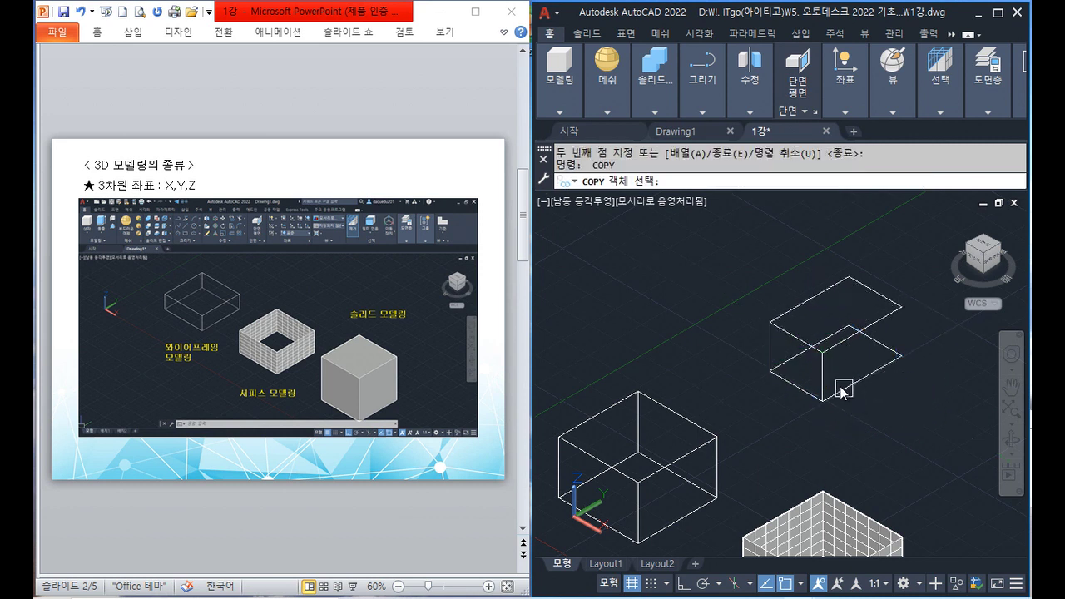
click(822, 375)
key(Return)
click(822, 403)
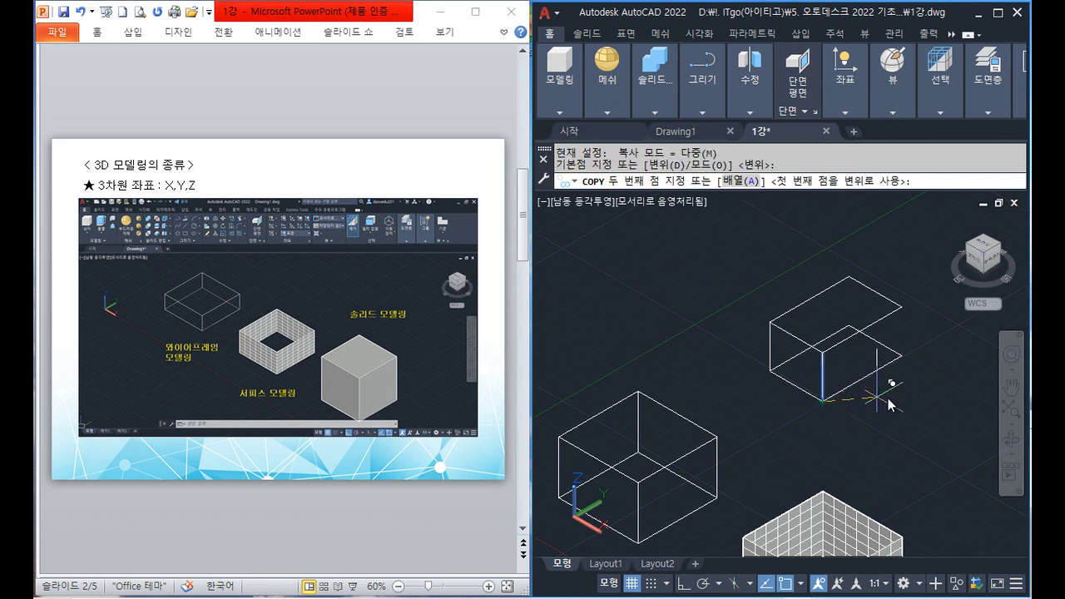
click(901, 356)
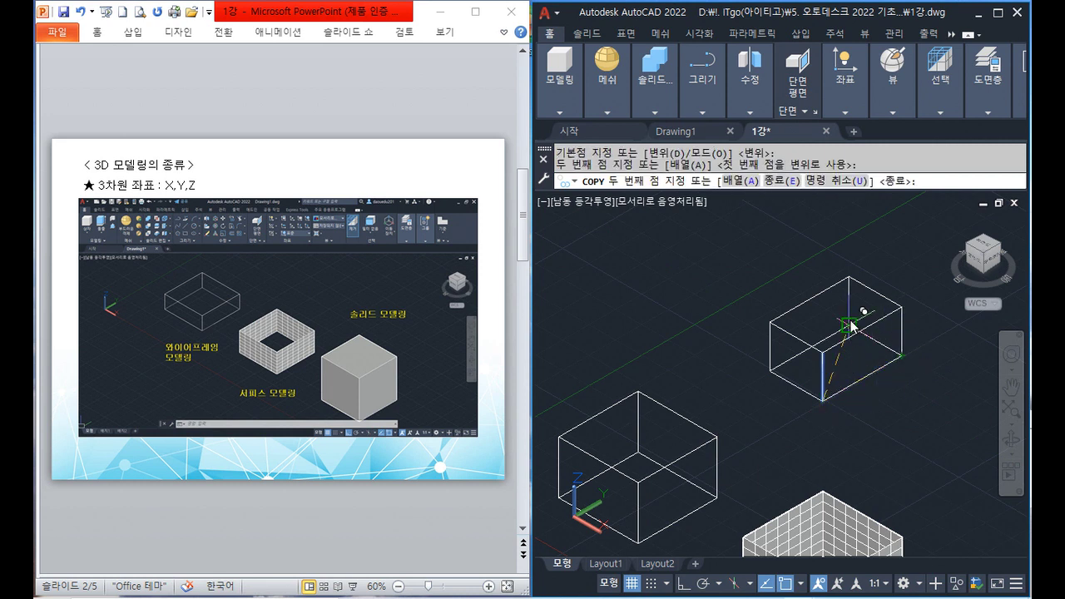
click(849, 336)
key(Return)
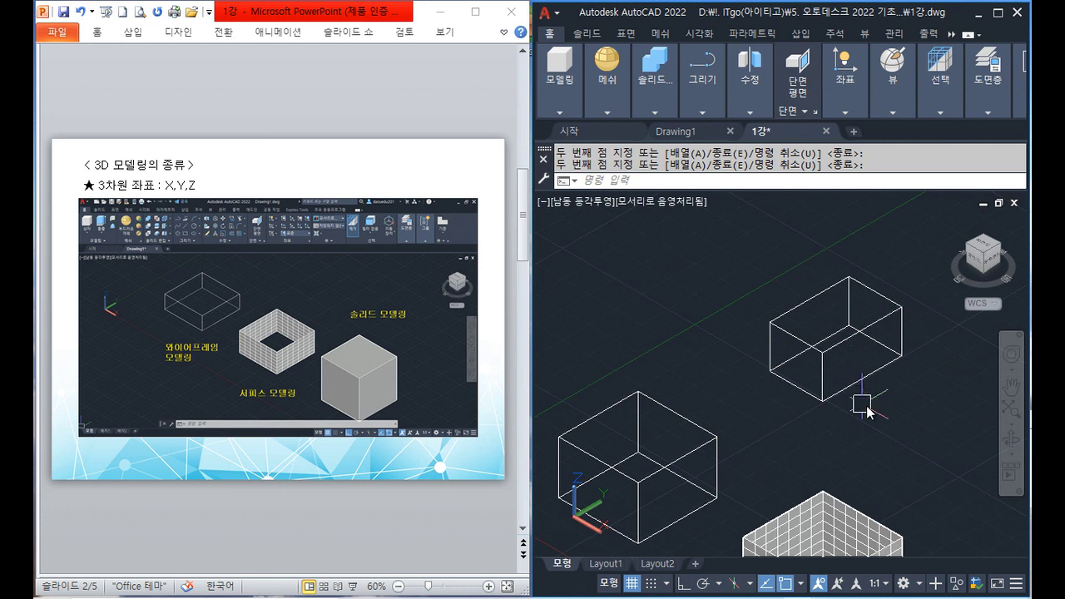
scroll(857, 395, down, 1)
Step: Zoom out and pan until both wireframe boxes, the meshed surface box and the solid cube are visible
scroll(849, 401, down, 1)
scroll(762, 366, up, 1)
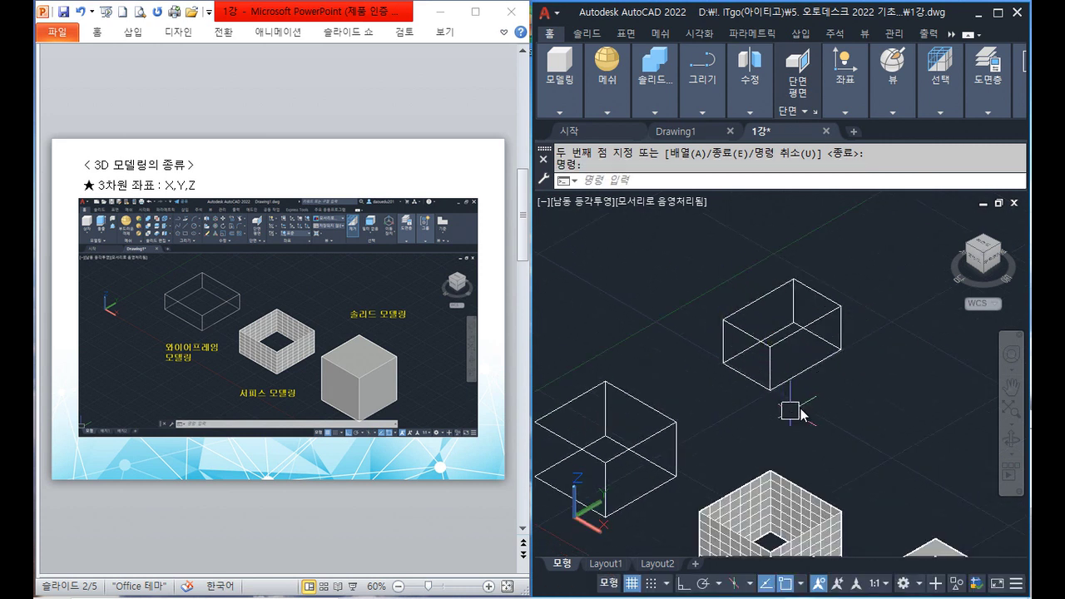
scroll(807, 406, down, 1)
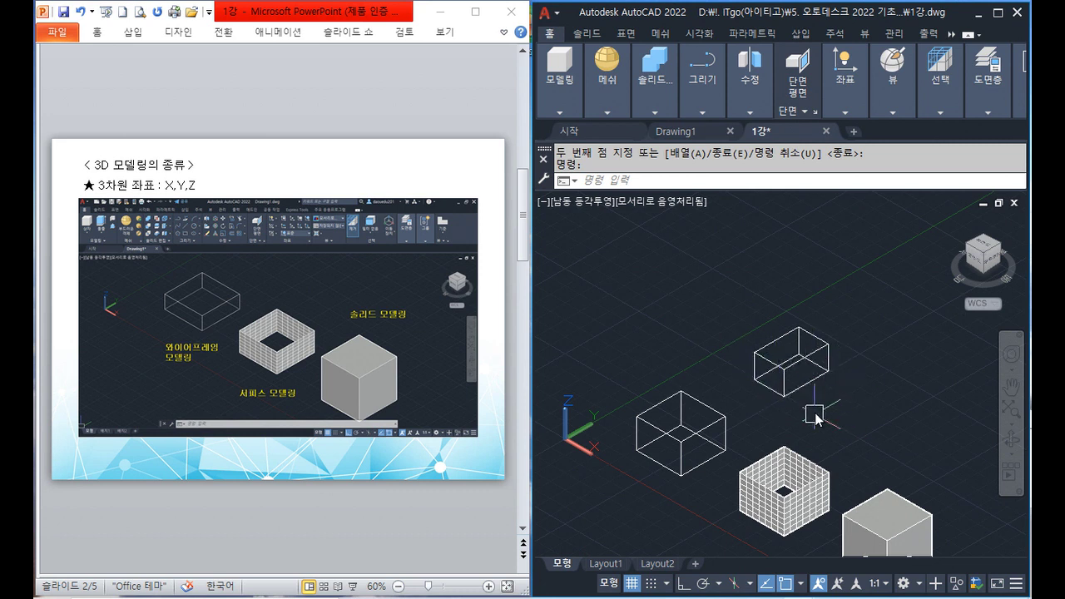
scroll(818, 408, up, 1)
scroll(818, 409, down, 2)
middle_drag(821, 416, 815, 394)
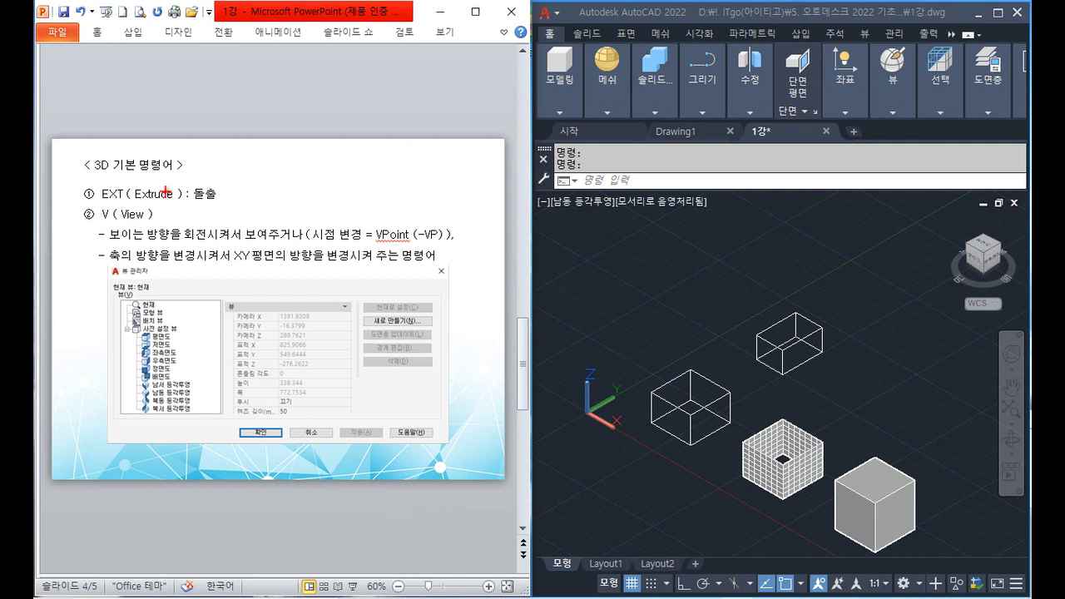
Step: Underline the 'EXT ( Extrude ) : 돌출' line on the slide, then erase it
drag(86, 203, 228, 199)
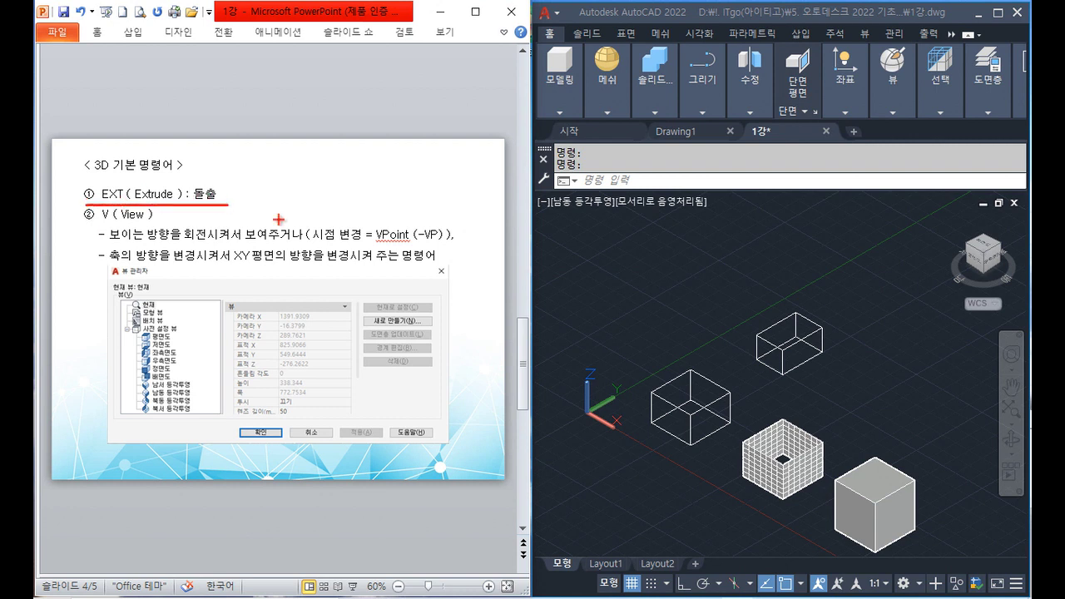
key(Escape)
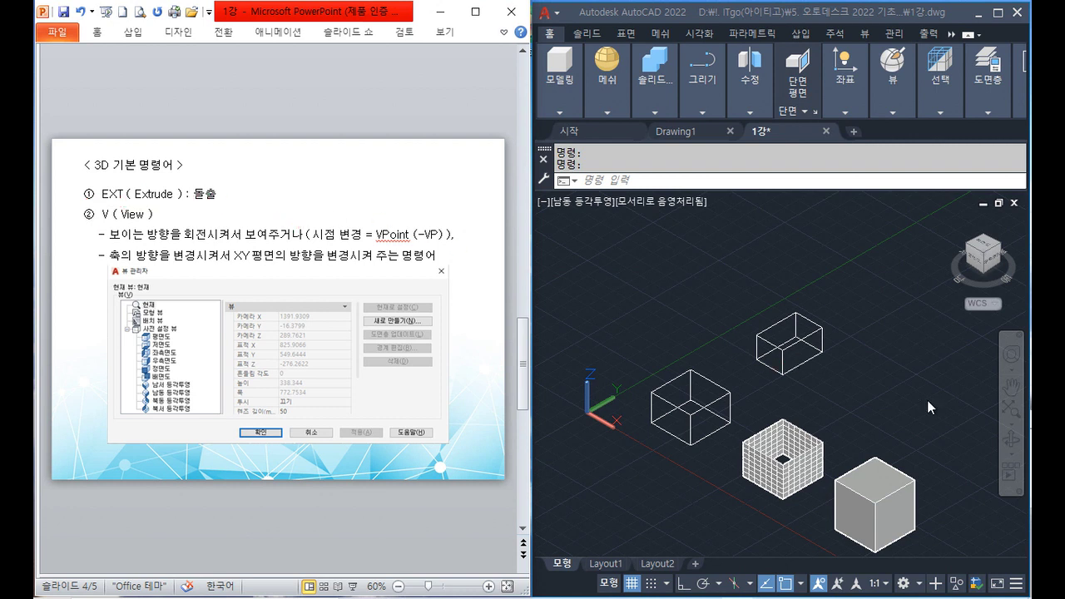
scroll(855, 402, up, 2)
text(1)
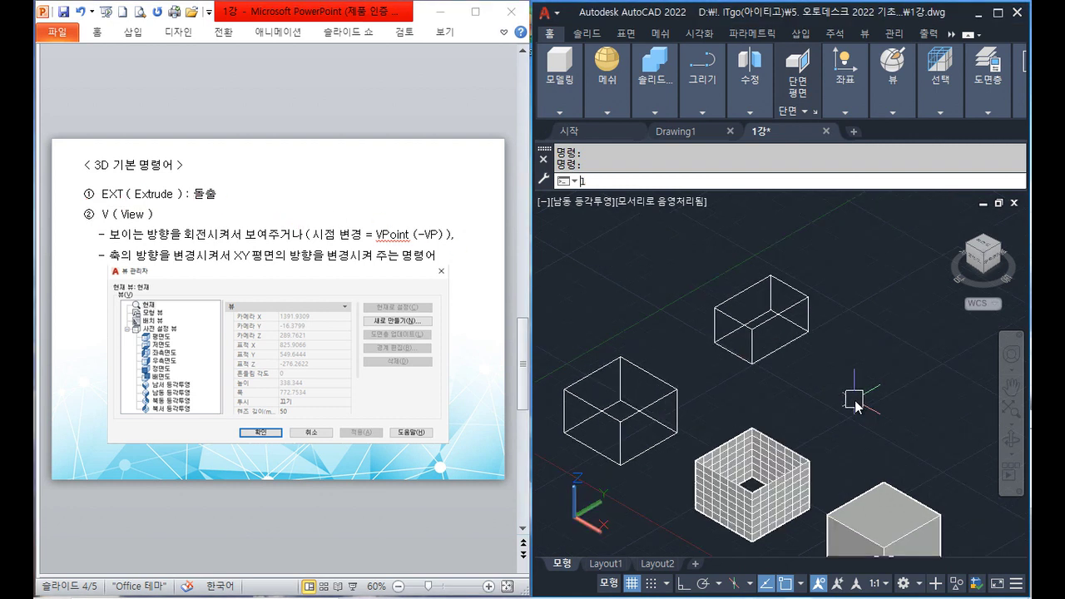
Step: Draw a closed 150 by 80 rectangle of lines with Ortho on, closing it with C
key(Return)
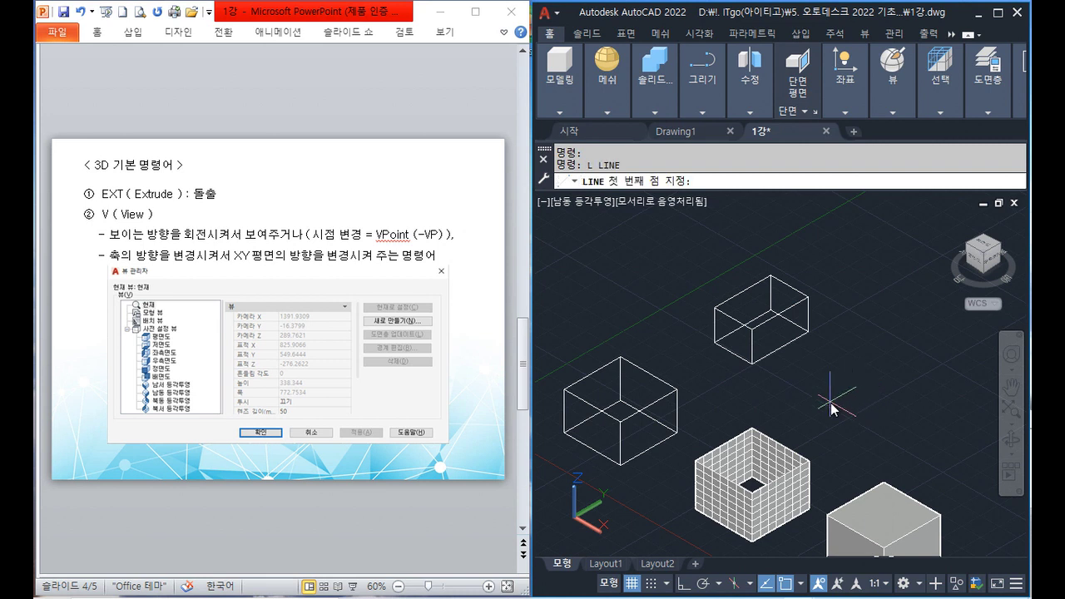
click(821, 397)
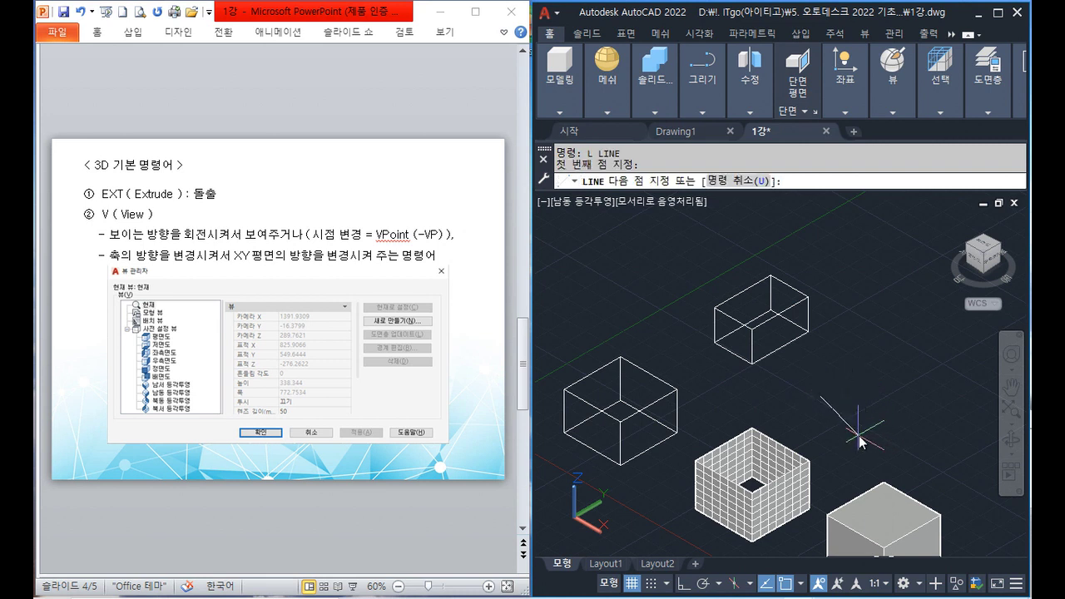
key(F8)
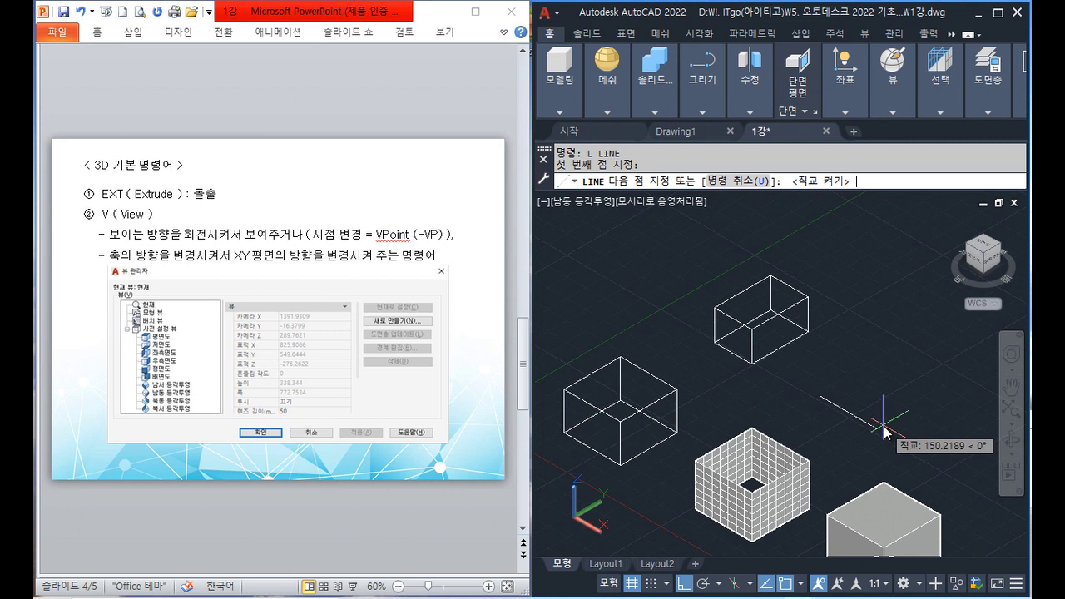
text(150)
key(Return)
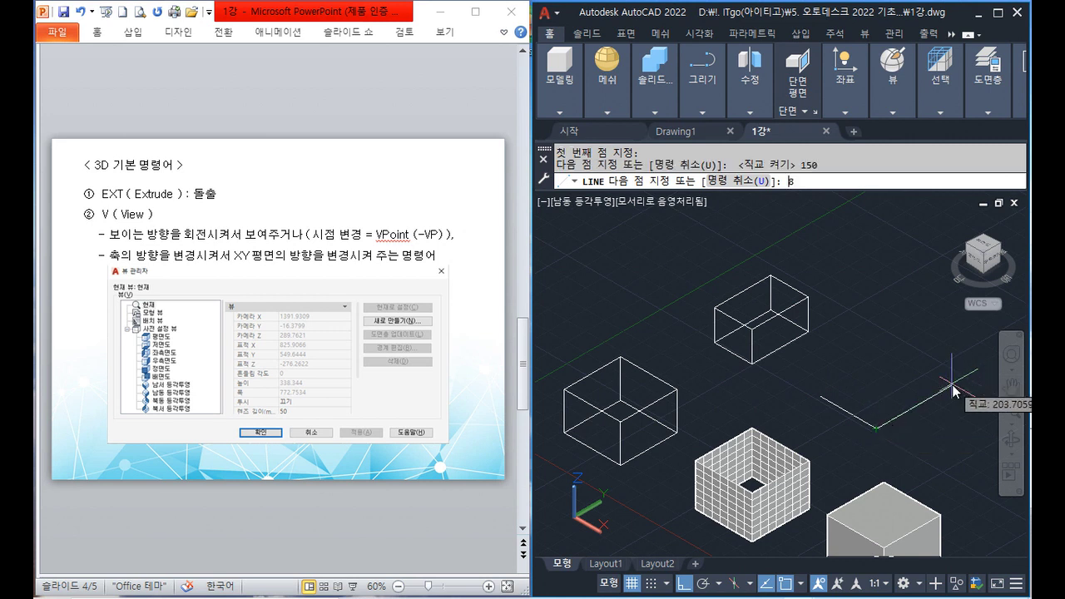
text(0)
key(Return)
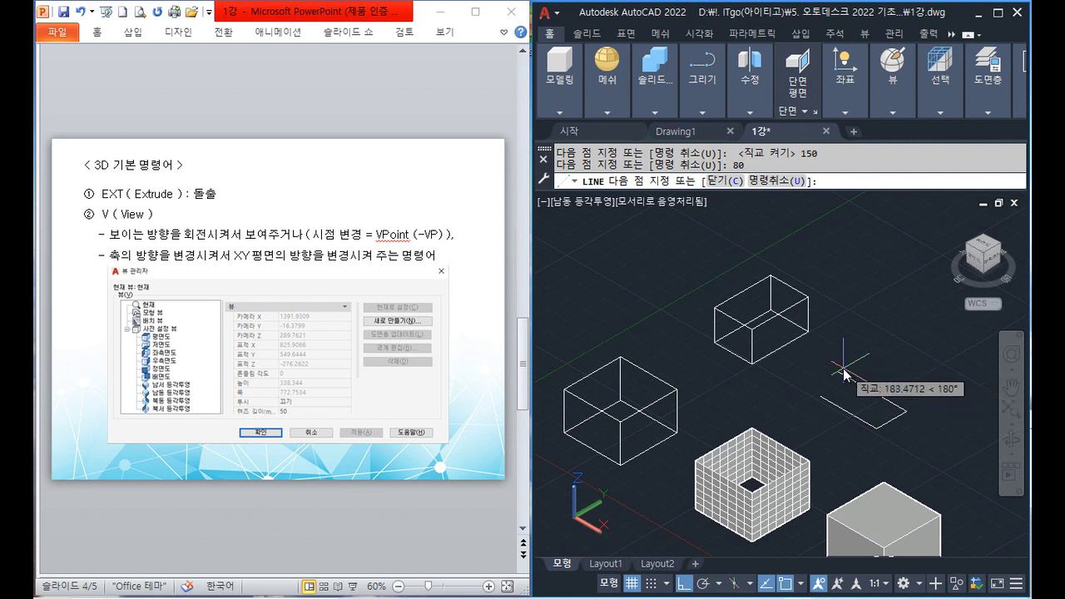
text(0)
key(Return)
text(c)
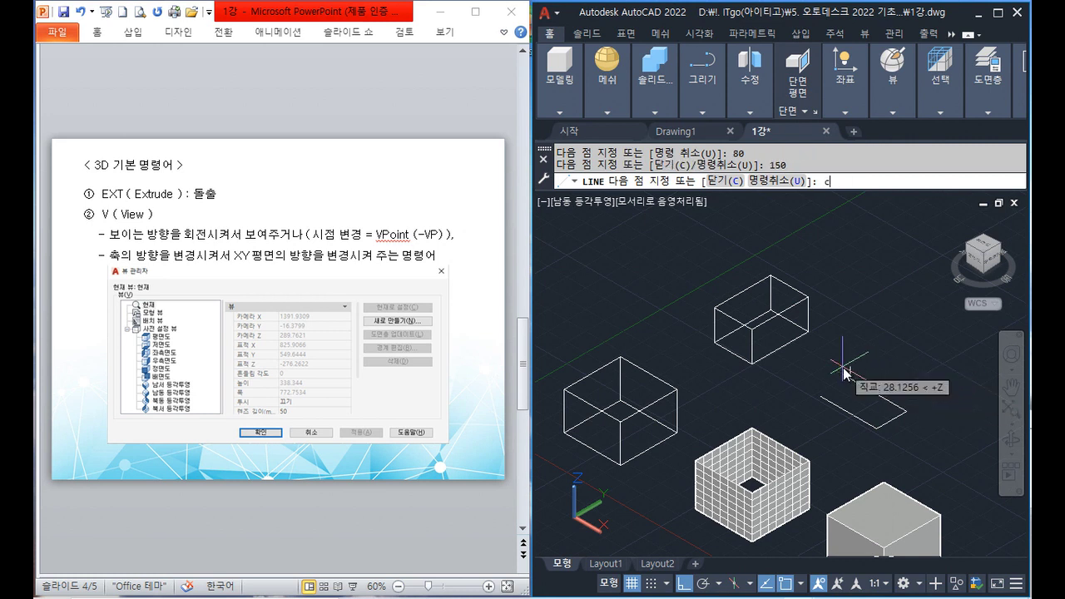
key(Return)
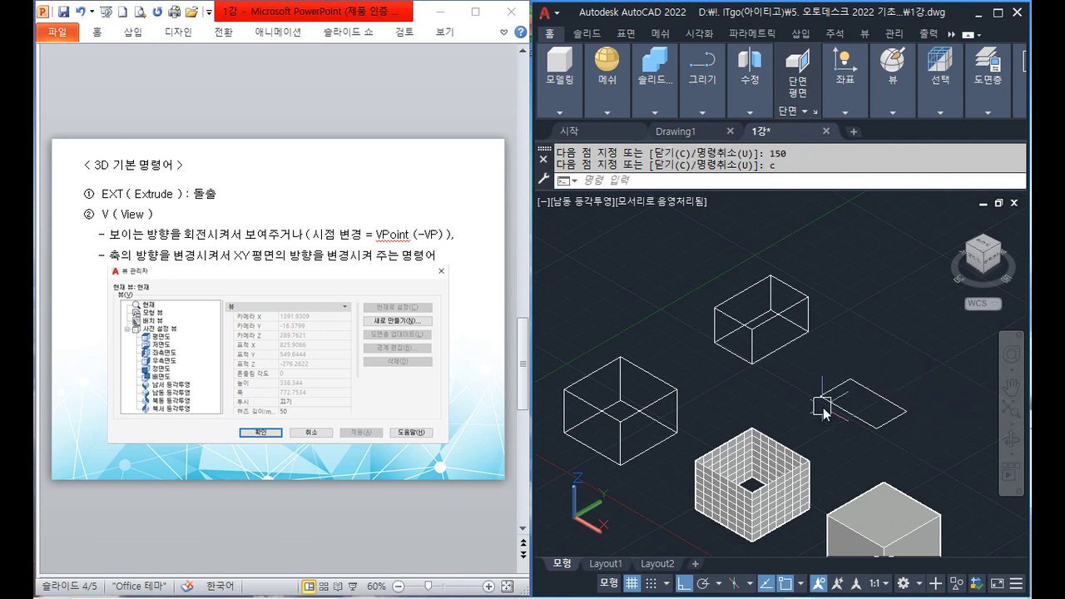
Step: Extrude the four lines of the 150 by 80 outline 50 units upward with EXT
middle_drag(868, 444, 770, 445)
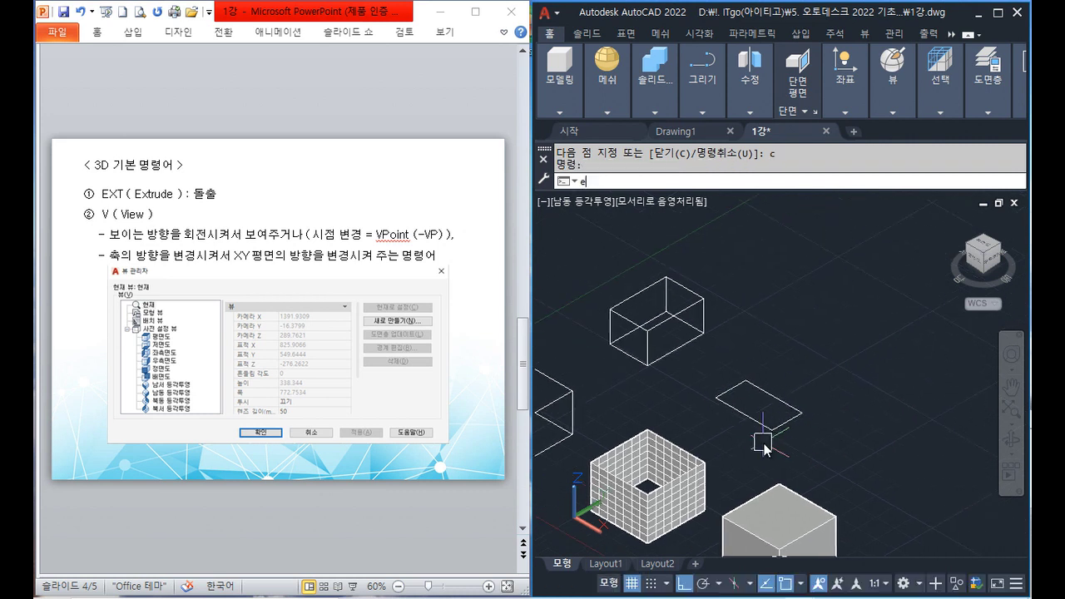
text(x)
key(Return)
scroll(763, 449, up, 2)
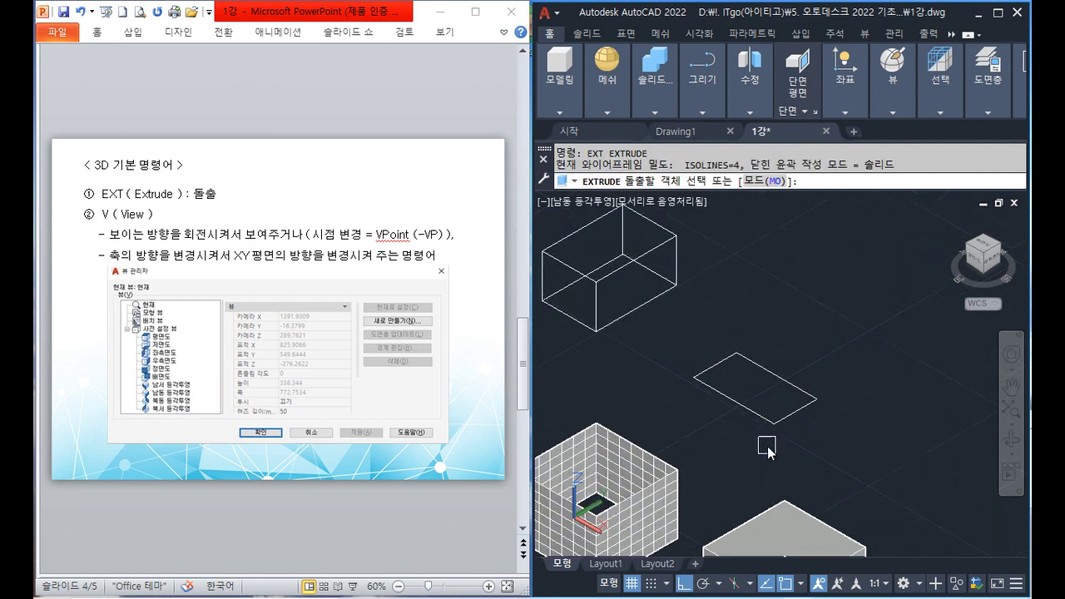
click(734, 402)
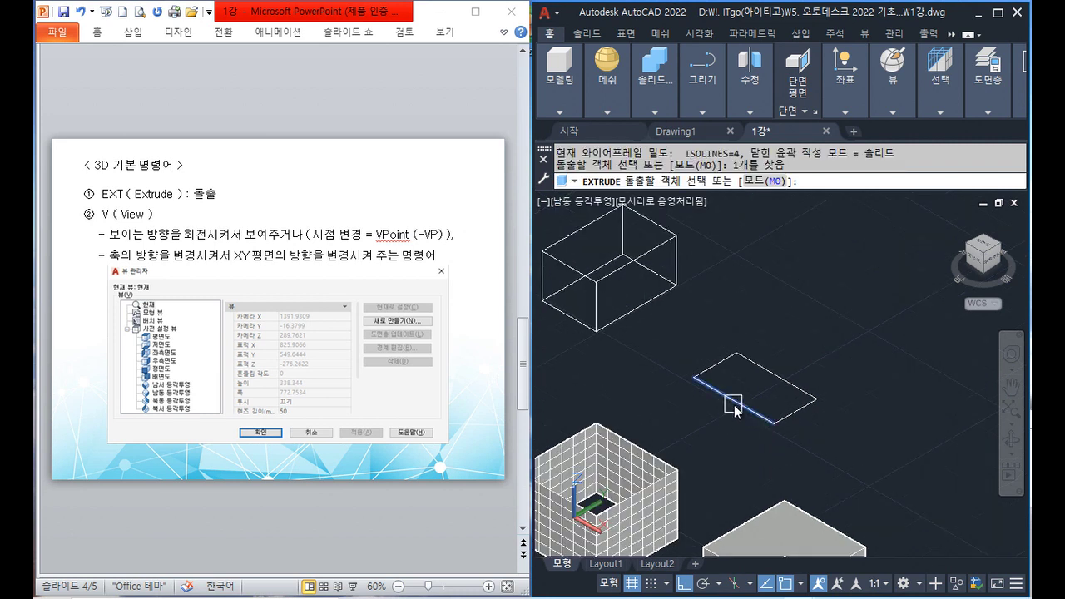
click(794, 413)
click(782, 381)
click(722, 363)
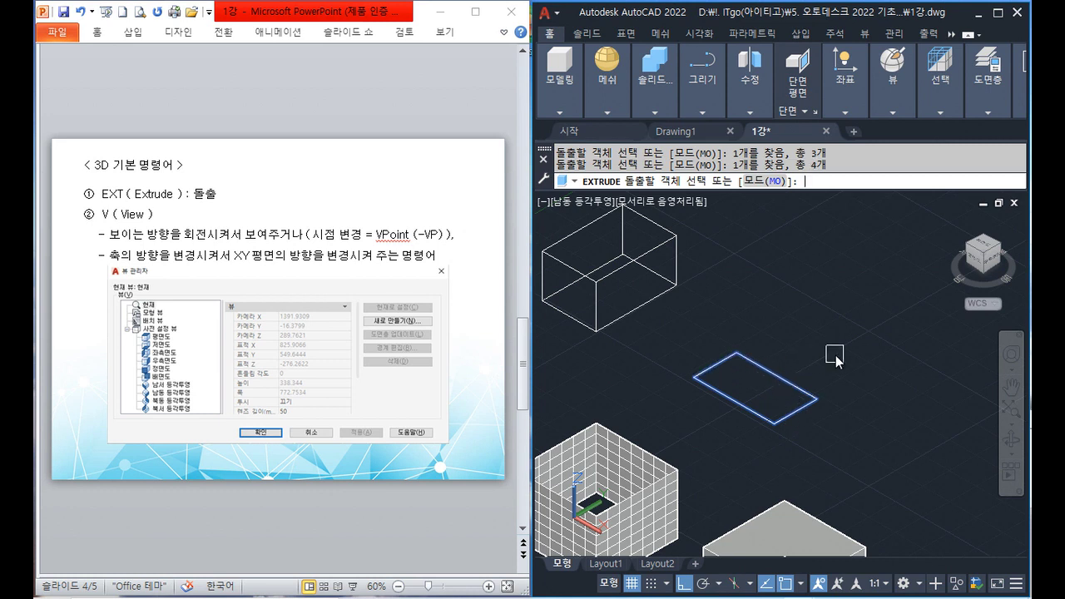
key(Return)
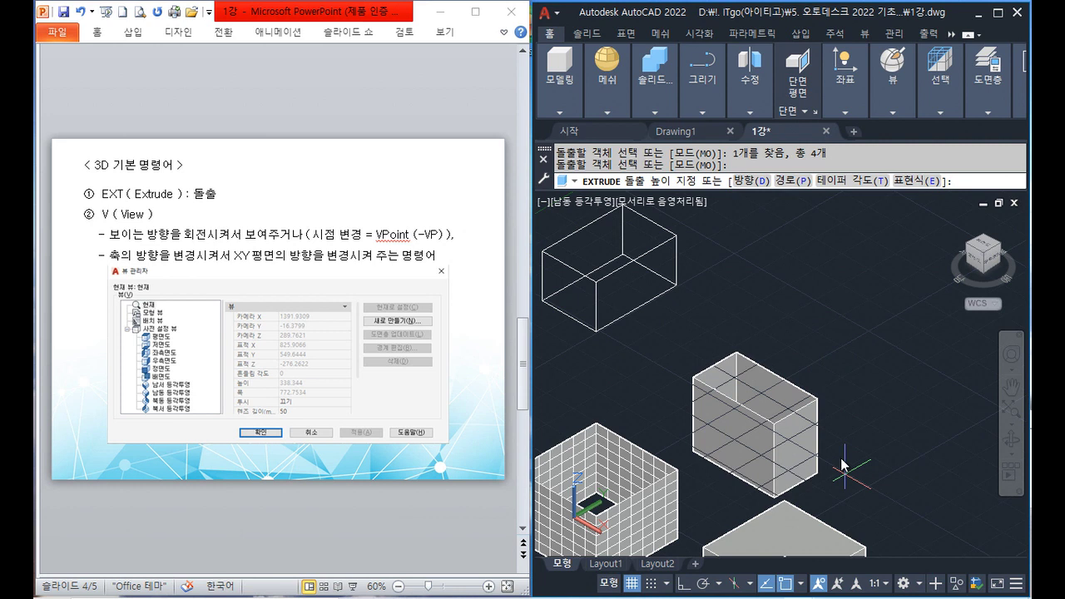
text(50)
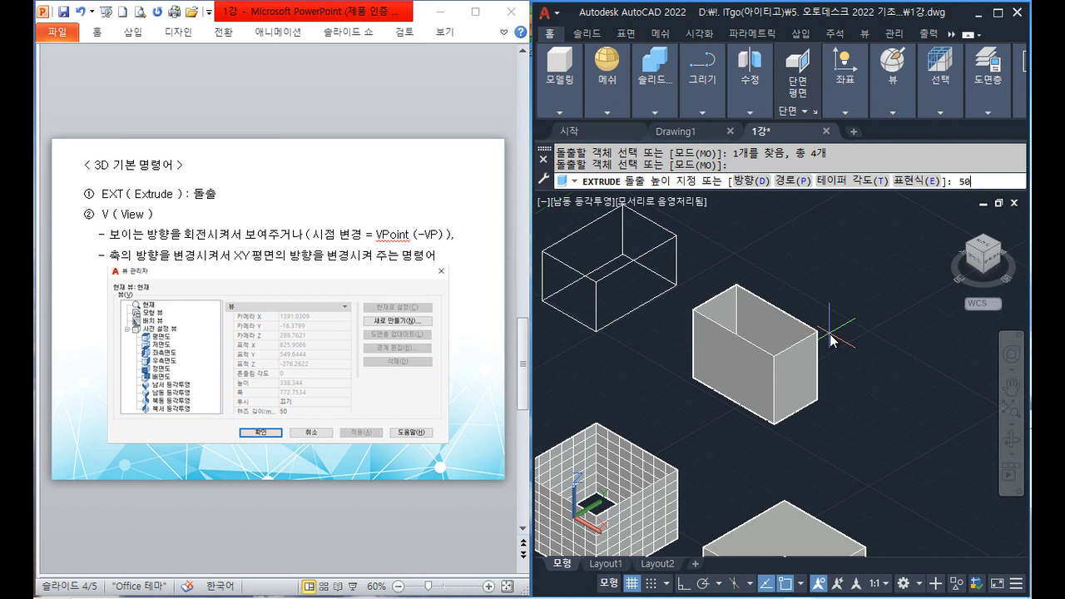
key(Return)
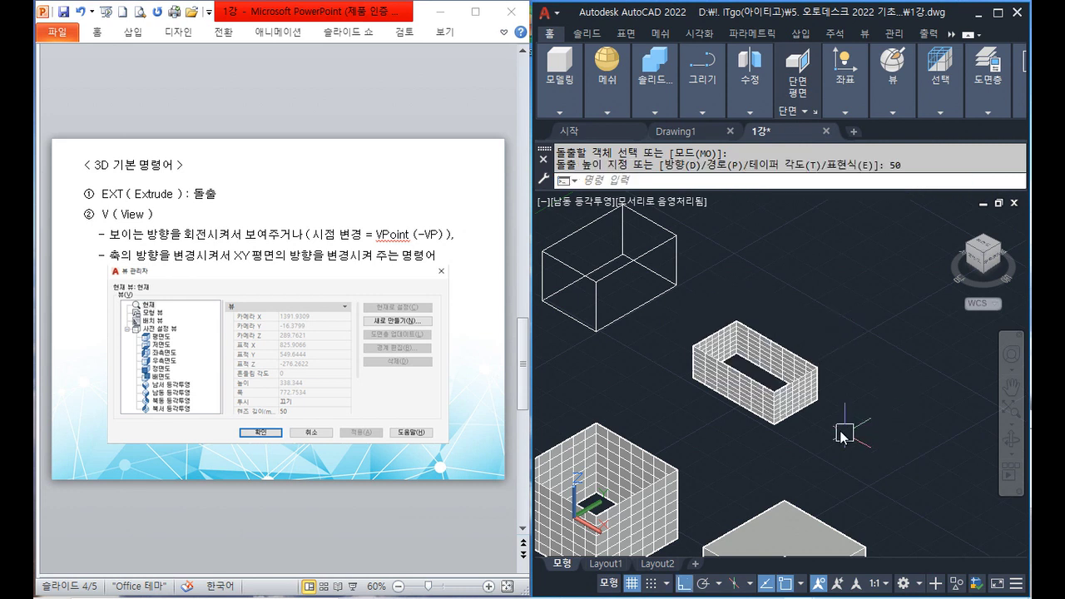
scroll(870, 439, down, 3)
mouse_move(870, 439)
middle_down()
mouse_move(748, 424)
mouse_move(749, 412)
middle_up()
Step: Draw a 150 by 200 rectangle with REC on the ground beside the solid cube
scroll(749, 411, up, 1)
scroll(798, 383, up, 1)
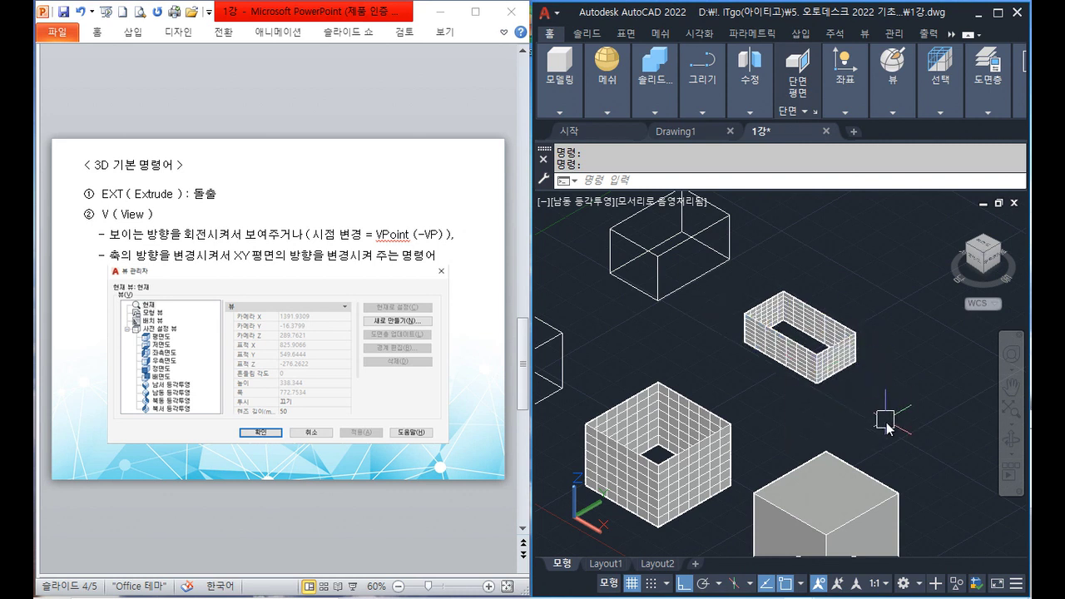
scroll(884, 415, down, 2)
middle_drag(891, 435, 806, 371)
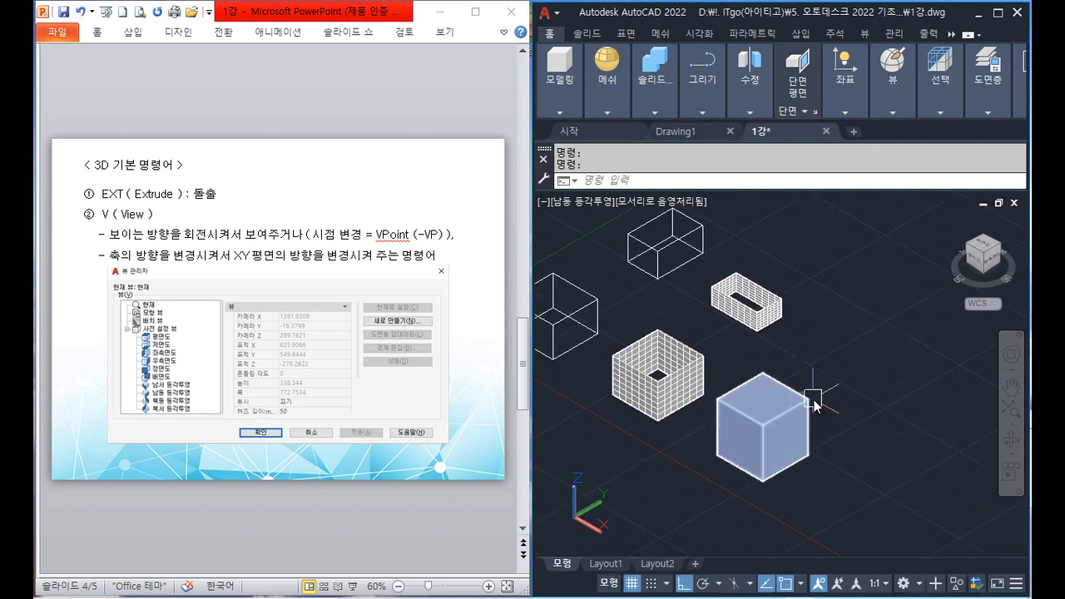
click(786, 439)
middle_drag(840, 388, 807, 397)
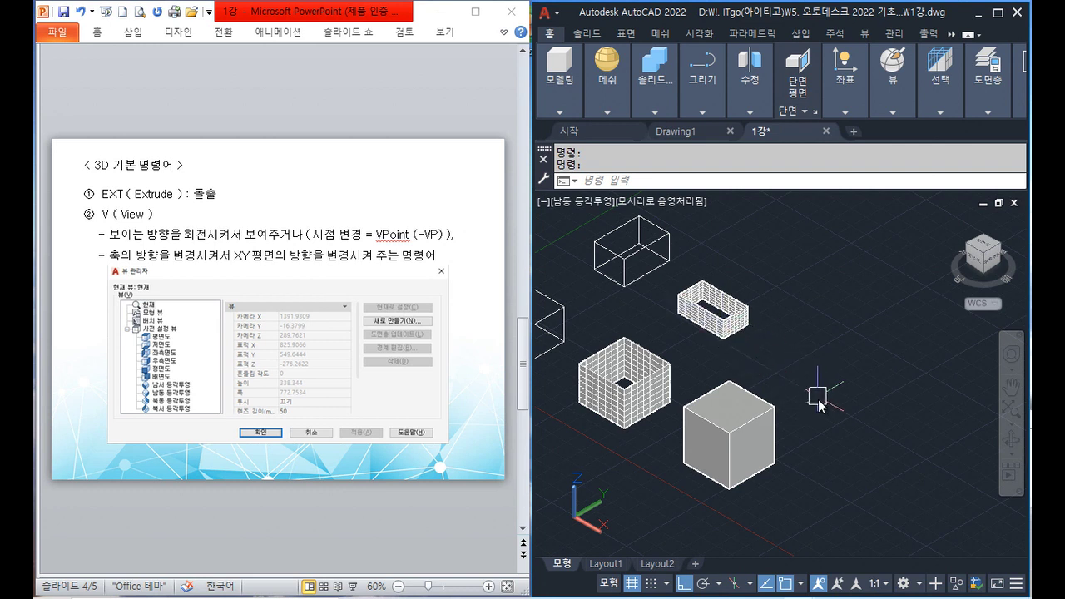
text(rec)
key(Return)
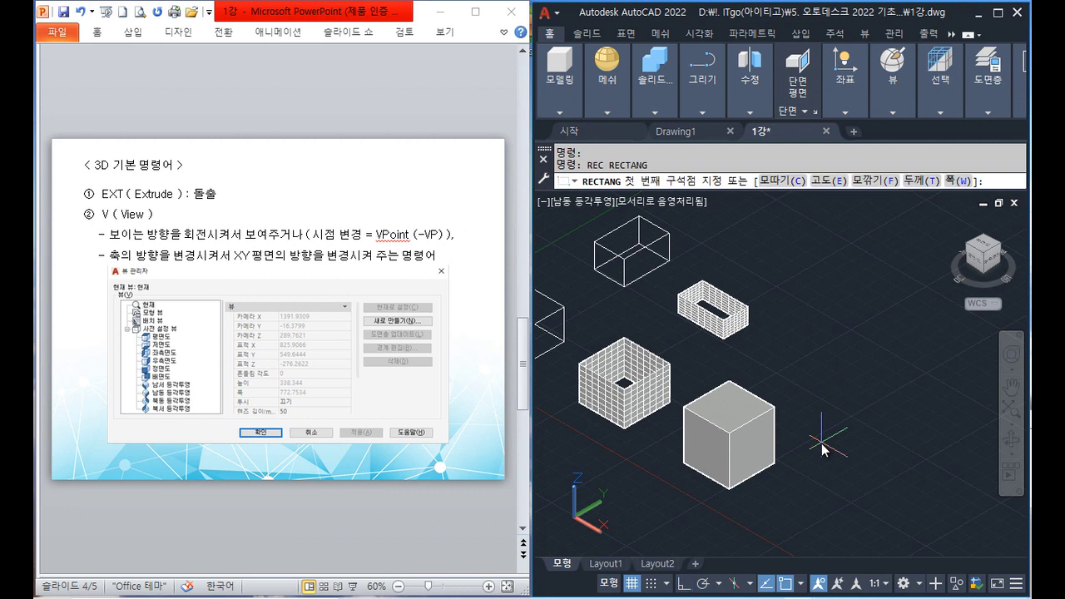
click(789, 375)
text(@150,2)
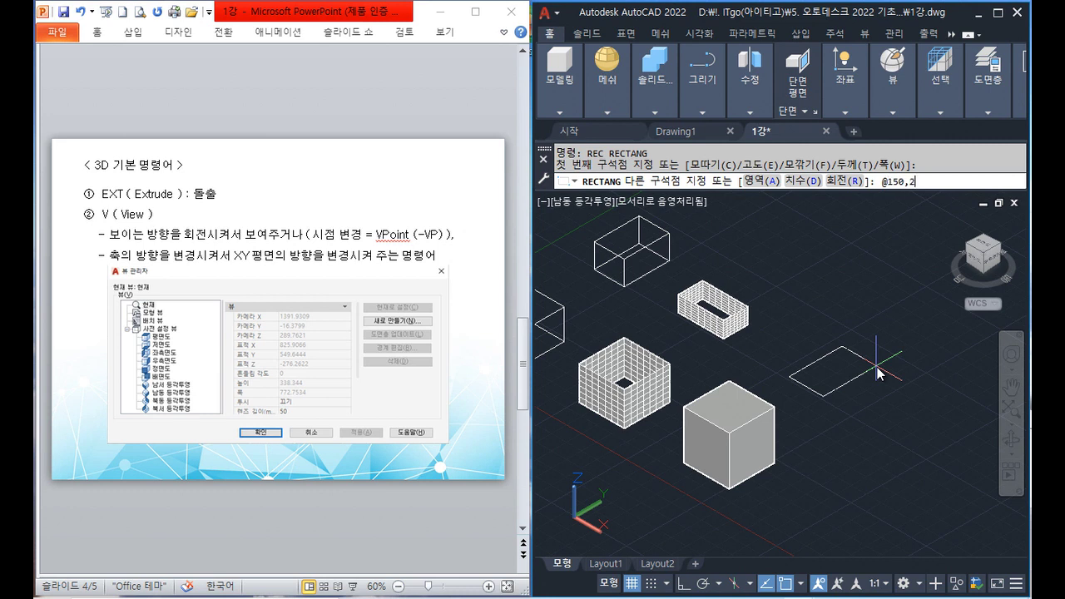
key(Return)
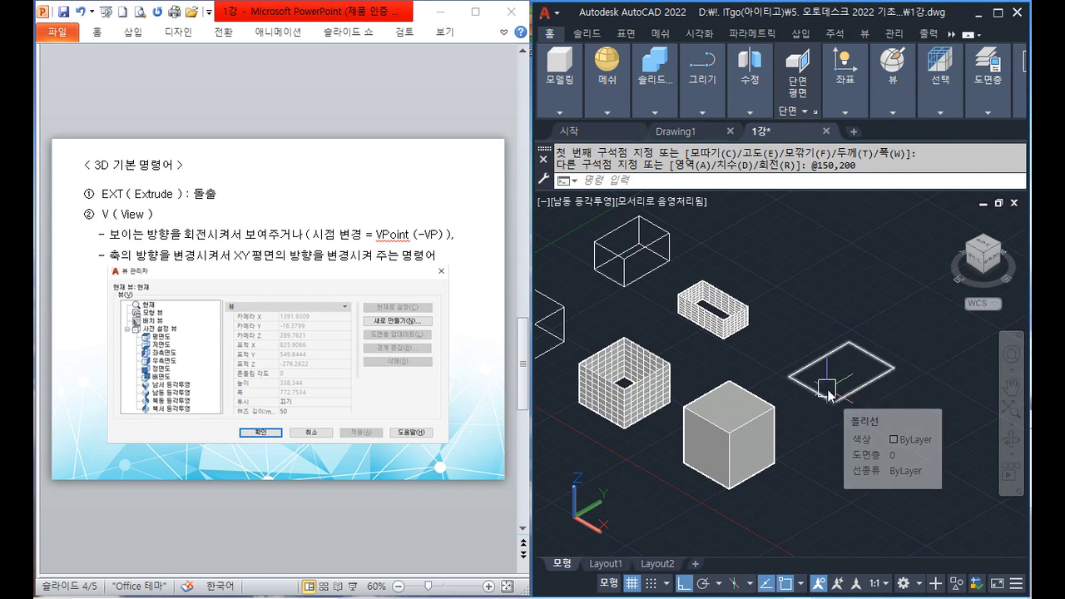
scroll(828, 395, up, 2)
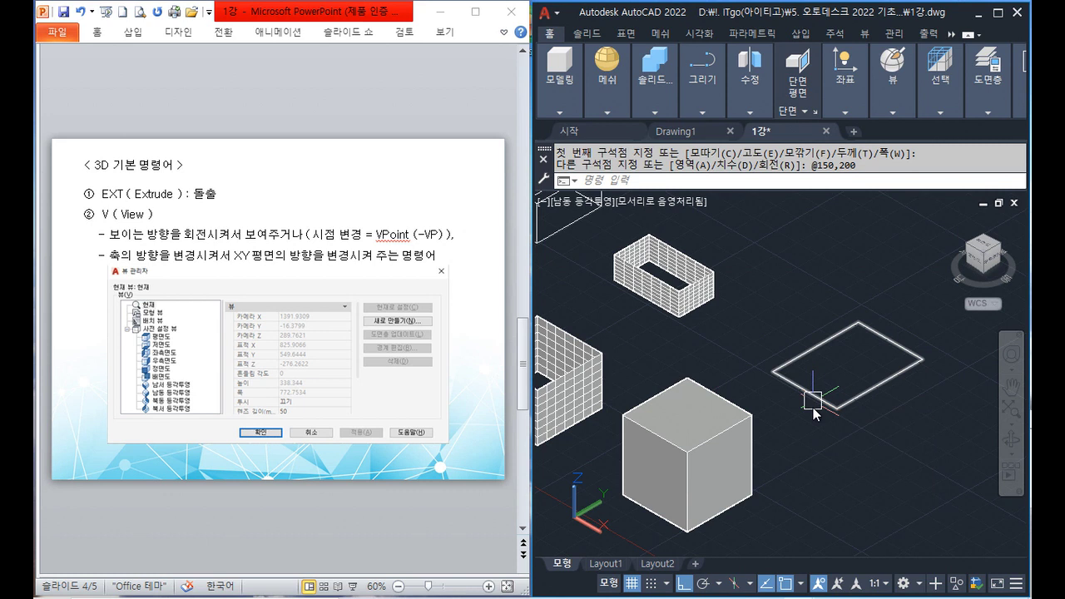
Step: Extrude the 150 by 200 rectangle 120 units high into a solid box
text(ext)
key(Return)
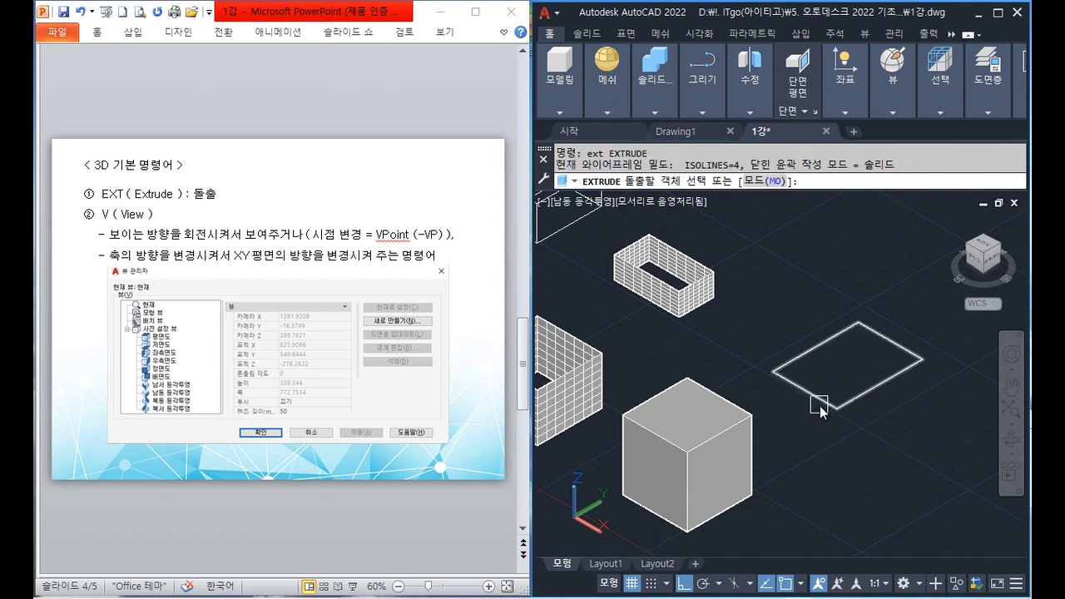
click(819, 405)
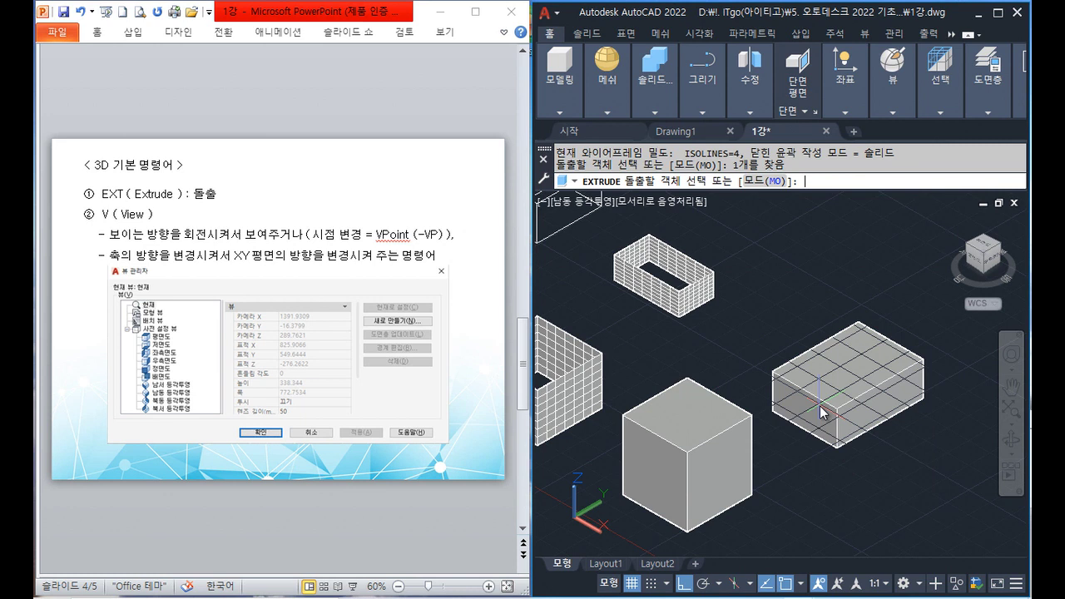
key(Return)
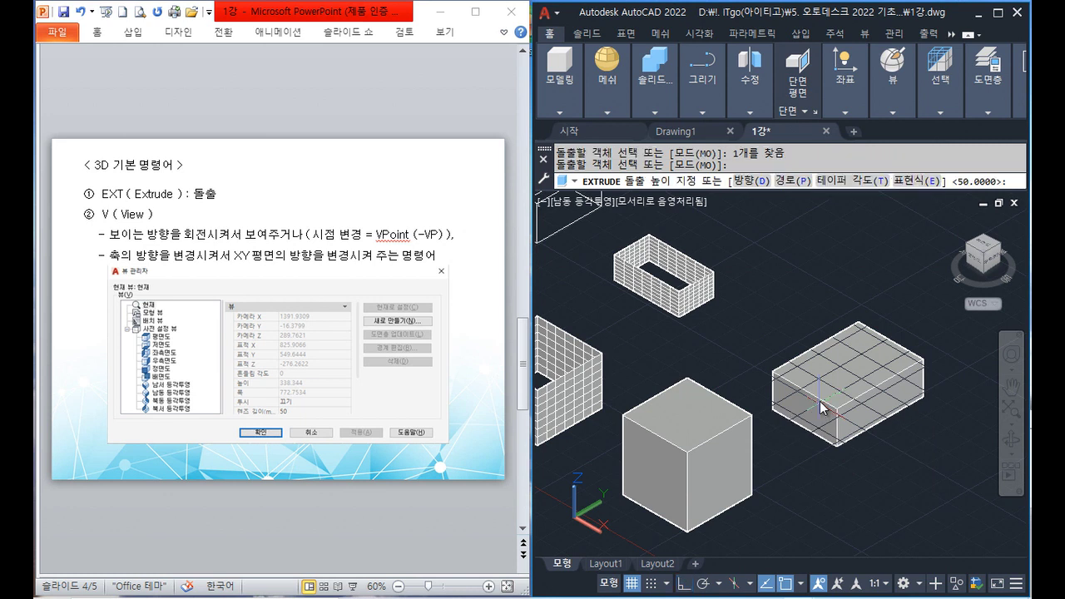
scroll(819, 330, down, 2)
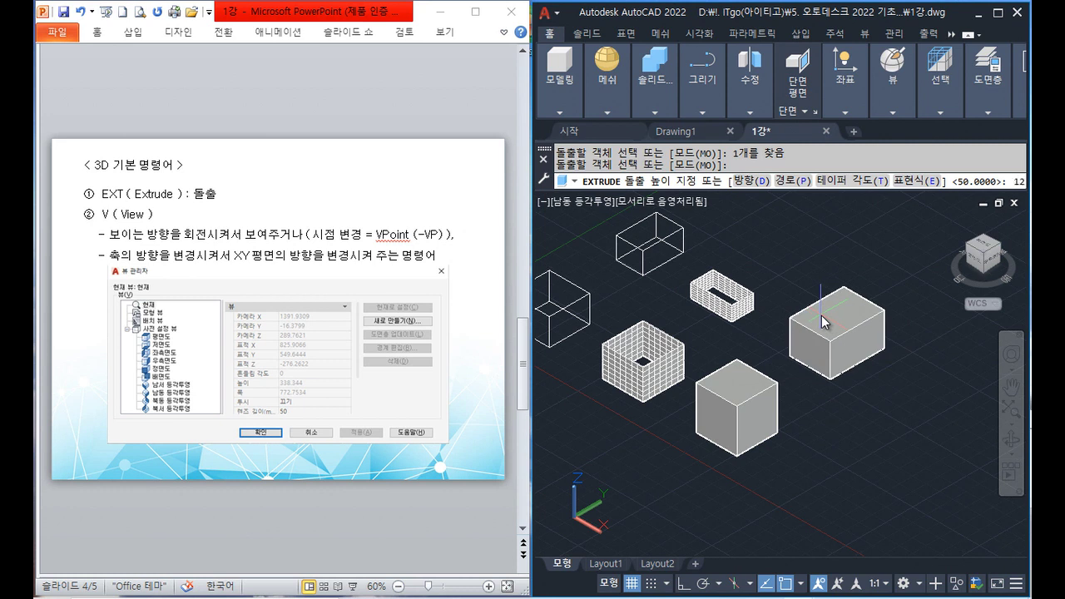
text(20)
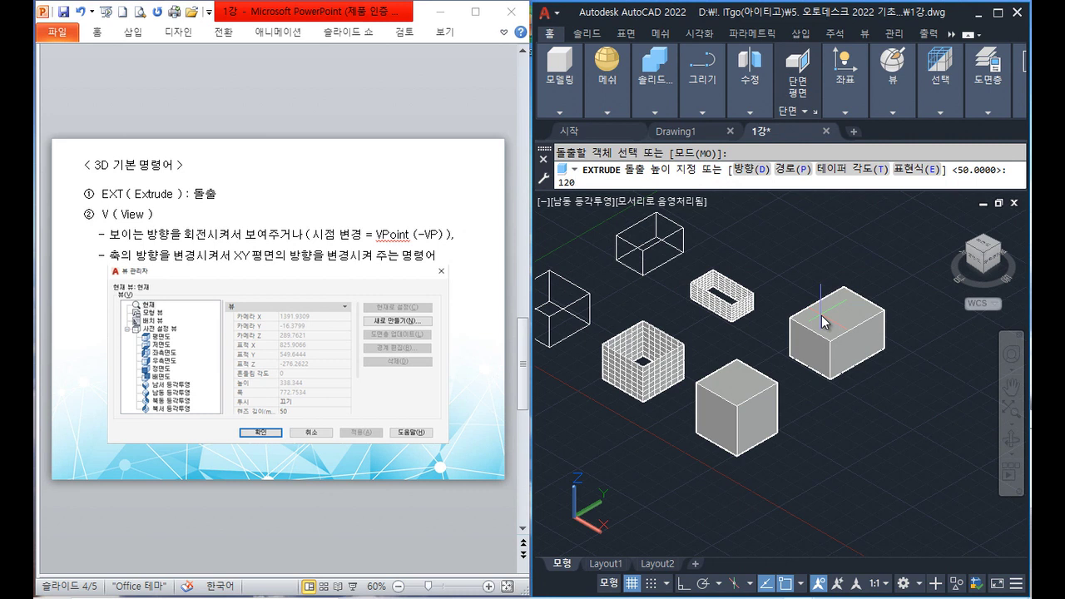
key(Return)
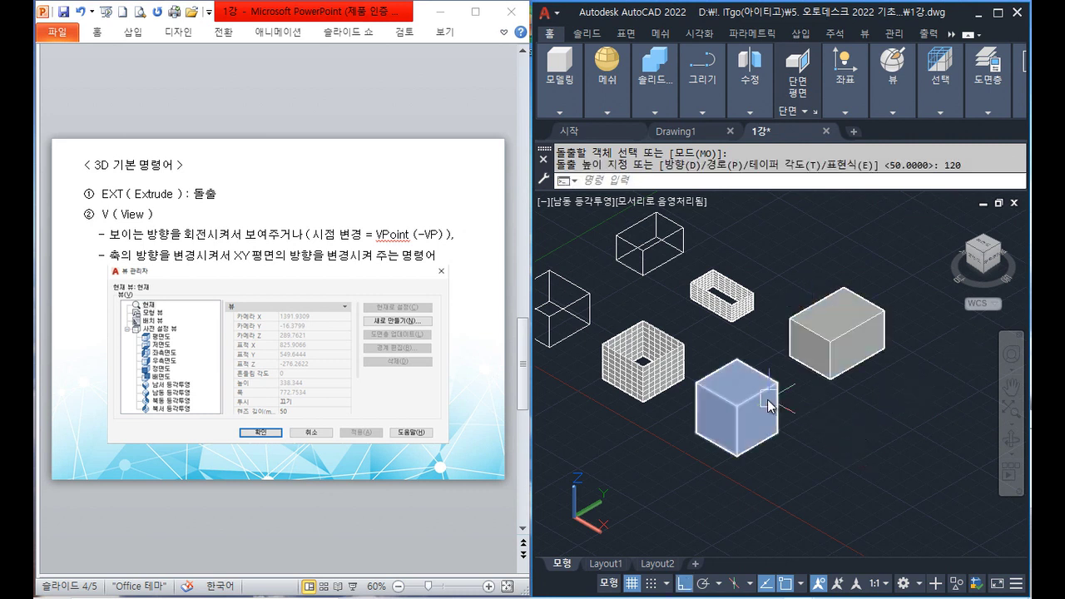
middle_drag(784, 358, 826, 407)
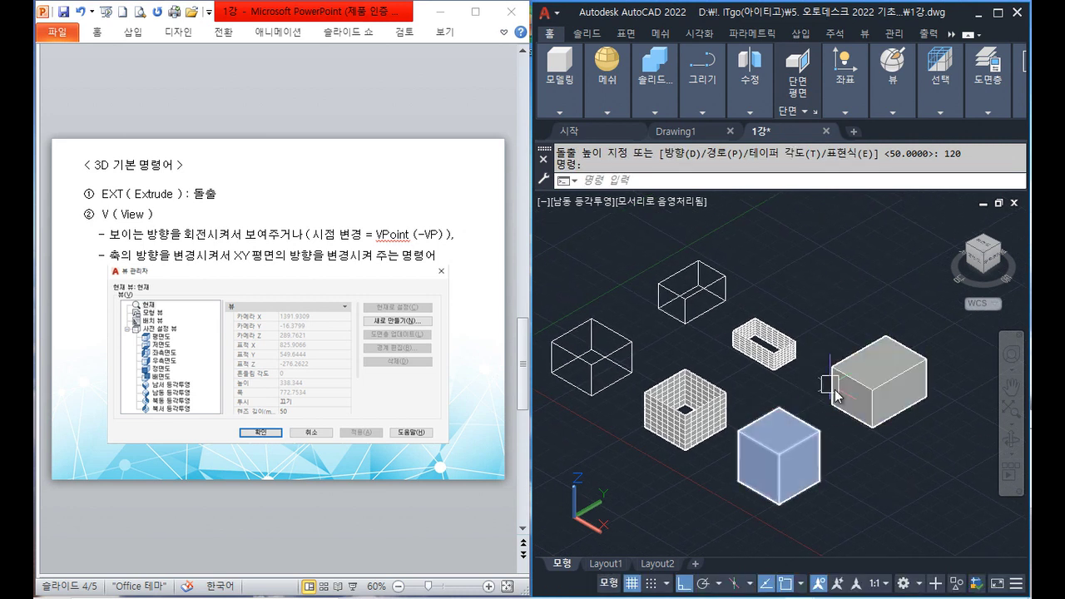
mouse_move(755, 401)
middle_down()
mouse_move(786, 423)
mouse_move(802, 416)
middle_up()
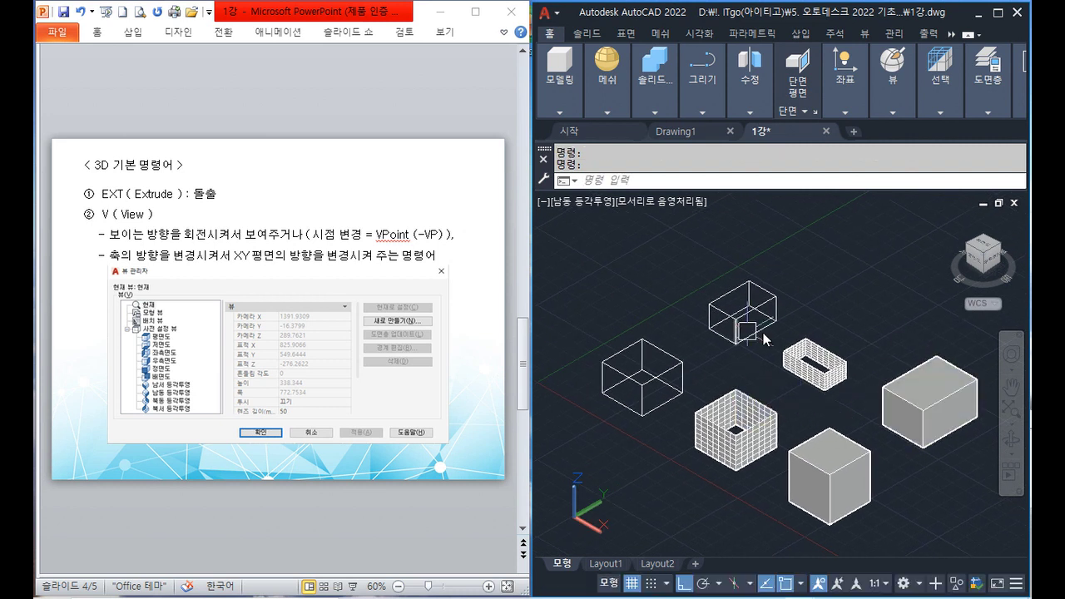
mouse_move(828, 429)
middle_down()
mouse_move(870, 434)
mouse_move(814, 427)
middle_up()
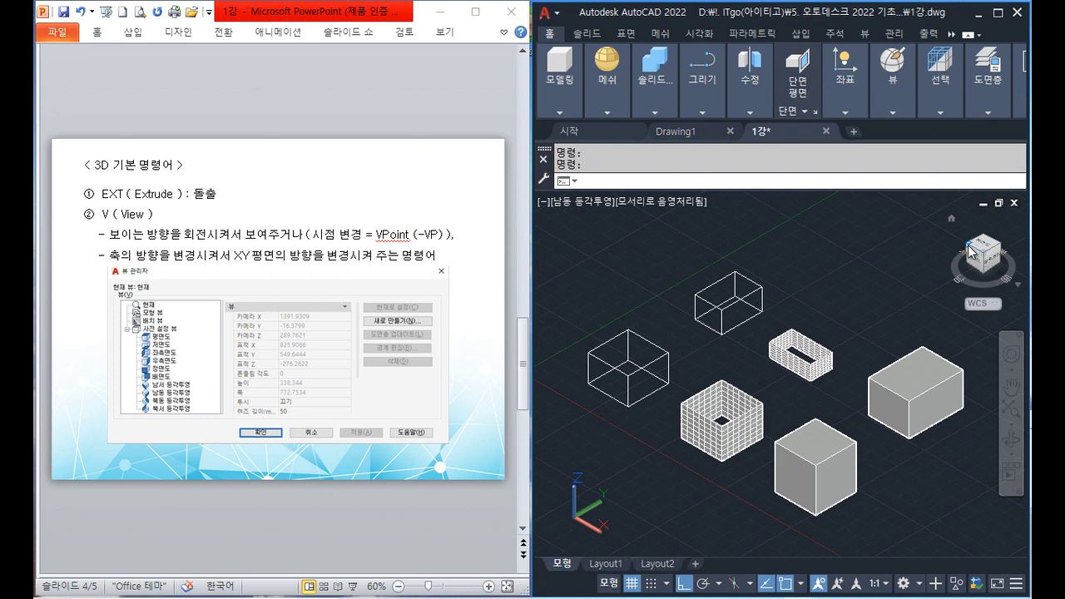
click(968, 246)
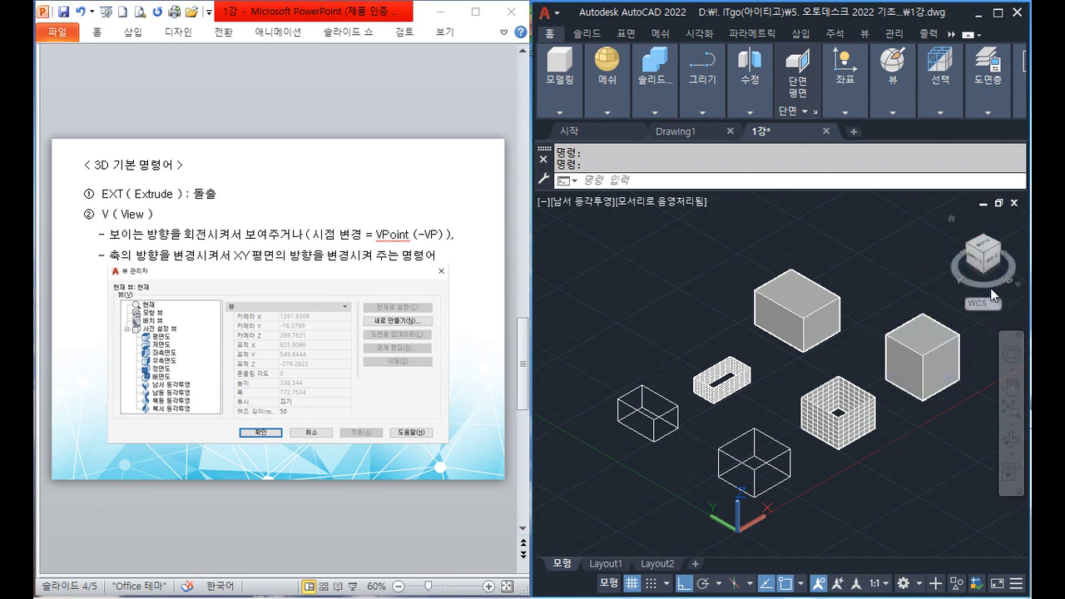
click(974, 248)
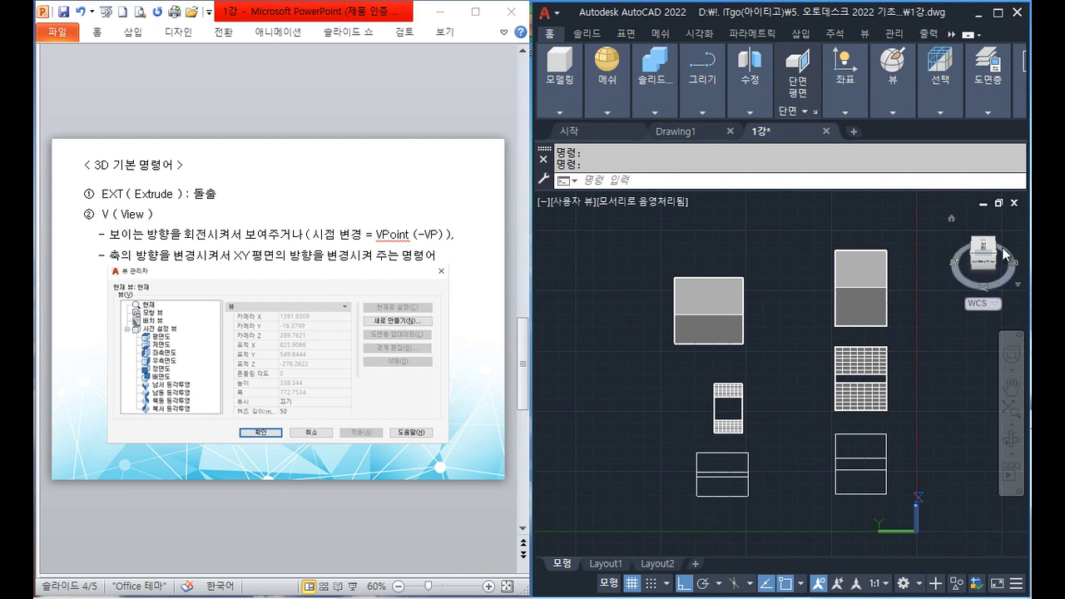
click(993, 243)
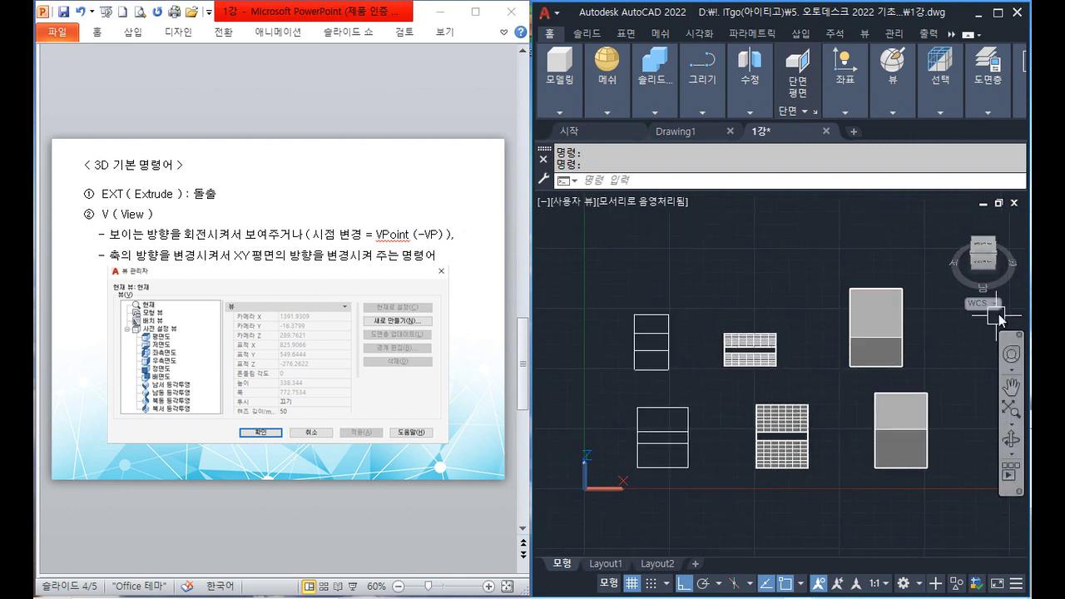
click(995, 252)
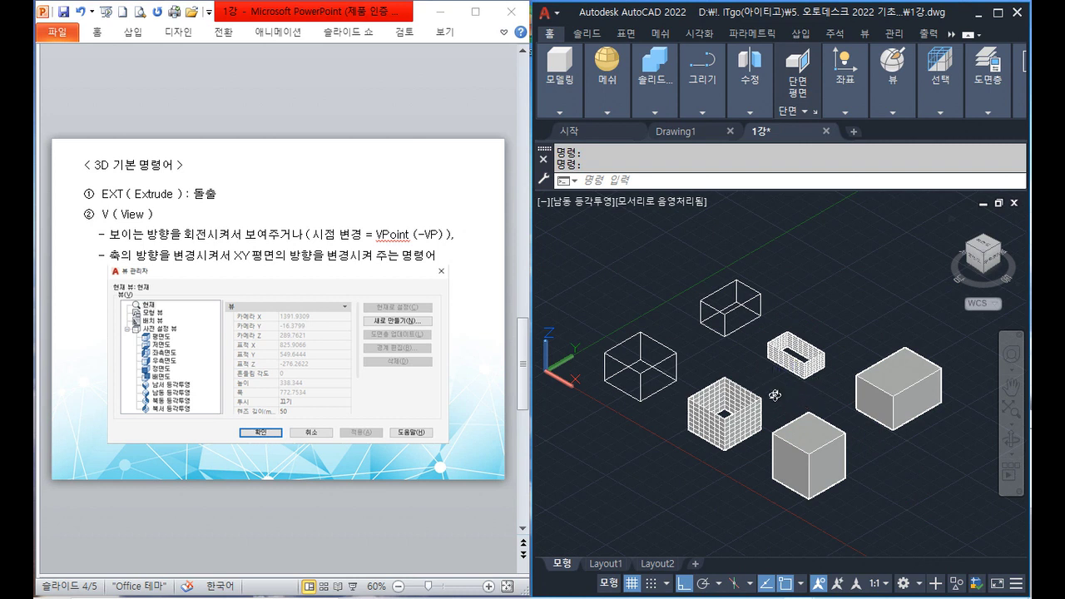
Step: Orbit and pan the scene to a custom angle looking down on the boxes
mouse_move(774, 394)
shift+middle_down()
mouse_move(861, 292)
mouse_move(933, 418)
shift+middle_up()
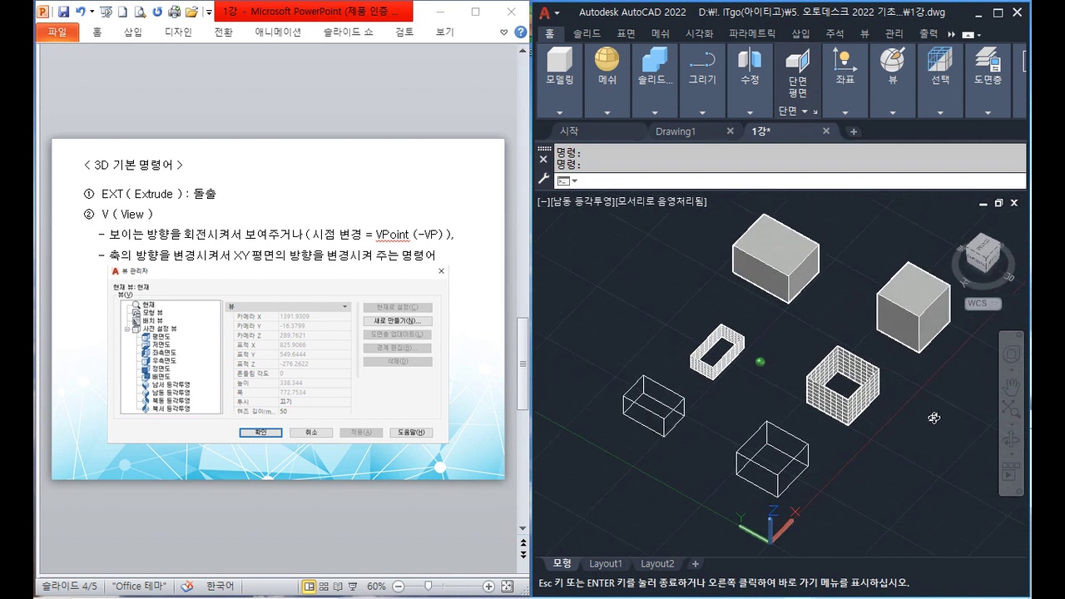
shift+middle_drag(933, 418, 893, 426)
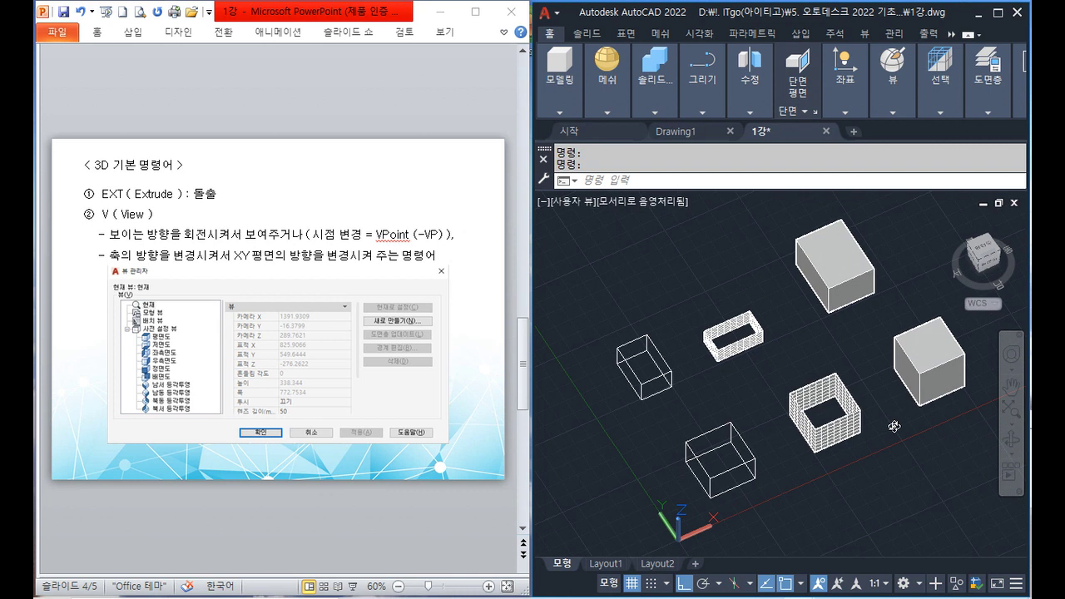
mouse_move(711, 393)
shift+middle_down()
mouse_move(844, 297)
mouse_move(791, 511)
mouse_move(462, 410)
shift+middle_up()
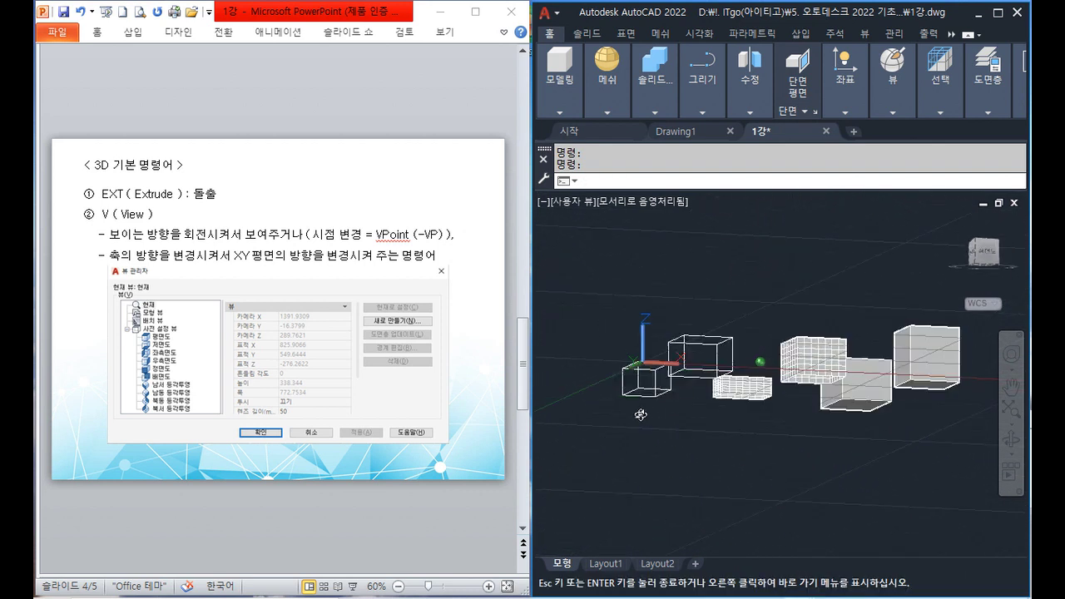
mouse_move(646, 425)
shift+middle_down()
mouse_move(775, 504)
mouse_move(753, 487)
shift+middle_up()
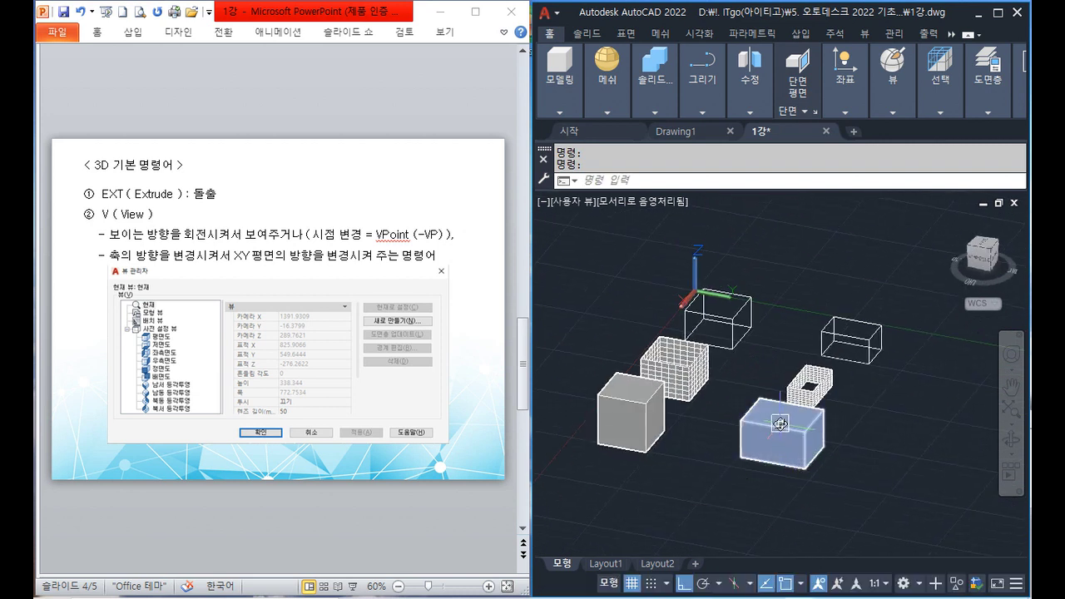
mouse_move(761, 393)
shift+middle_down()
mouse_move(837, 397)
mouse_move(787, 404)
shift+middle_up()
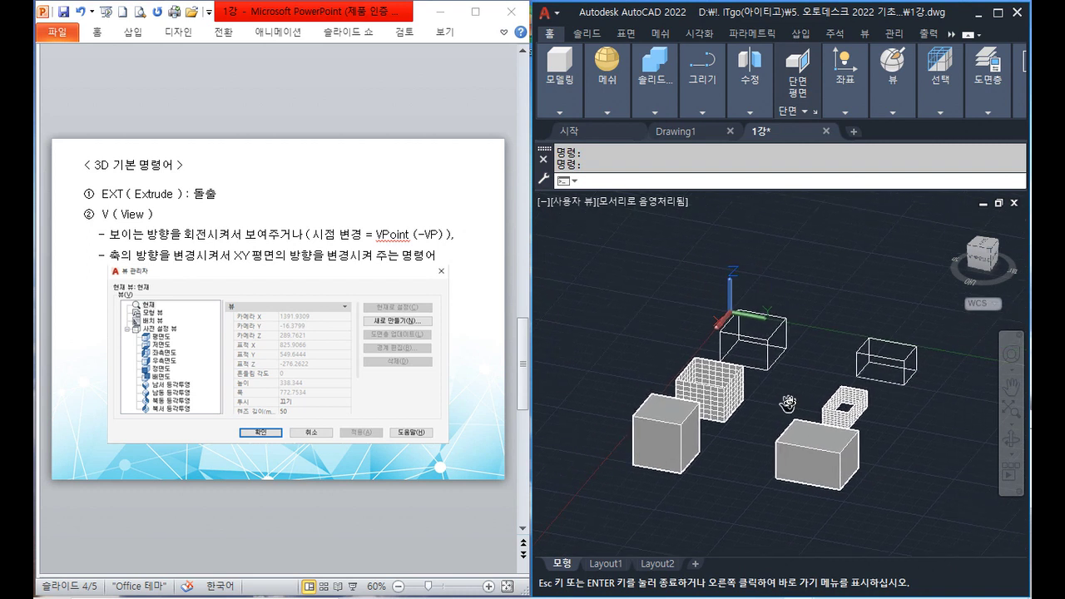
mouse_move(787, 404)
middle_down()
mouse_move(819, 478)
mouse_move(772, 444)
middle_up()
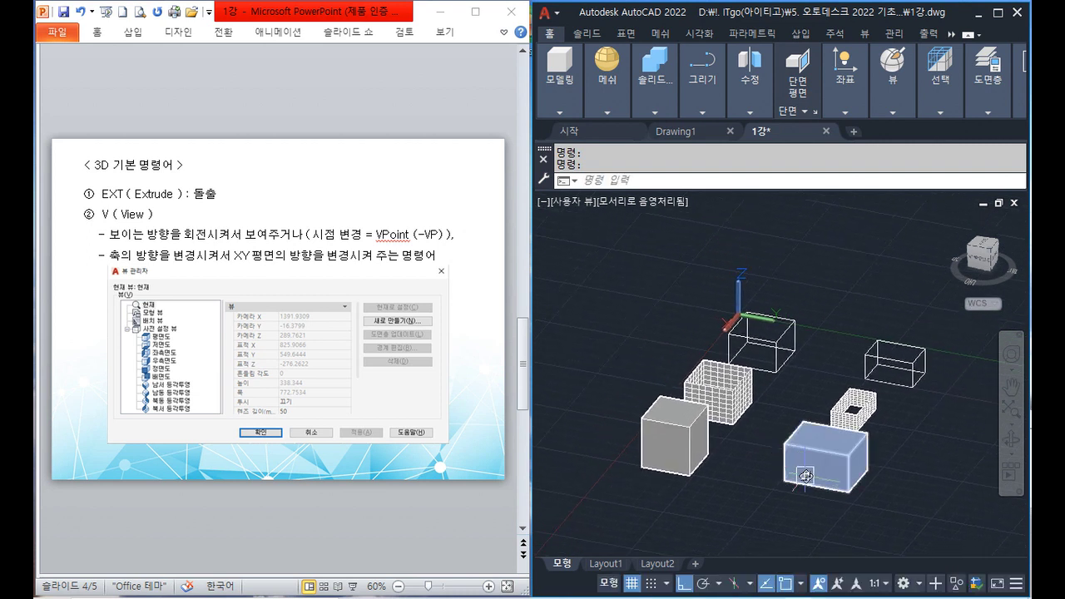
mouse_move(797, 402)
shift+middle_down()
mouse_move(789, 376)
mouse_move(908, 463)
mouse_move(749, 277)
mouse_move(790, 435)
mouse_move(811, 456)
shift+middle_up()
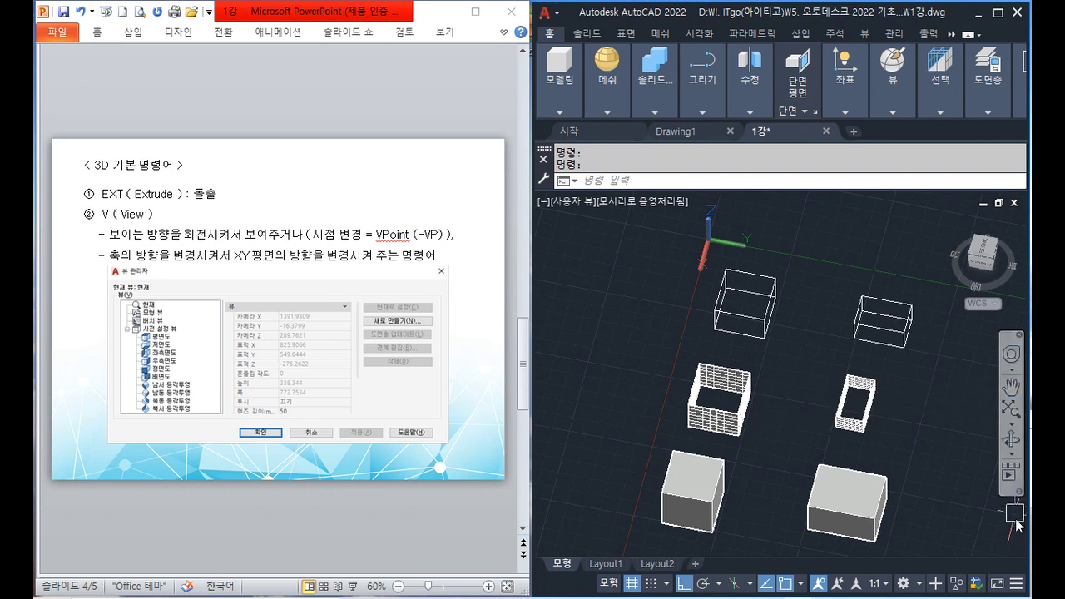
Step: Rotate the boxes to a new angle with constrained Orbit, then switch to Free Orbit
click(1012, 455)
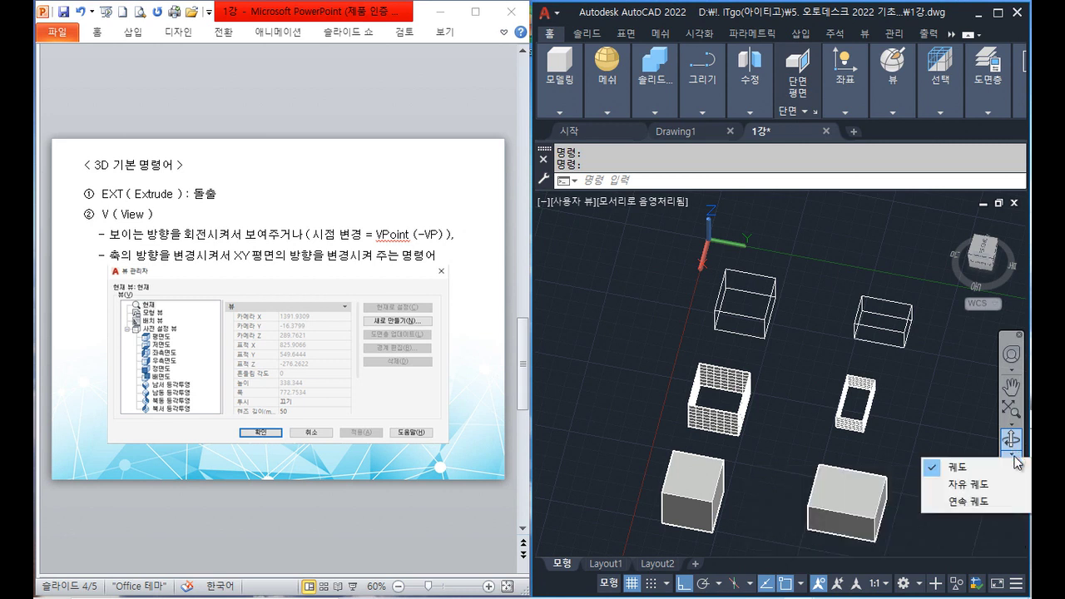
click(971, 494)
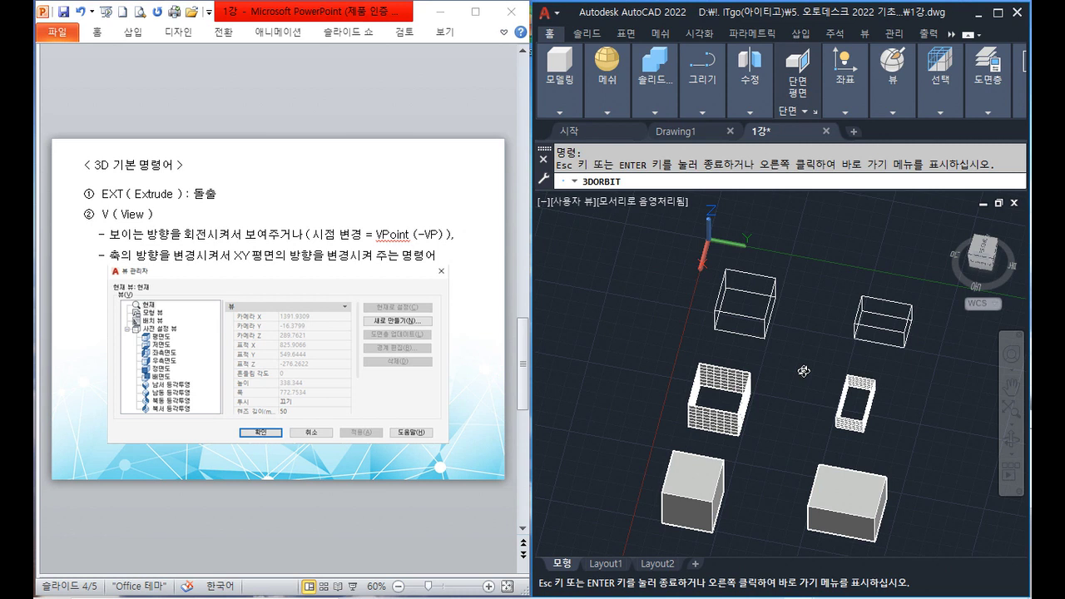
mouse_move(803, 371)
mouse_down()
mouse_move(708, 324)
mouse_move(693, 290)
mouse_move(779, 342)
mouse_up()
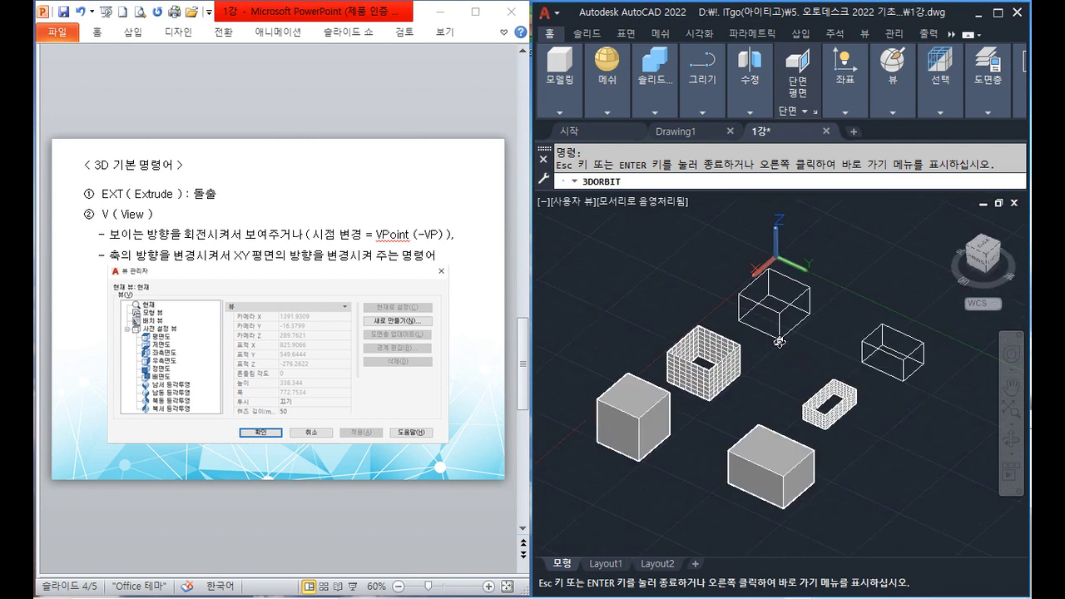
click(1010, 454)
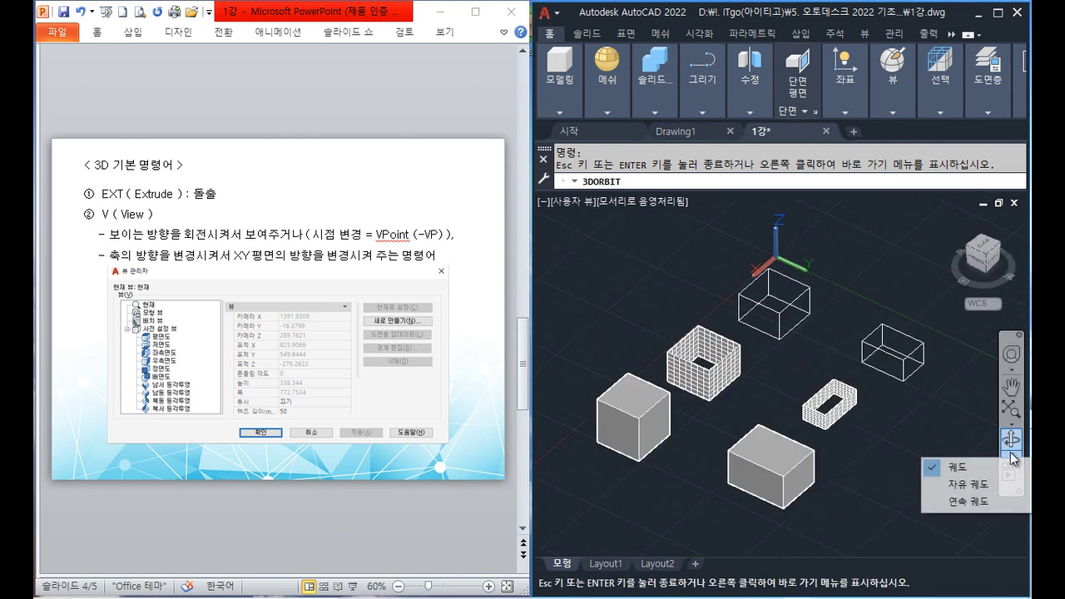
click(965, 484)
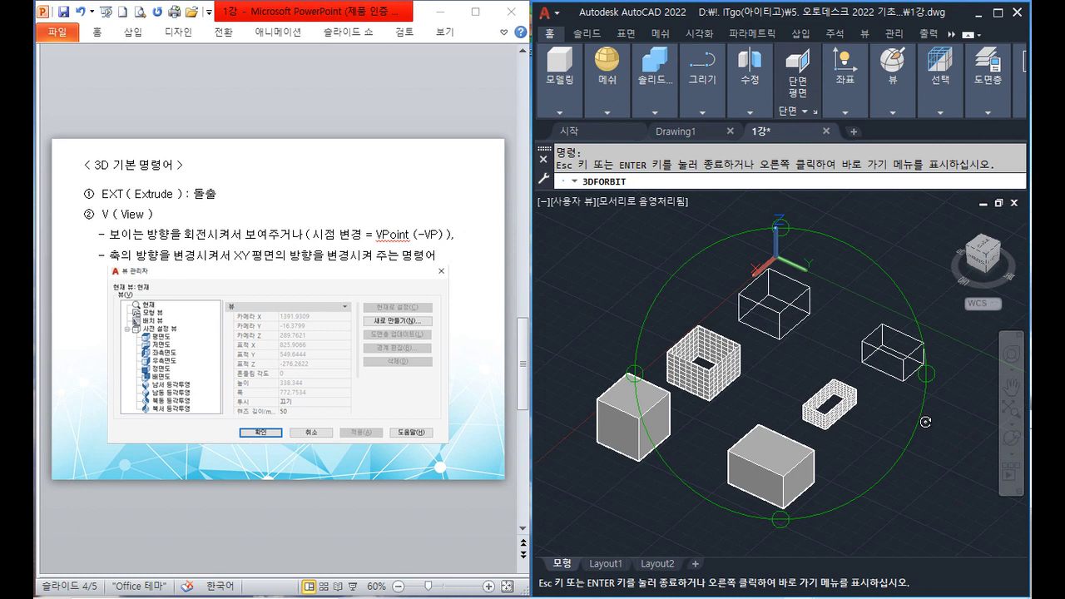
Step: Tilt the view with free orbit, then change the orbit mode to Continuous Orbit
mouse_move(932, 419)
mouse_down()
mouse_move(790, 331)
mouse_move(808, 280)
mouse_up()
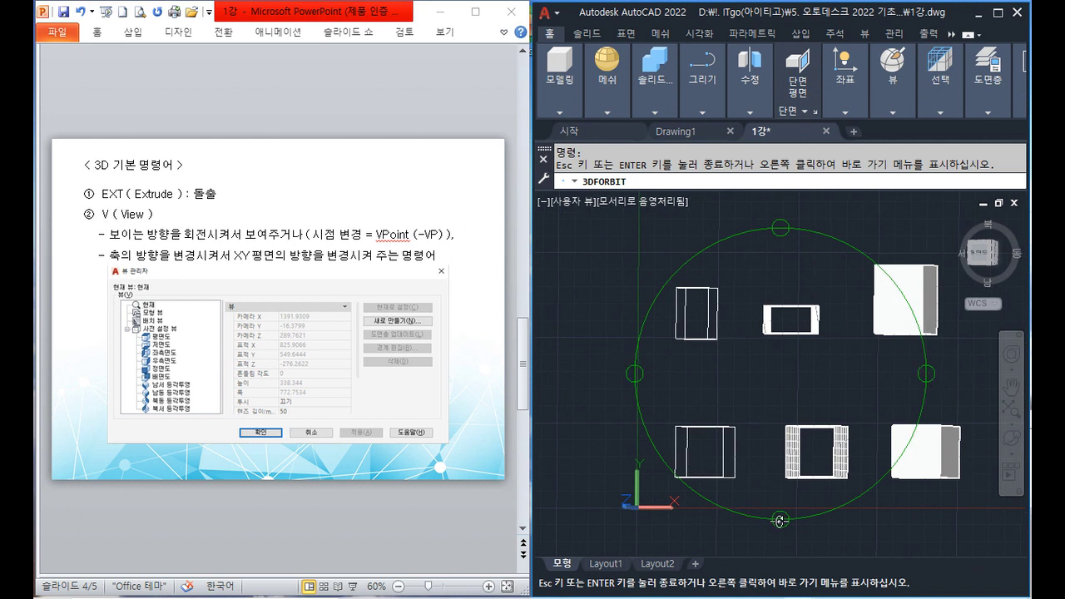
mouse_move(780, 521)
mouse_down()
mouse_move(784, 390)
mouse_move(783, 400)
mouse_up()
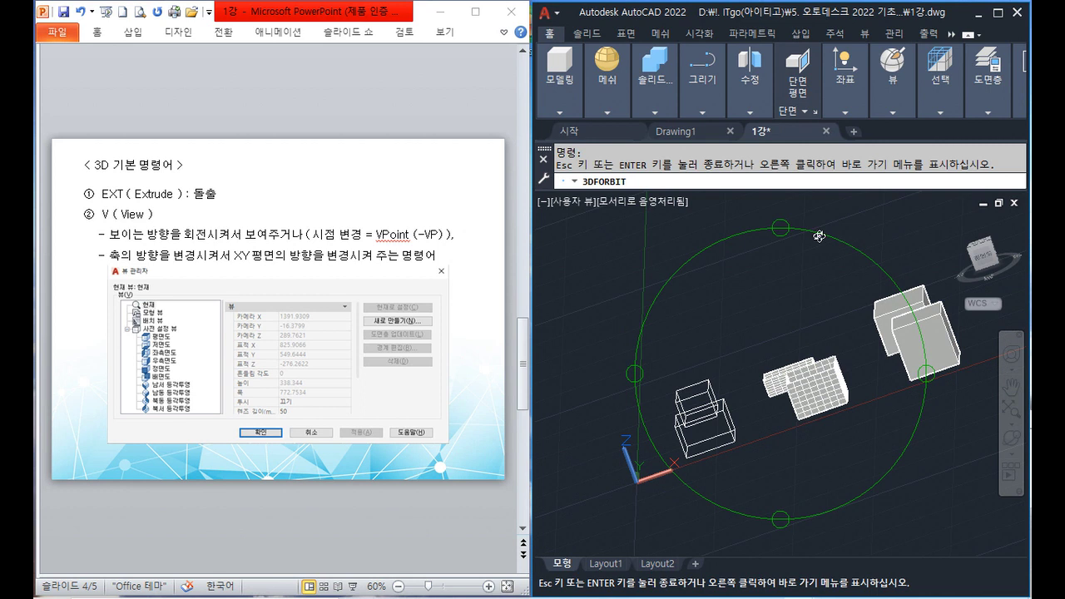
mouse_move(902, 463)
mouse_down()
mouse_move(784, 272)
mouse_move(807, 455)
mouse_up()
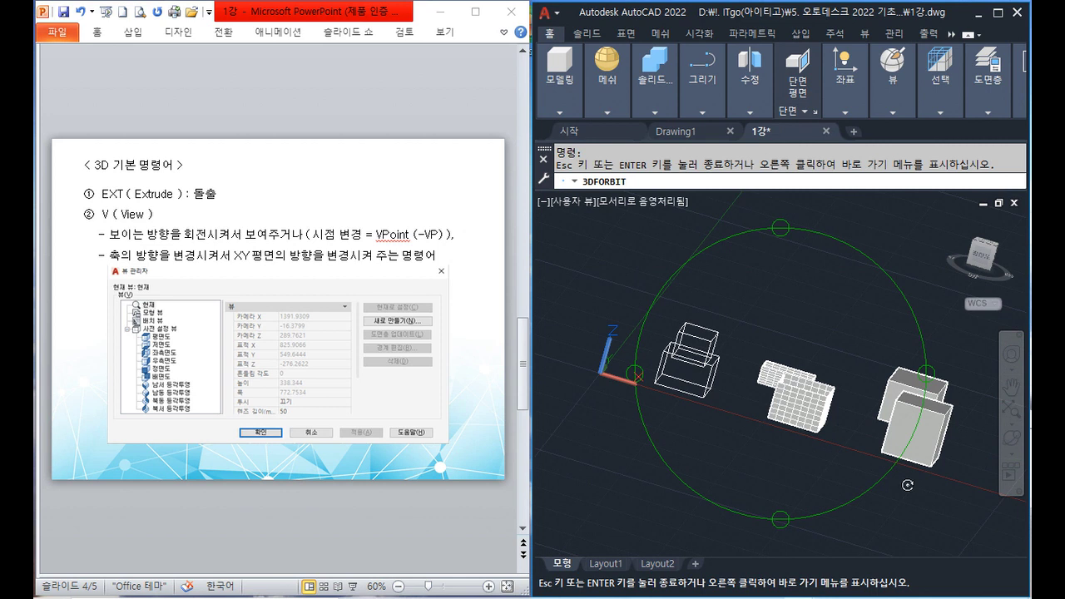
click(1010, 454)
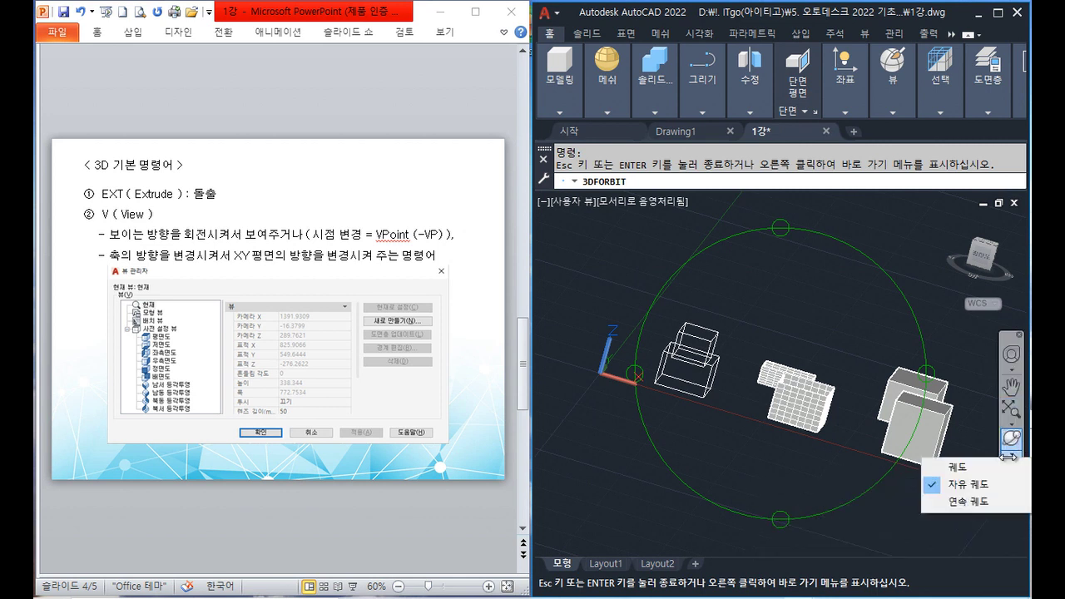
click(975, 501)
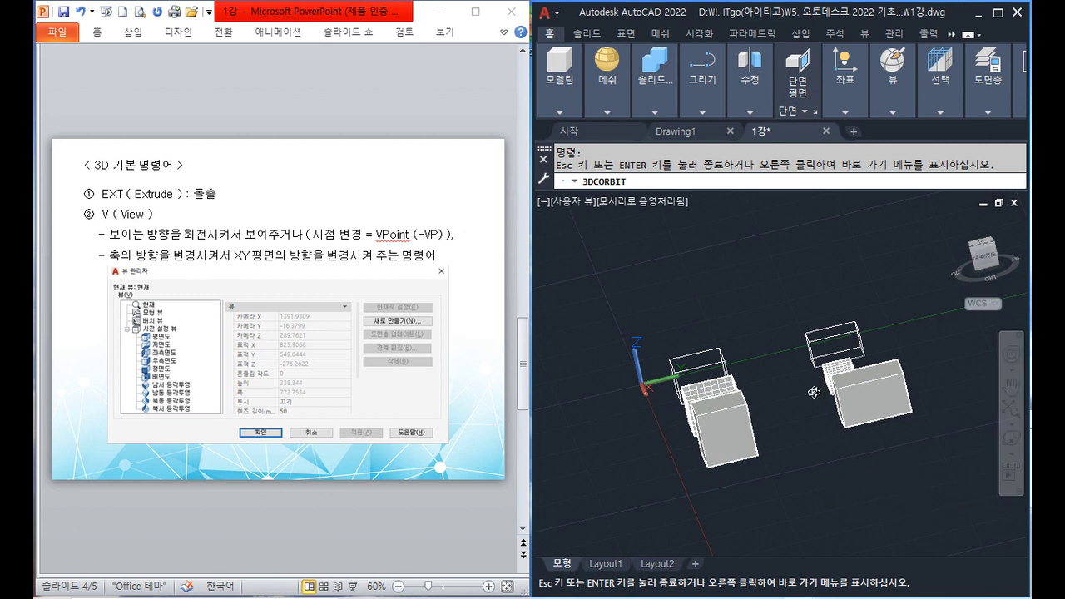
Step: Stop the continuous orbit spinning the boxes with Esc
key(Escape)
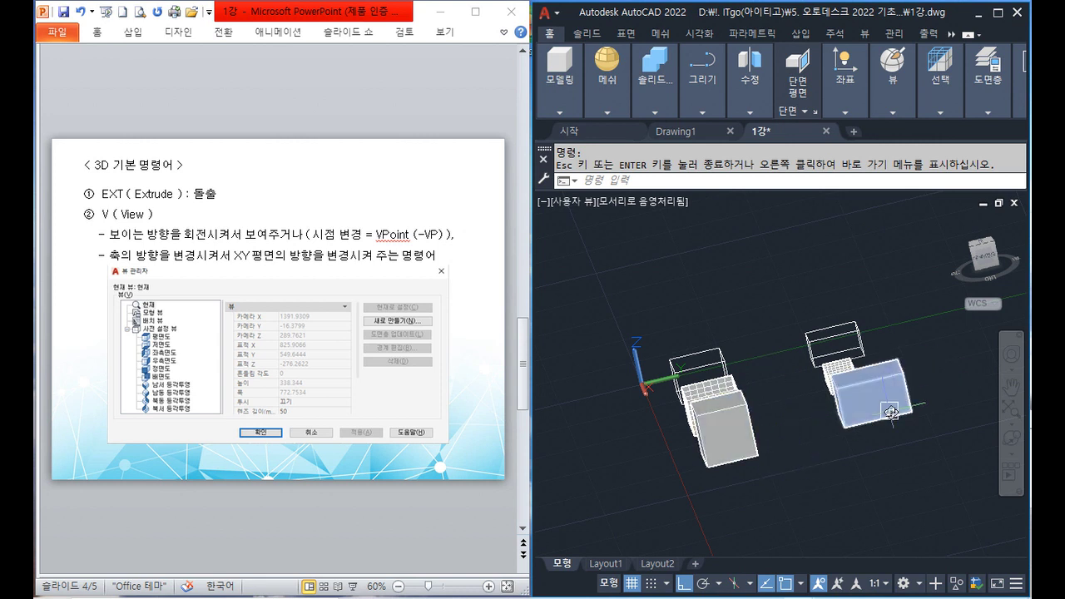
Step: Return to the southeast isometric view via the ViewCube's right face and southeast corner
click(985, 257)
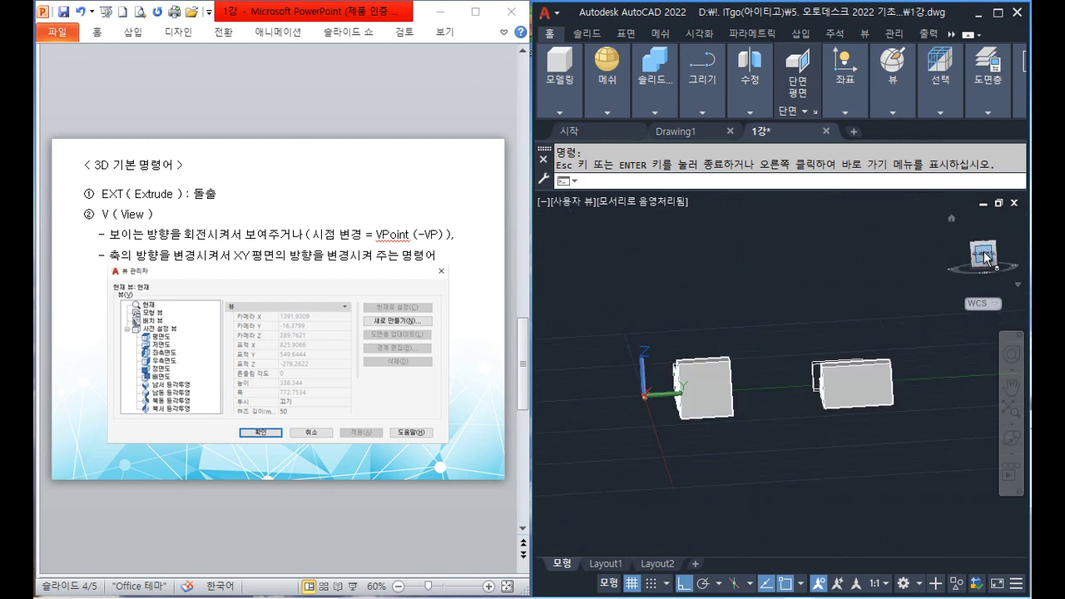
drag(983, 253, 975, 250)
click(978, 250)
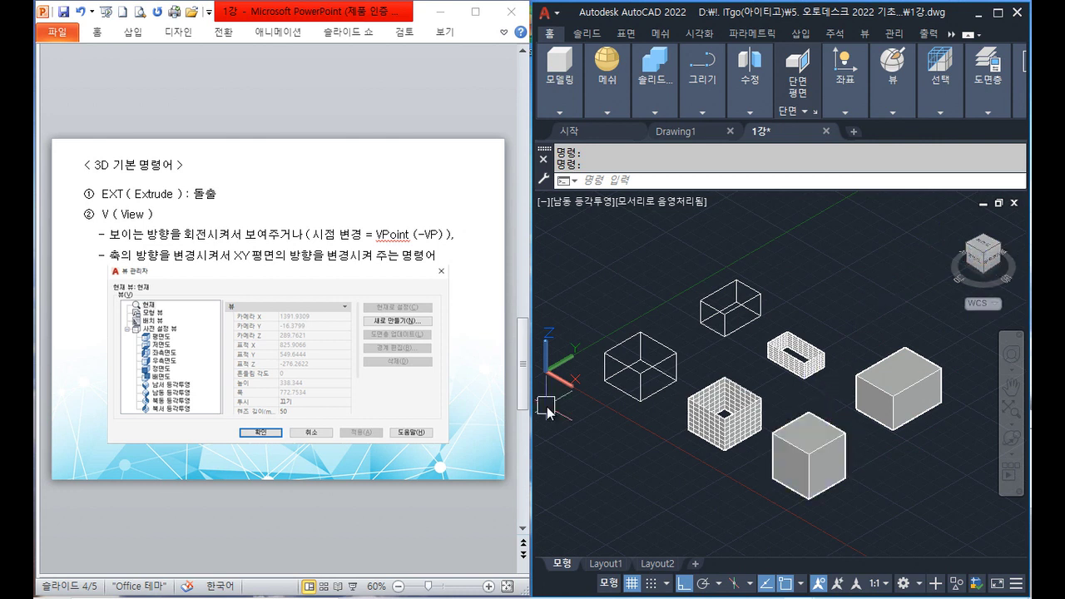
drag(98, 205, 160, 223)
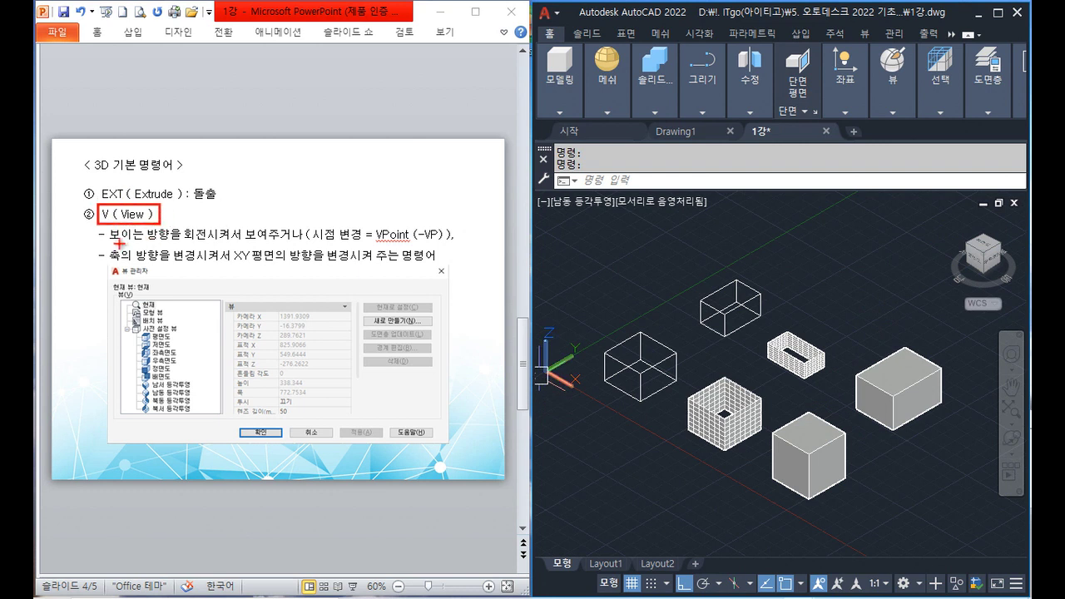
drag(111, 243, 306, 244)
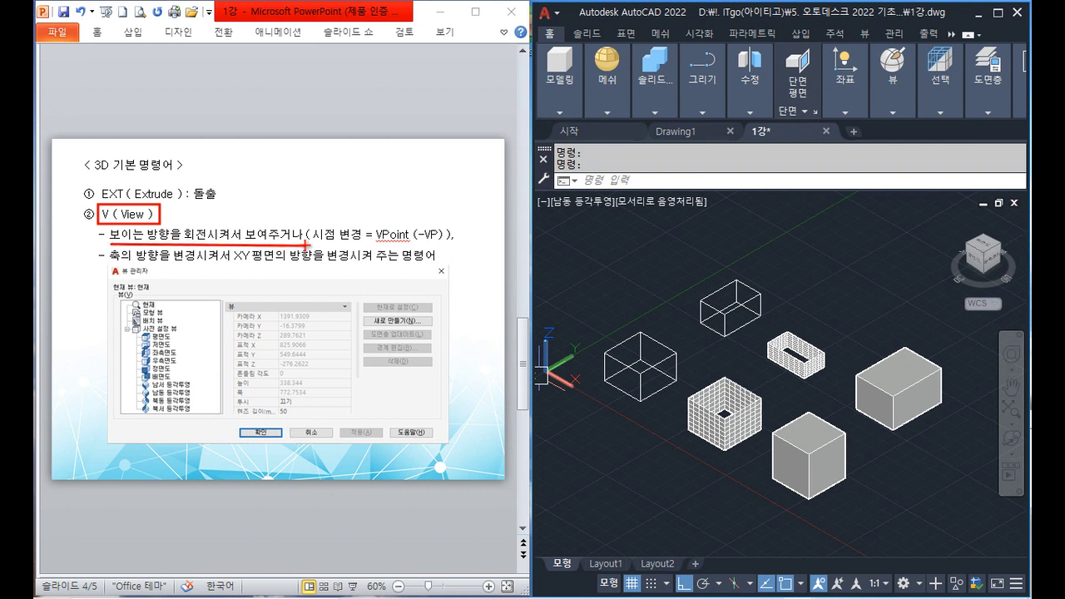
drag(109, 265, 445, 265)
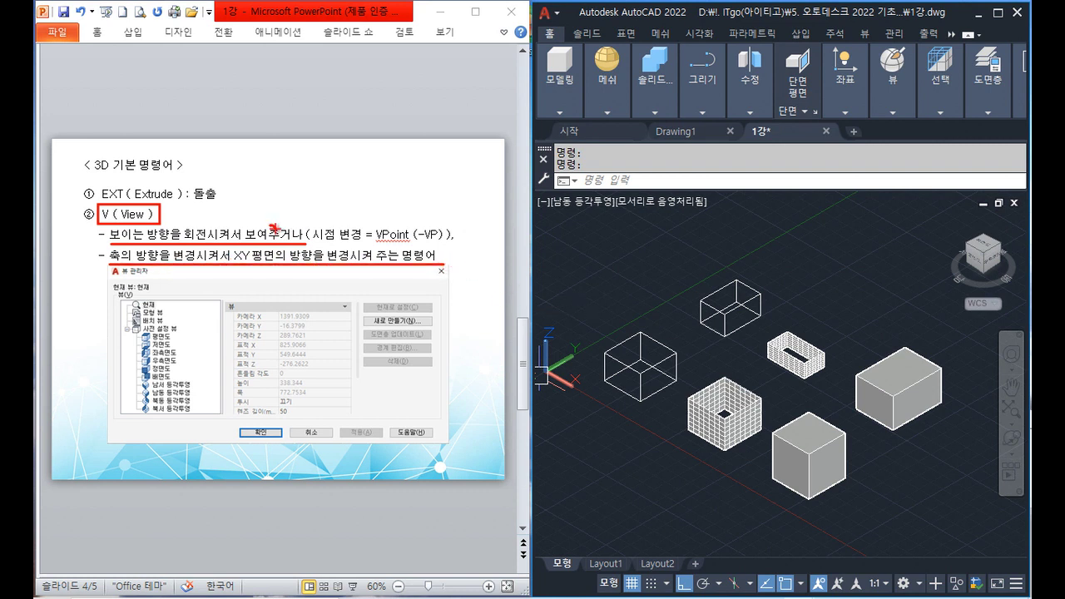
key(Escape)
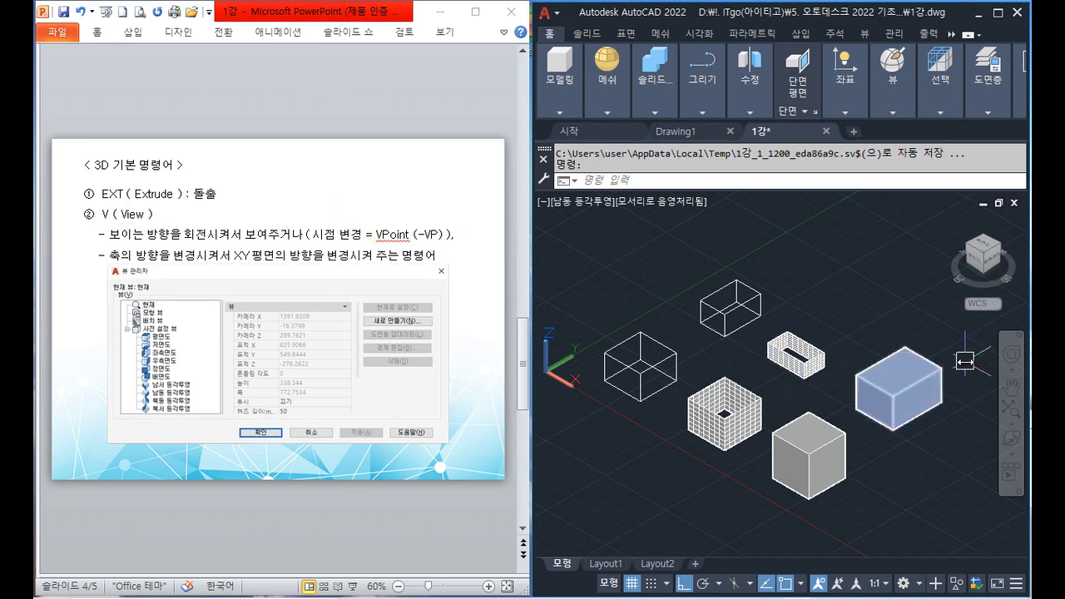
mouse_move(986, 287)
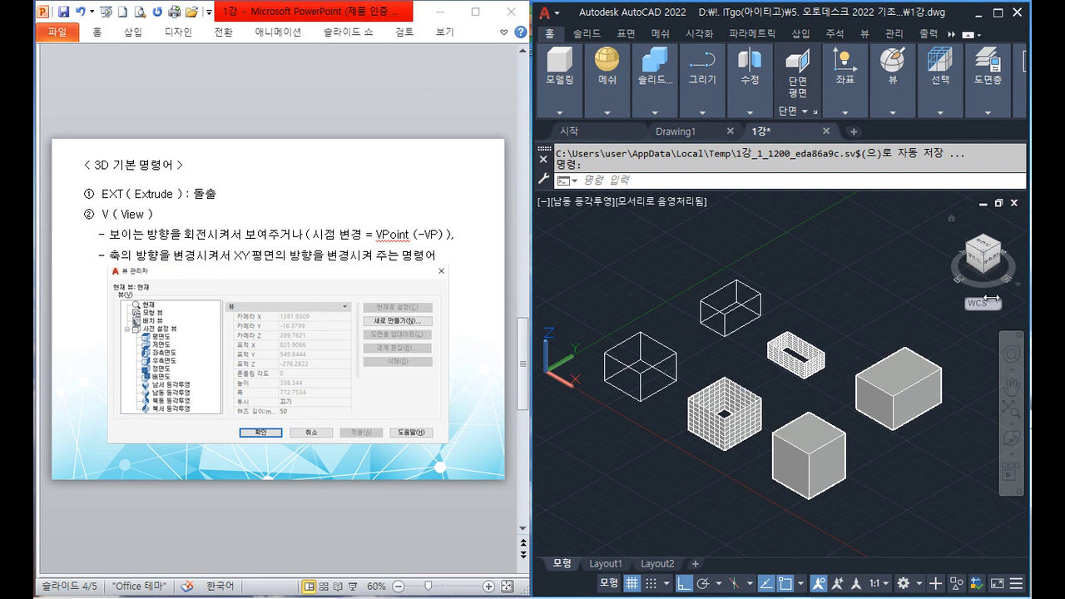
Step: Switch to southwest, then northwest isometric view, marking the compass directions in red
mouse_move(973, 291)
mouse_down()
mouse_move(962, 270)
mouse_move(1017, 276)
mouse_up()
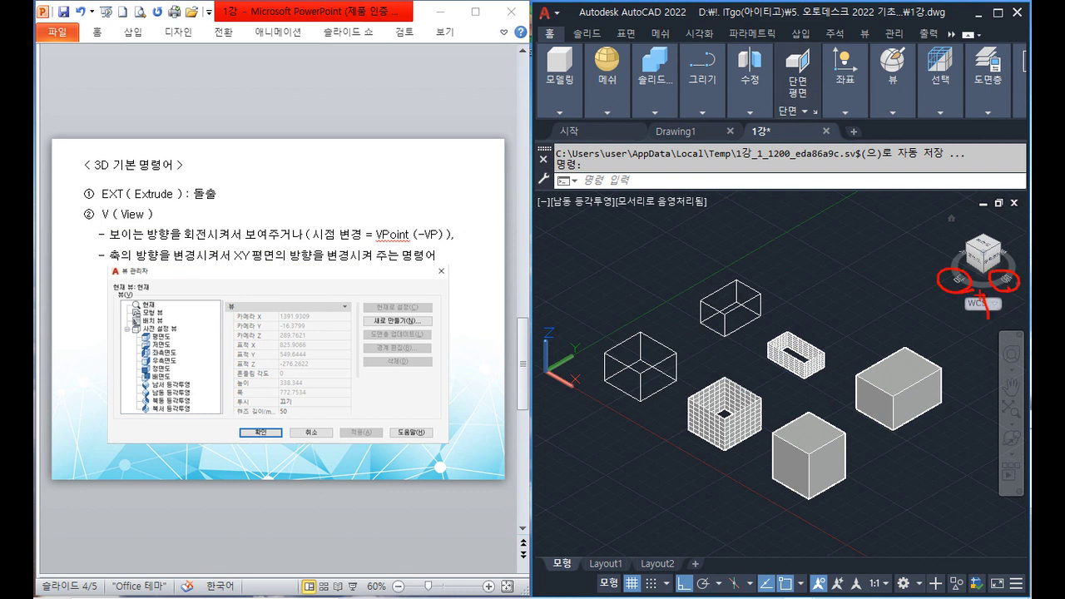
key(e)
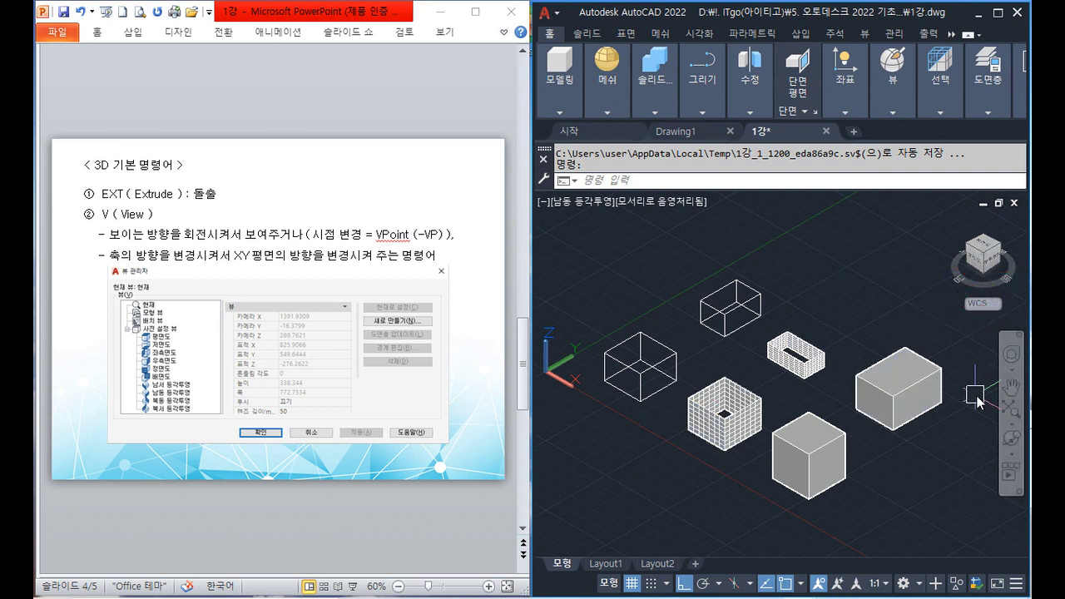
mouse_move(982, 254)
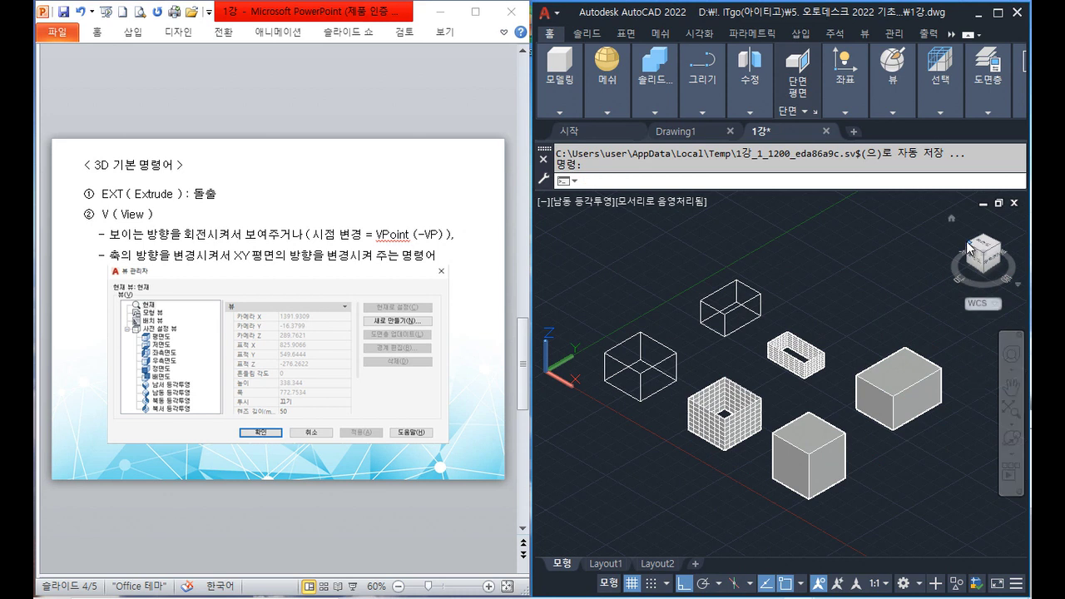
click(966, 240)
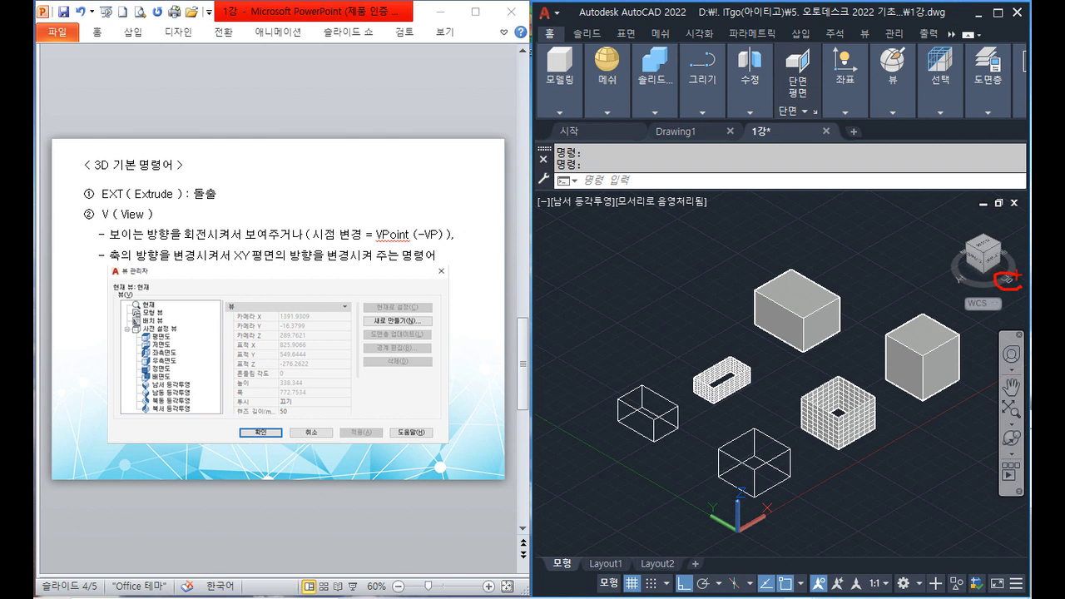
drag(980, 284, 973, 288)
key(Escape)
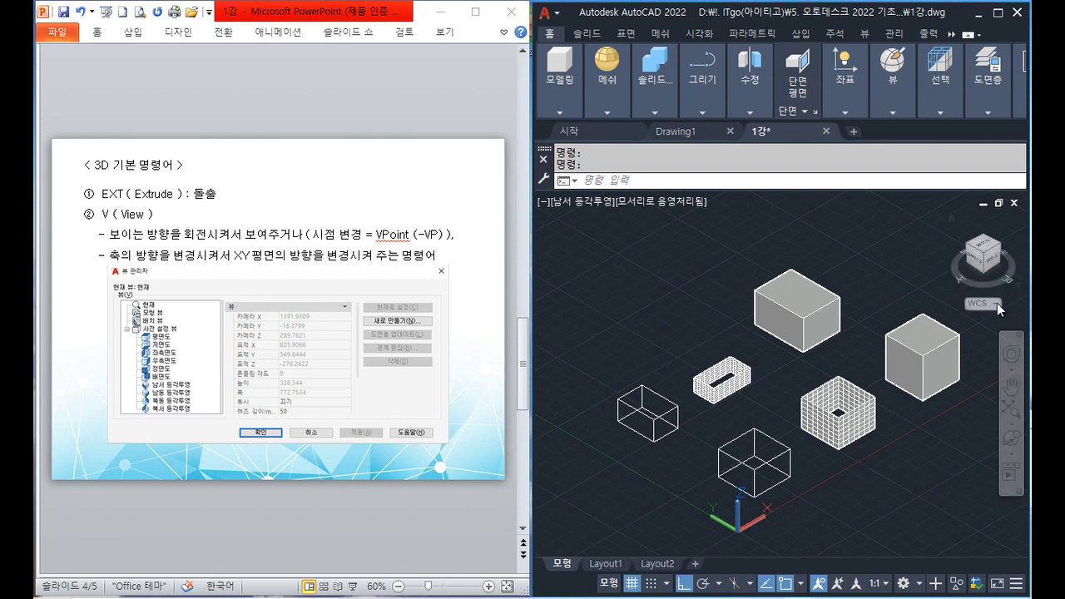
click(969, 243)
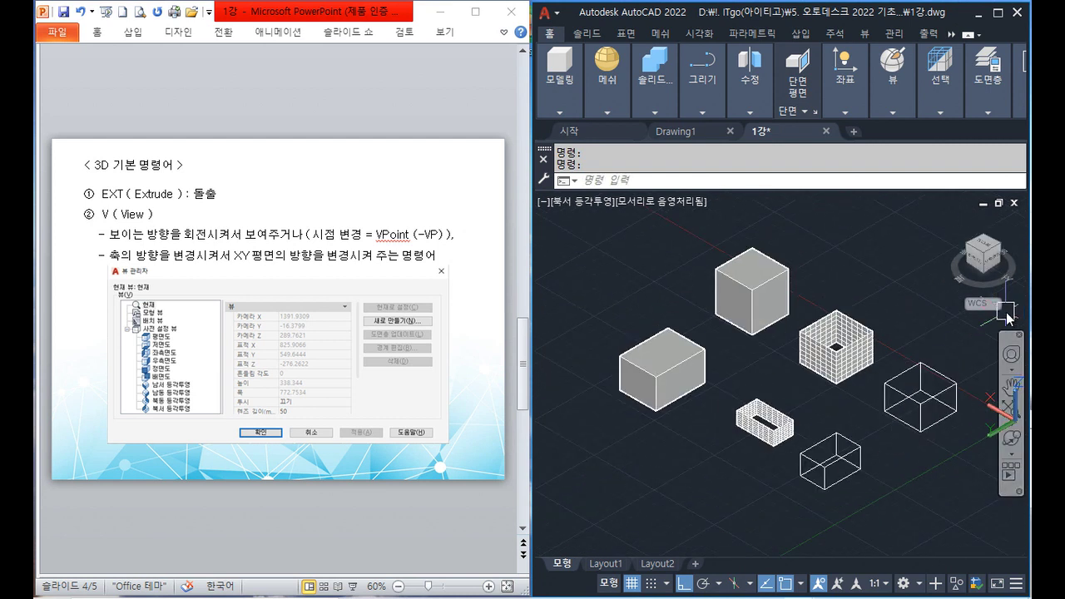
Step: Switch to northeast isometric view and trace the X and Y axes in red ink
mouse_move(940, 272)
mouse_down()
mouse_move(974, 288)
mouse_move(1017, 274)
mouse_up()
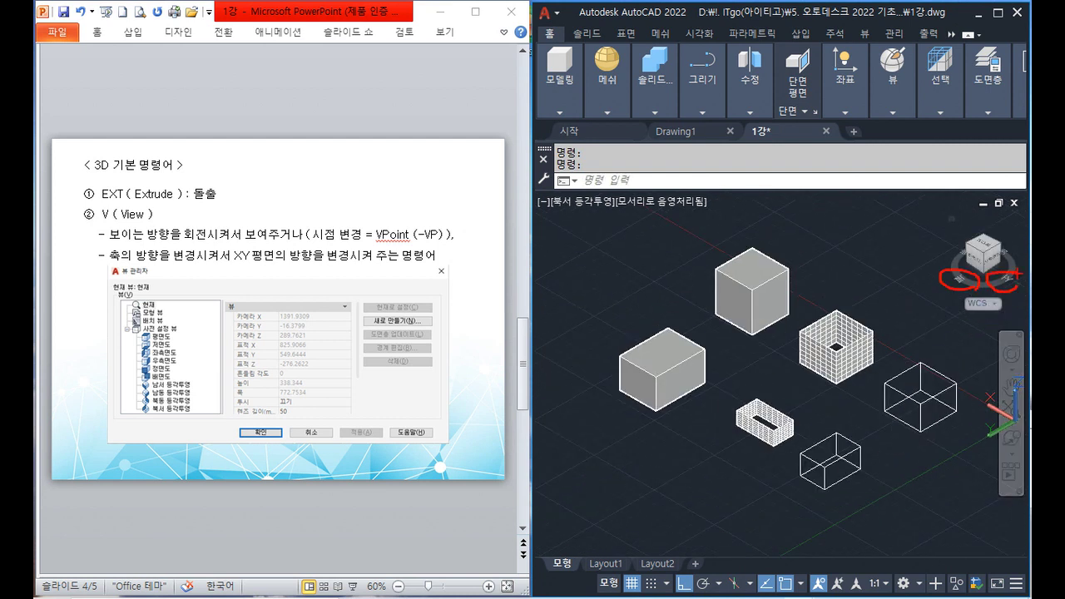
key(Escape)
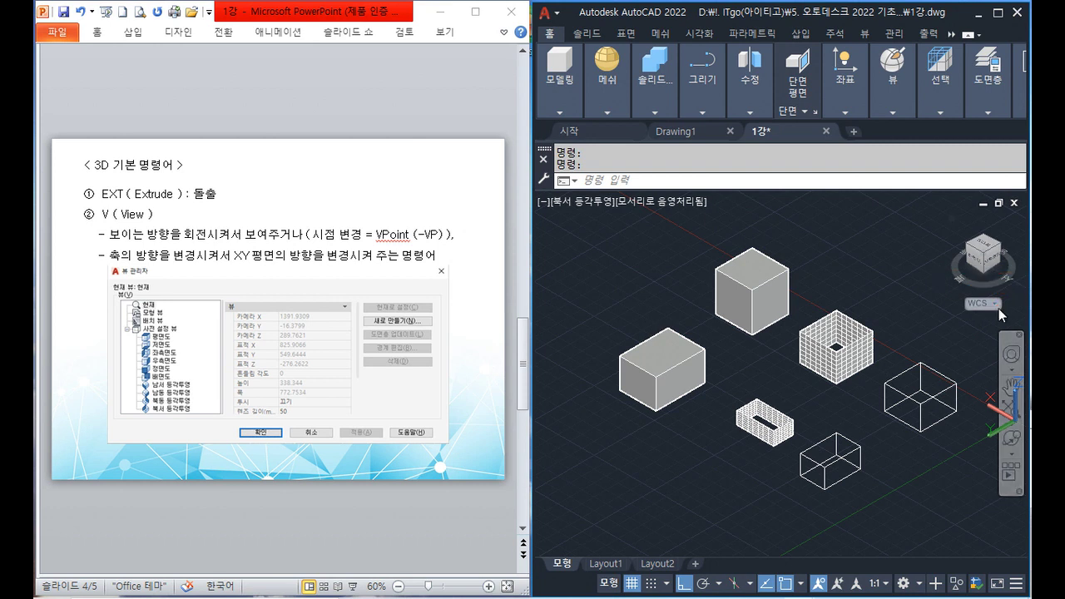
click(969, 250)
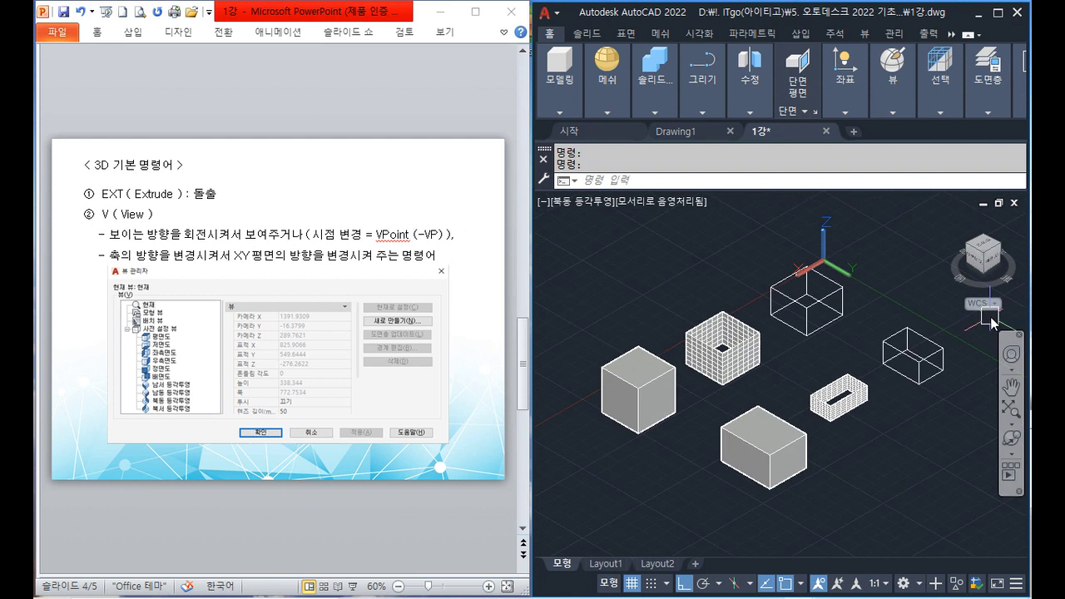
mouse_move(1008, 263)
mouse_down()
mouse_move(1016, 290)
mouse_move(970, 272)
mouse_up()
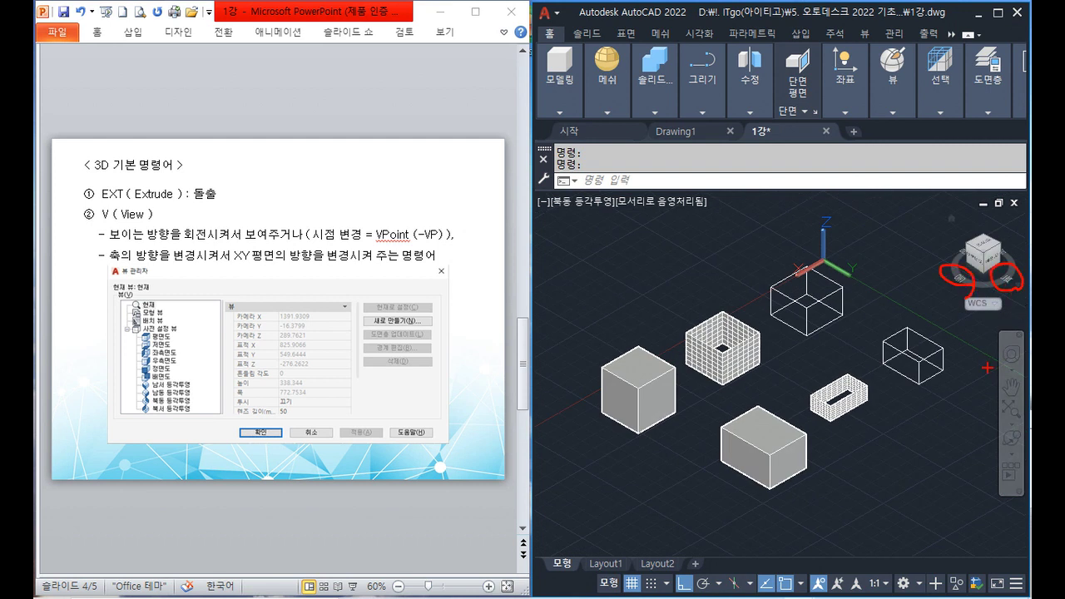
key(Escape)
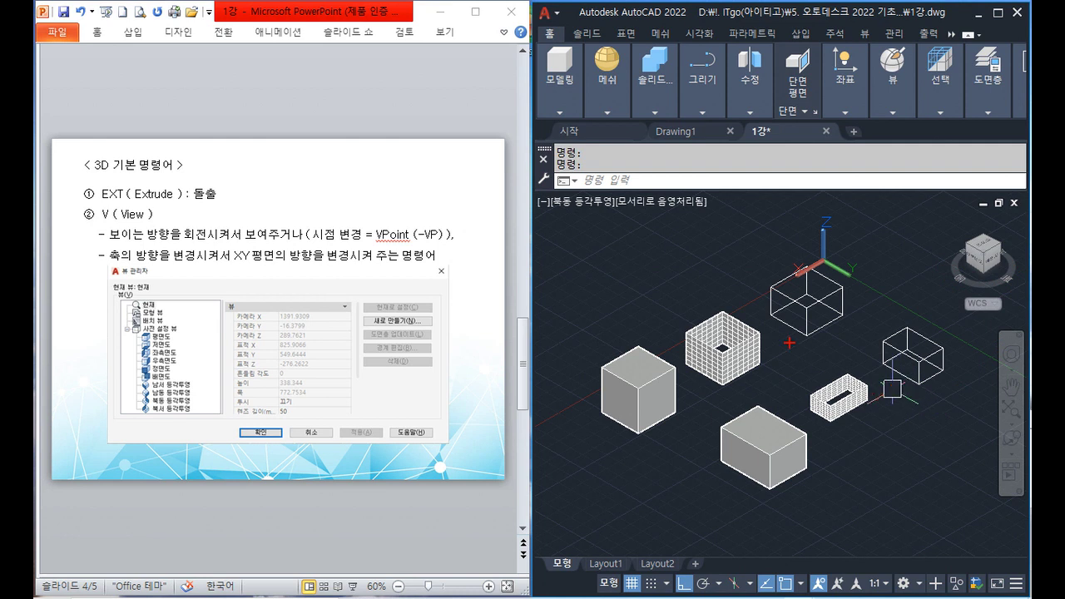
drag(758, 305, 814, 342)
drag(868, 302, 807, 338)
drag(710, 337, 945, 336)
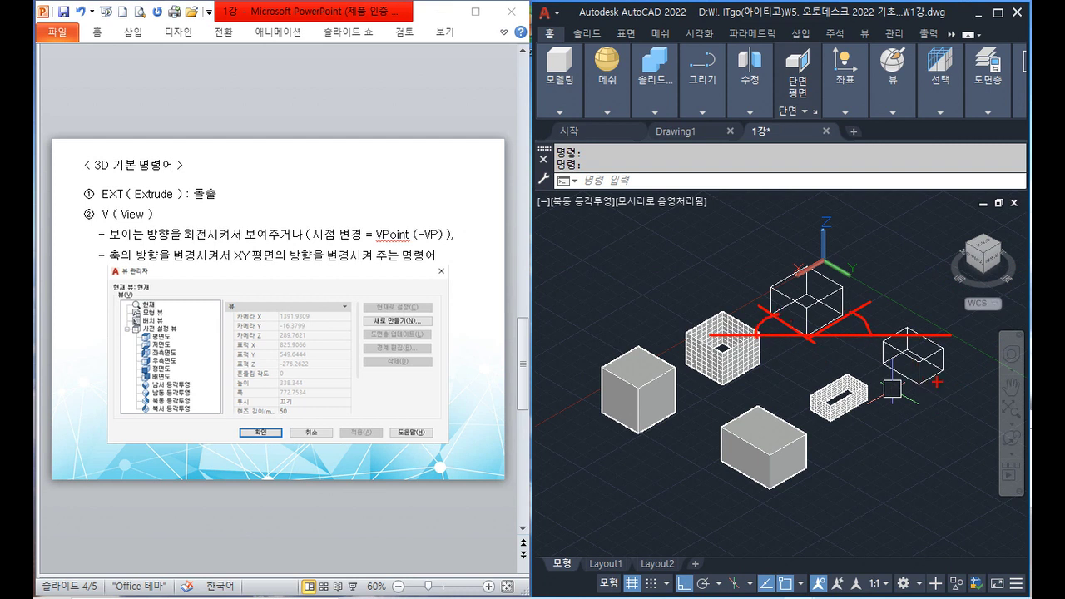
key(Escape)
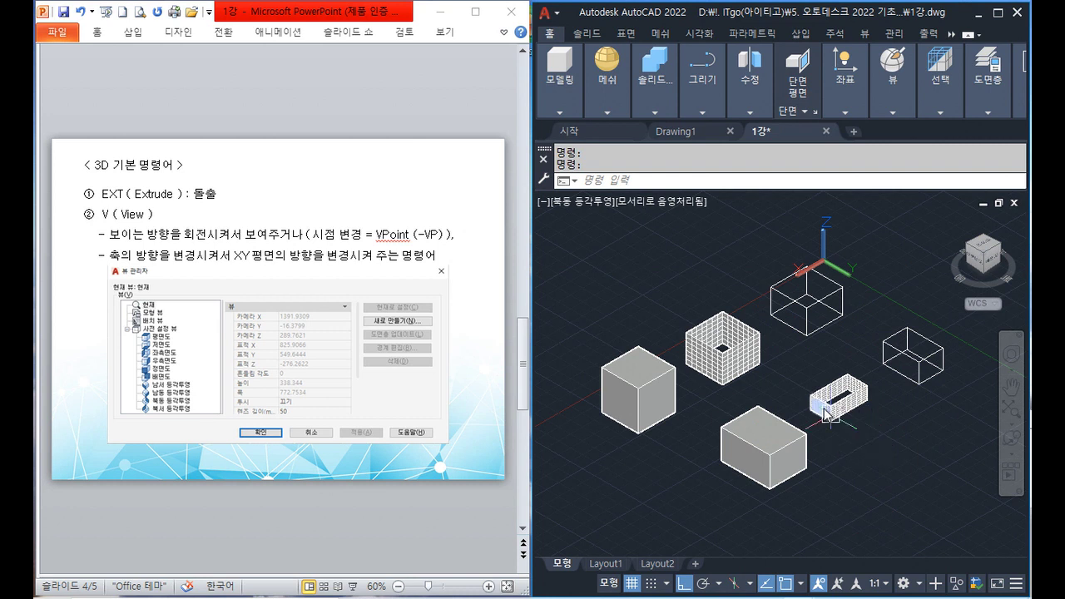
drag(87, 223, 176, 223)
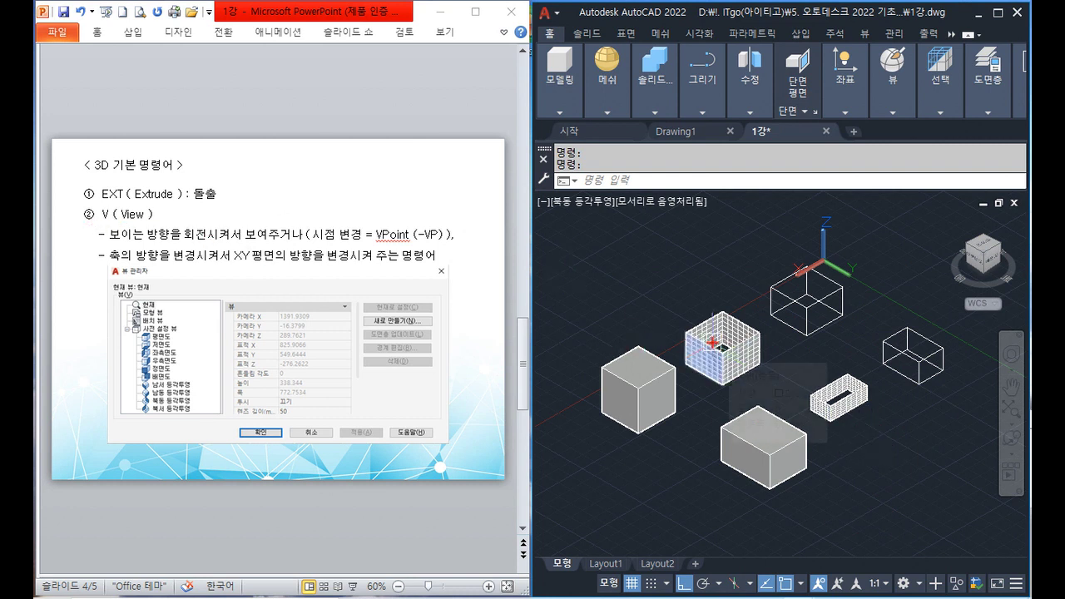
Step: Open the View Manager with V and highlight its Preset Views group
text(v)
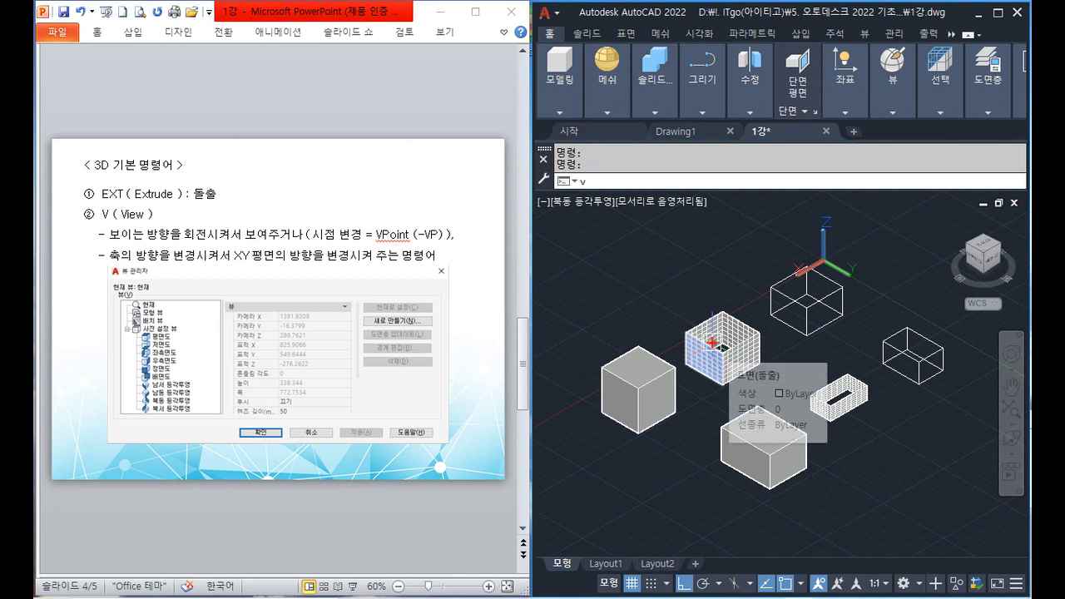
key(Return)
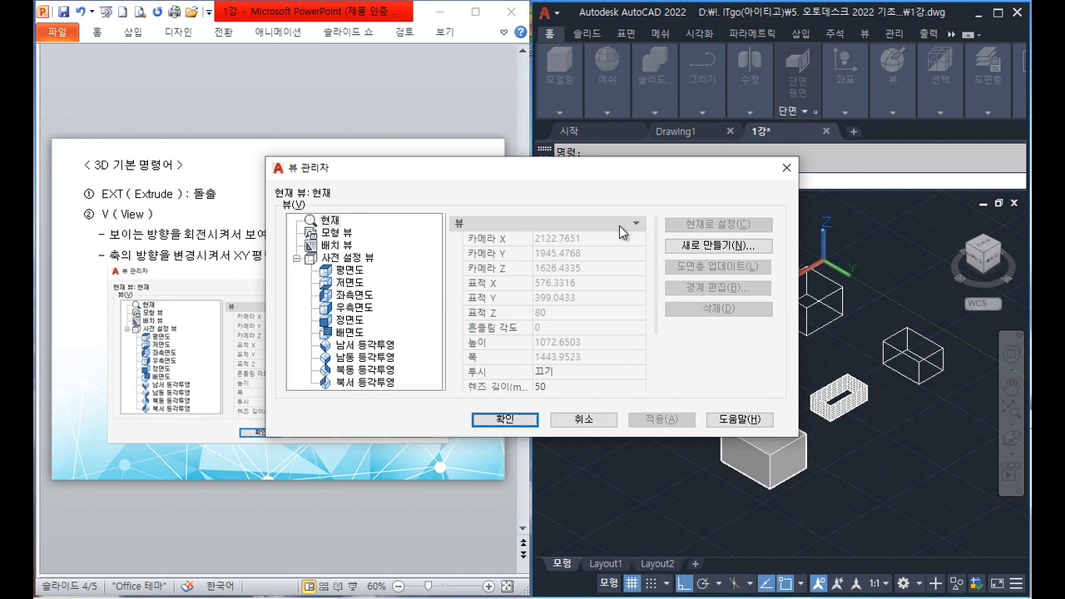
drag(558, 171, 558, 152)
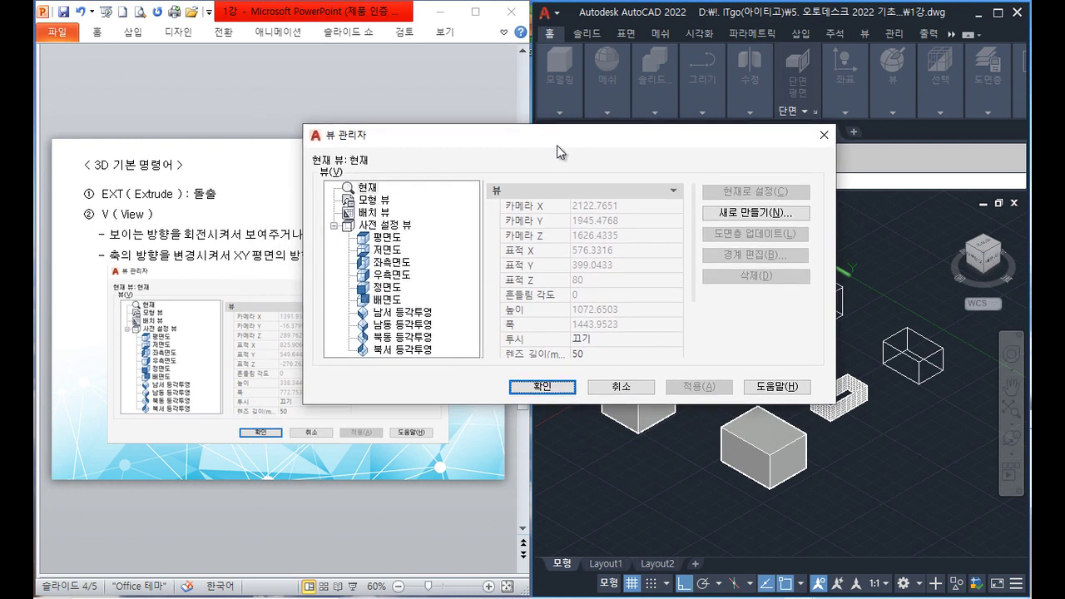
click(331, 226)
click(331, 226)
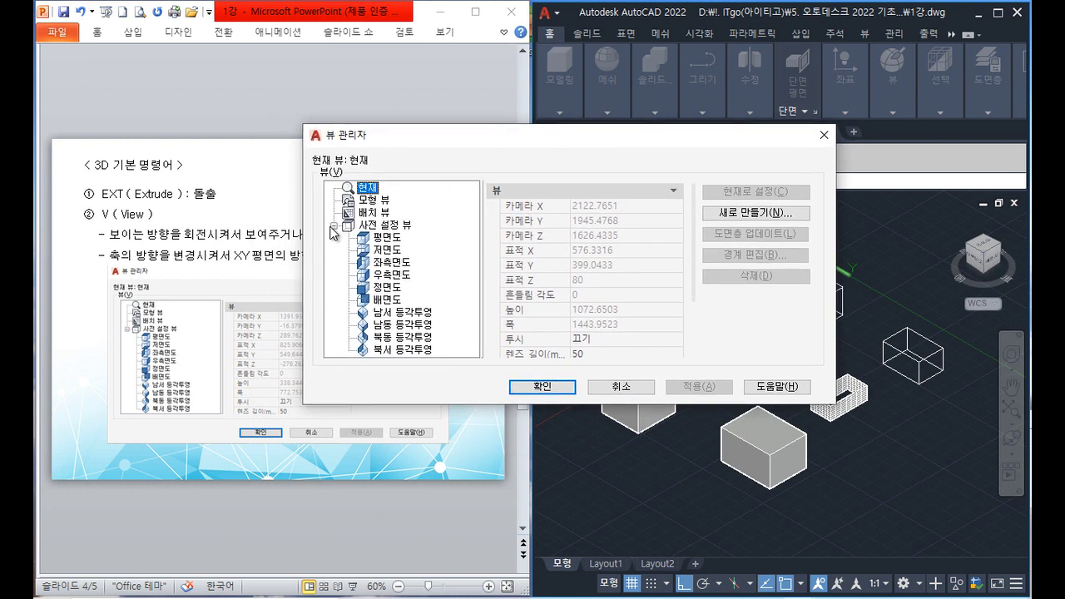
click(332, 226)
click(332, 226)
drag(324, 219, 436, 233)
key(Escape)
Step: Set the 남동 등각투영 (southeast isometric) preset current, apply it, and close with OK
key(ctrl+2)
drag(471, 332, 445, 345)
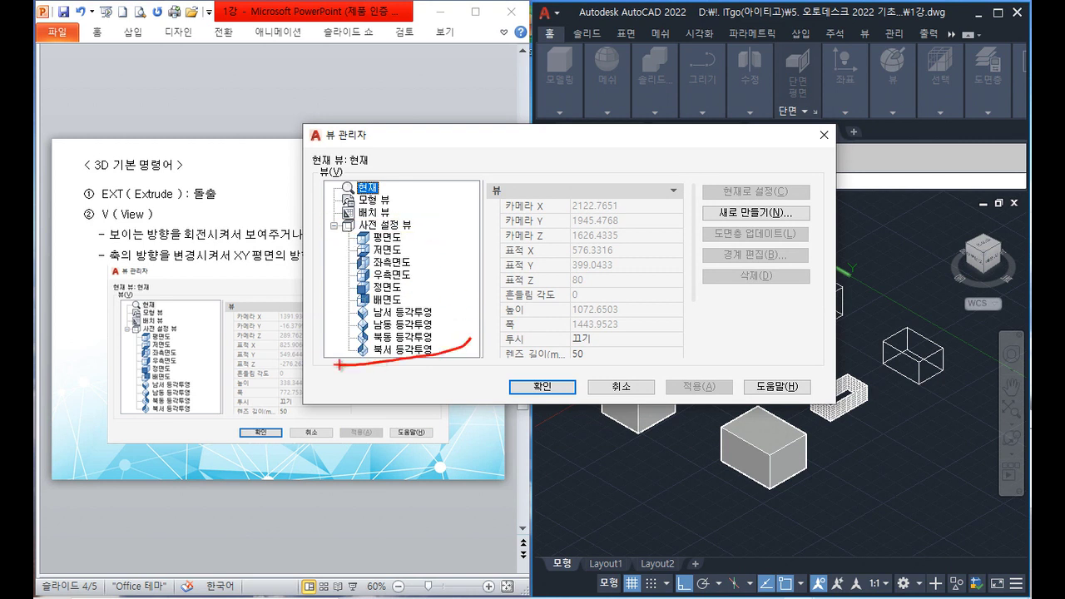
key(Escape)
click(422, 370)
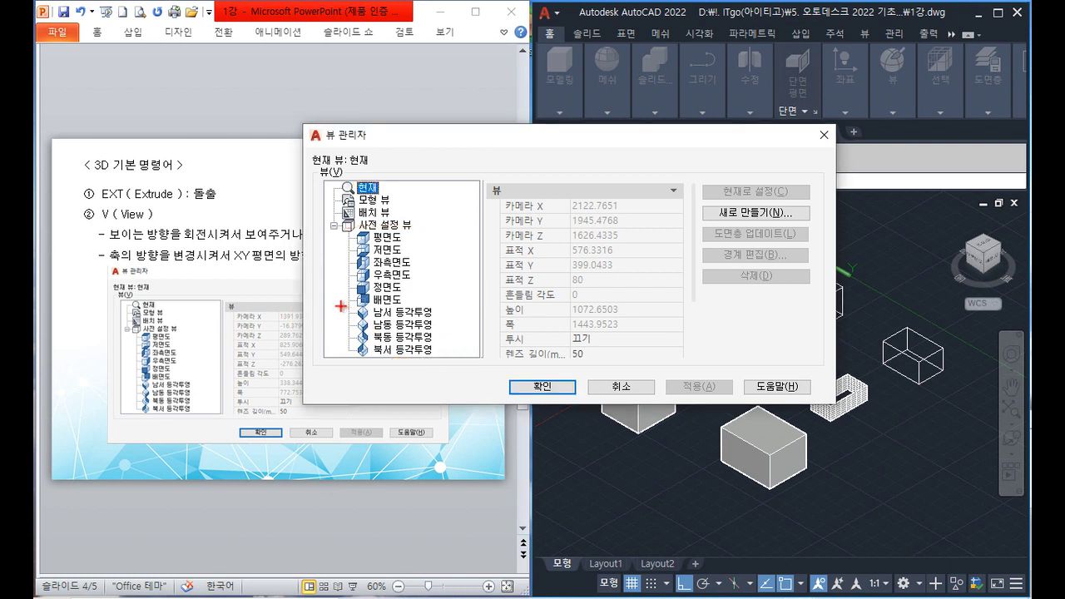
drag(340, 306, 452, 359)
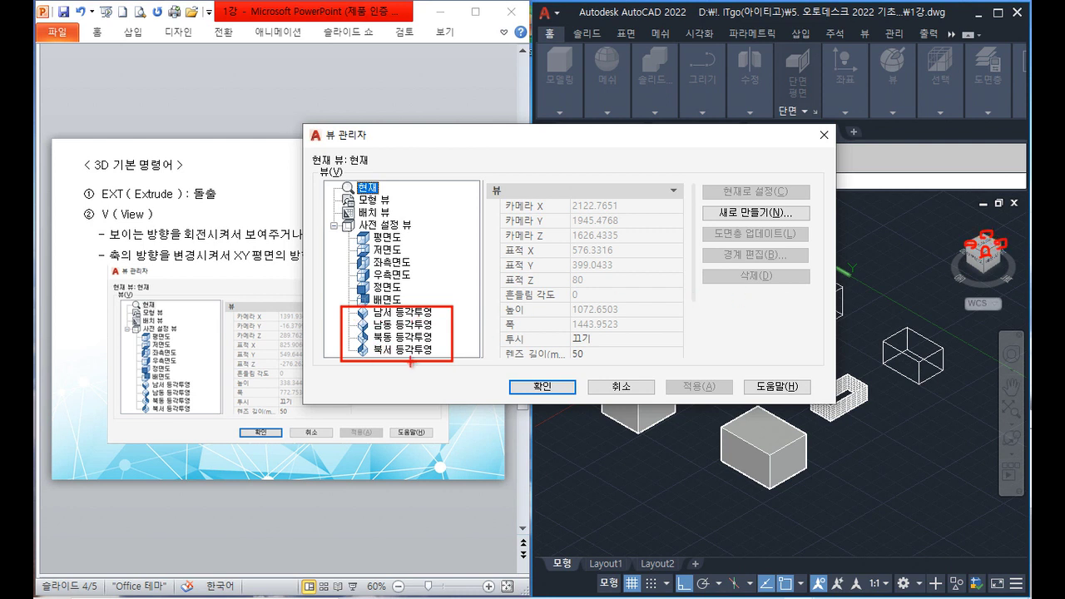
click(387, 328)
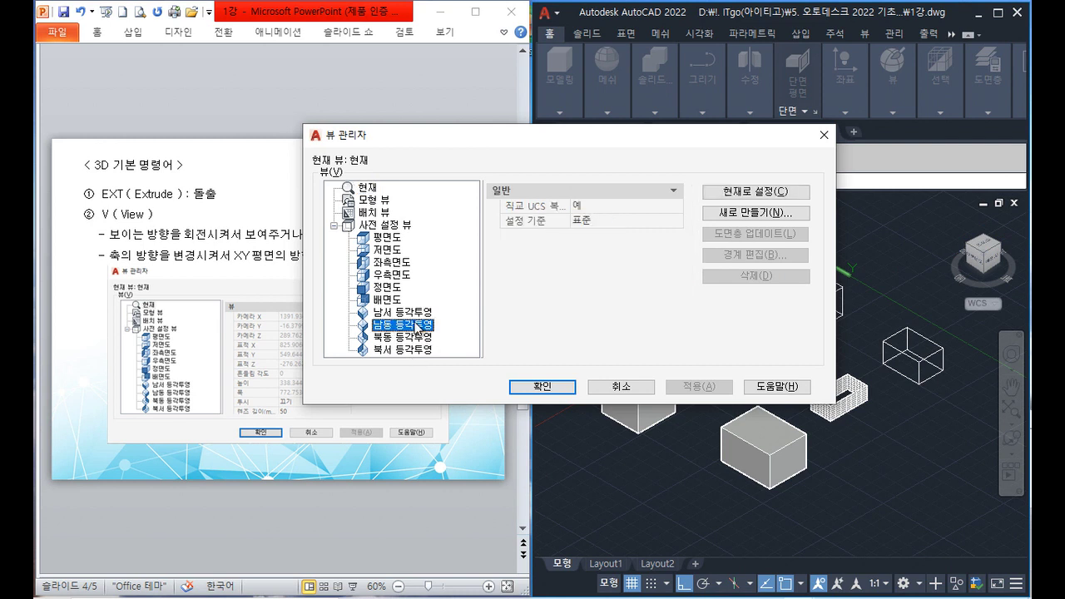
click(757, 195)
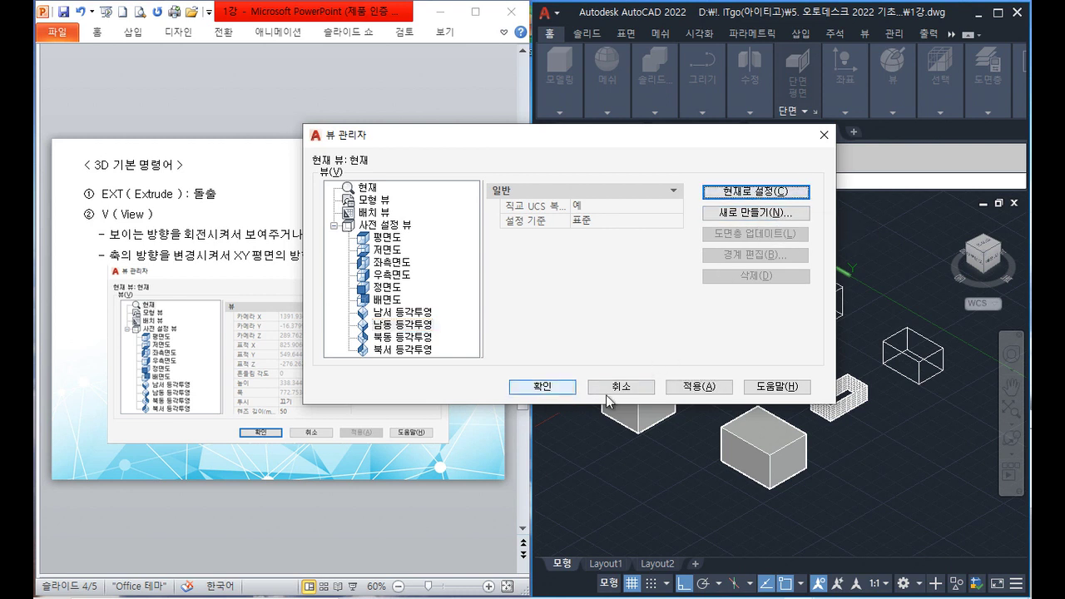
click(689, 389)
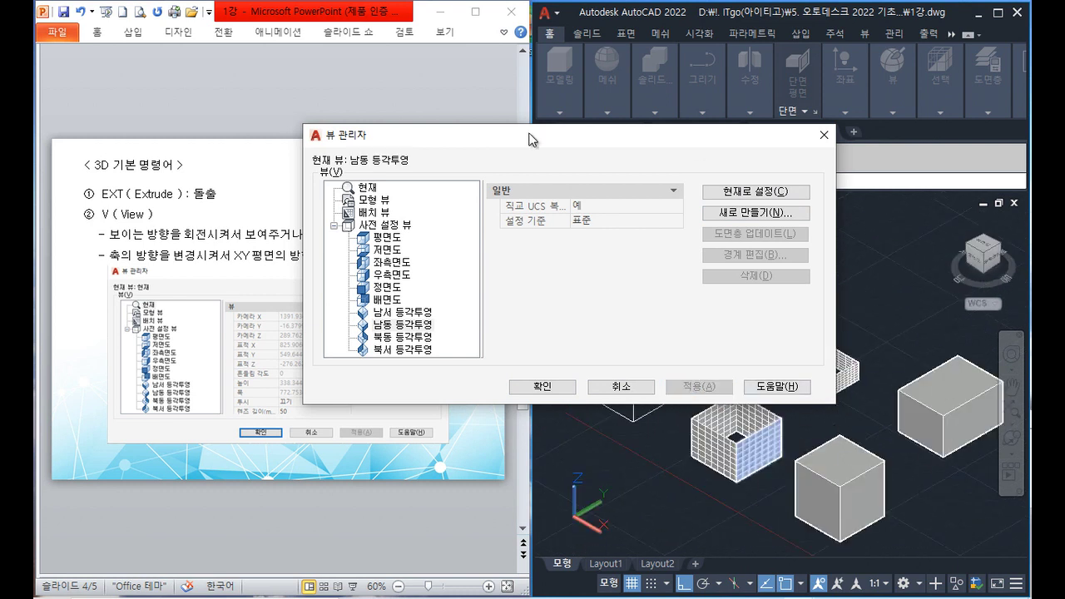
click(547, 391)
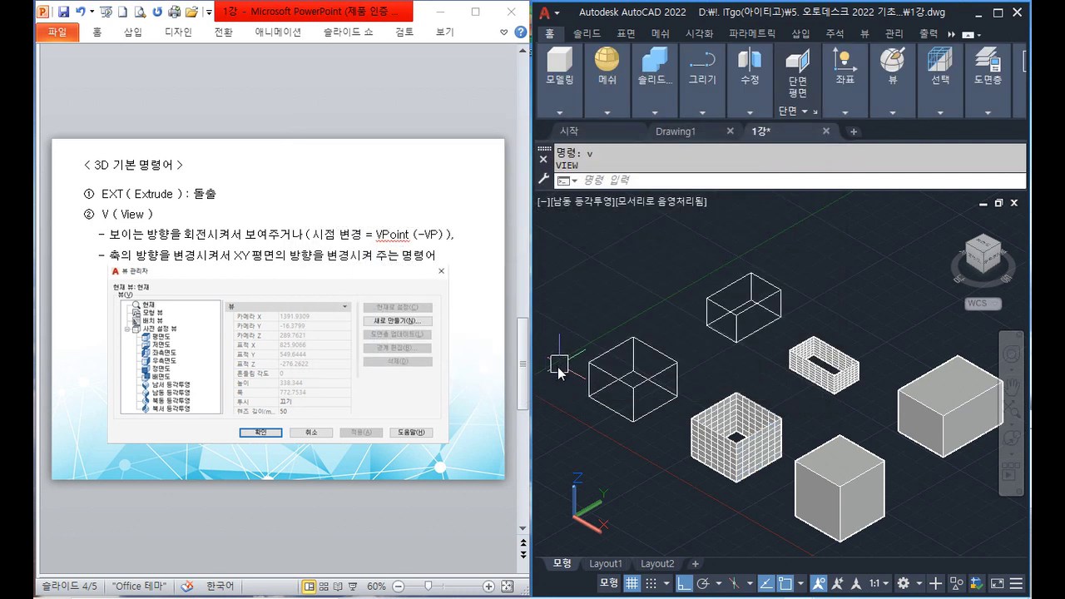
Step: Make the southwest isometric preset current through the View Manager (V)
text(v)
key(Return)
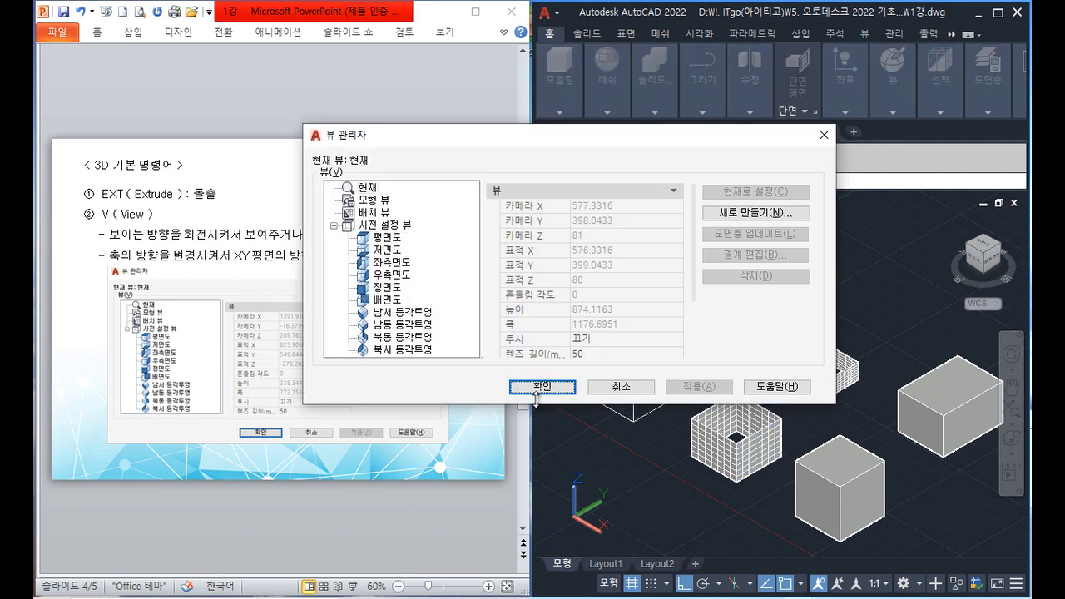
drag(684, 148, 452, 68)
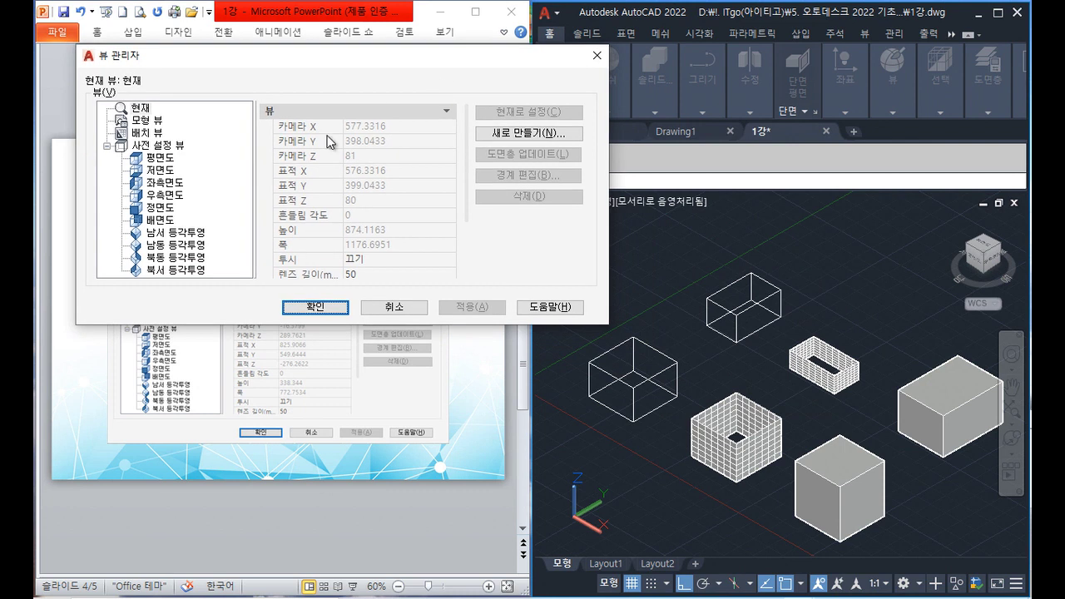
click(171, 237)
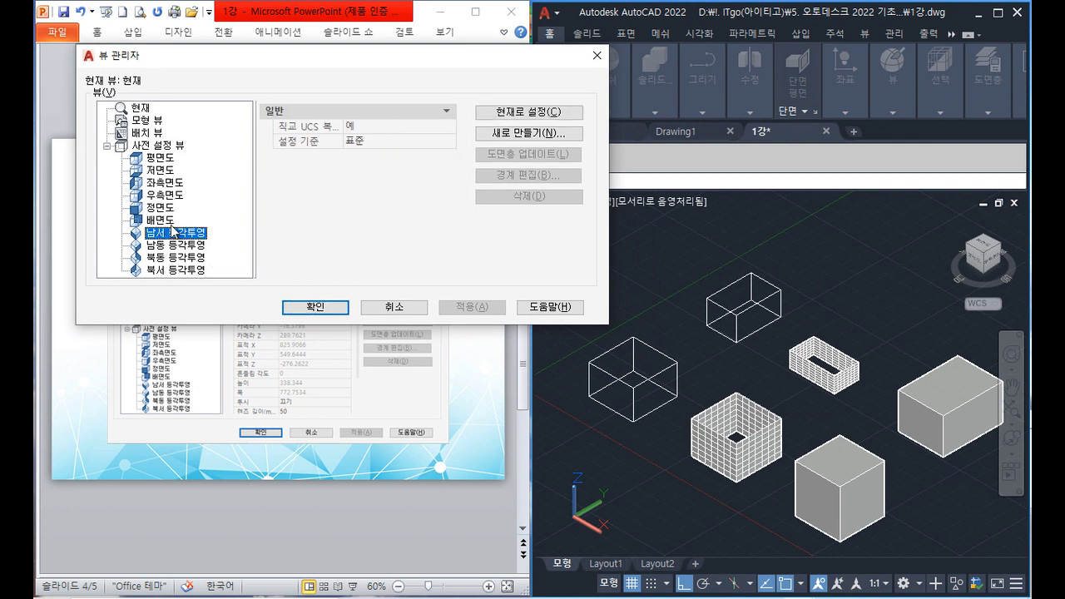
click(507, 113)
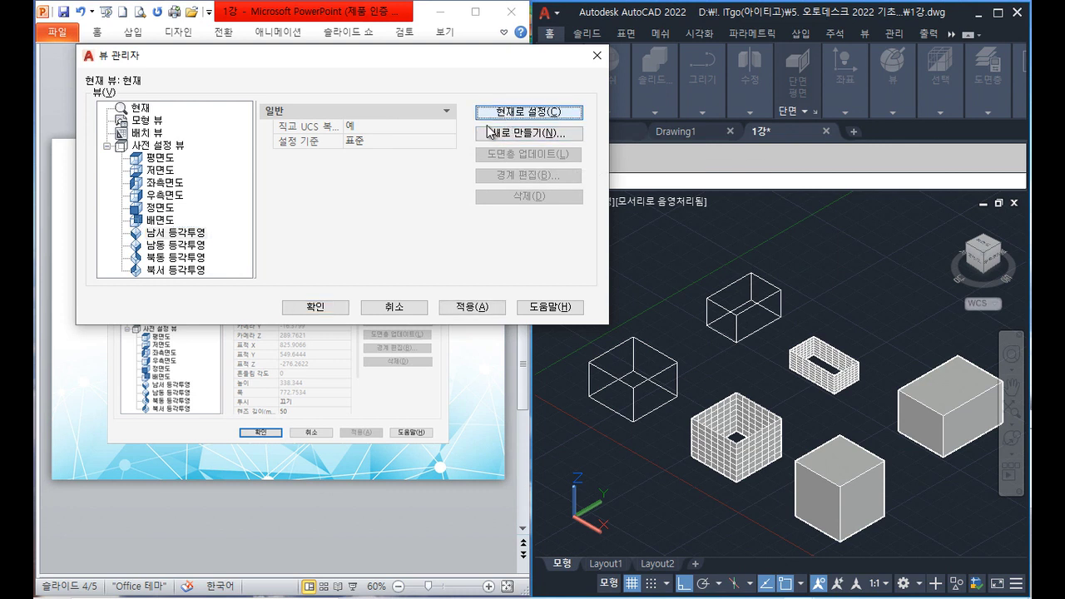
click(324, 308)
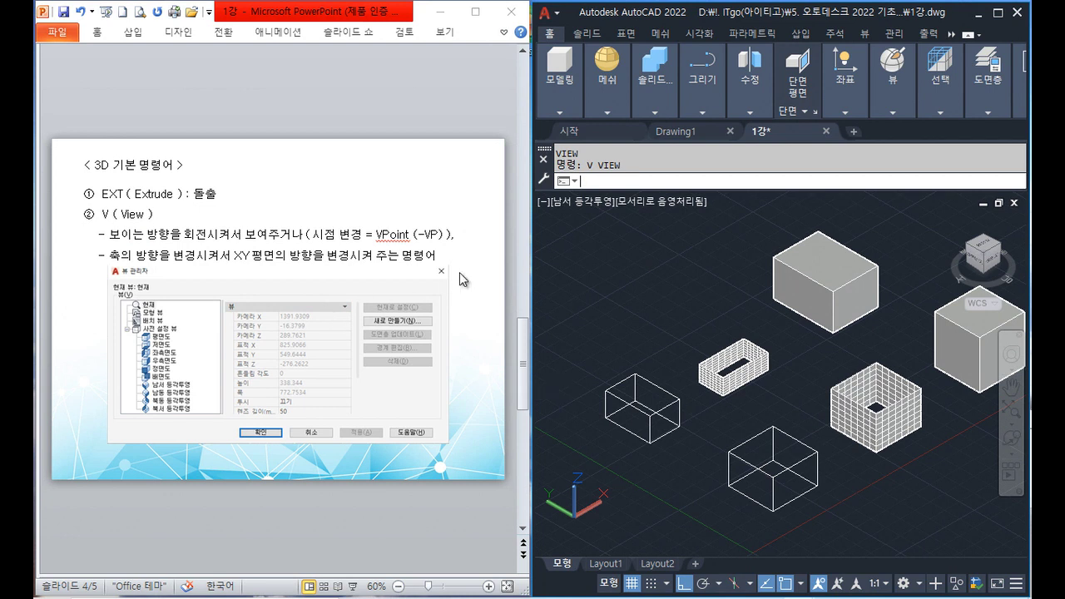
Step: In the reopened View Manager, apply northwest isometric, then switch to northeast isometric
key(Return)
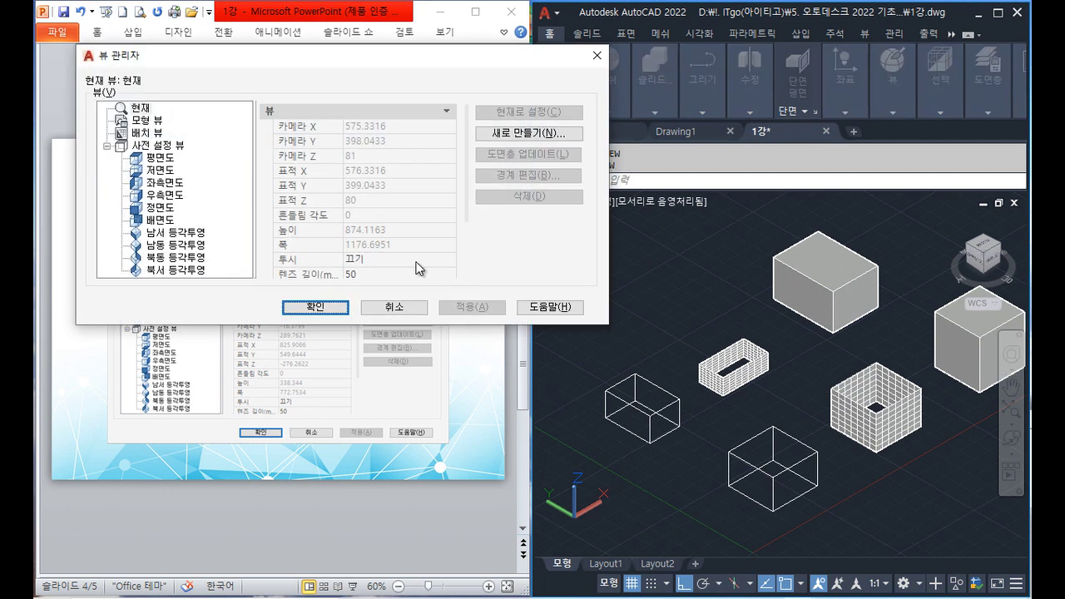
click(172, 272)
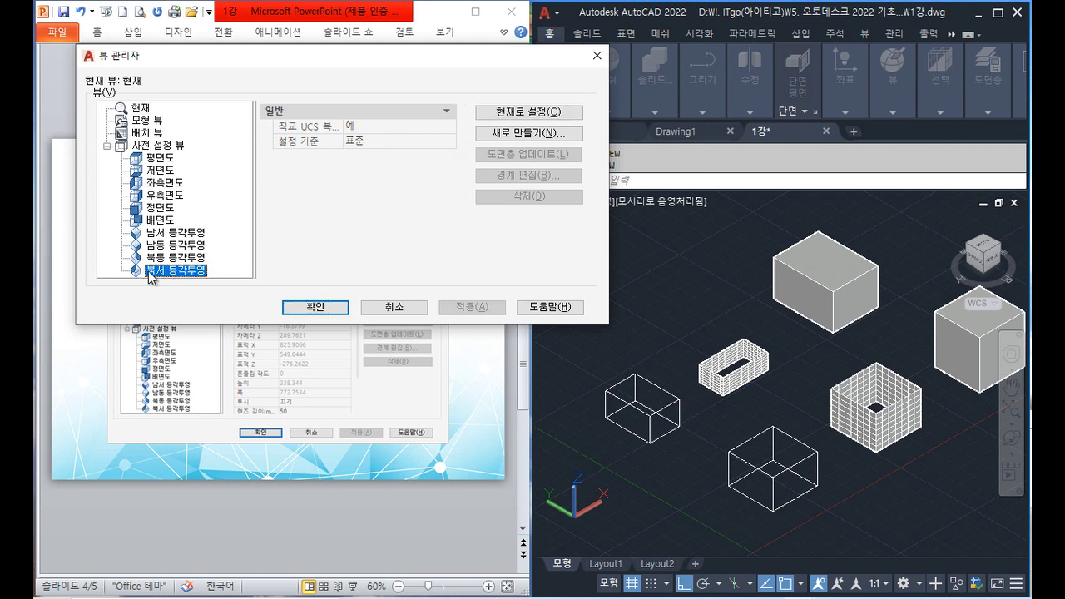
double_click(151, 273)
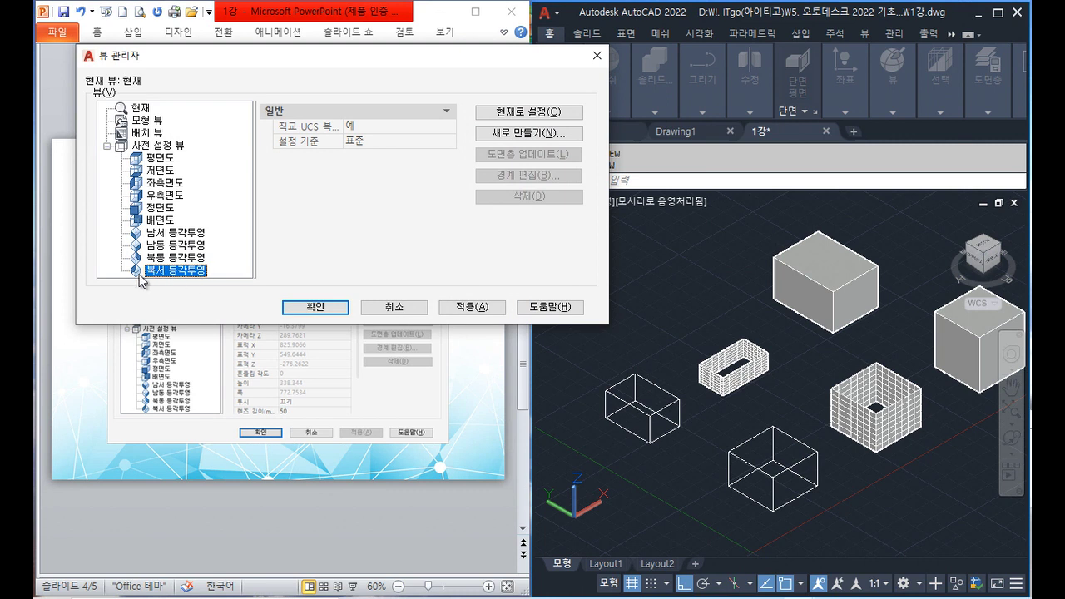
click(460, 309)
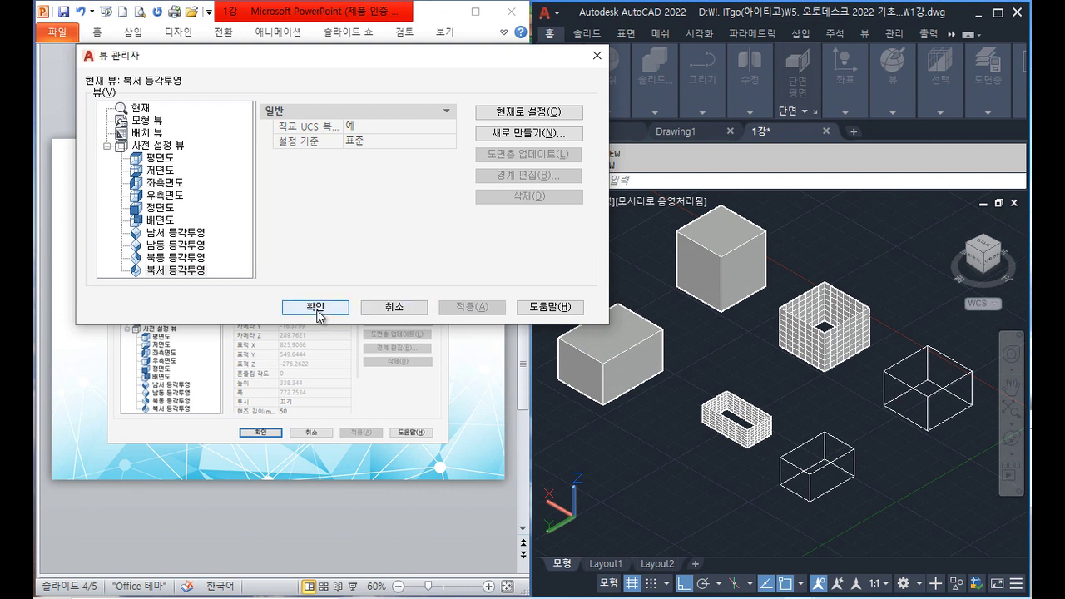
click(162, 258)
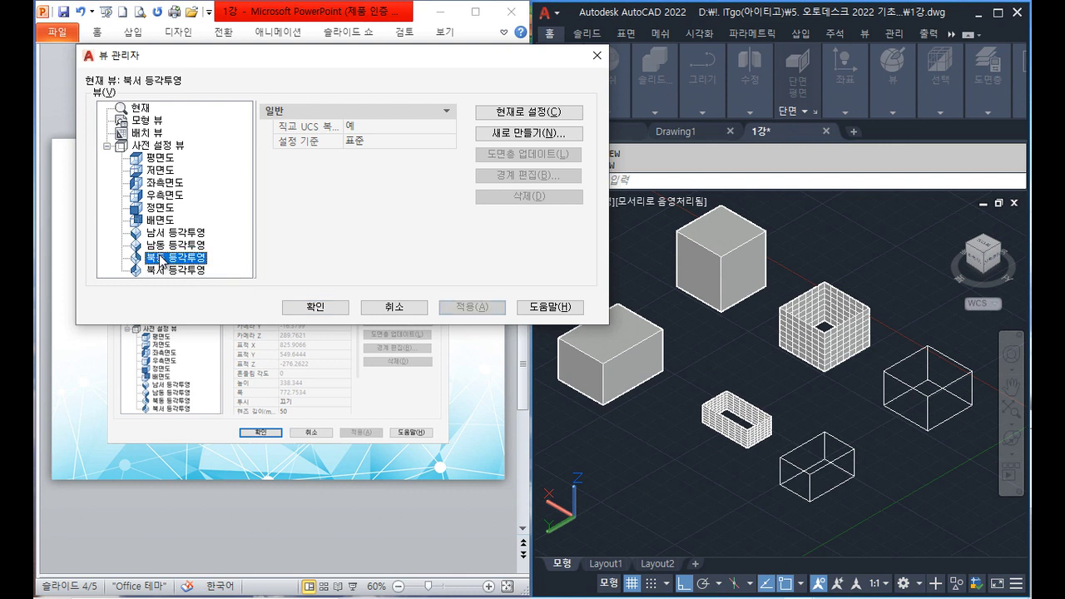
click(323, 309)
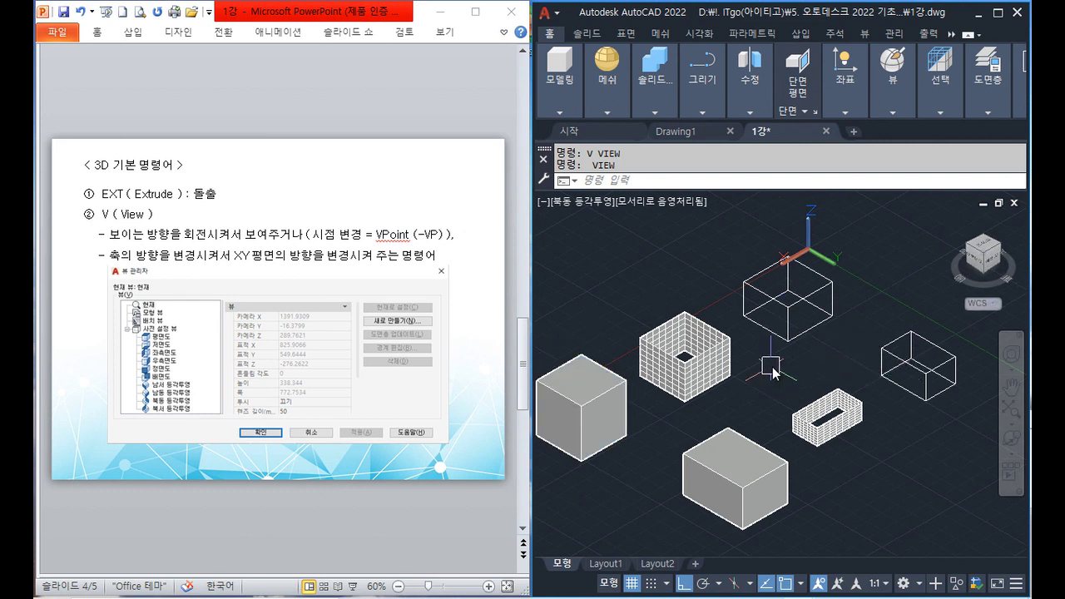
Step: Cycle the ViewCube through NW and NE isometric back to SE, then reopen the View Manager with V
click(969, 246)
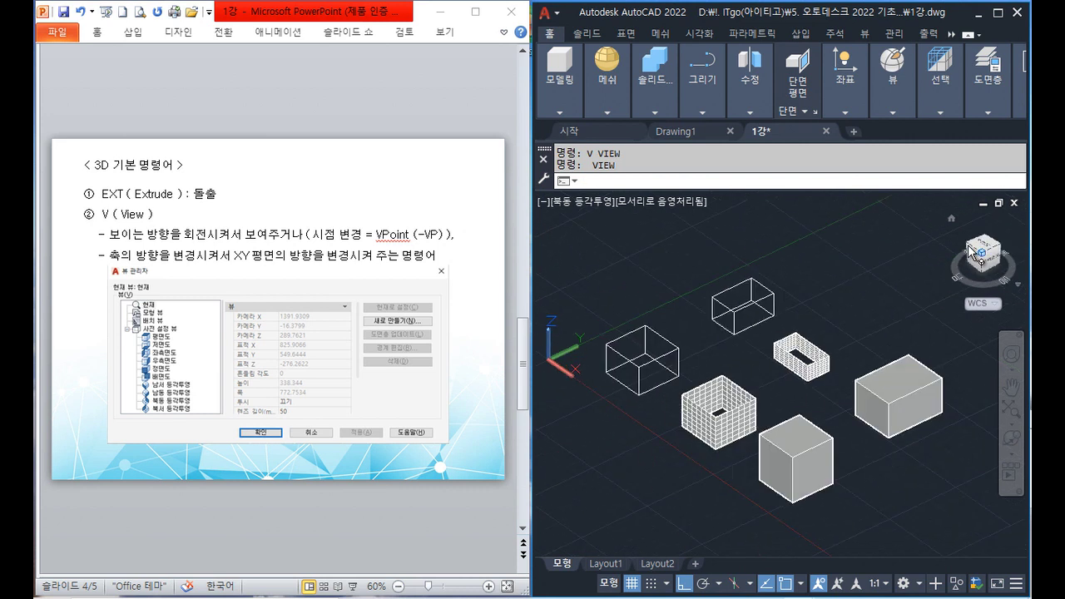
drag(595, 312, 577, 409)
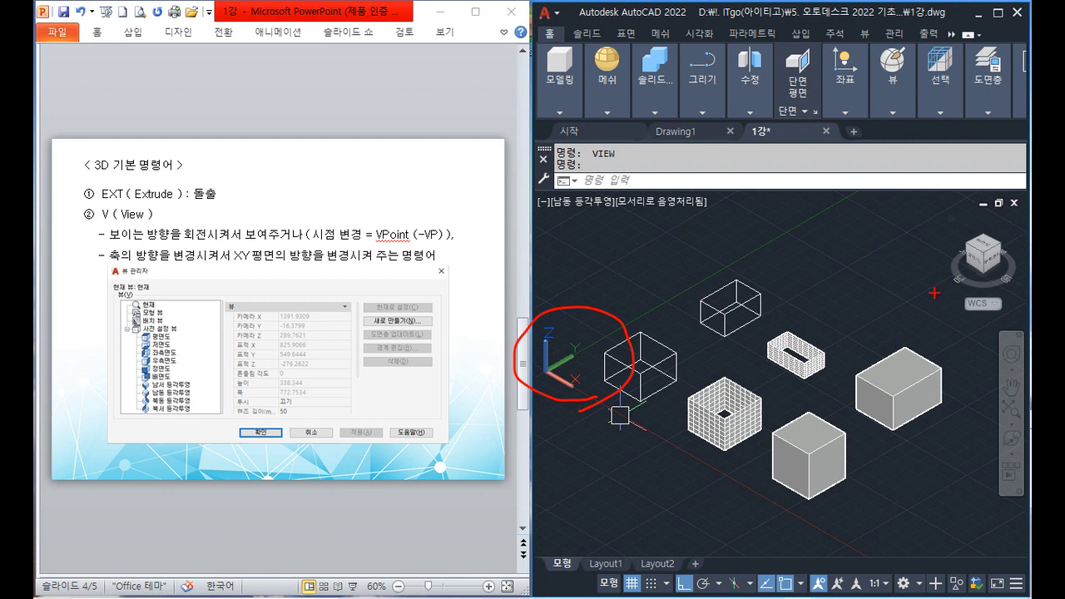
click(973, 249)
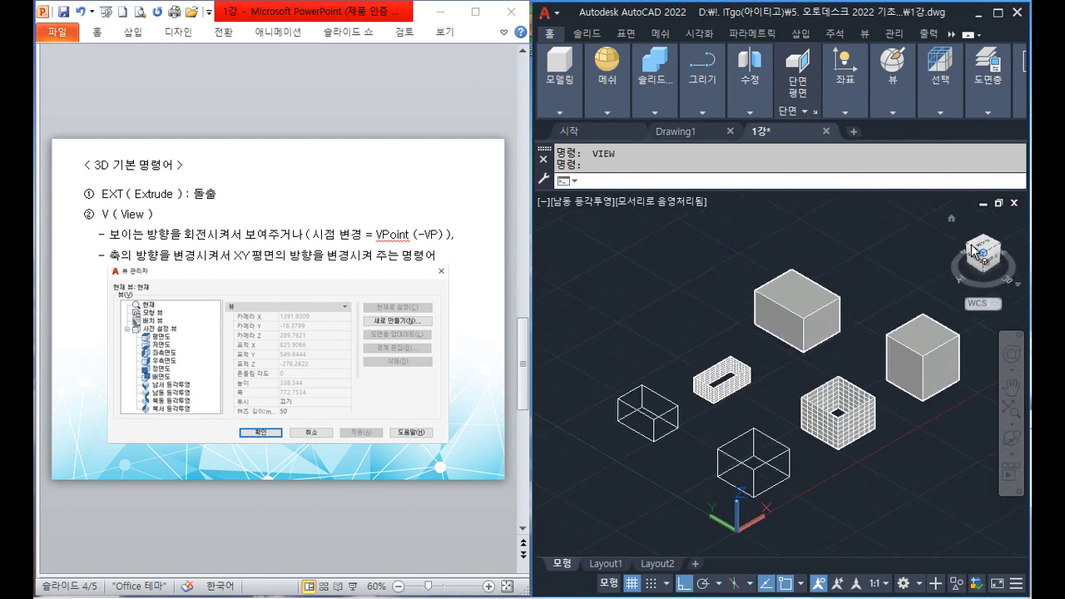
click(970, 249)
click(971, 251)
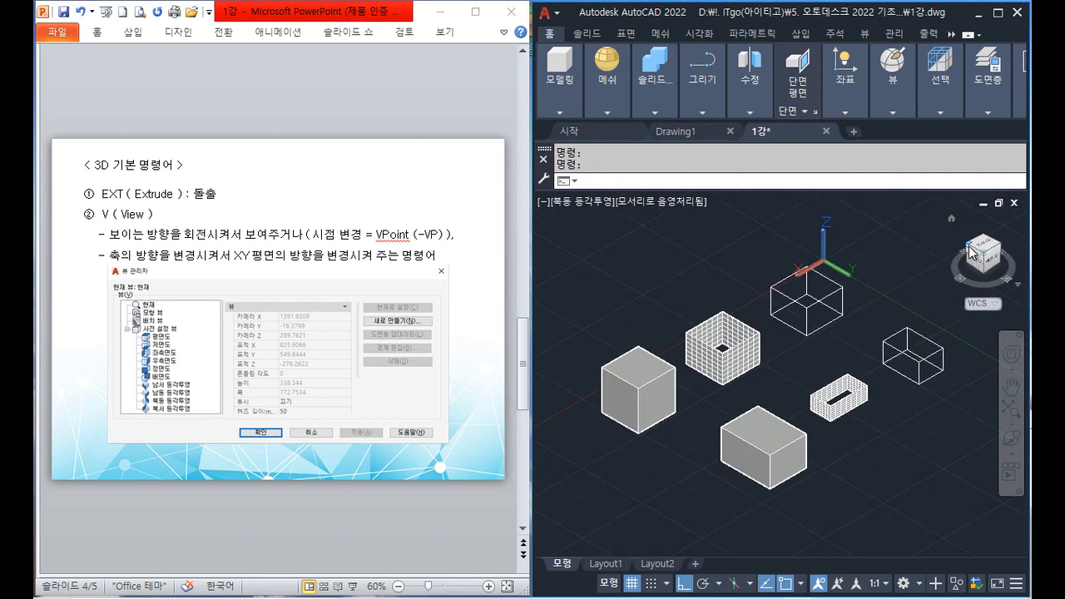
click(968, 254)
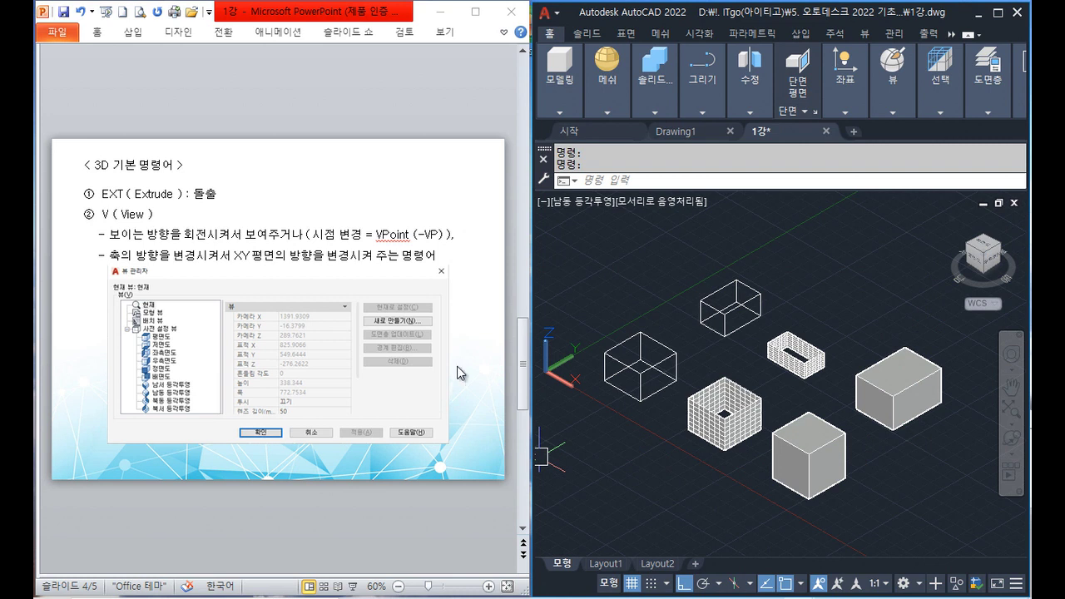
text(v)
key(Return)
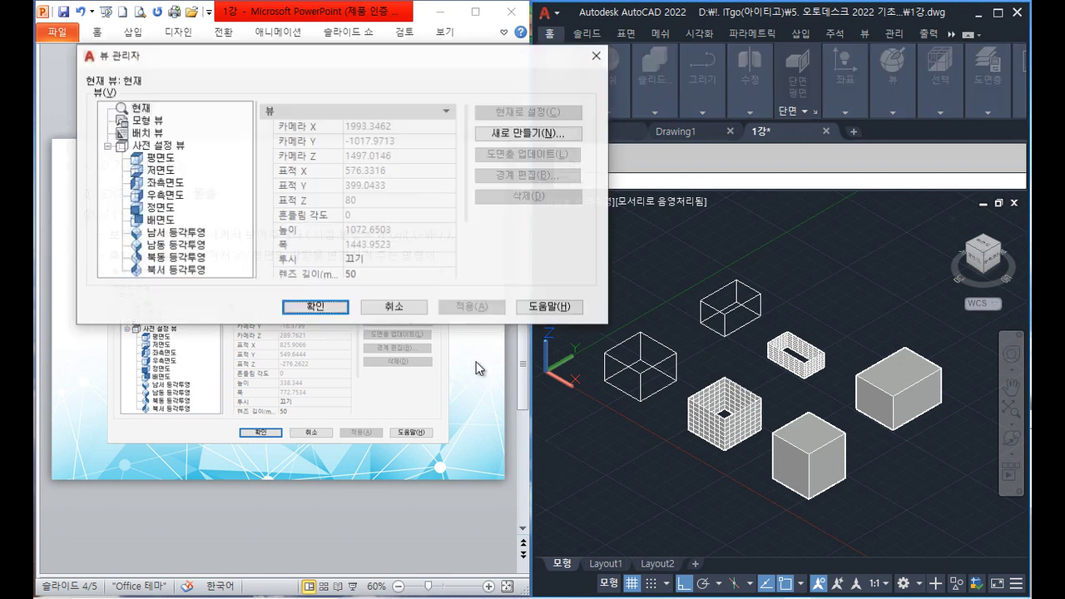
Step: Make the Top (평면도) preset view current in the View Manager and apply it
drag(123, 223, 222, 284)
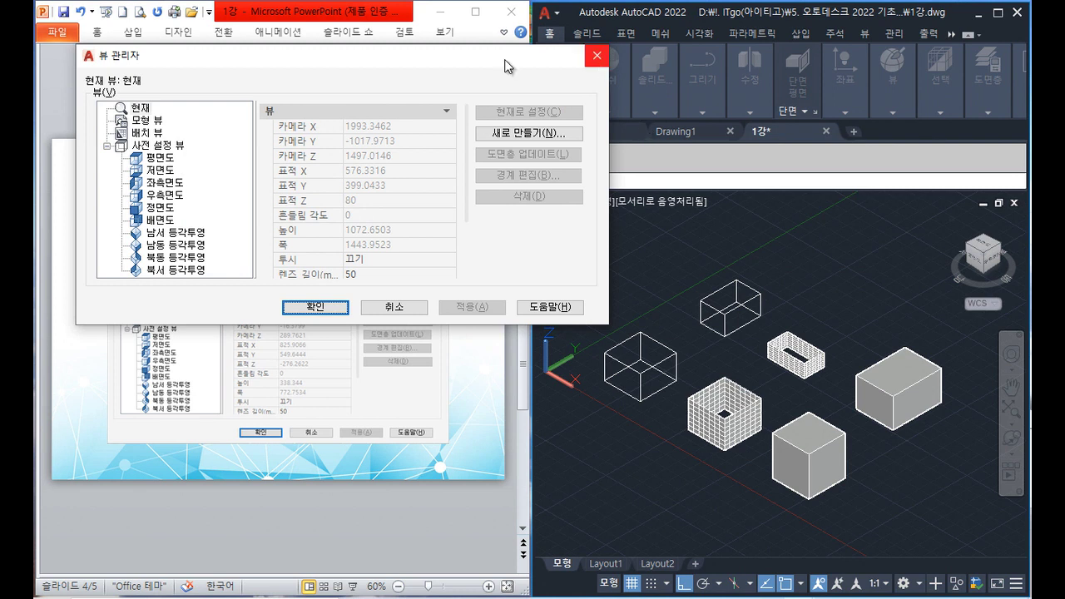
click(156, 163)
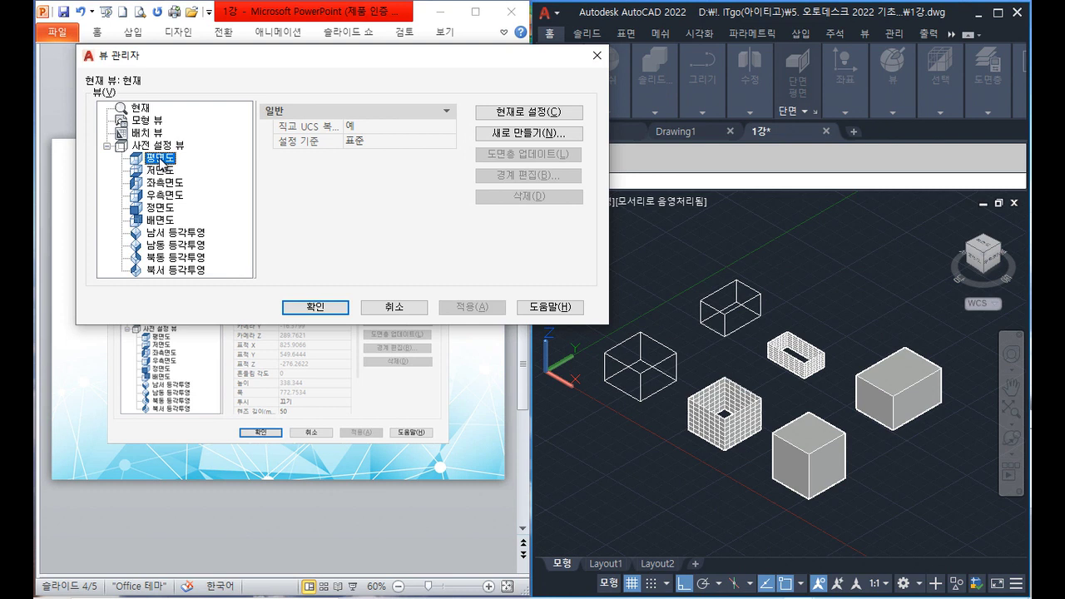
drag(721, 213, 721, 292)
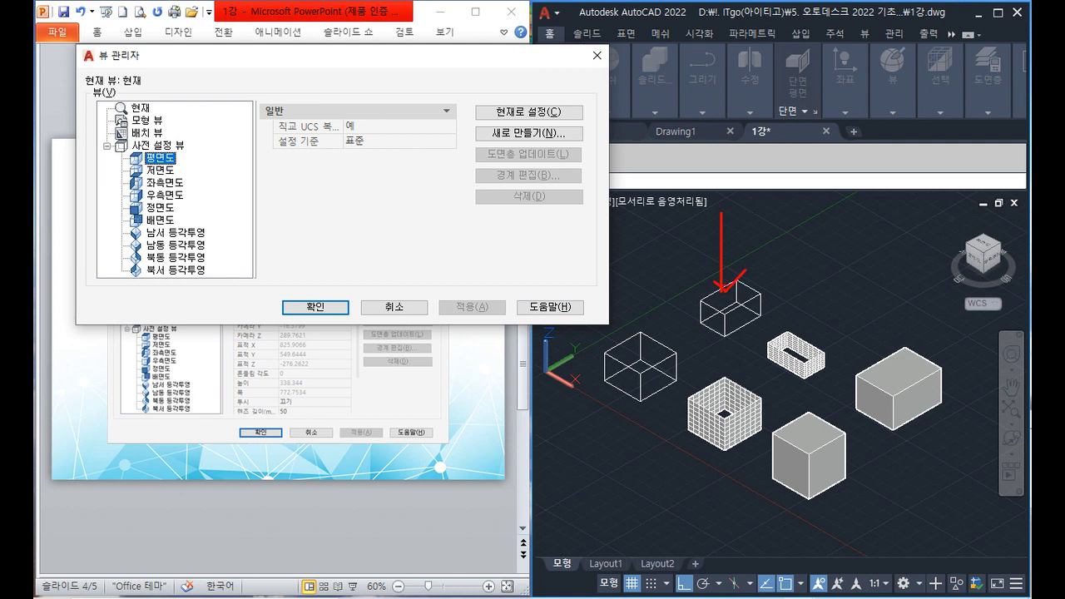
drag(550, 371, 669, 448)
drag(547, 367, 689, 286)
key(Escape)
click(532, 112)
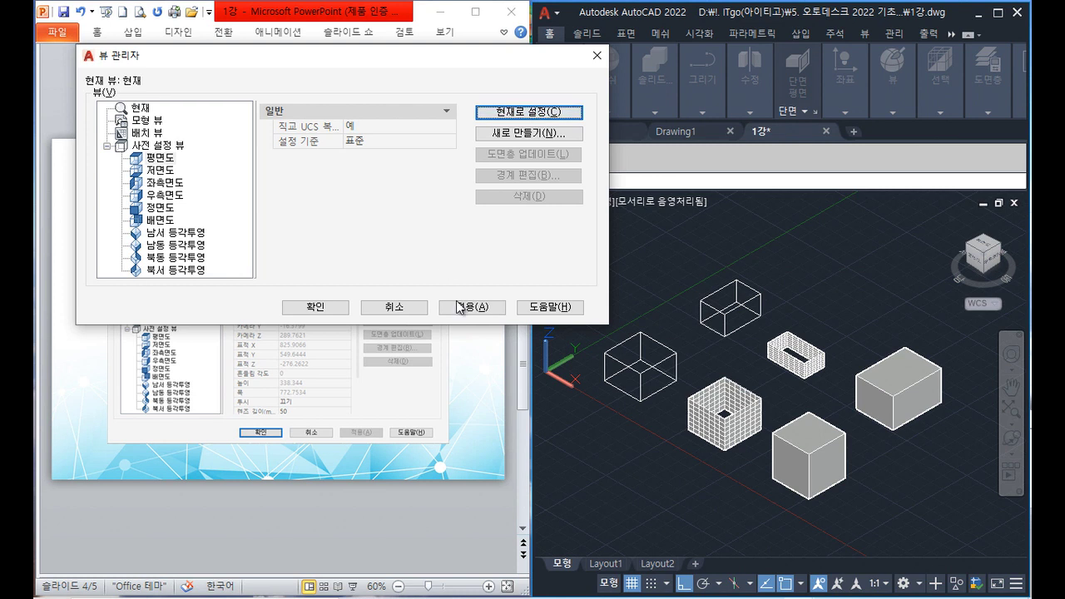
click(466, 310)
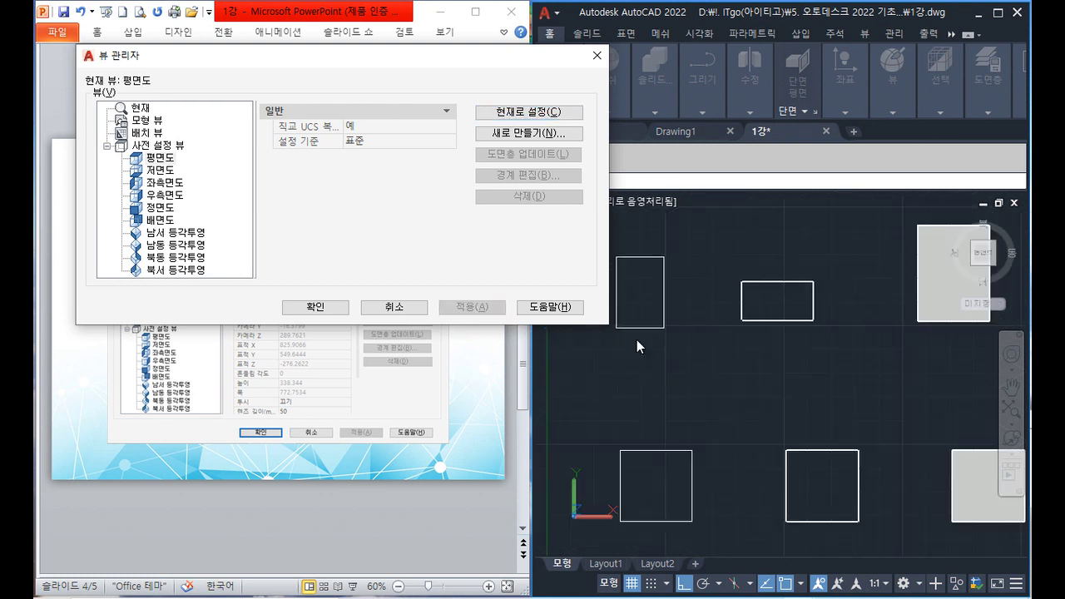
click(325, 307)
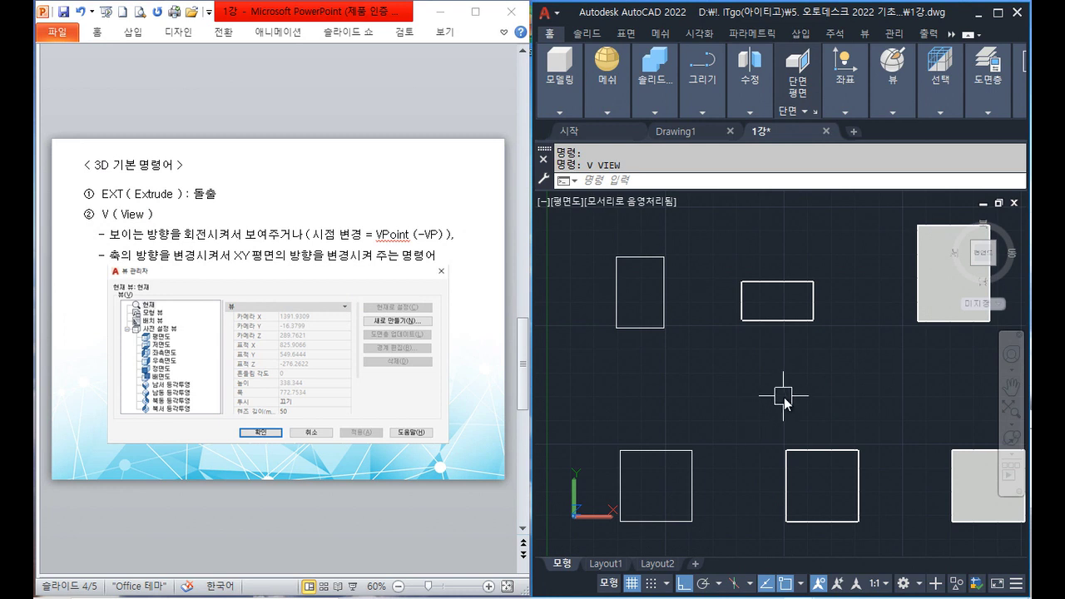
Step: Zoom the top view with the wheel and begin a 3D orbit around the boxes
scroll(784, 397, down, 3)
scroll(786, 407, up, 1)
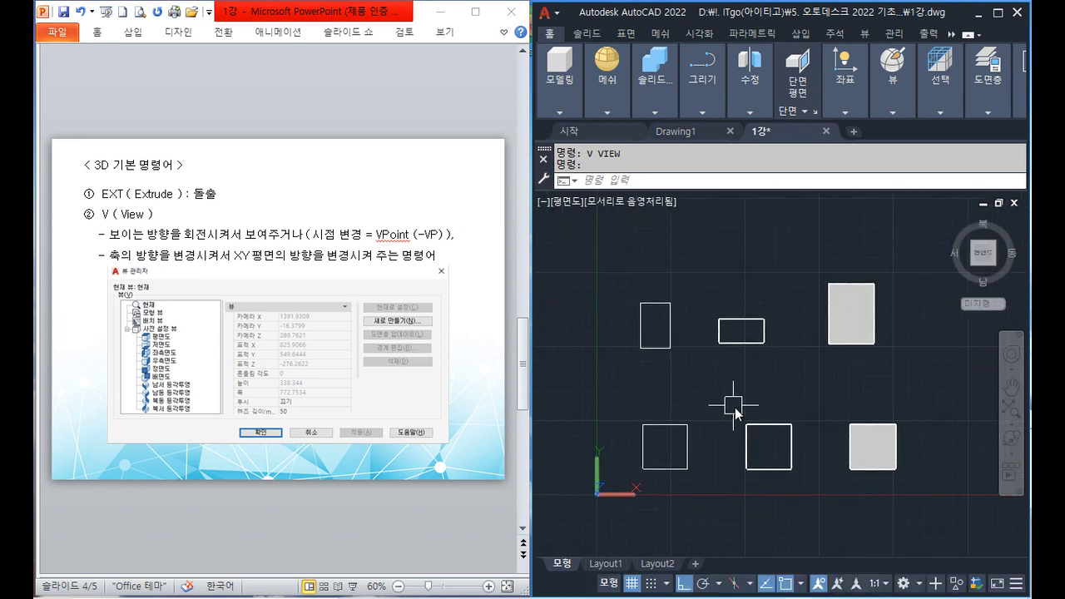
shift+middle_drag(732, 410, 732, 410)
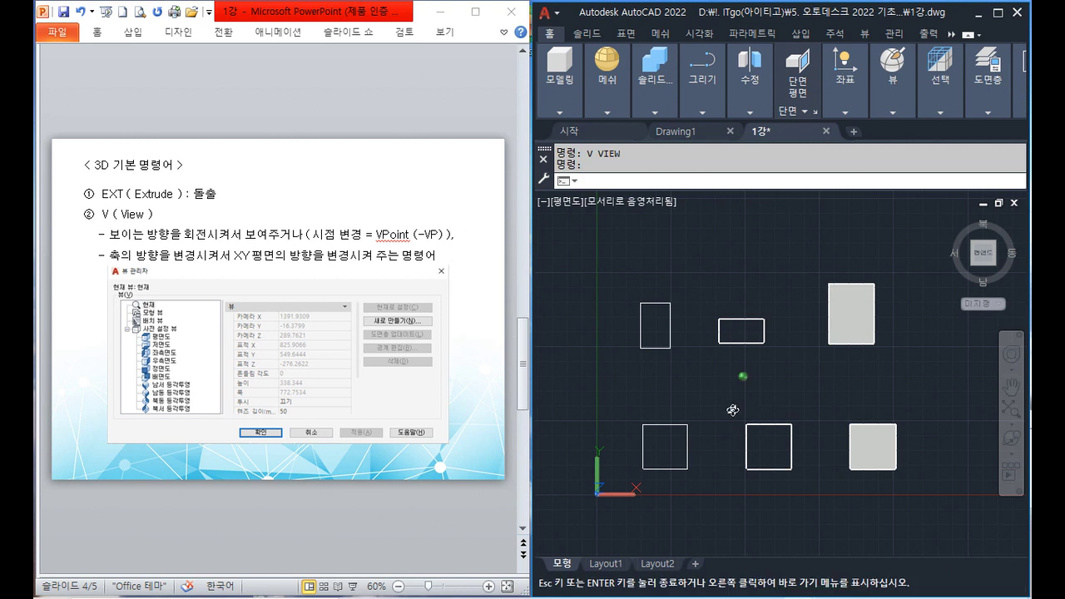
mouse_move(732, 410)
shift+middle_down()
mouse_move(660, 291)
mouse_move(652, 310)
mouse_move(681, 311)
shift+middle_up()
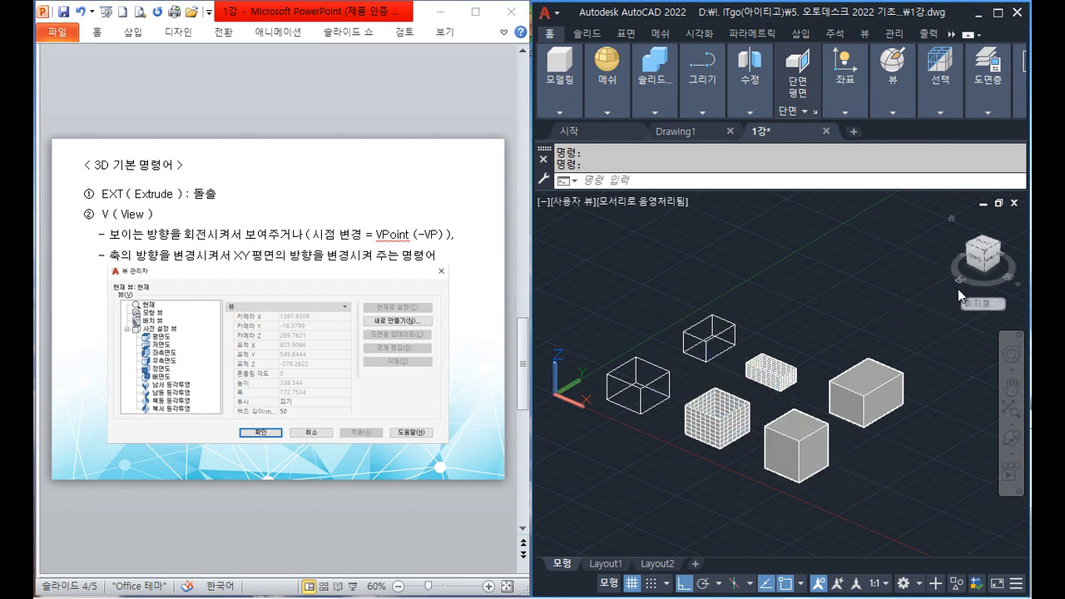
click(984, 250)
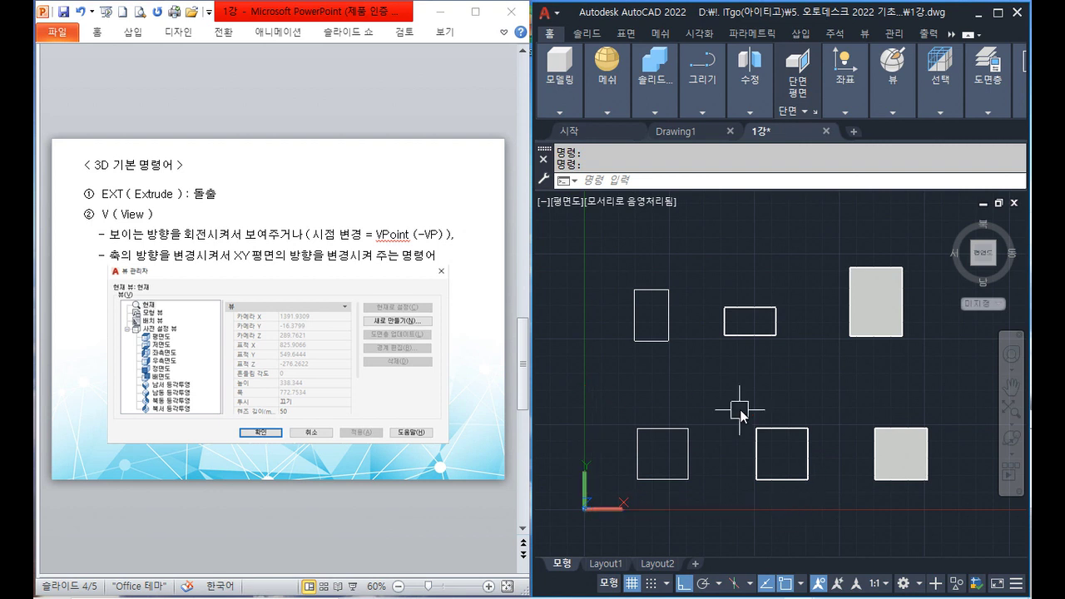
Step: Switch to the SE Isometric preset view and nudge the scene slightly upward
text(v)
key(Return)
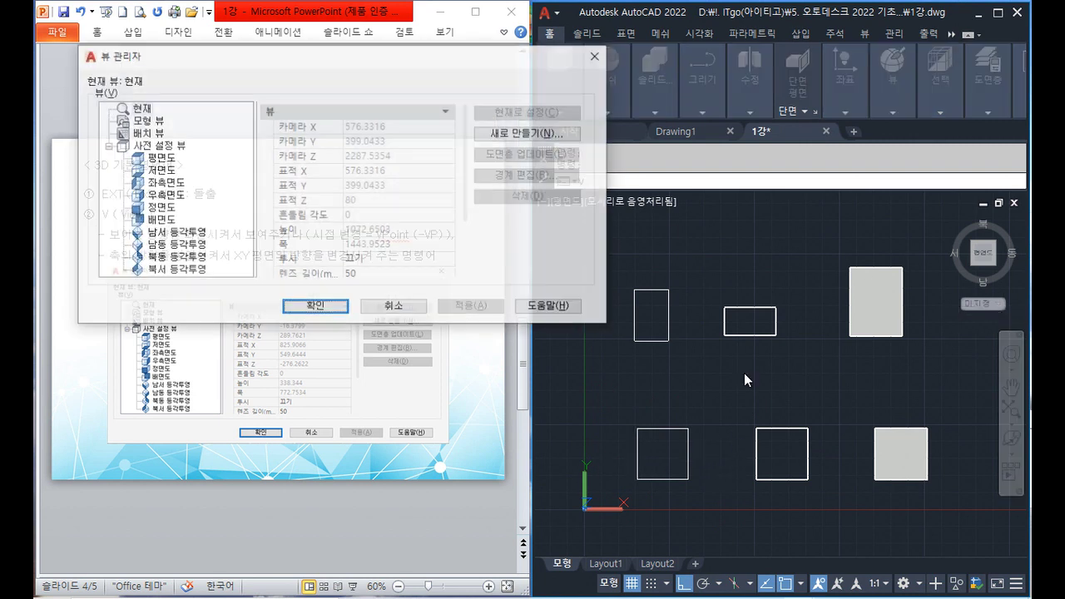
double_click(164, 246)
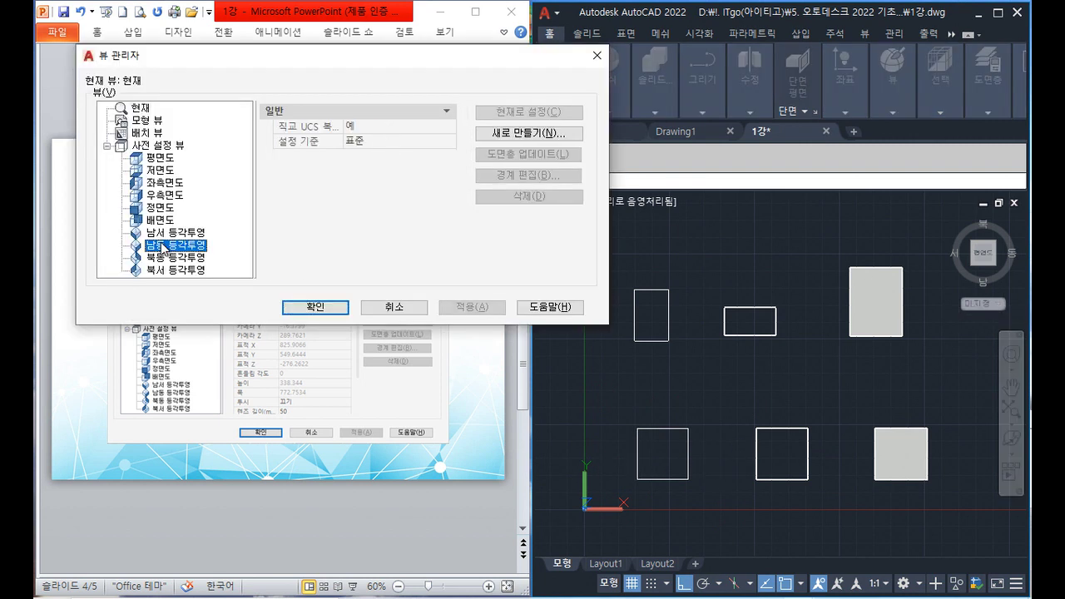
click(309, 304)
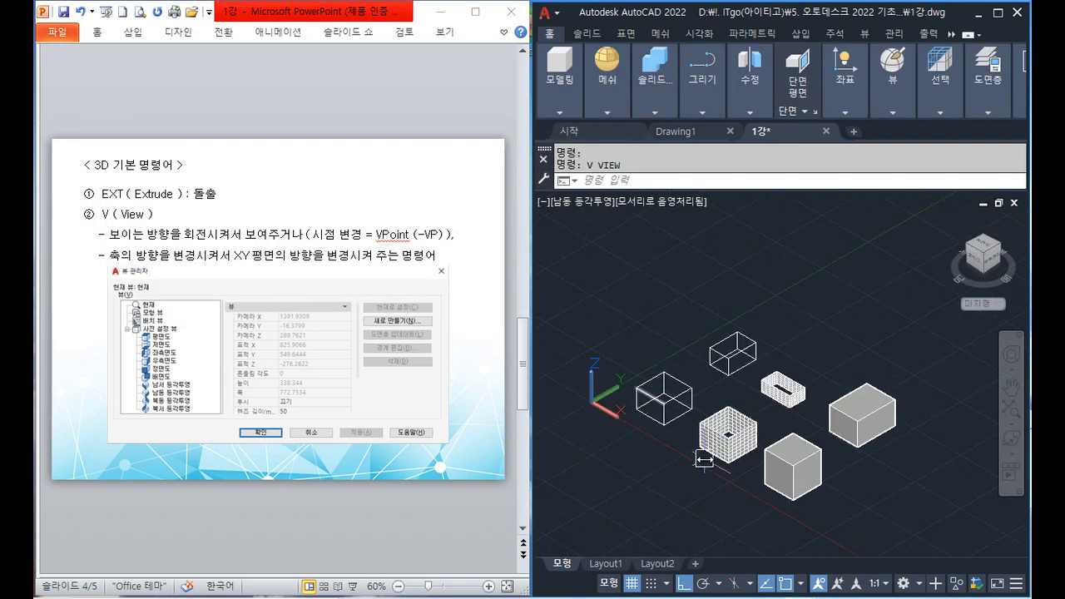
middle_drag(705, 462, 708, 436)
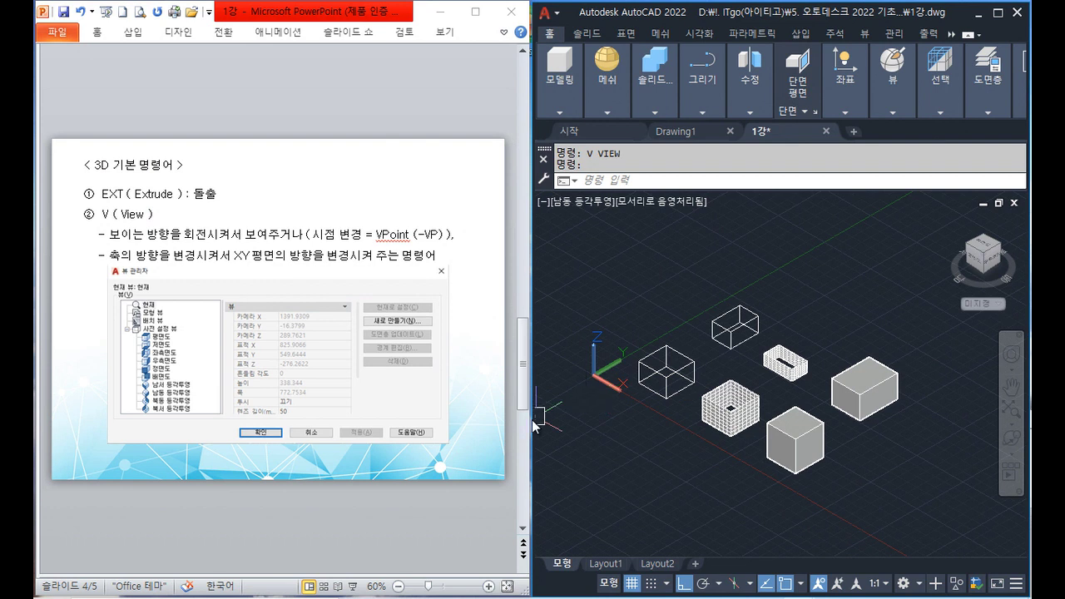
Step: Set the Right (우측면도) preset view current so the boxes are seen side-on
text(v)
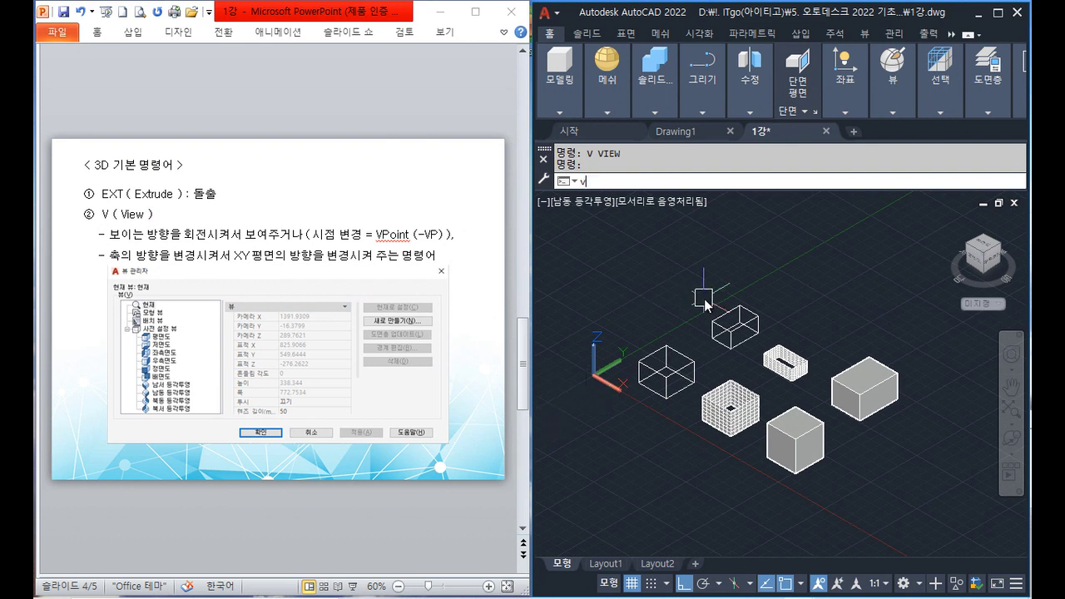
key(Return)
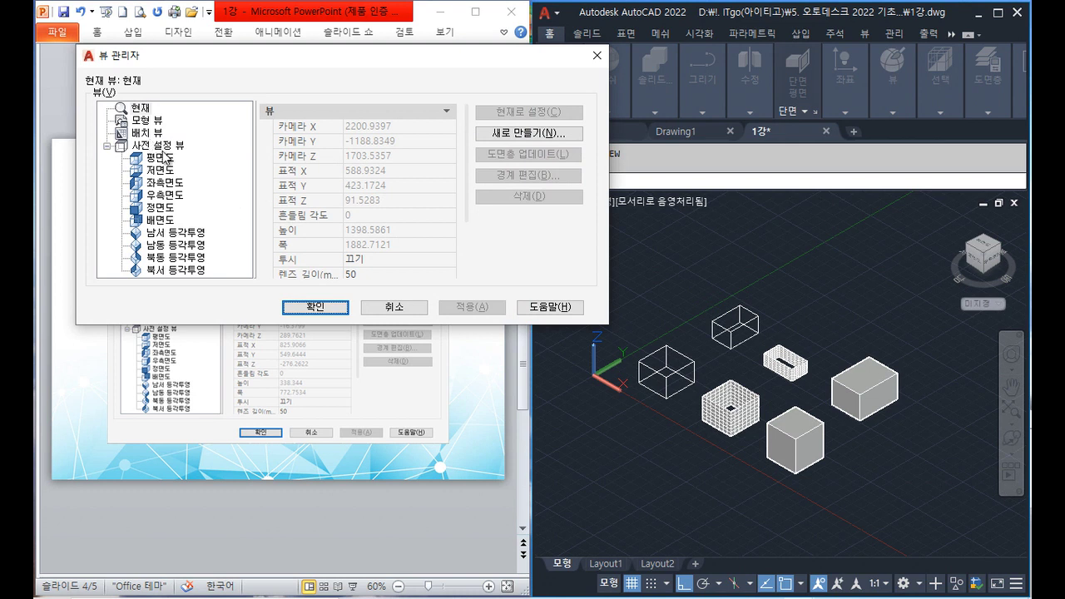
click(159, 196)
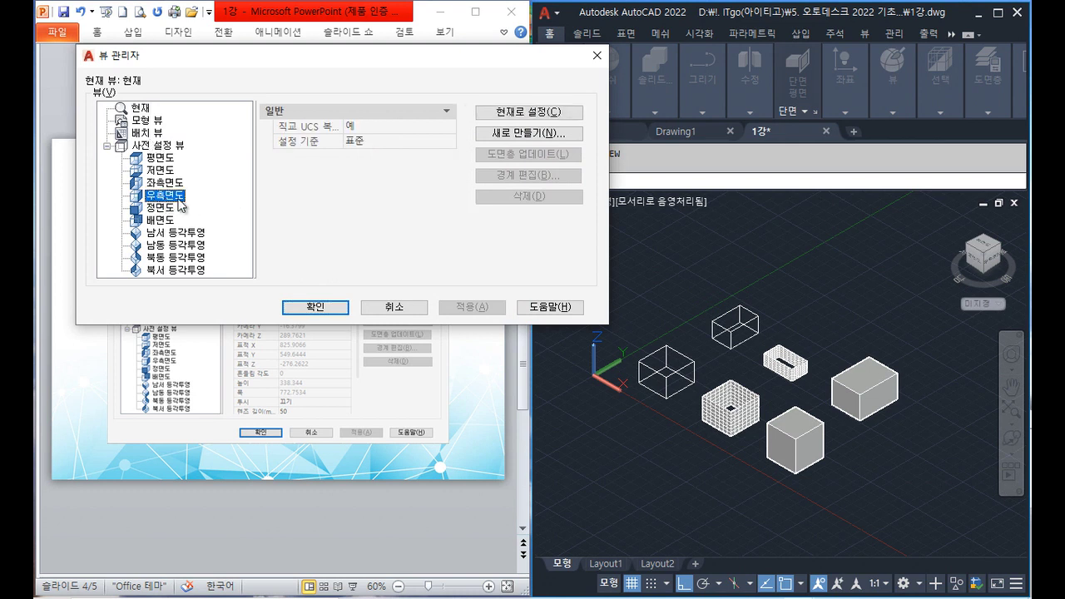
drag(166, 183, 158, 208)
mouse_move(264, 202)
mouse_down()
mouse_move(212, 202)
mouse_move(224, 215)
mouse_move(228, 189)
mouse_move(187, 142)
mouse_up()
key(Escape)
click(143, 198)
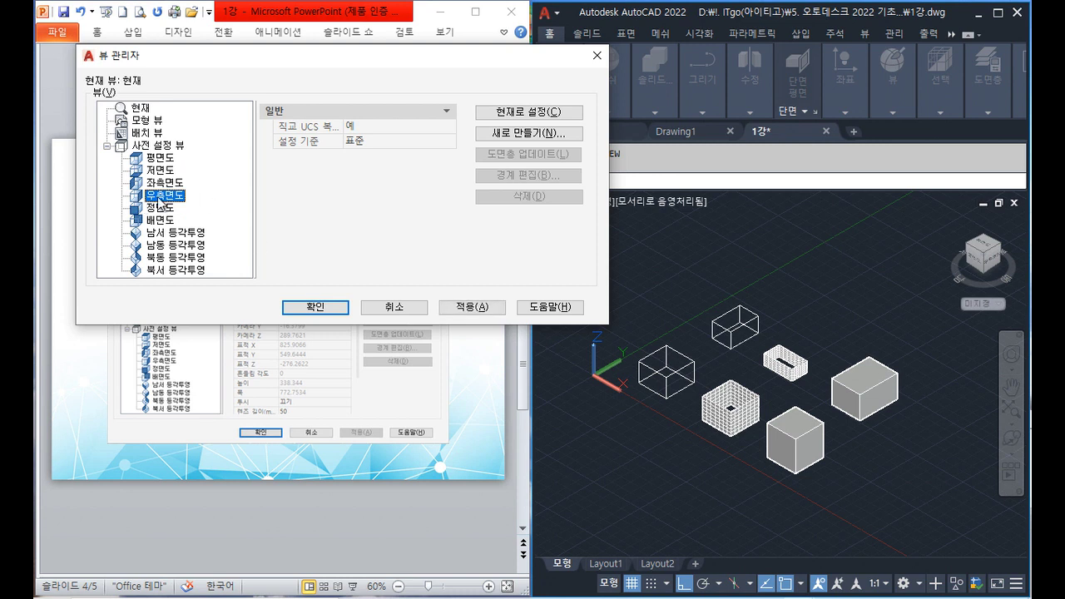
click(316, 307)
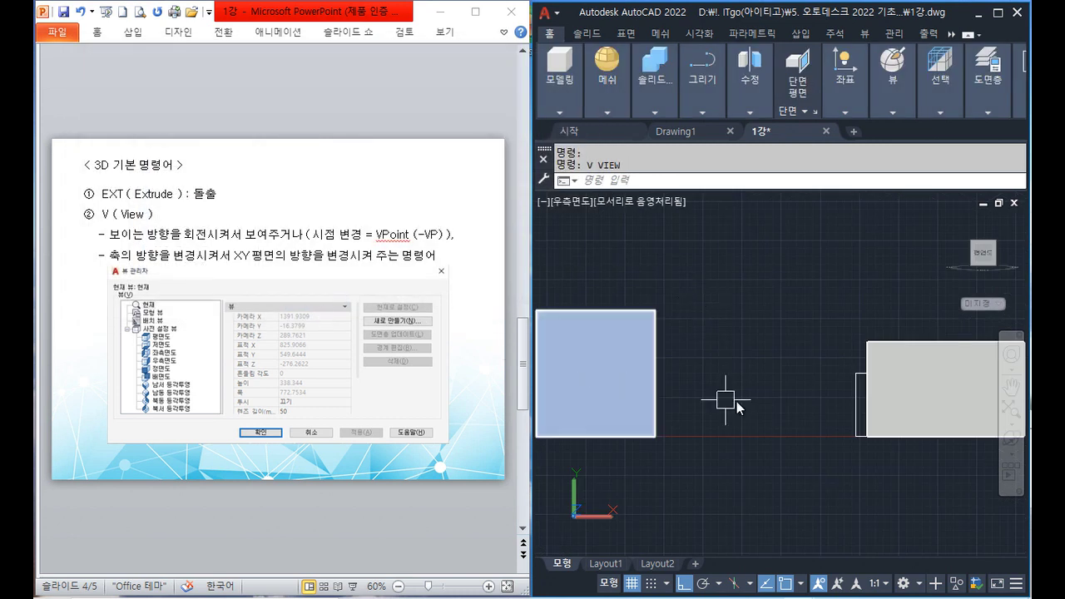
scroll(766, 397, down, 3)
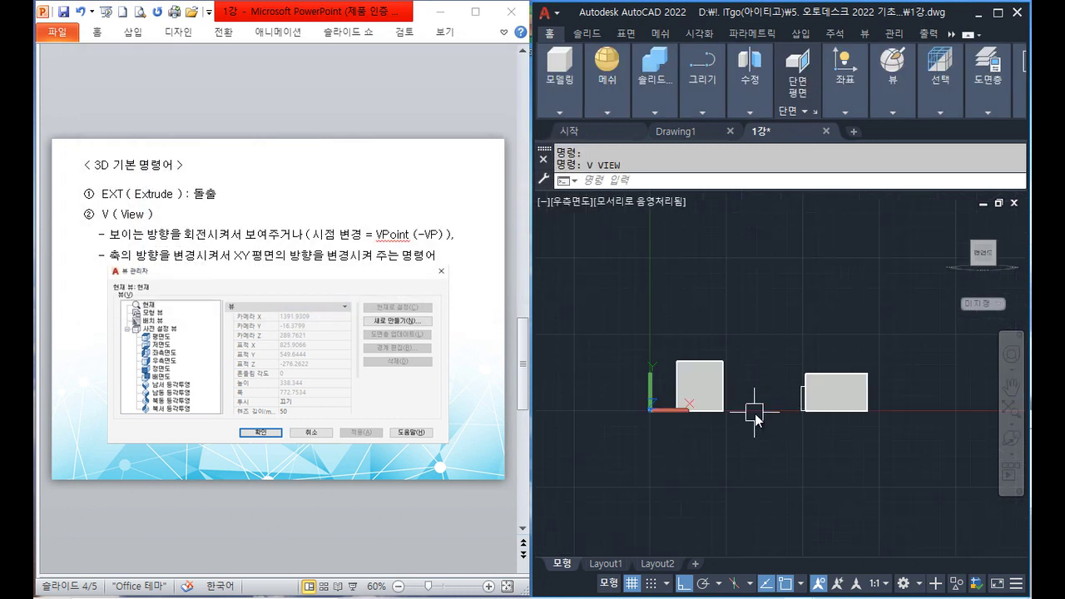
scroll(740, 389, up, 2)
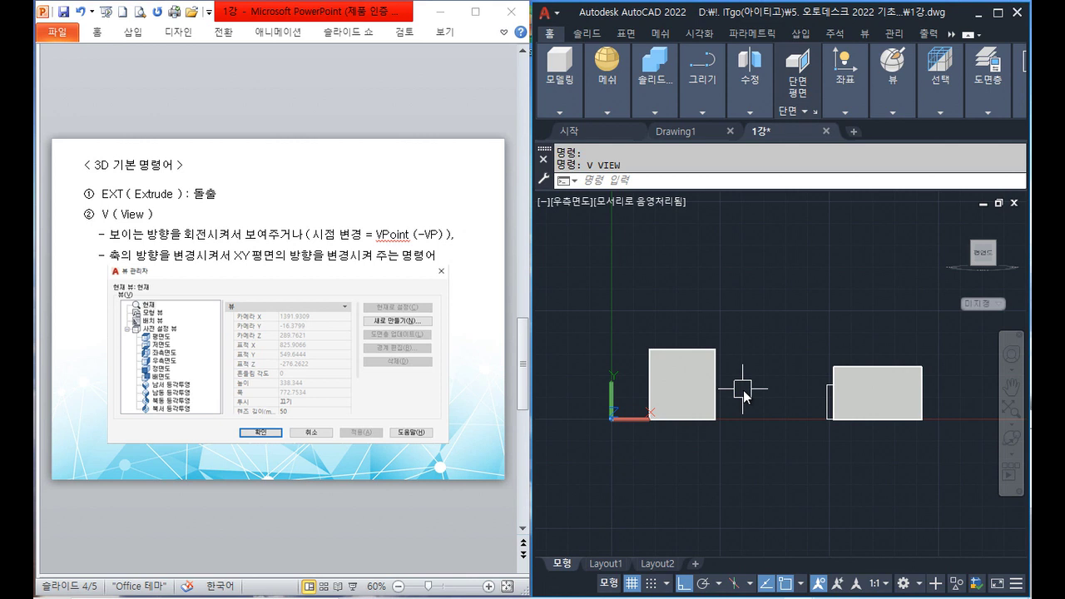
Step: Apply the SE Isometric (남동 등각투영) preset view from the View Manager
text(v)
key(Return)
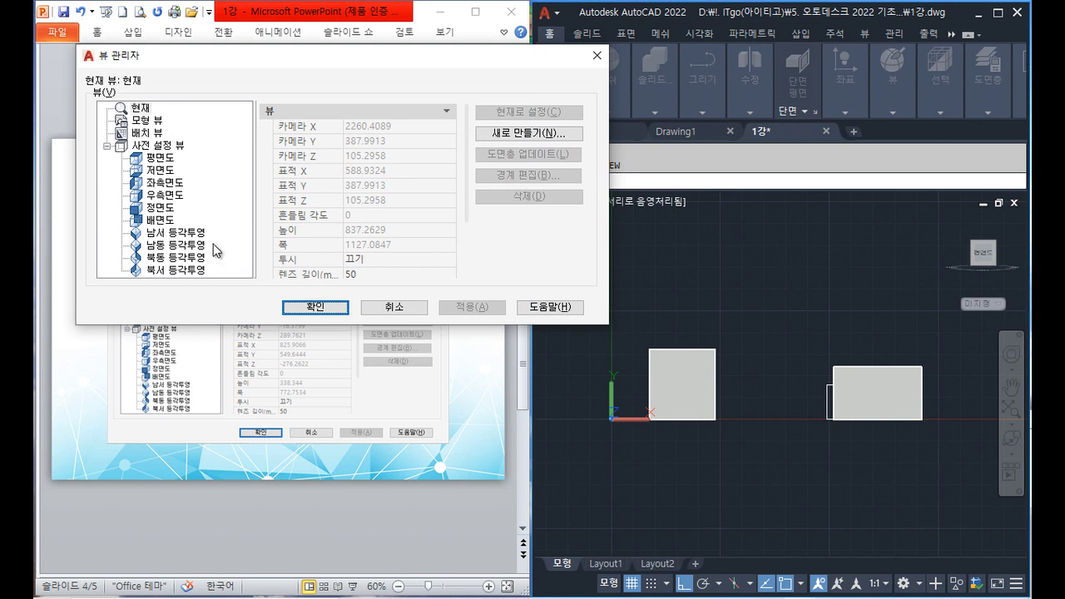
click(179, 246)
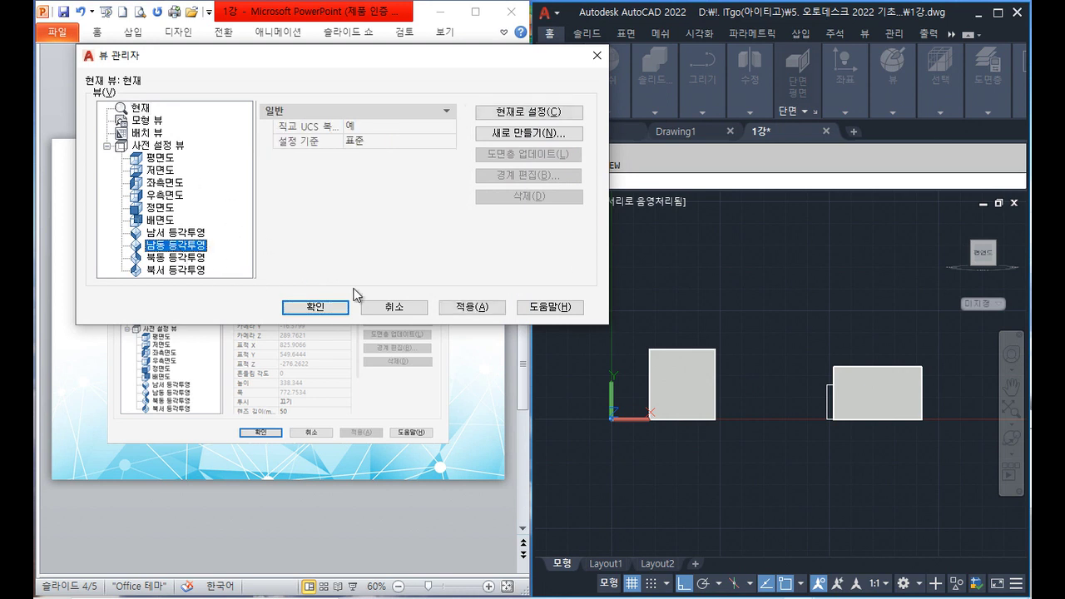
click(313, 305)
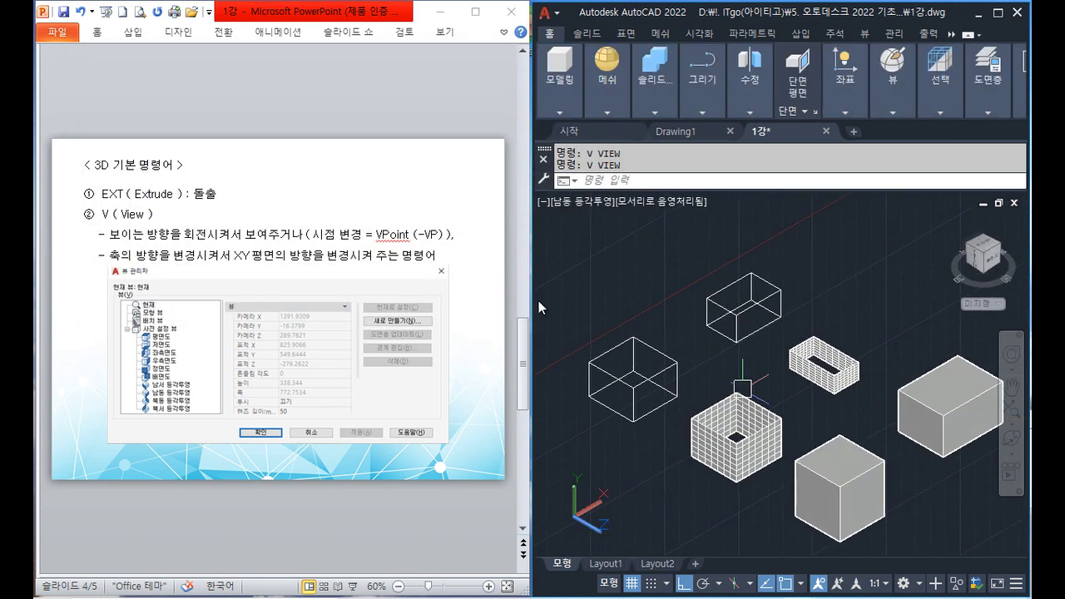
Step: Zoom out and pan so the six boxes are framed in the isometric view
scroll(624, 325, down, 2)
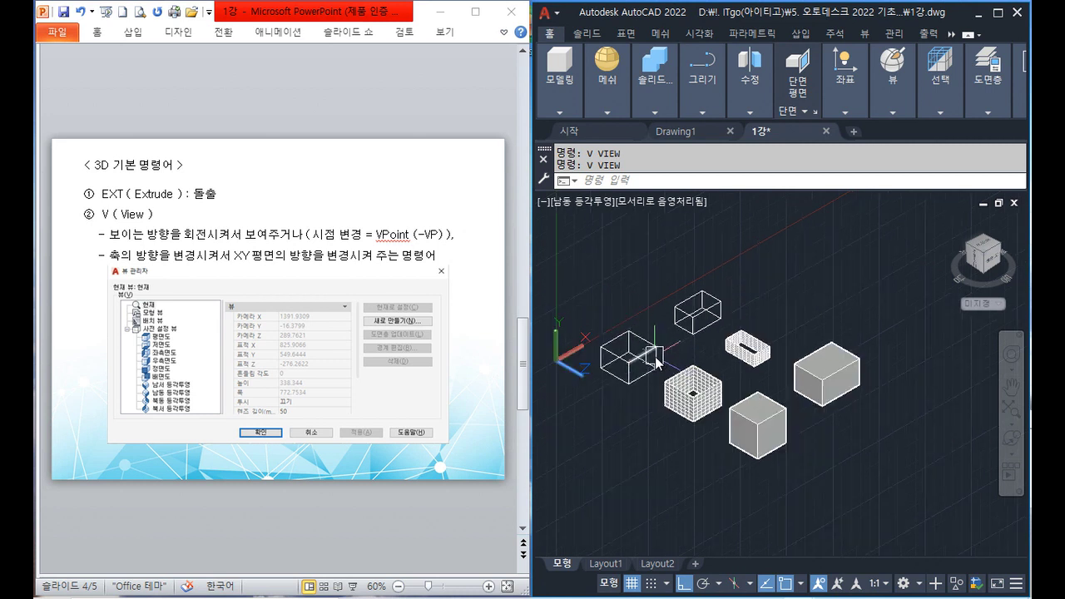
middle_drag(670, 350, 799, 410)
drag(971, 494, 899, 442)
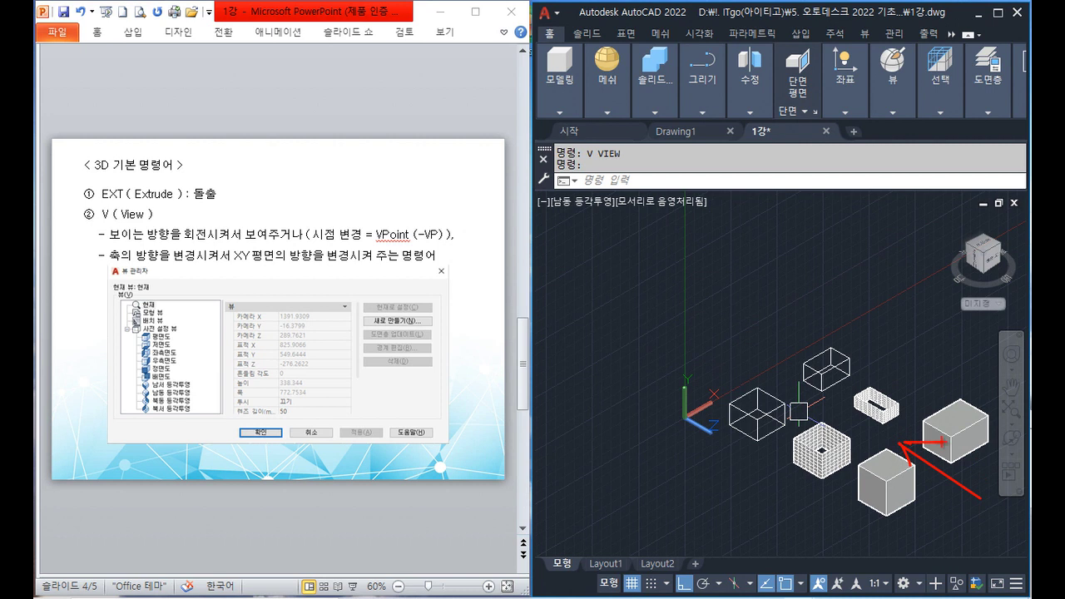
drag(707, 409, 814, 355)
mouse_move(683, 391)
mouse_down()
mouse_move(685, 278)
mouse_move(705, 301)
mouse_up()
drag(766, 276, 720, 331)
drag(782, 298, 747, 351)
drag(821, 306, 776, 366)
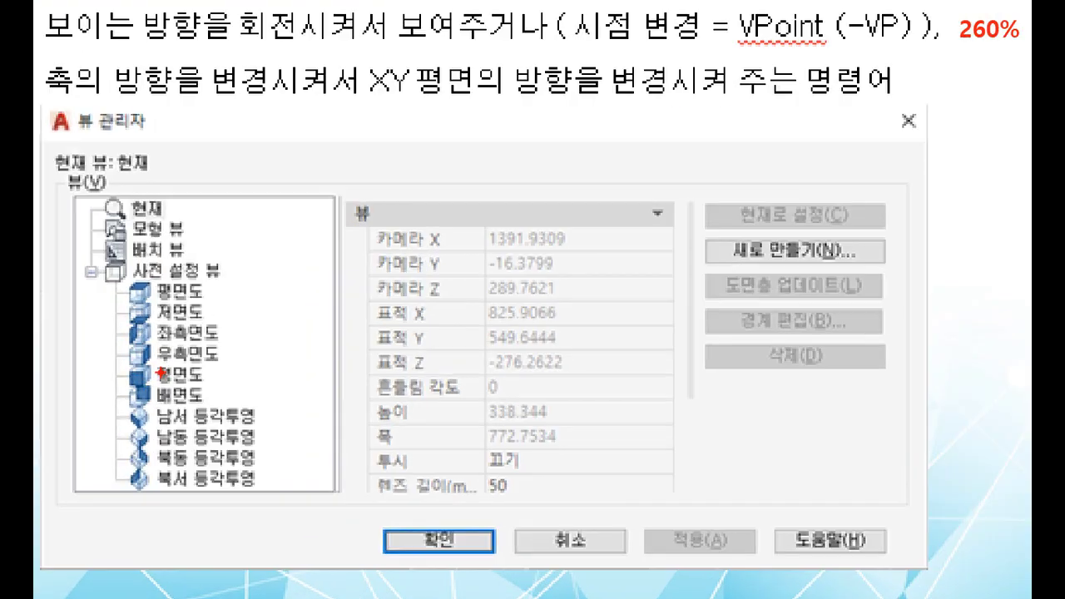
drag(131, 366, 234, 363)
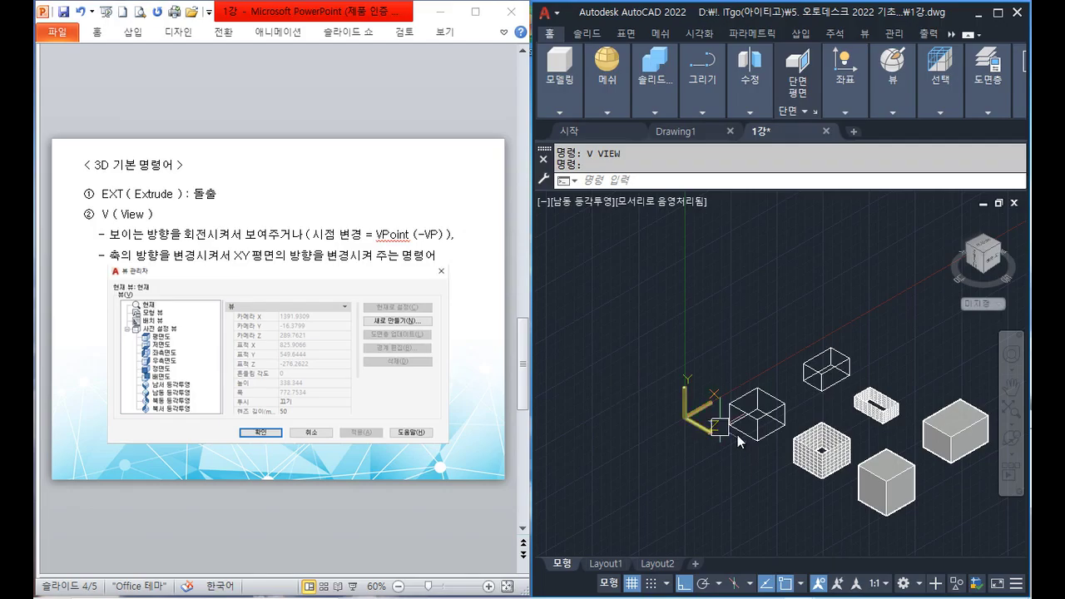
mouse_move(892, 274)
mouse_down()
mouse_move(691, 366)
mouse_move(846, 265)
mouse_move(787, 338)
mouse_up()
Step: Set the Front preset view current through the View Manager
key(Escape)
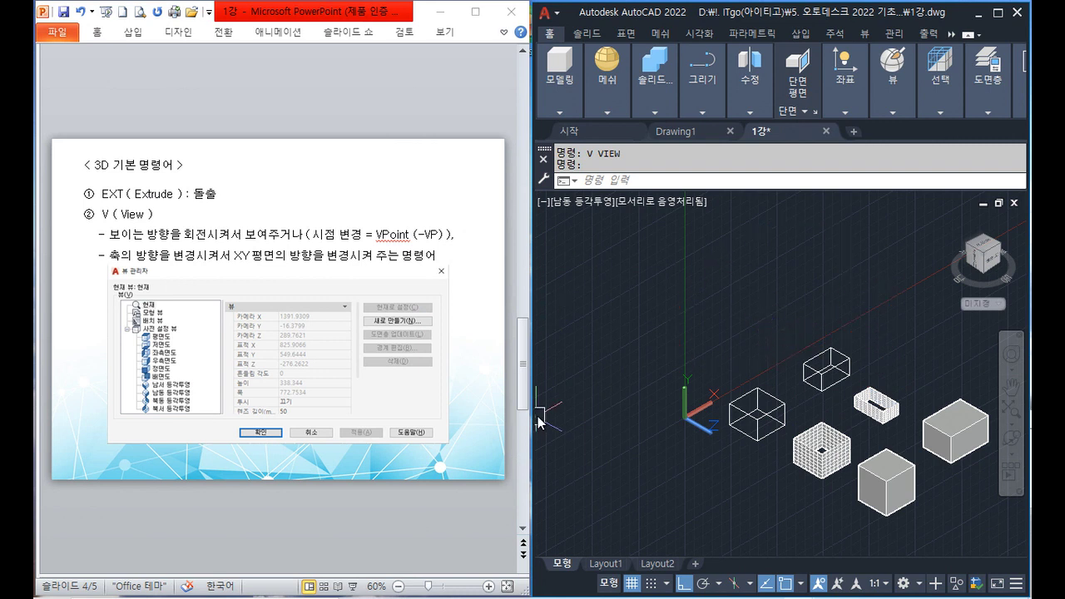
text(v)
key(Return)
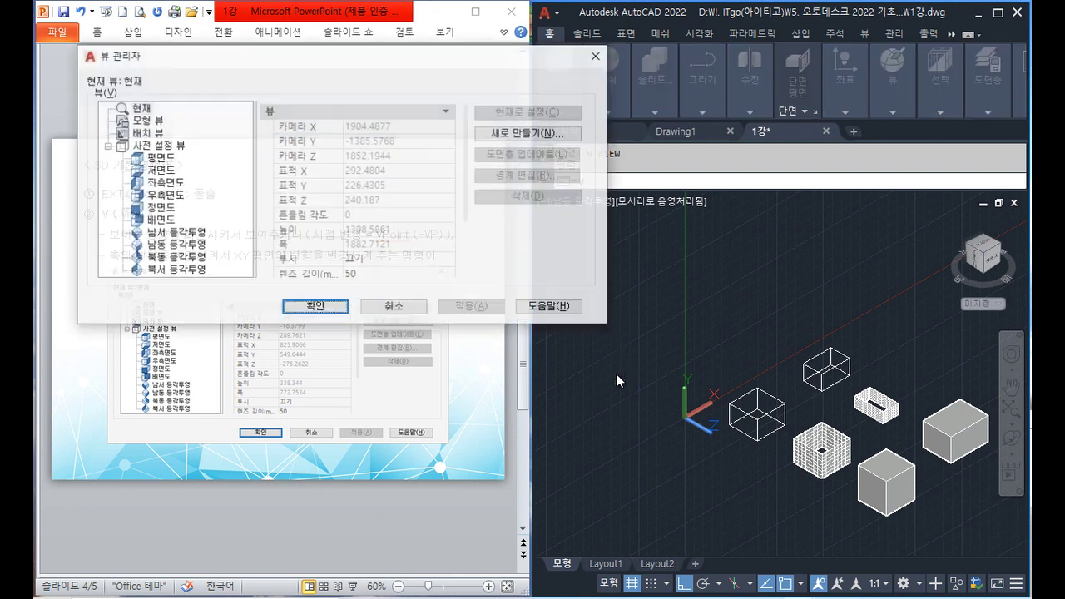
click(159, 209)
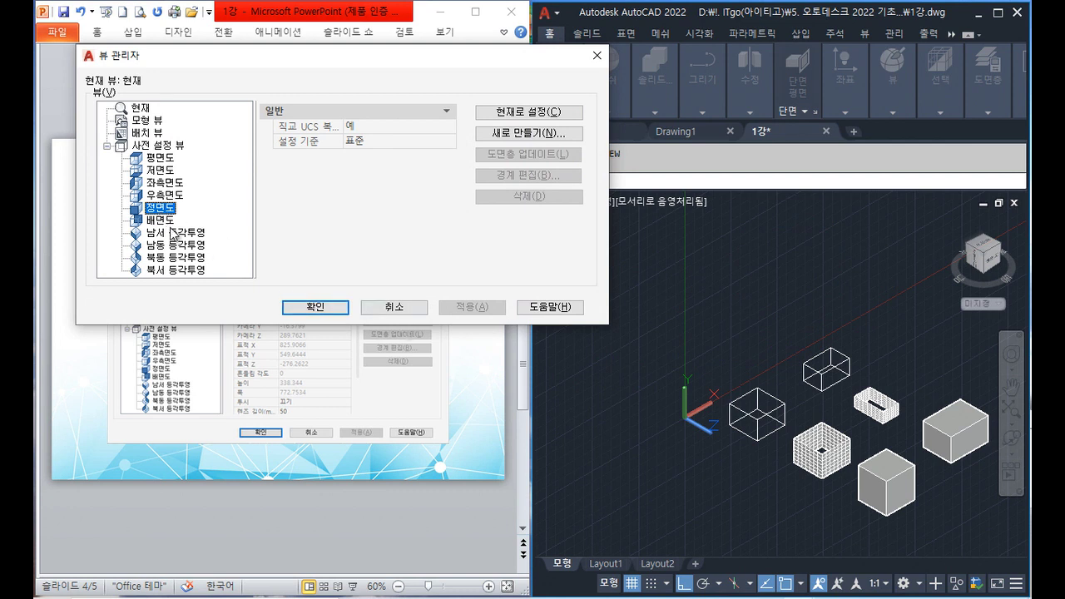
click(504, 112)
click(315, 307)
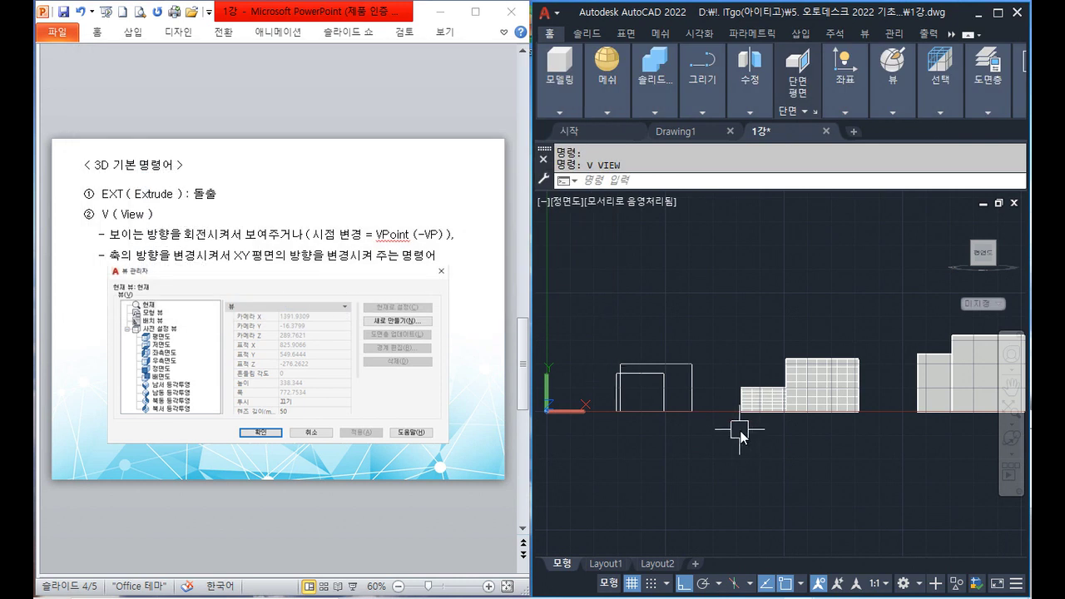
scroll(775, 406, down, 4)
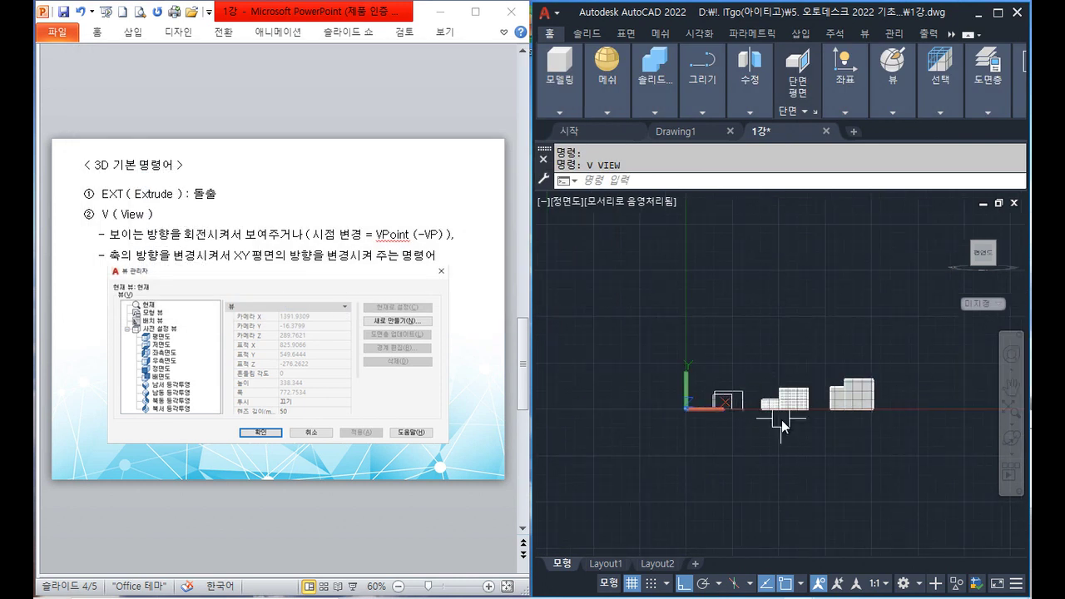
Step: Return to the SE Isometric (남동 등각투영) preset view and zoom out
text(v)
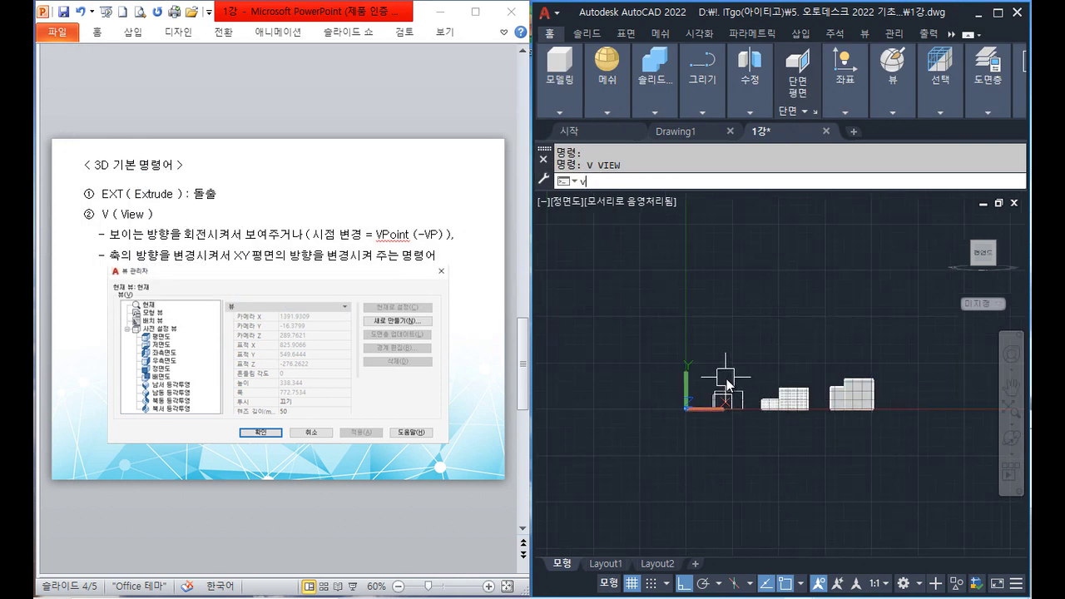
key(Return)
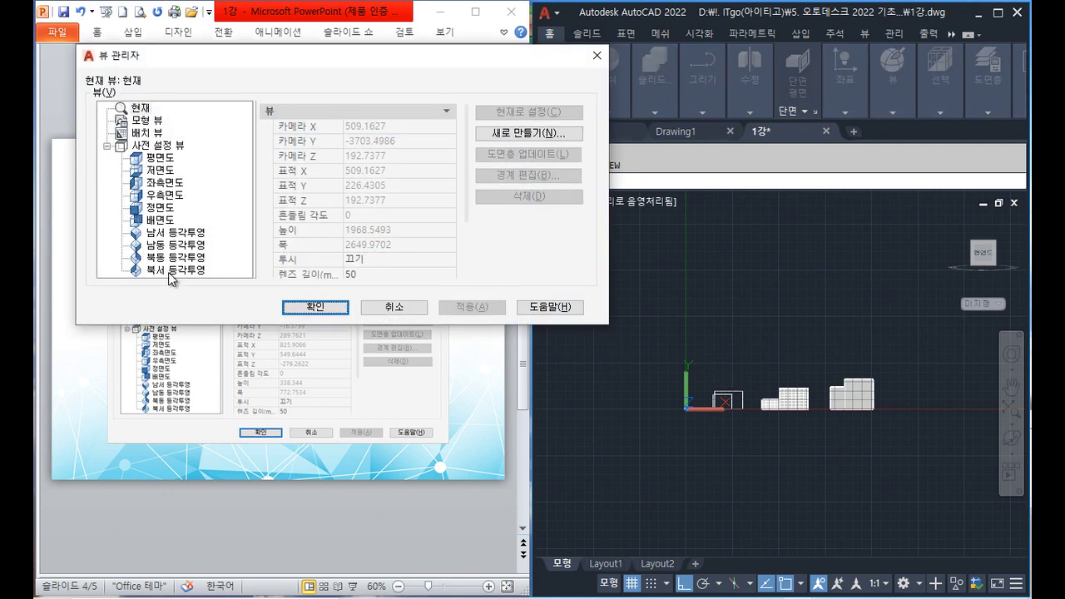
click(175, 245)
click(315, 307)
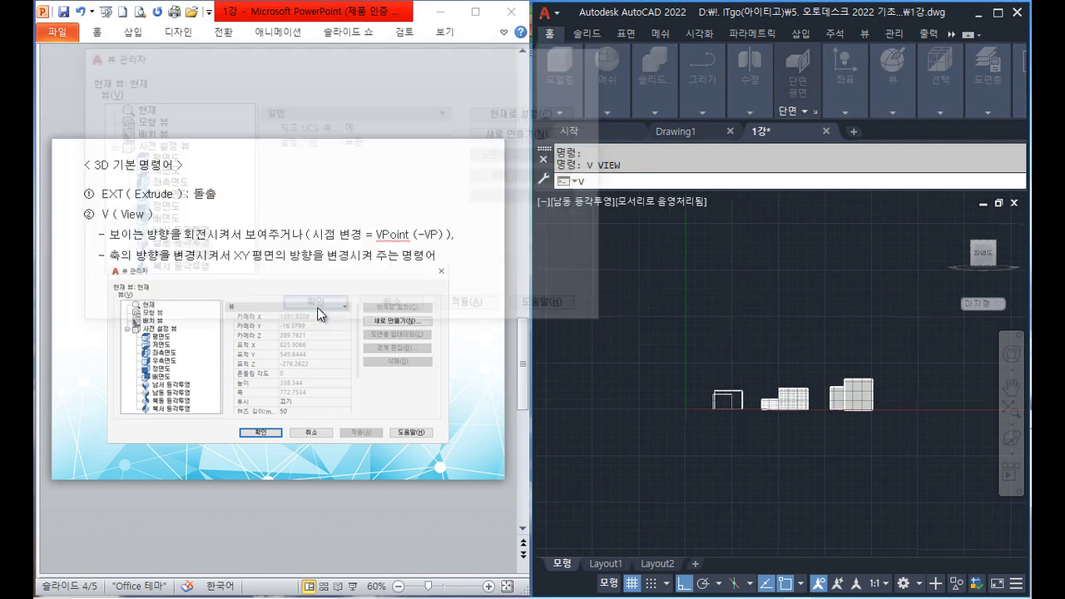
scroll(553, 391, down, 4)
Step: Pan the isometric view until all boxes and the UCS icon at the origin are visible
middle_drag(657, 465, 795, 475)
drag(651, 497, 734, 459)
drag(716, 394, 804, 448)
drag(716, 346, 718, 278)
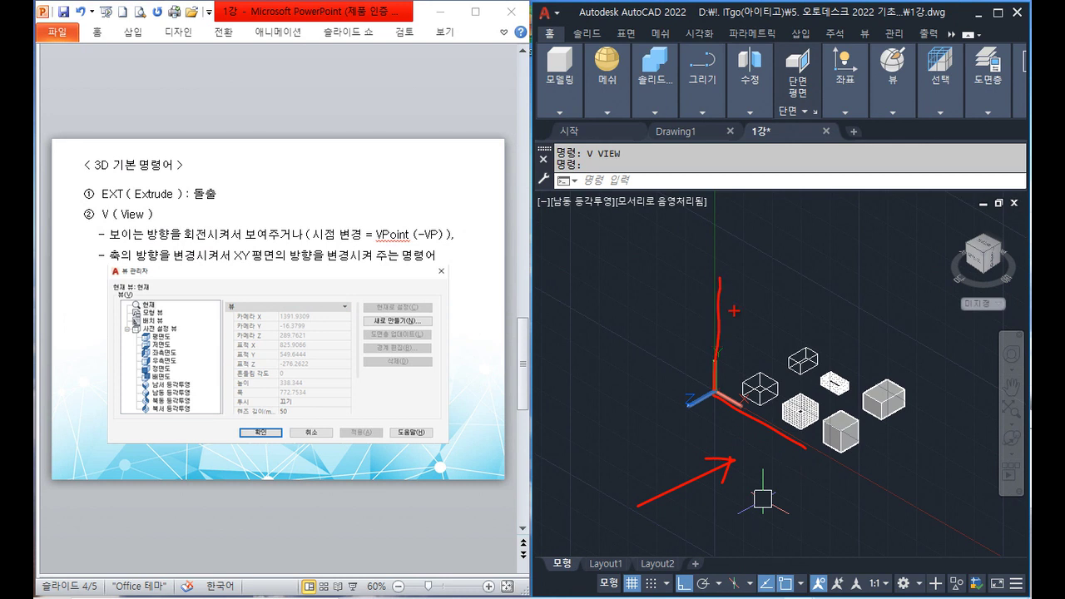
key(Escape)
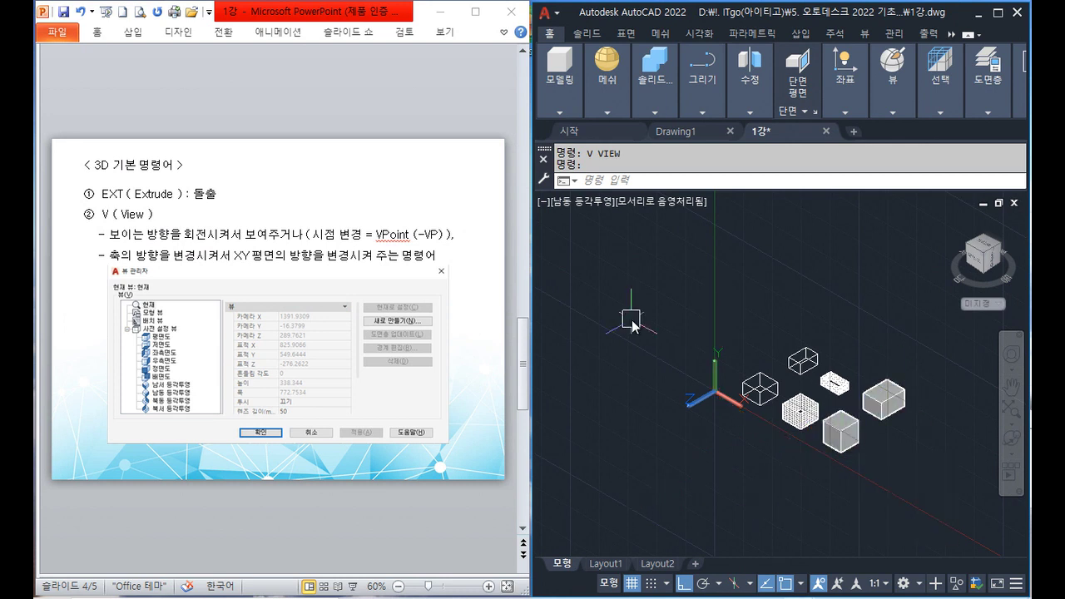
drag(133, 329, 185, 382)
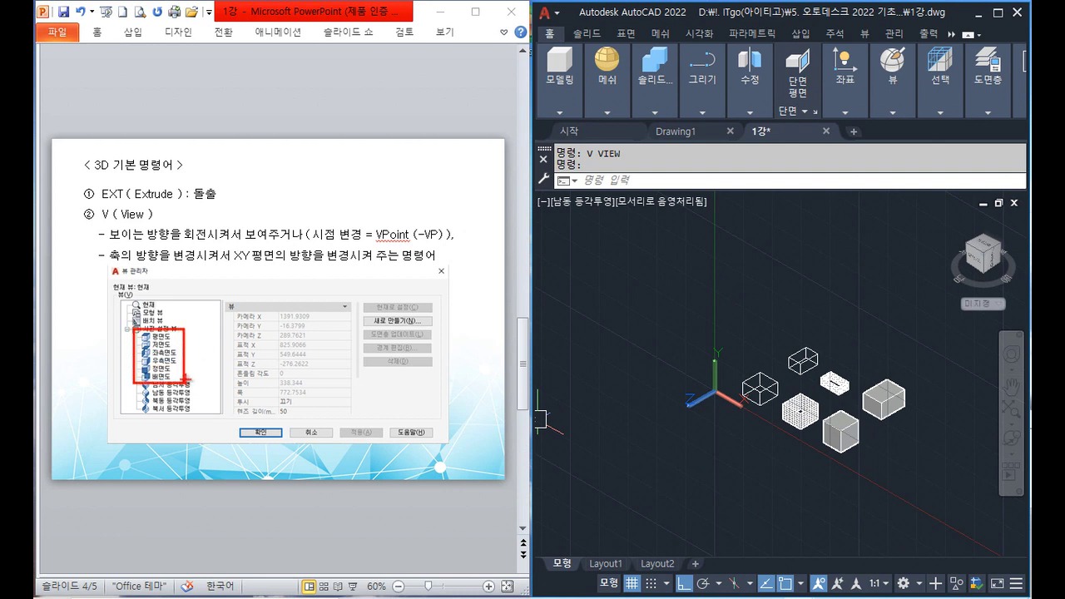
drag(774, 391, 710, 449)
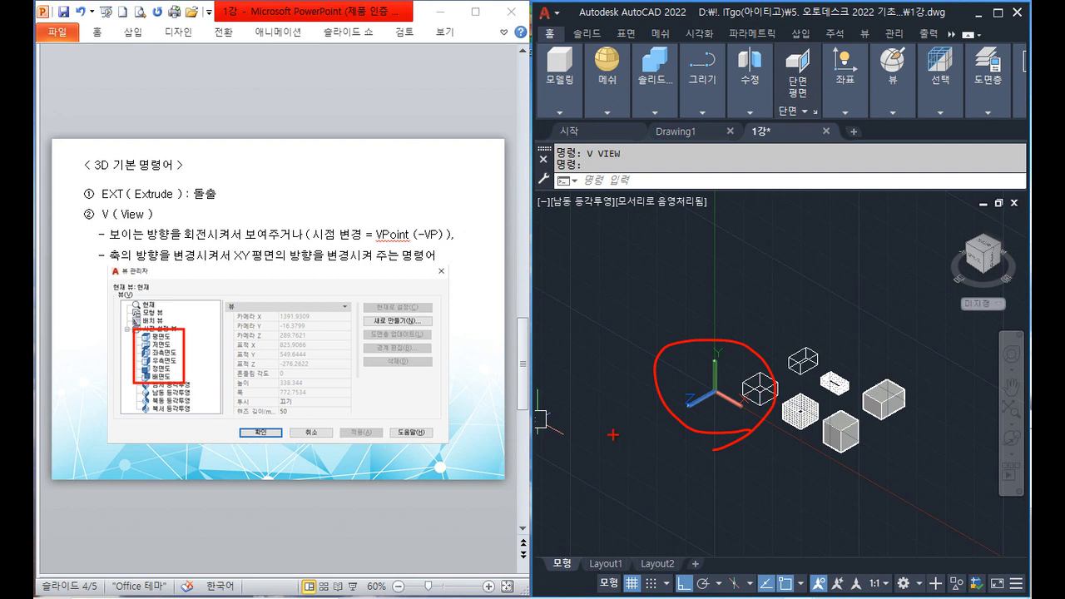
Step: Draw a small circle with CIRCLE (C) on the left face of the box near the origin
key(Escape)
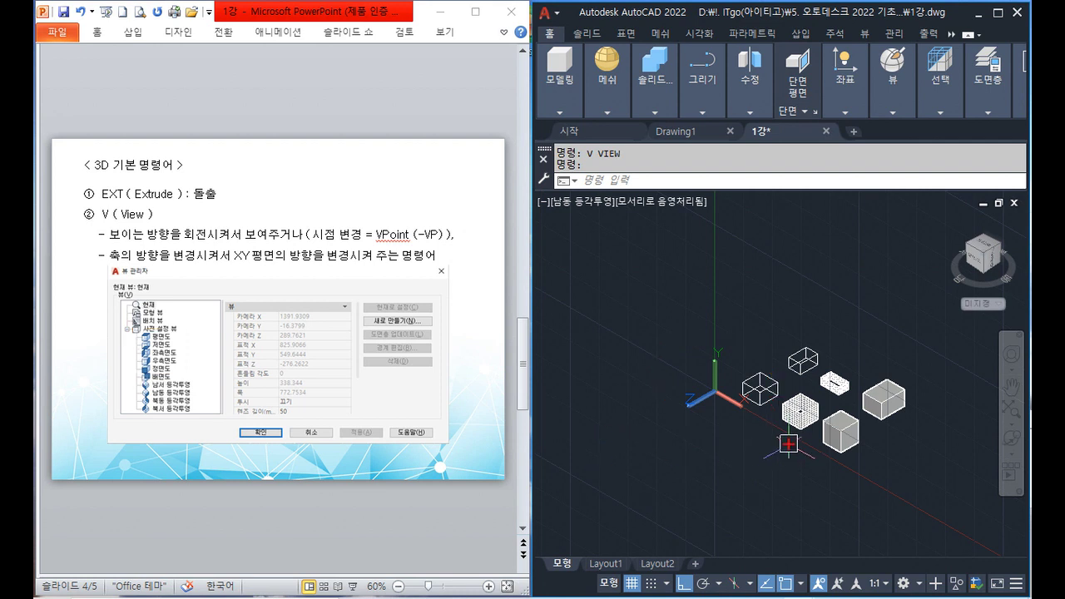
scroll(731, 391, up, 5)
scroll(794, 424, up, 3)
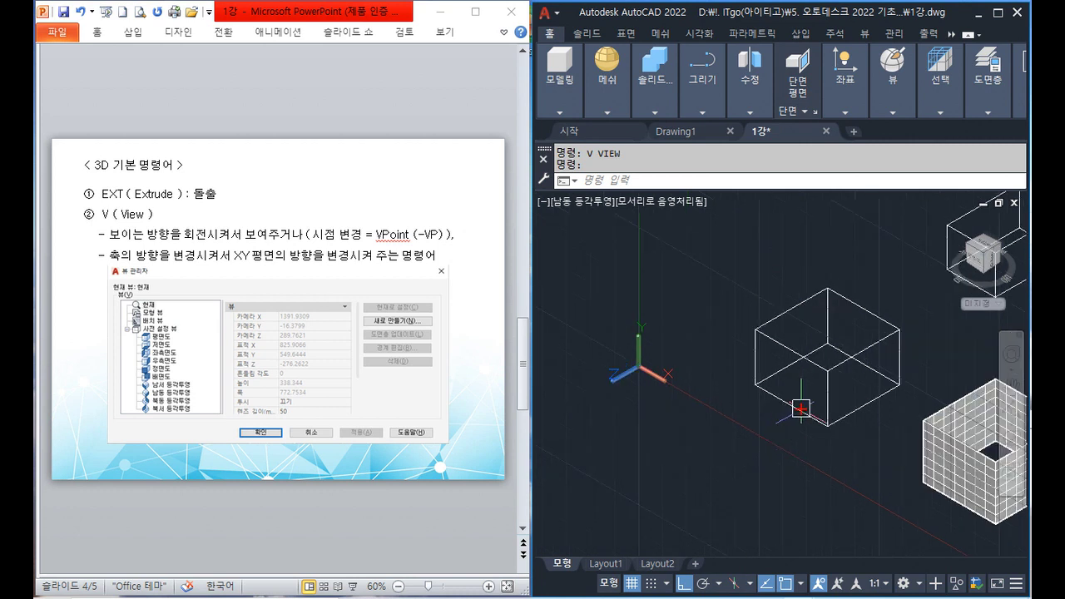
text(c)
key(Return)
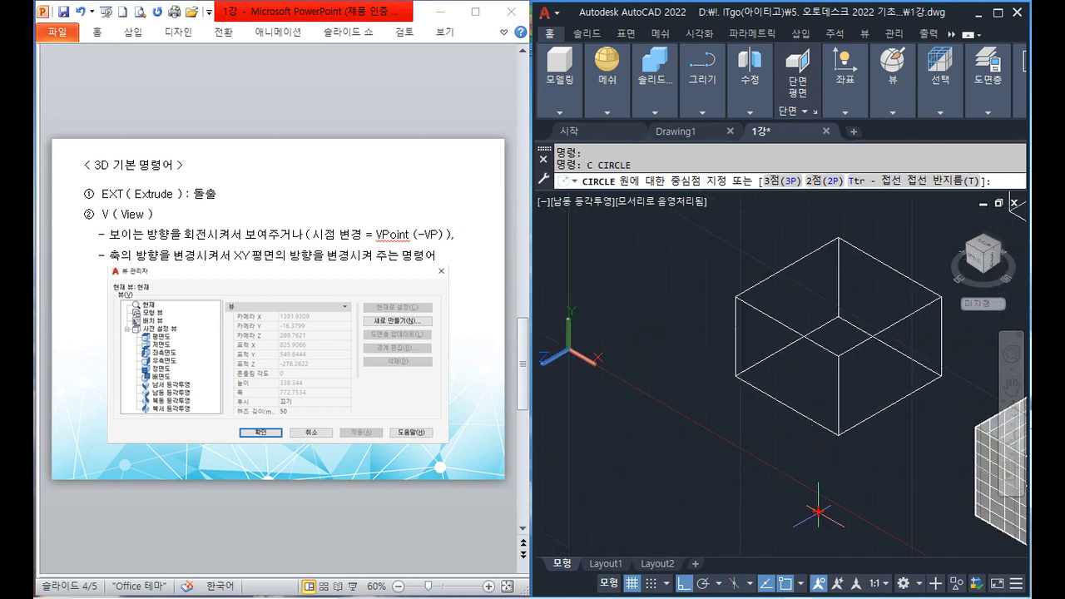
click(786, 368)
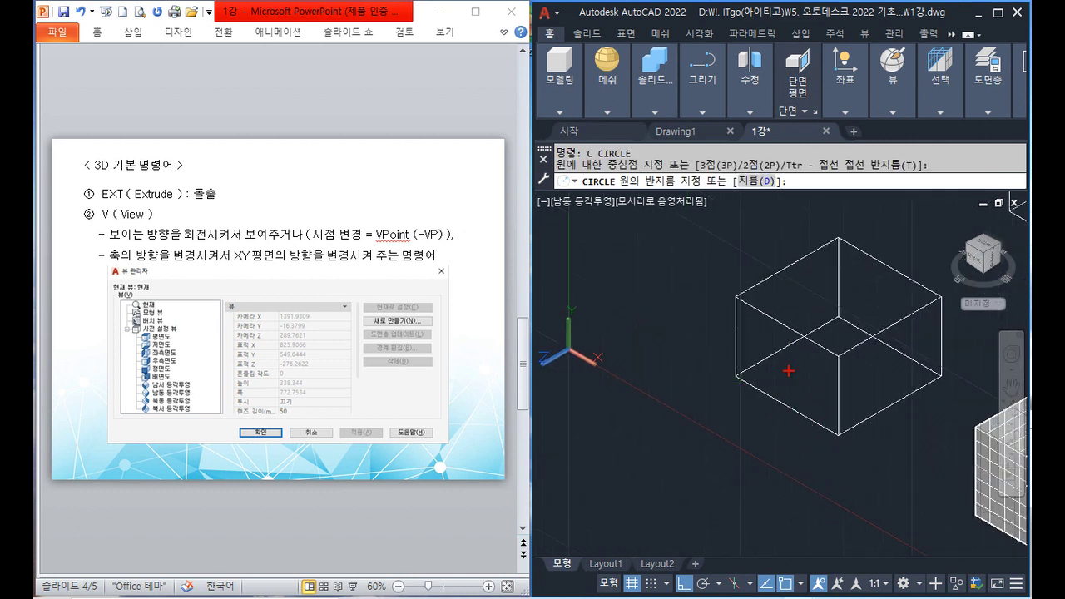
click(799, 389)
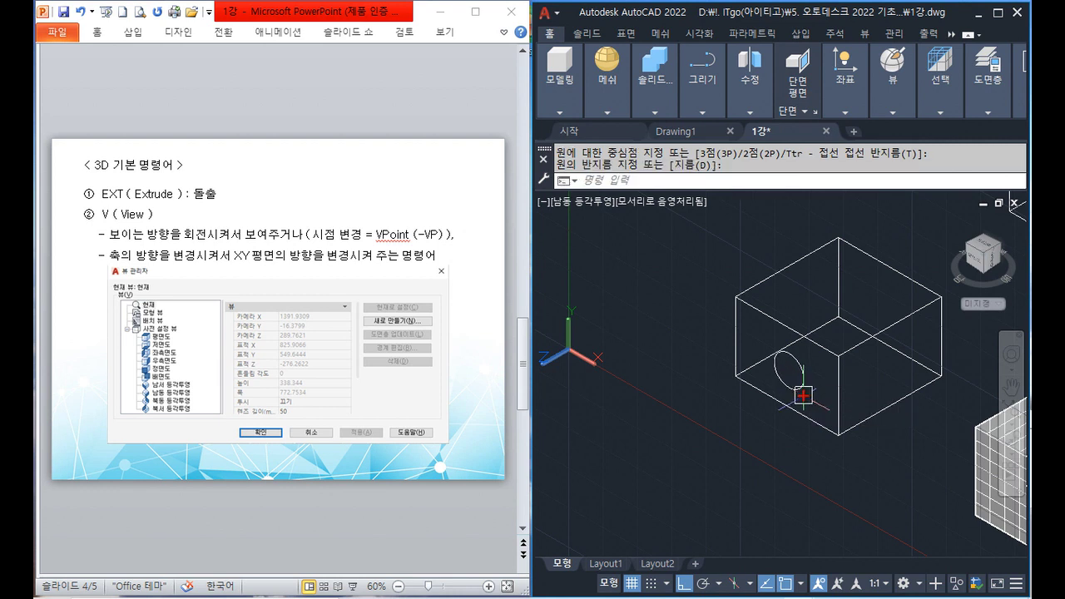
scroll(823, 473, down, 2)
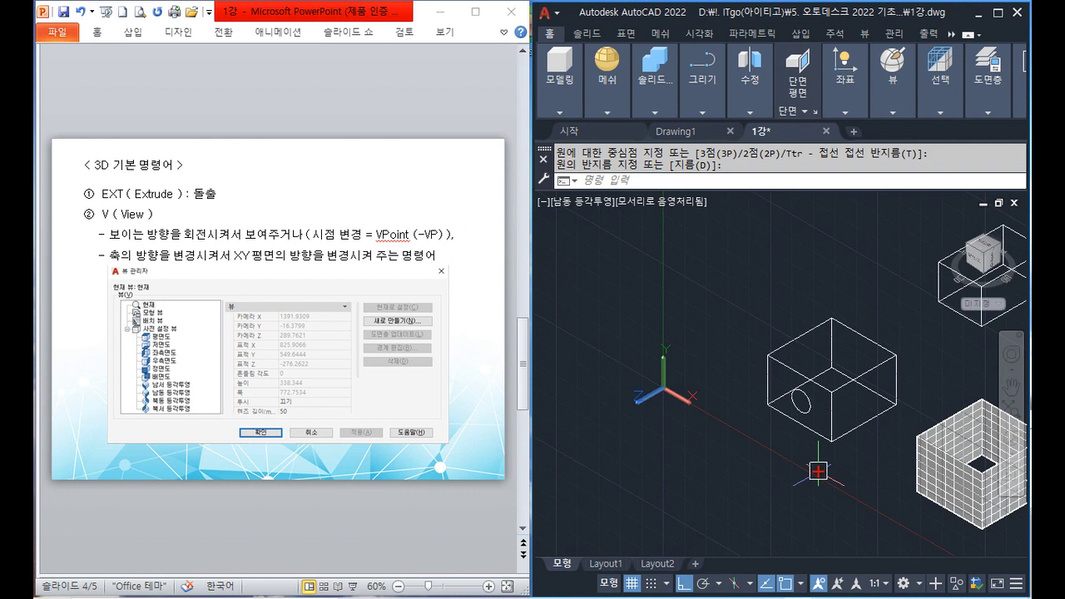
drag(656, 449, 760, 397)
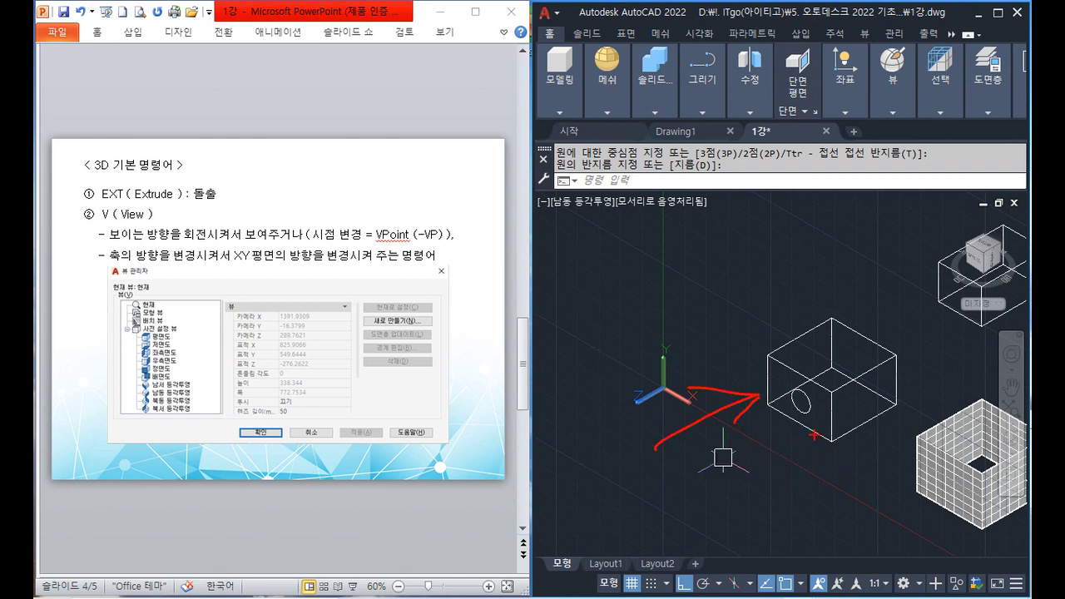
drag(811, 410, 800, 430)
key(Escape)
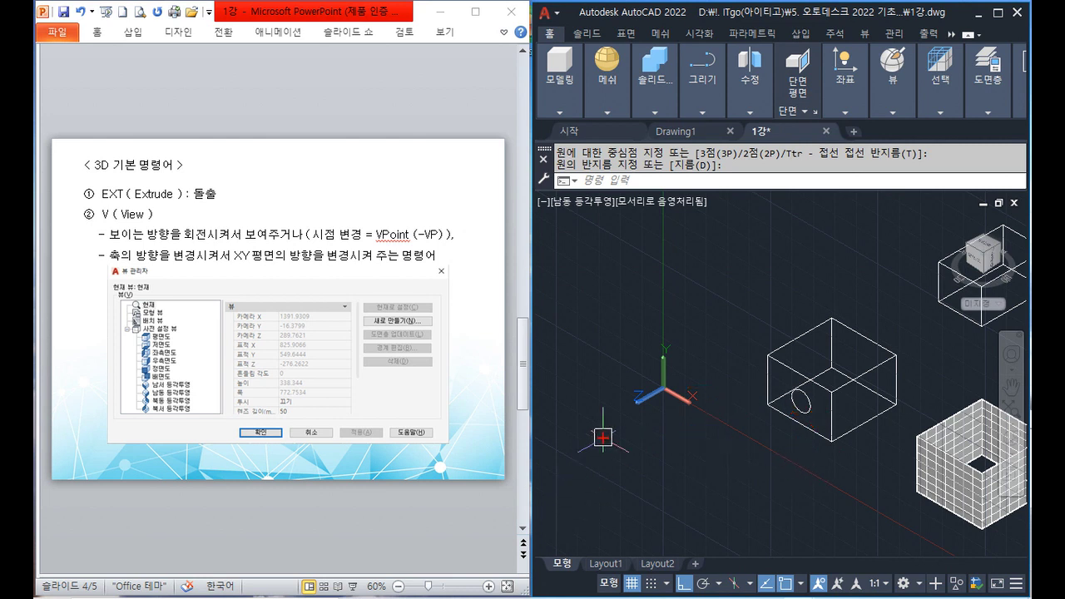
text(v)
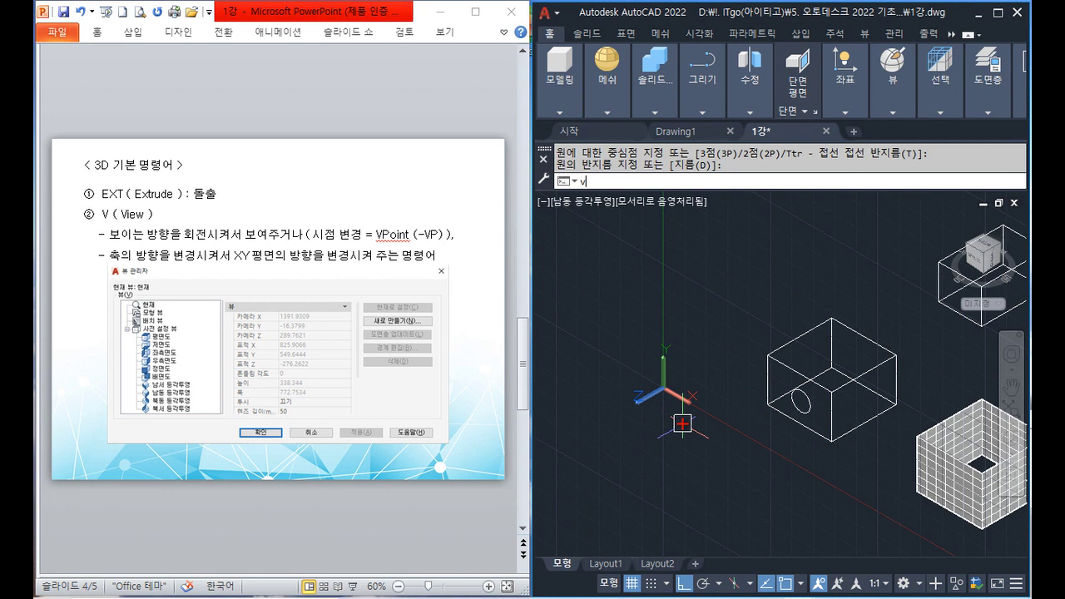
key(Return)
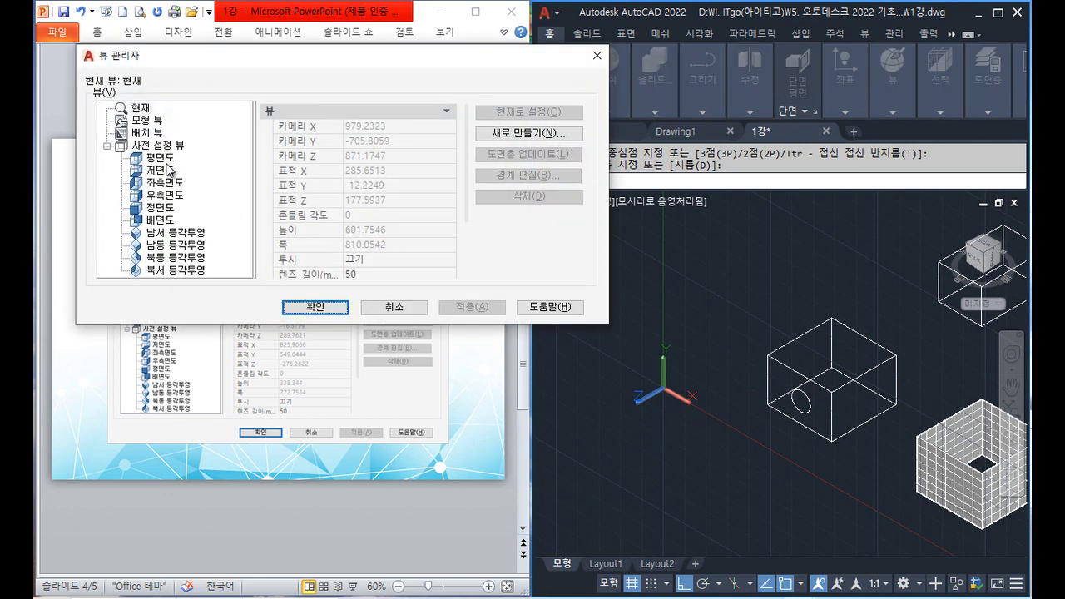
click(166, 162)
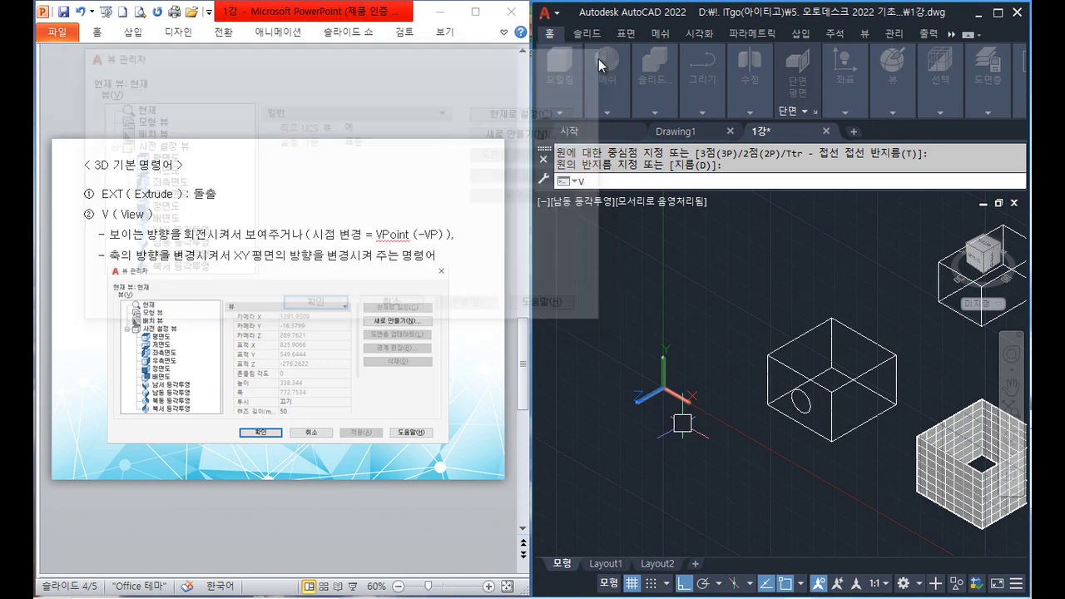
click(596, 55)
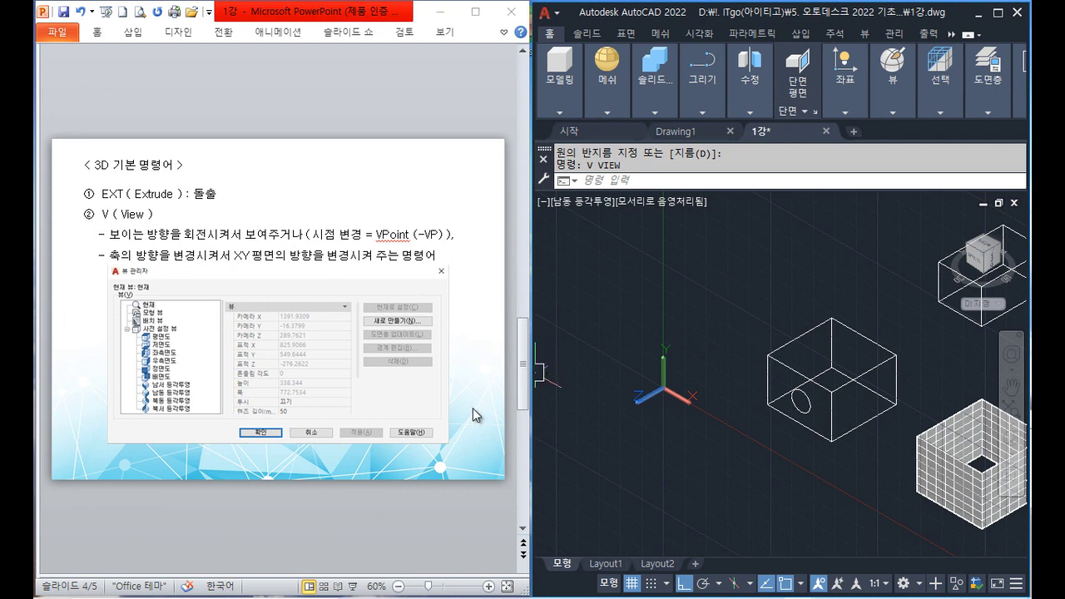
Step: Advance the lesson to slide 5 (-VP, UCS, VisualStyles, PLAN) and return to the drawing
scroll(472, 453, down, 1)
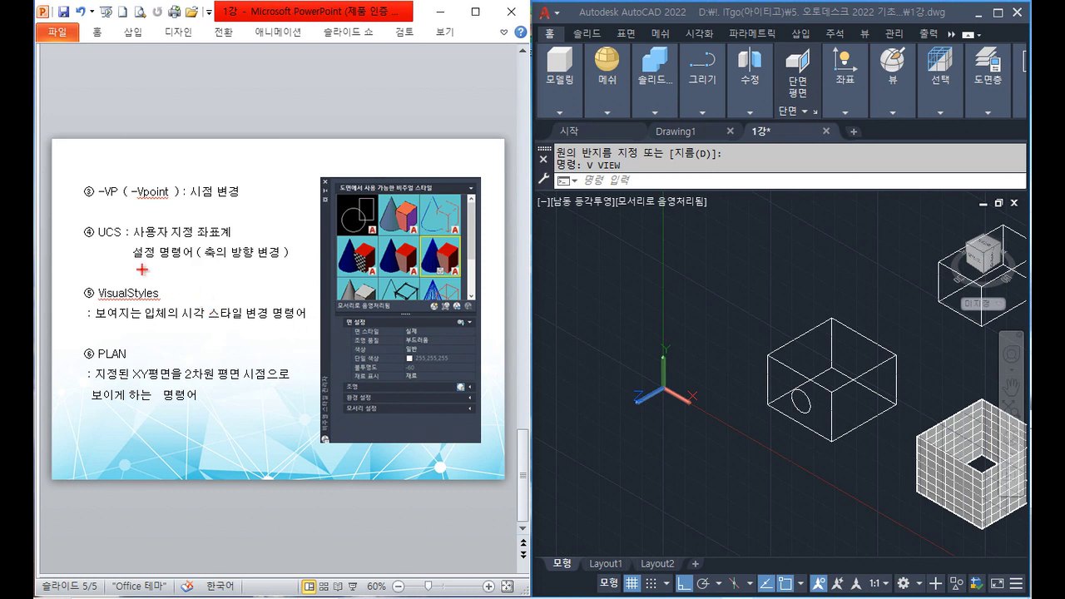
mouse_move(74, 218)
mouse_down()
mouse_move(126, 247)
mouse_move(224, 241)
mouse_up()
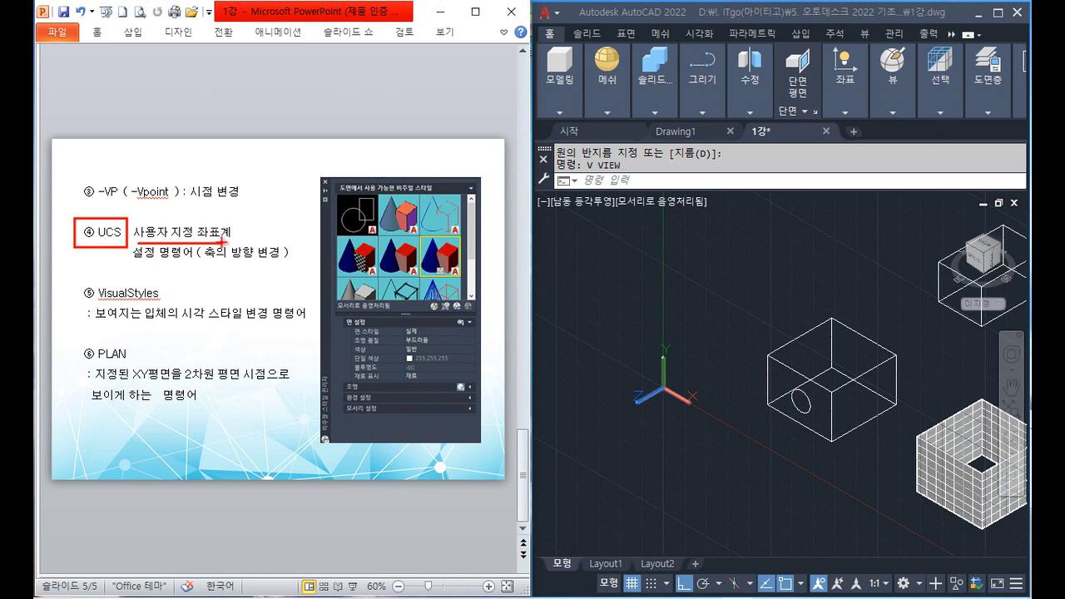
key(Escape)
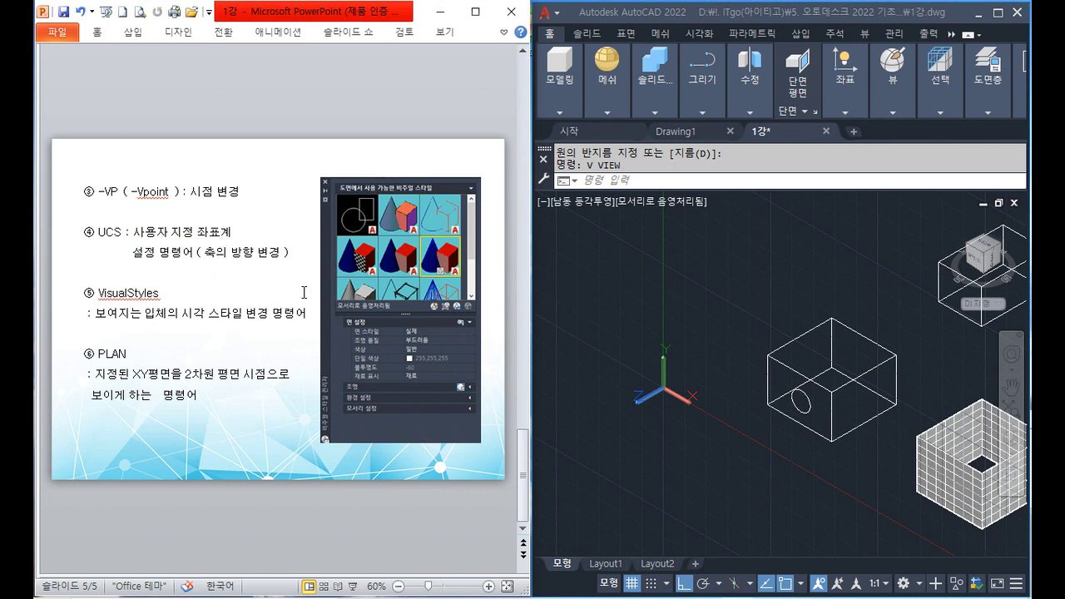
click(689, 371)
Step: Run UCS and accept <World> to reset the coordinate system, then re-centre the boxes
text(u)
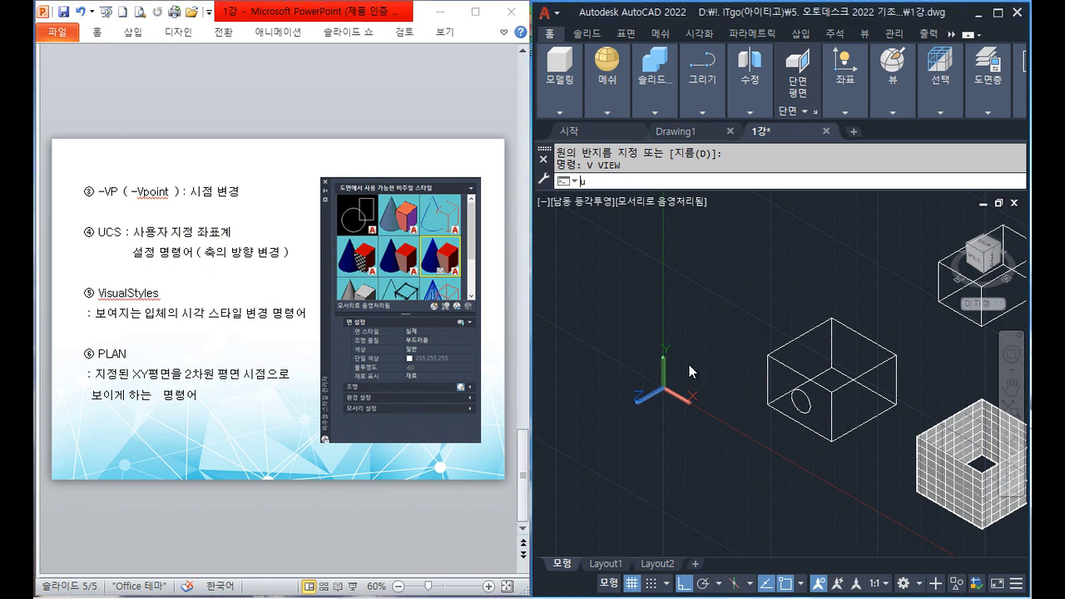
text(cs)
key(Return)
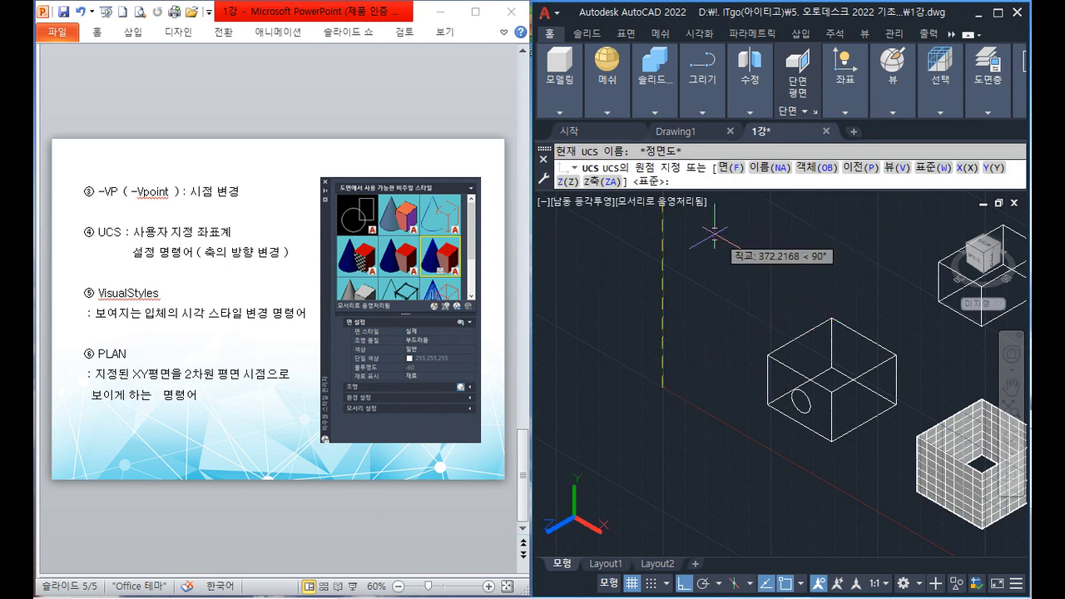
drag(676, 170, 654, 213)
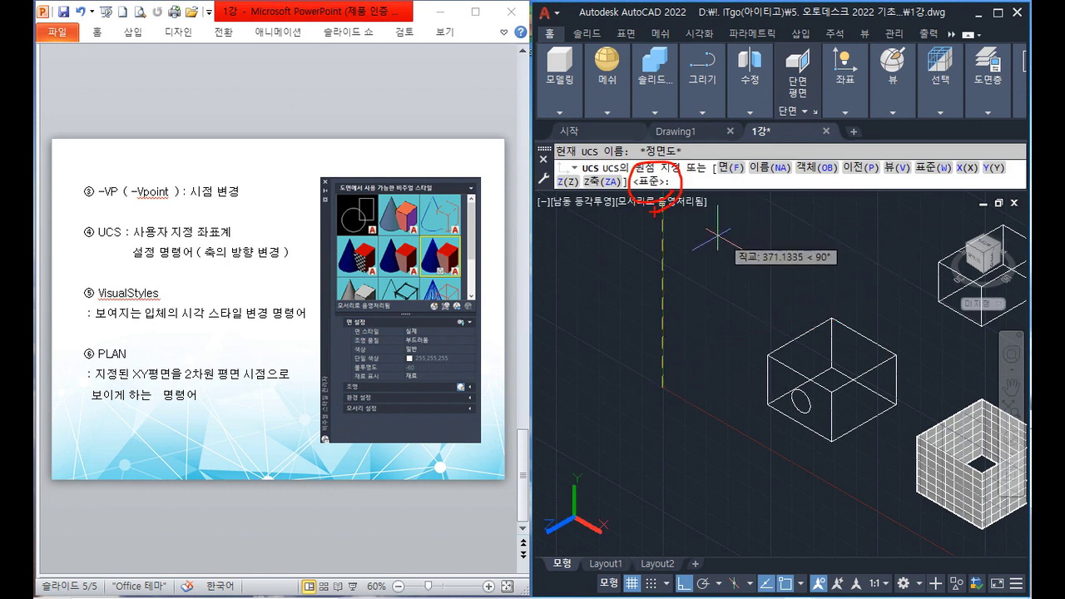
key(Escape)
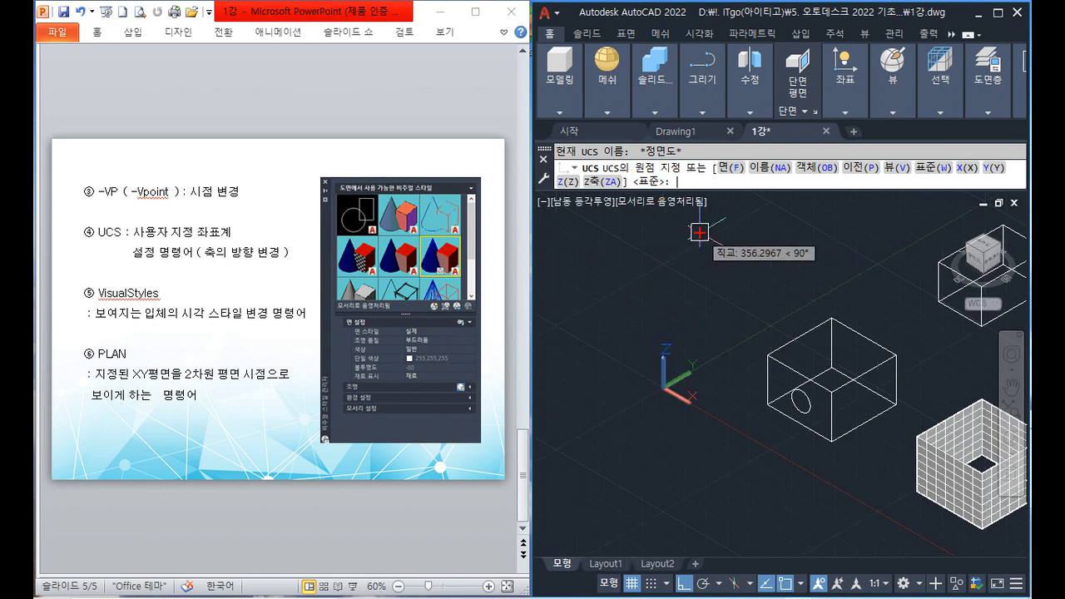
key(Return)
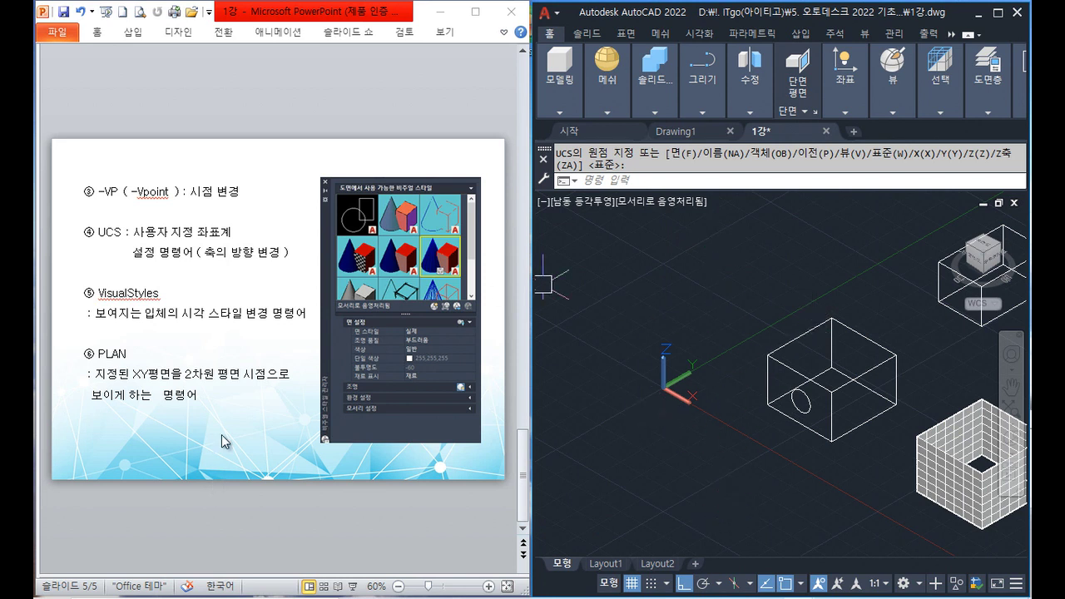
middle_drag(836, 490, 784, 477)
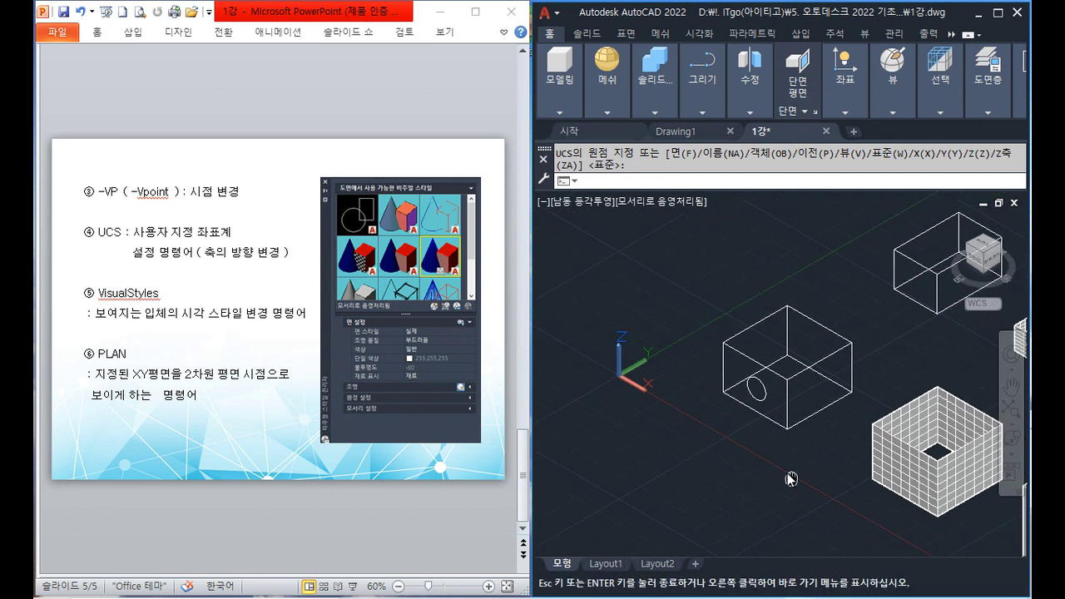
key(Return)
Step: Define a three-point UCS with its origin at the box's bottom corner and XY on the circled face
text(ucs)
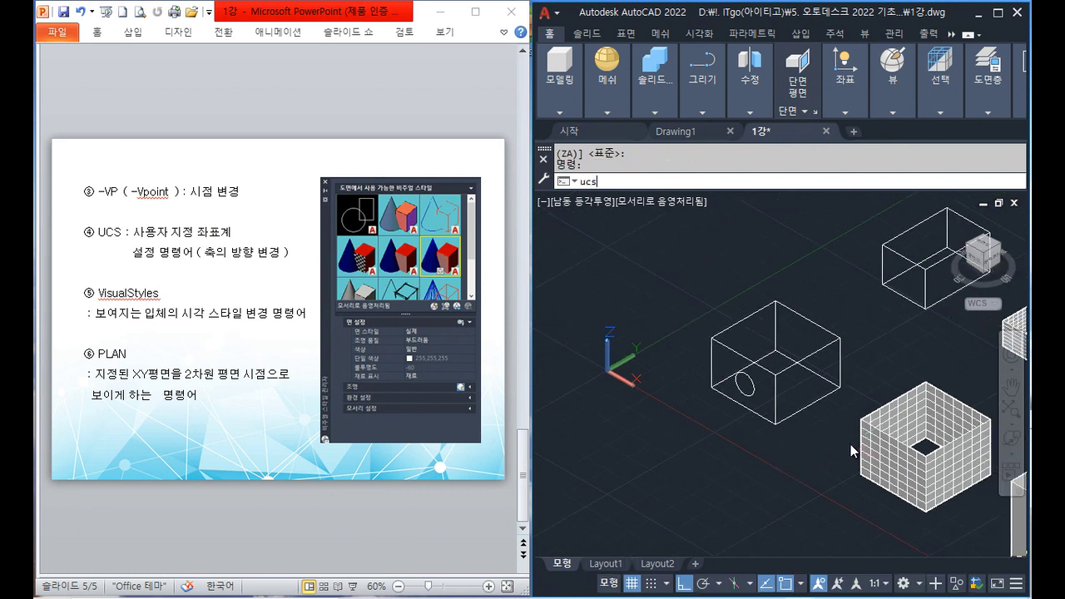
key(Return)
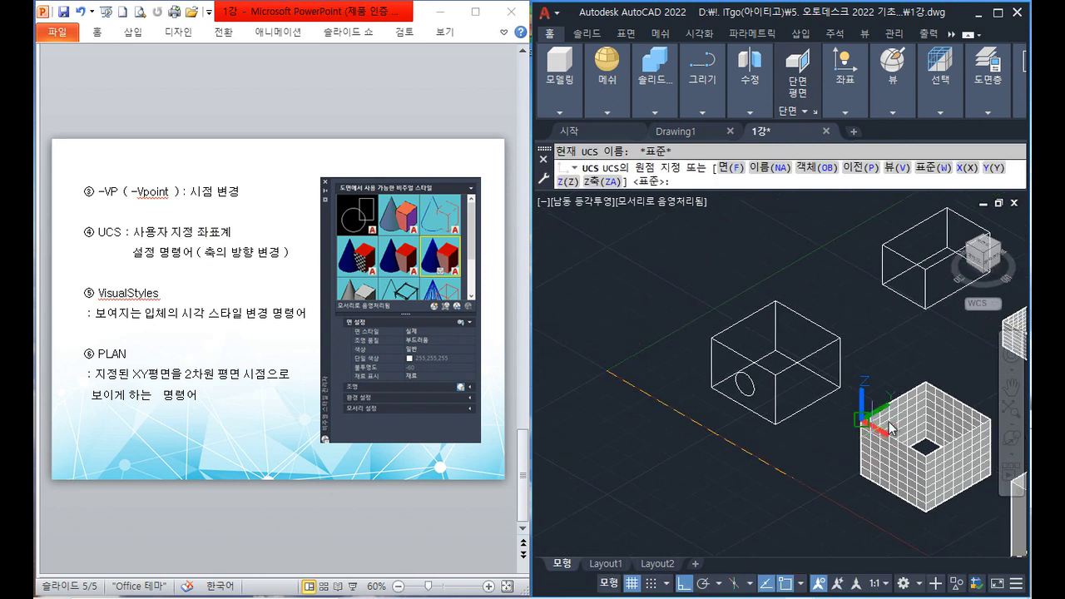
scroll(801, 408, up, 1)
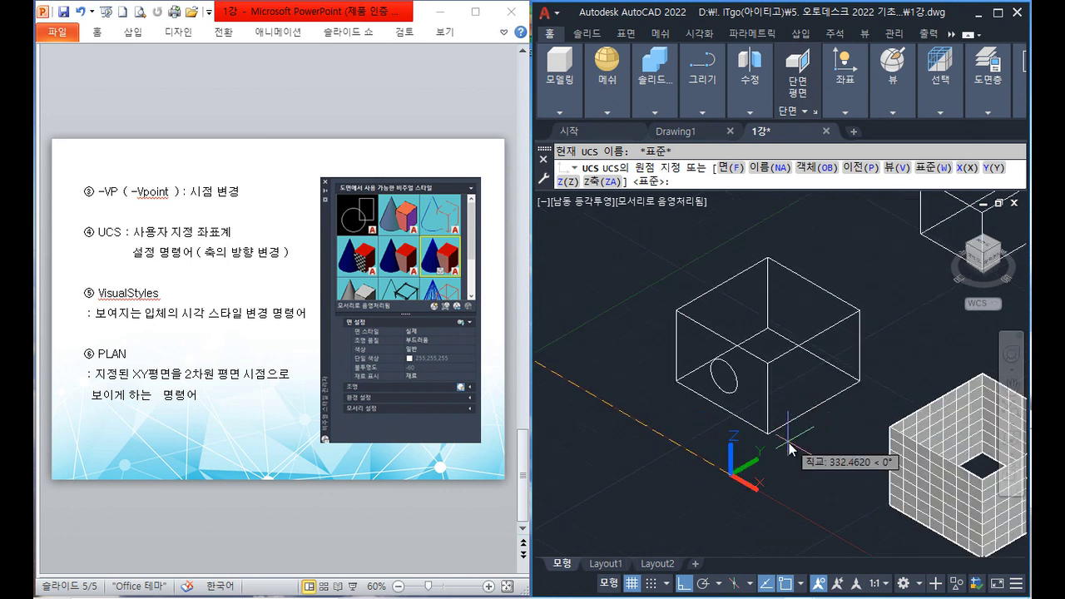
click(773, 442)
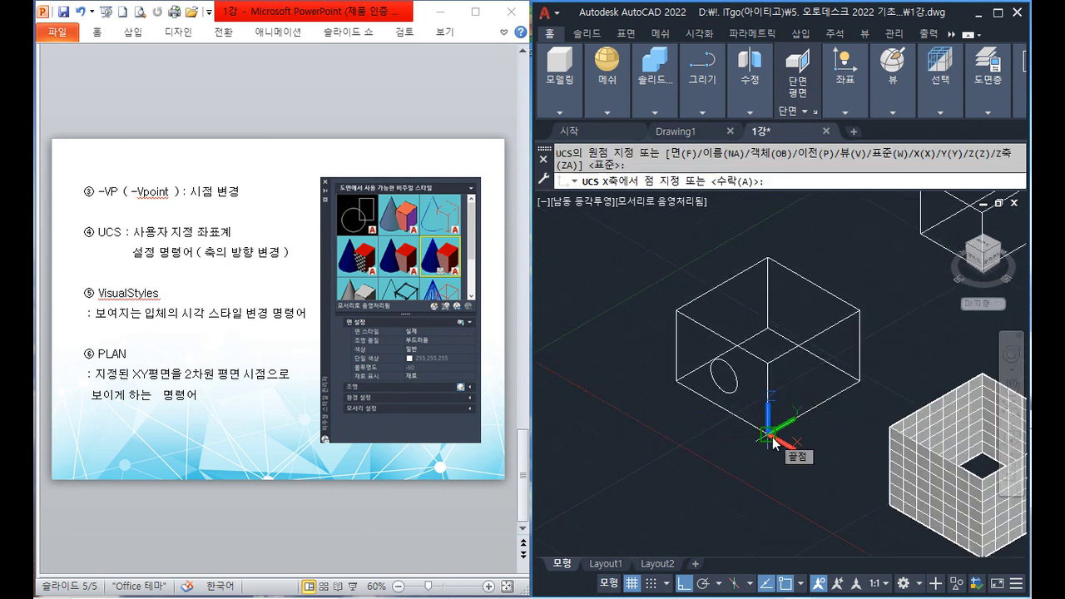
click(858, 385)
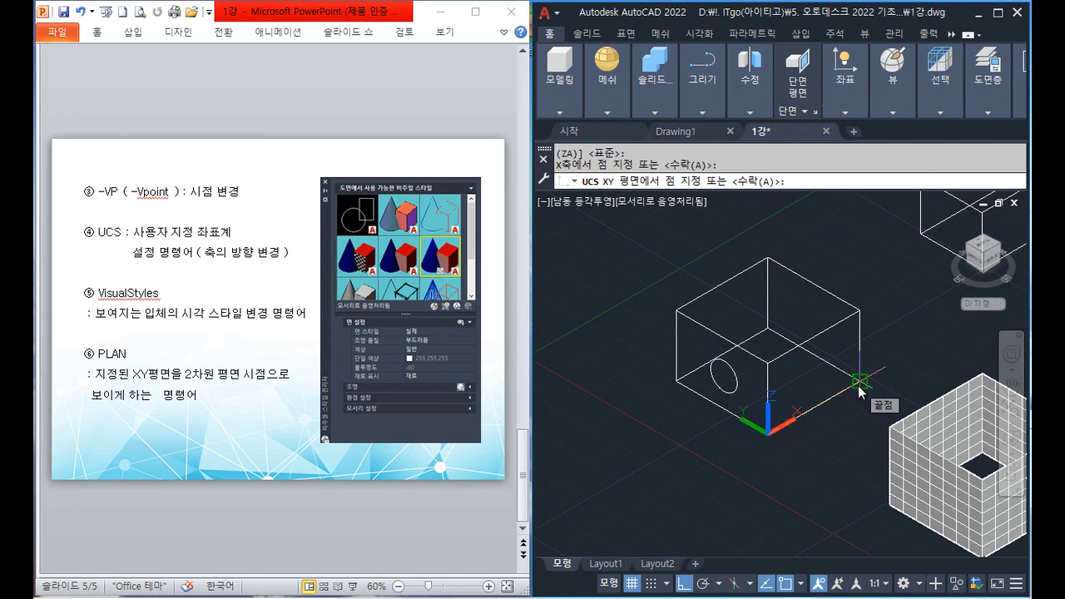
click(767, 366)
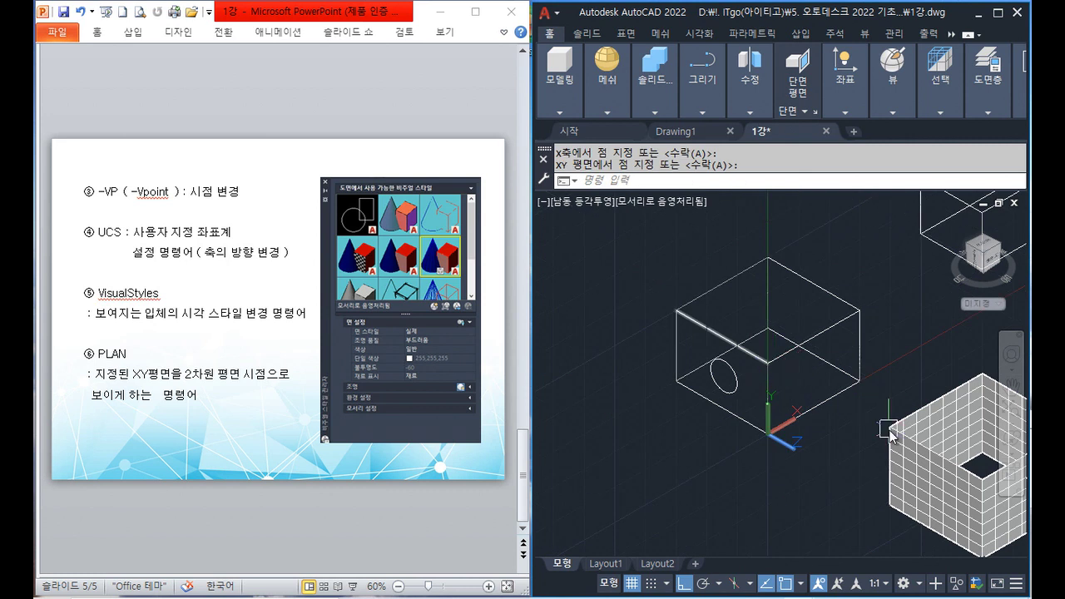
scroll(841, 454, down, 3)
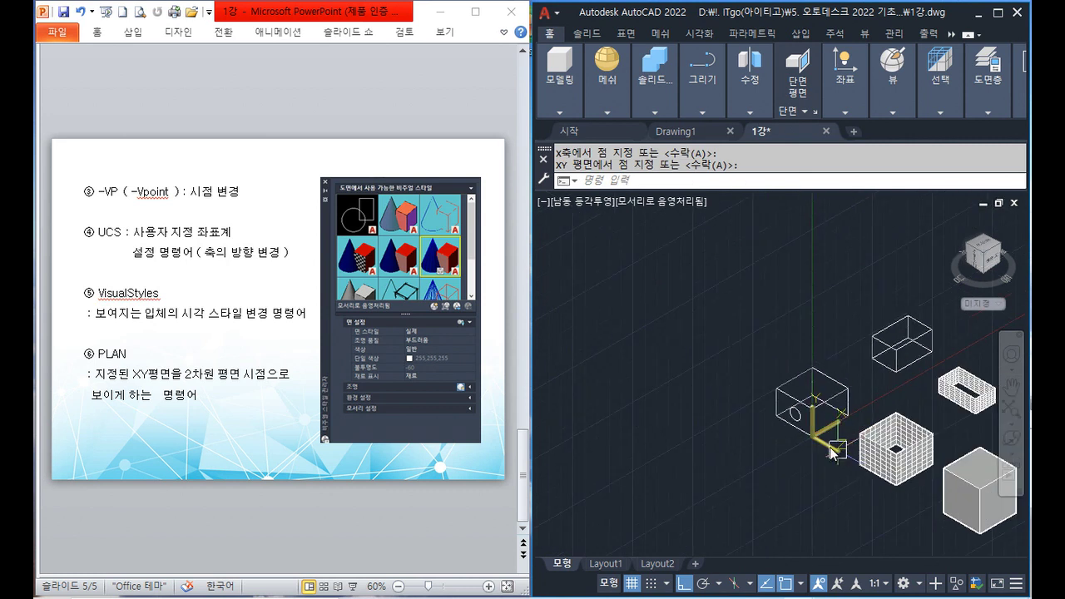
scroll(832, 429, up, 2)
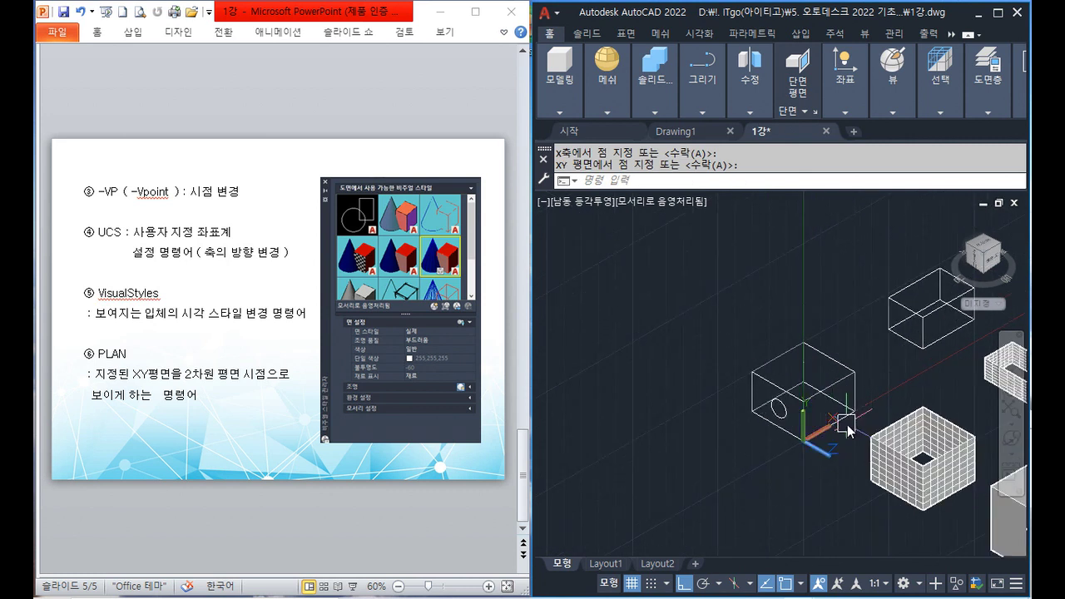
click(802, 416)
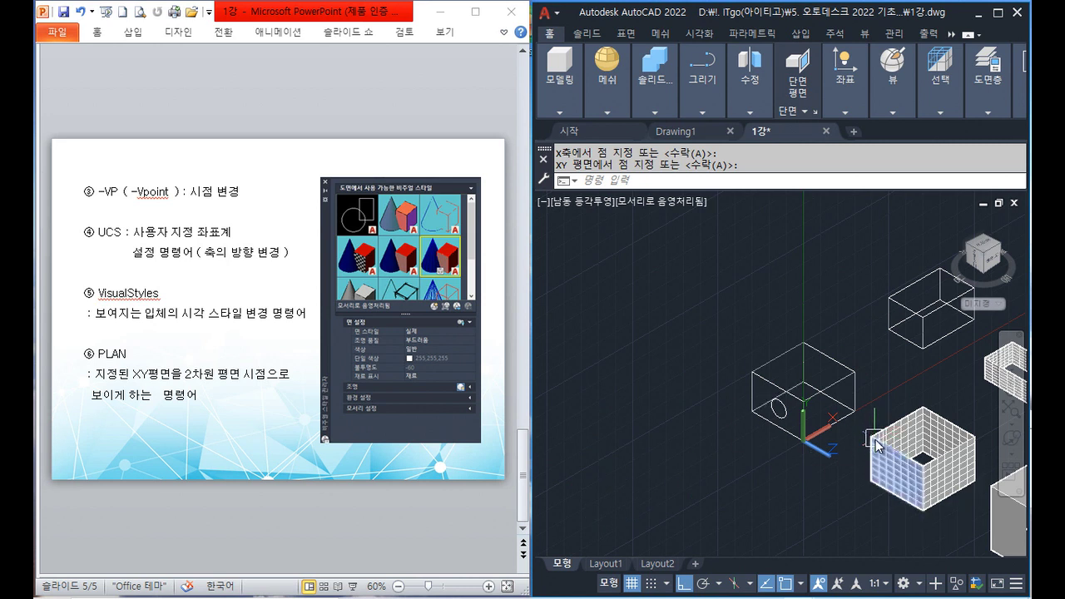
Step: Reset the UCS to World and zoom out until all six solids are in view
text(u)
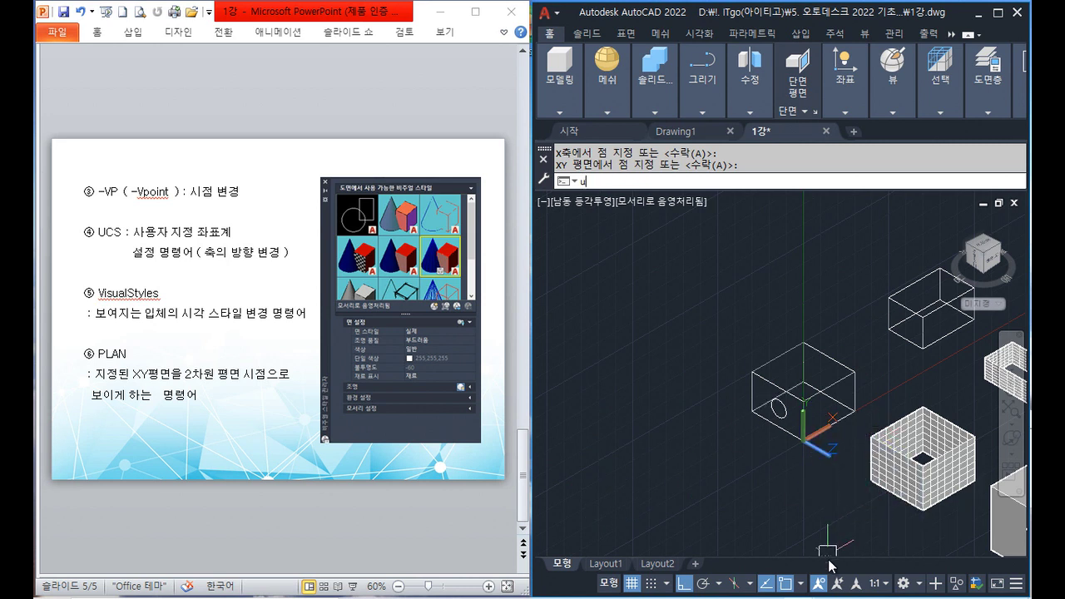
text(s)
key(Return)
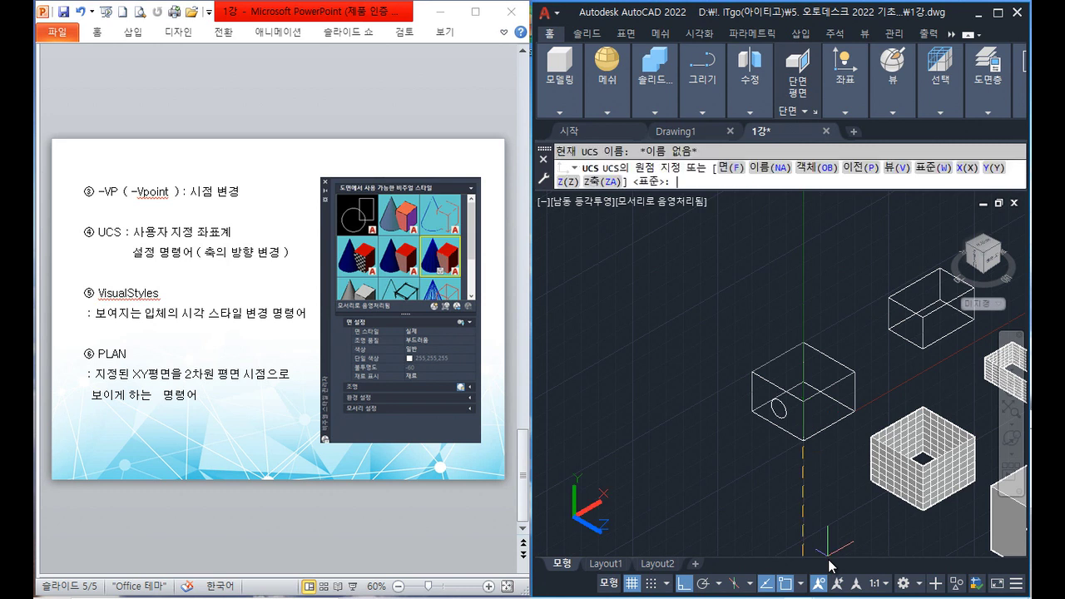
key(Return)
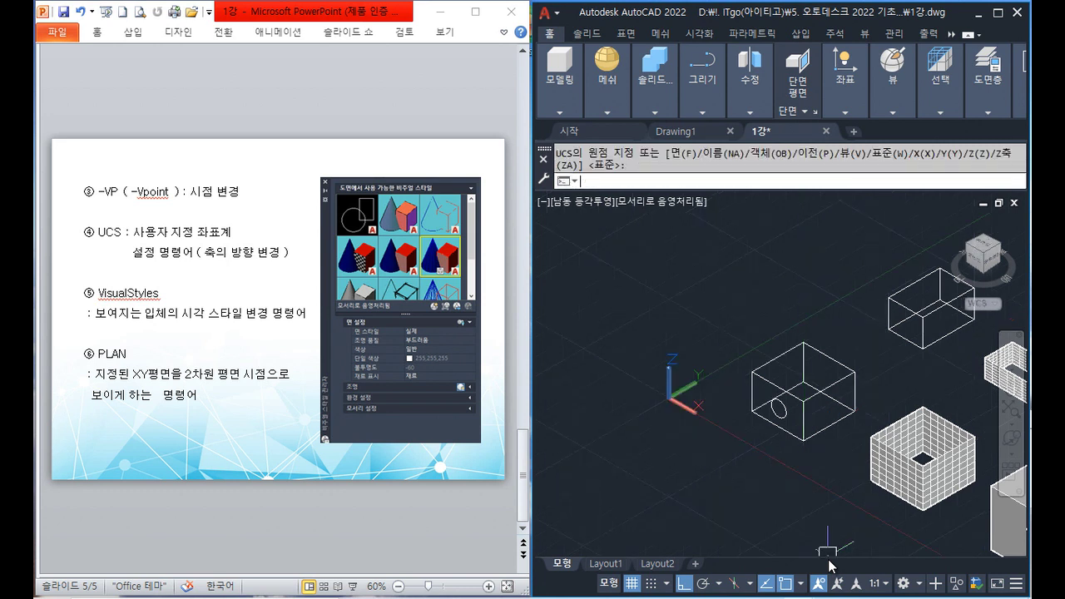
key(Return)
scroll(837, 464, down, 2)
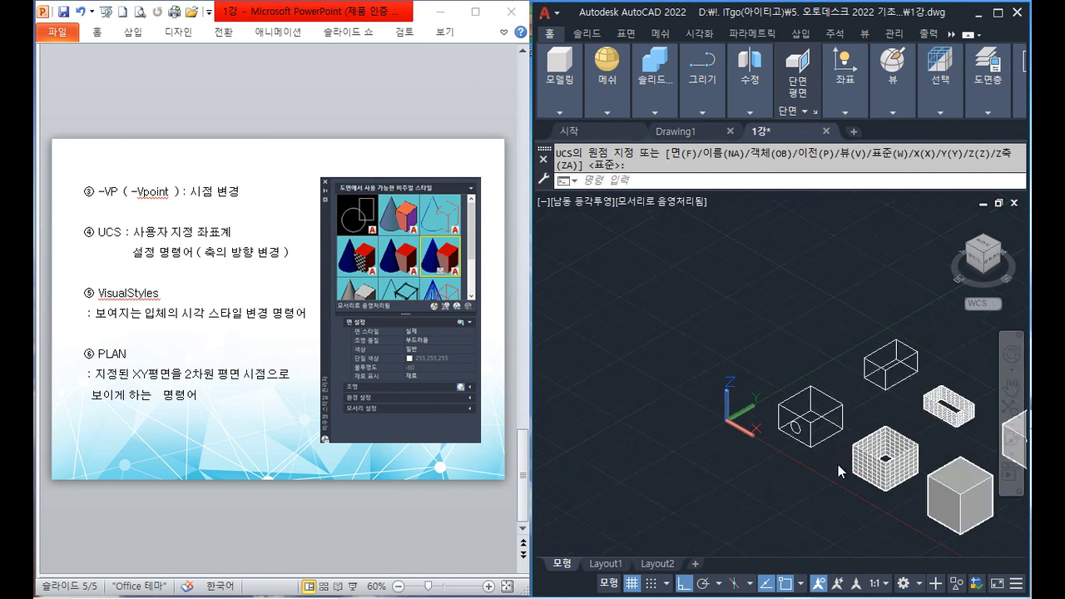
scroll(838, 464, down, 1)
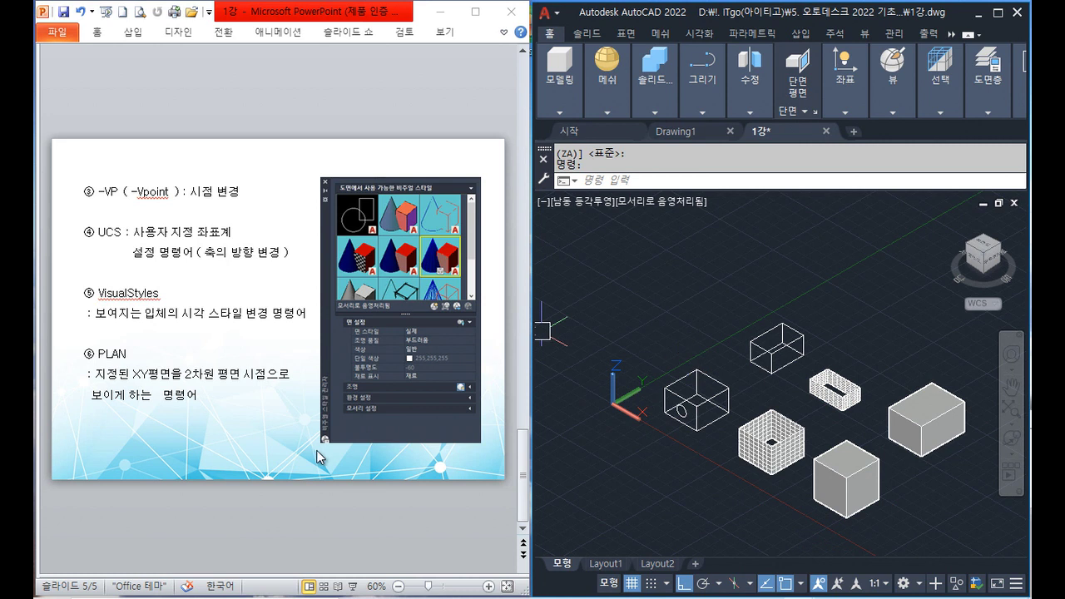
Step: In the View Manager, select the Front preset view and set it current
text(v)
key(Return)
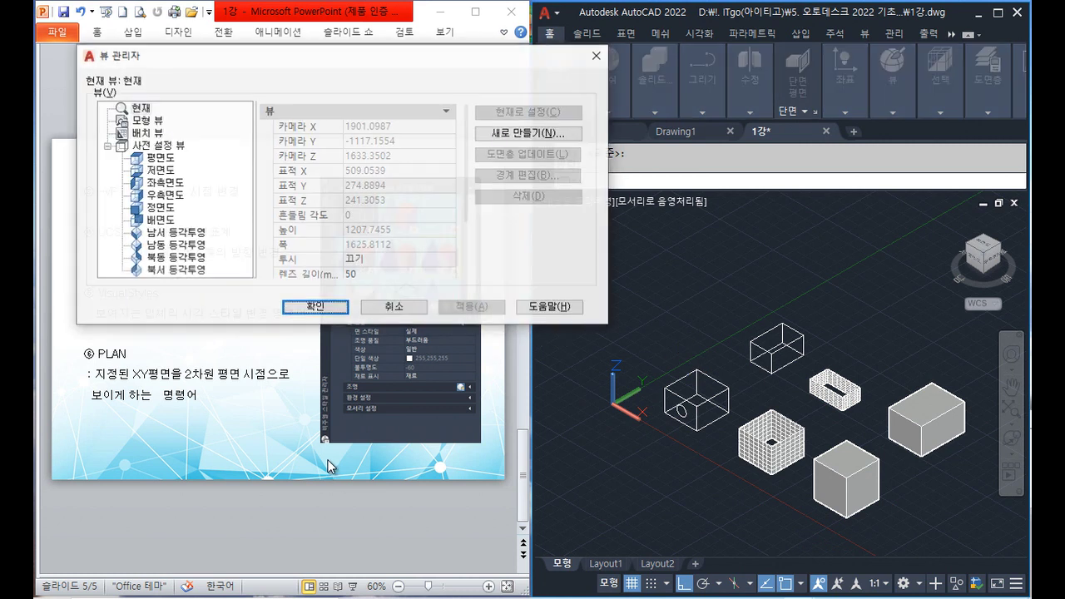
drag(123, 148, 200, 223)
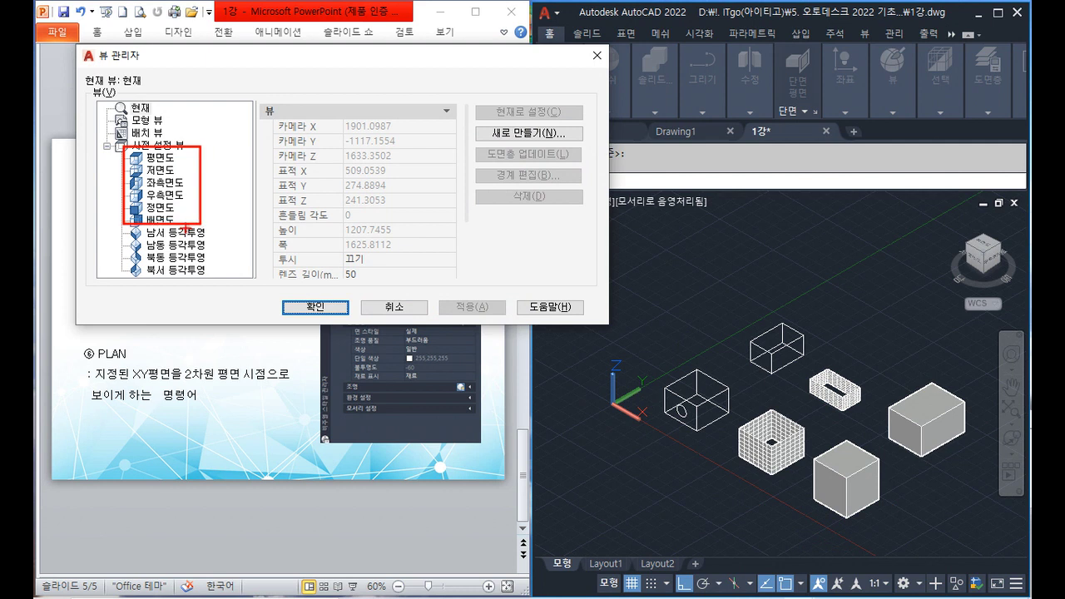
drag(125, 223, 215, 284)
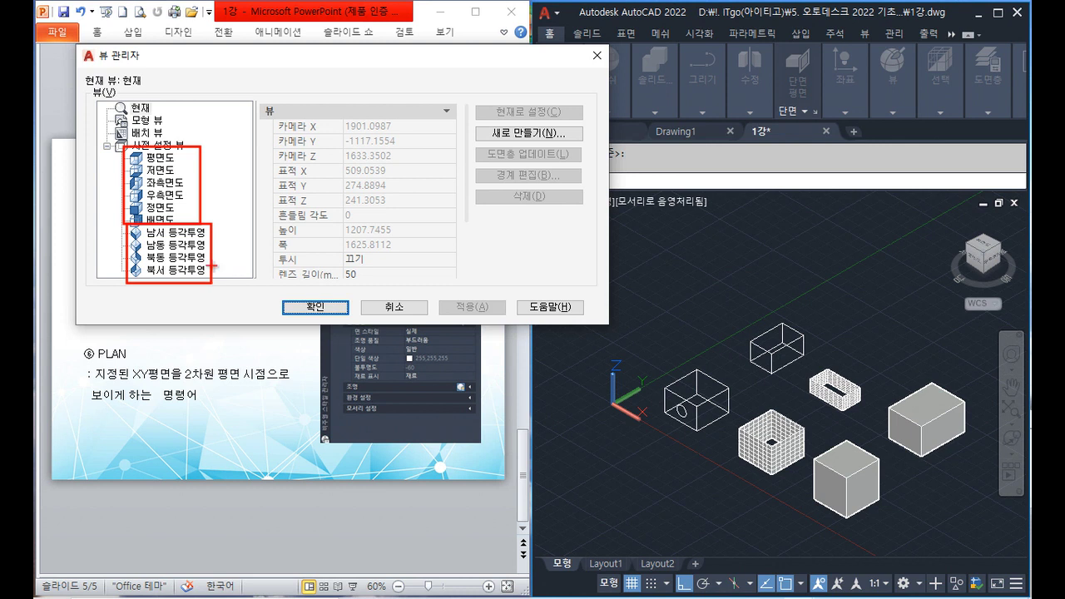
drag(209, 261, 230, 242)
drag(670, 421, 637, 433)
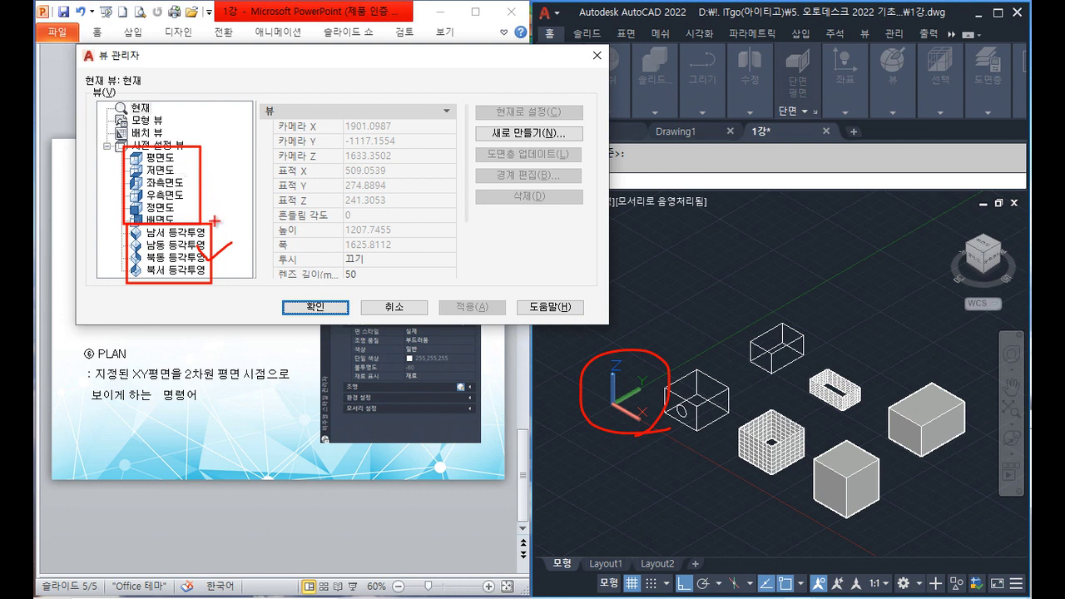
key(Escape)
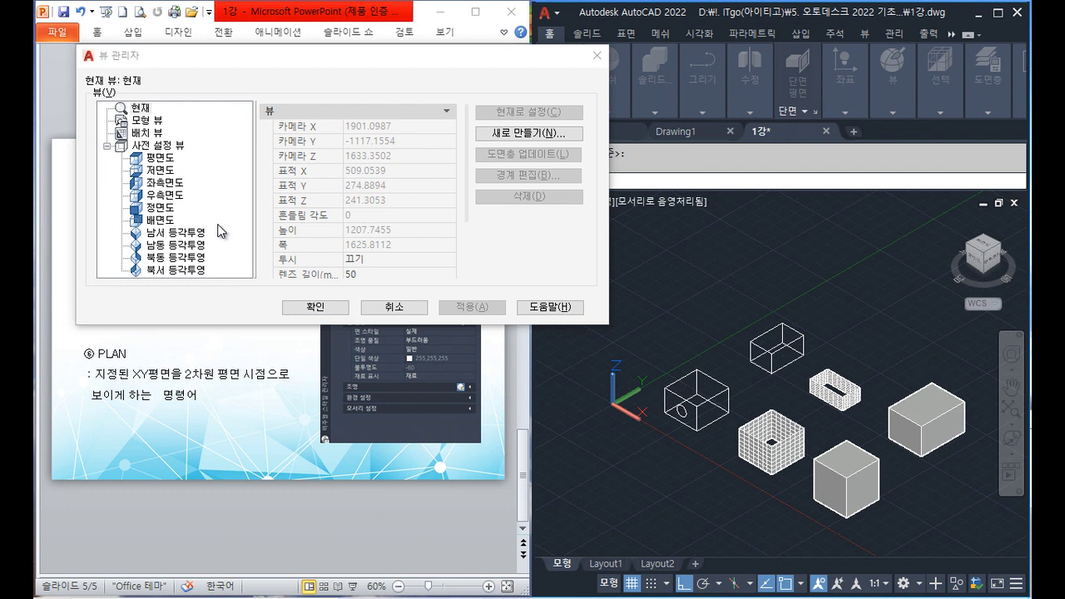
click(221, 231)
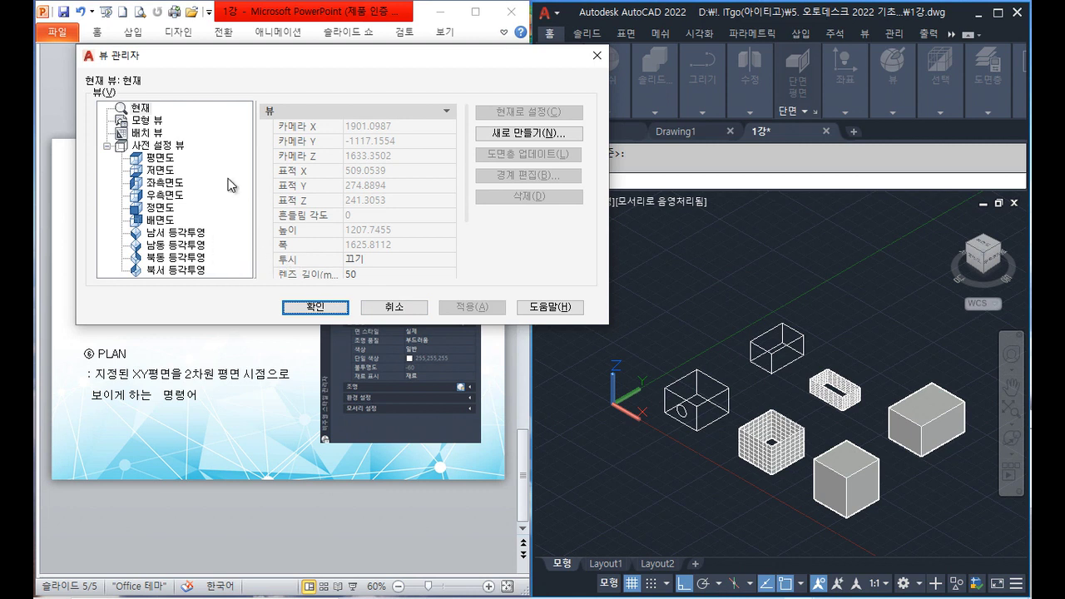
click(160, 208)
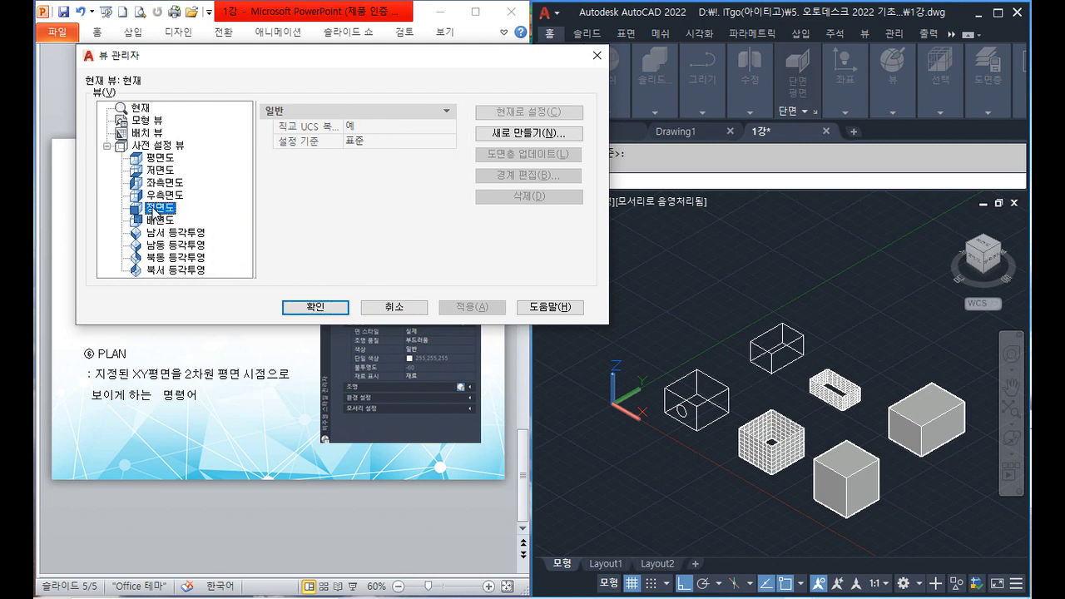
click(520, 112)
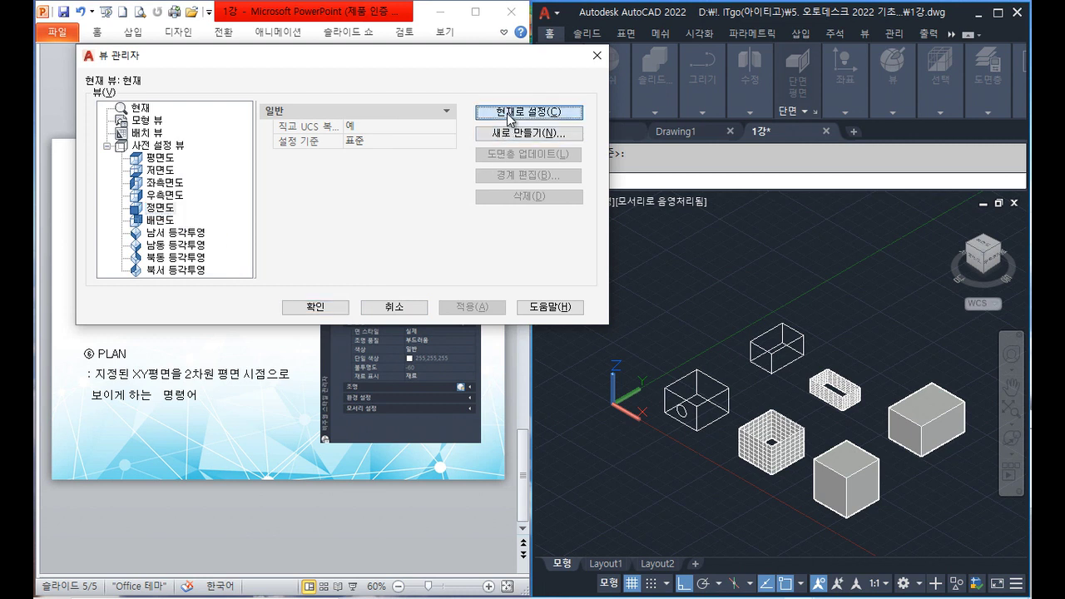
Step: Apply the Front view, reposition the boxes lower-left, and reopen the View Manager with V
click(337, 307)
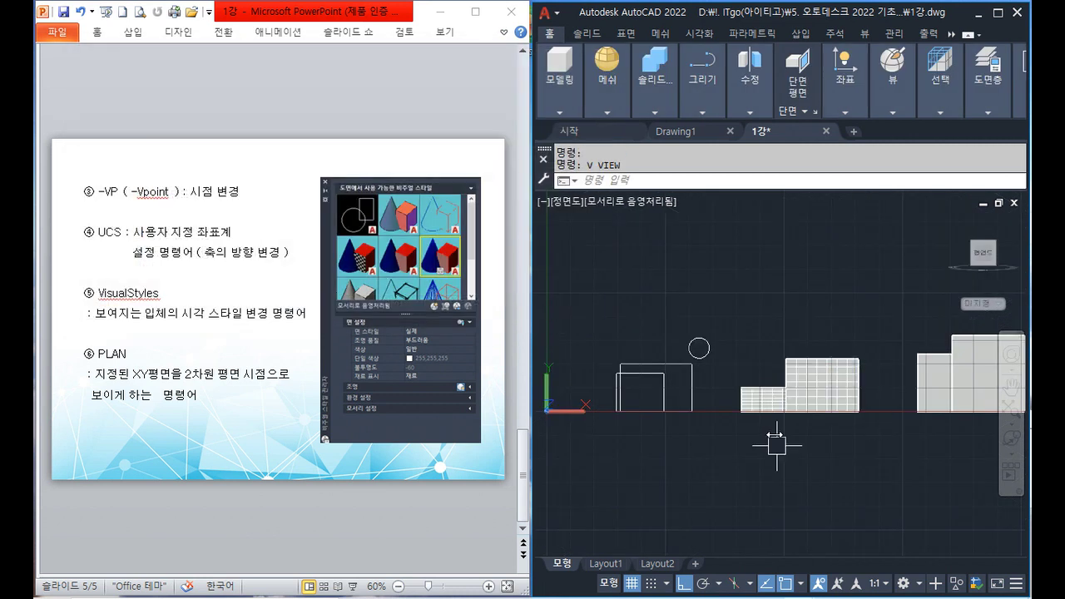
scroll(767, 362, down, 3)
middle_drag(767, 362, 735, 388)
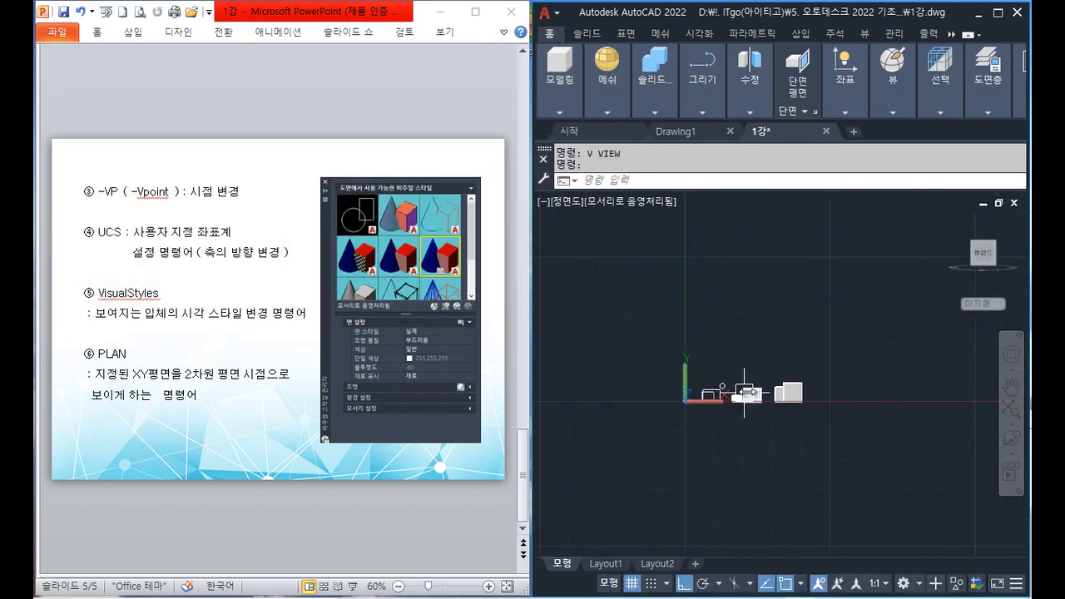
scroll(734, 388, up, 2)
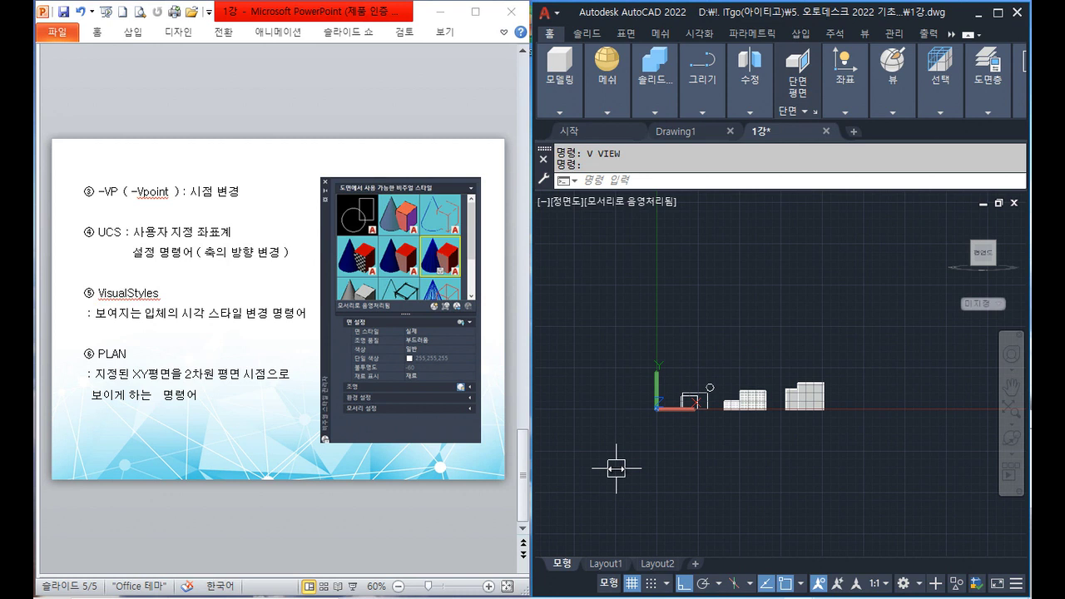
text(v)
key(Return)
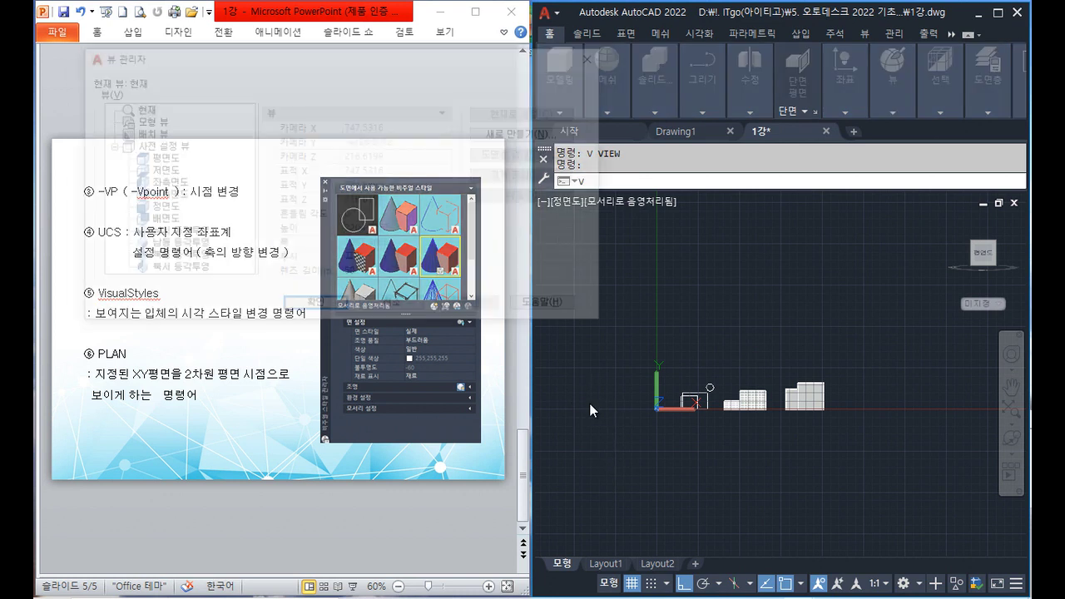
Step: Apply the SE Isometric preset view, then briefly select the front box and pan slightly right
double_click(191, 246)
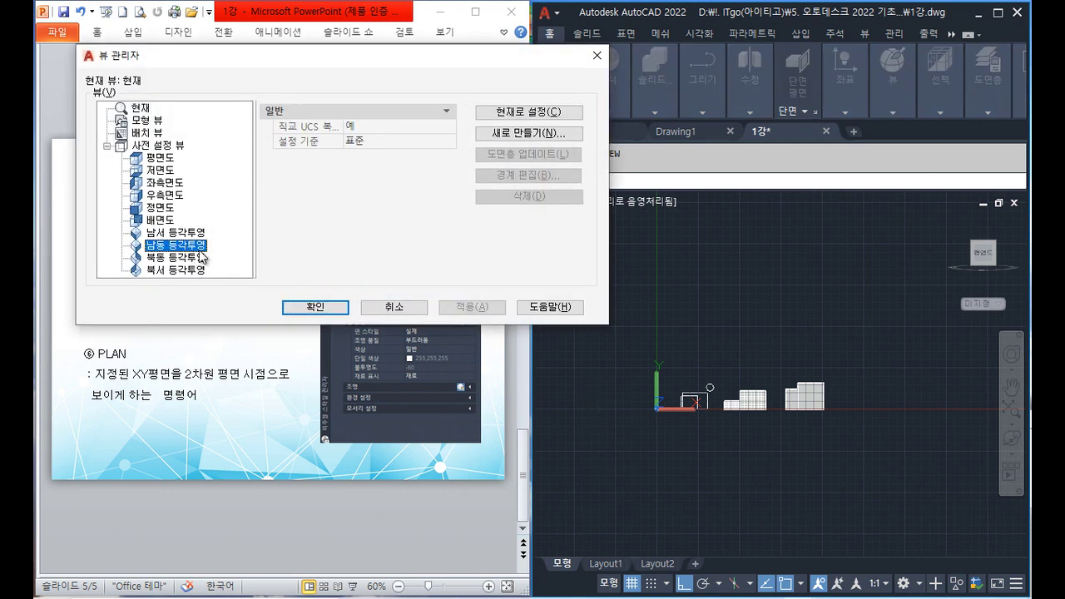
click(316, 306)
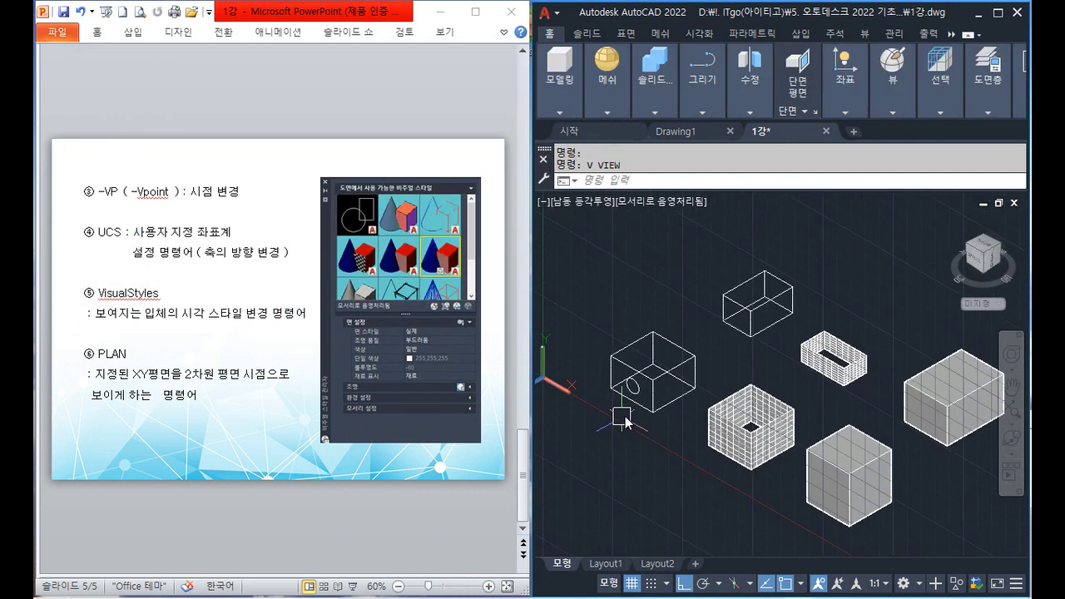
click(778, 461)
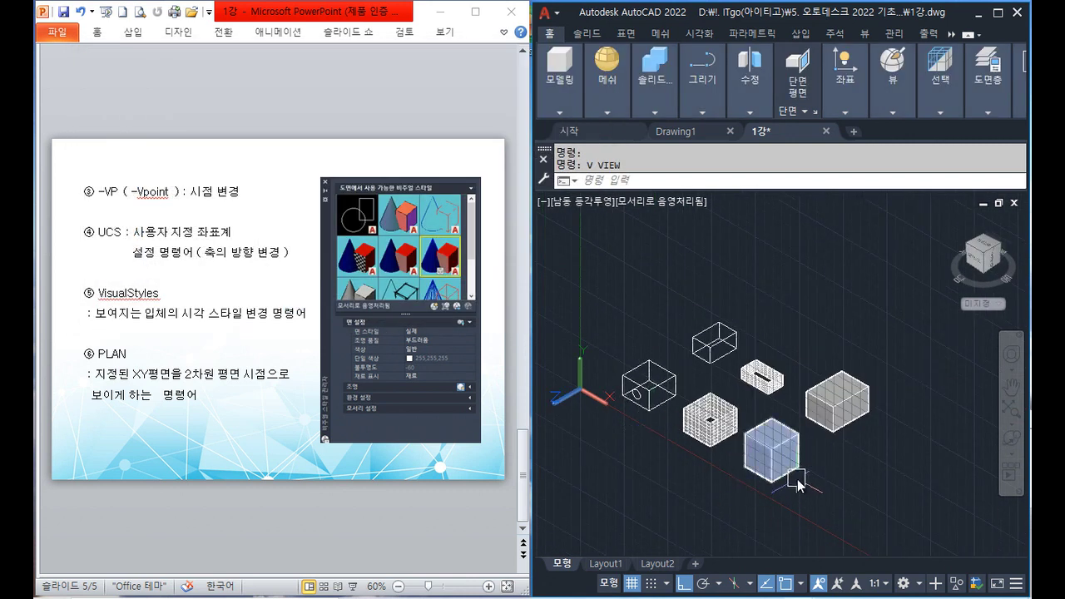
key(Escape)
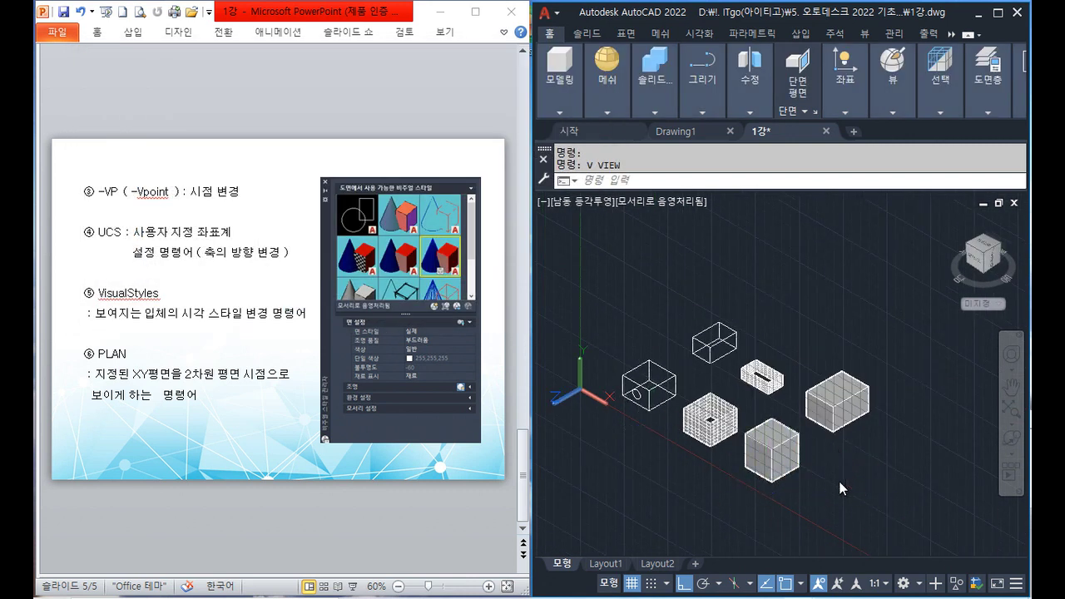
middle_drag(838, 485, 884, 475)
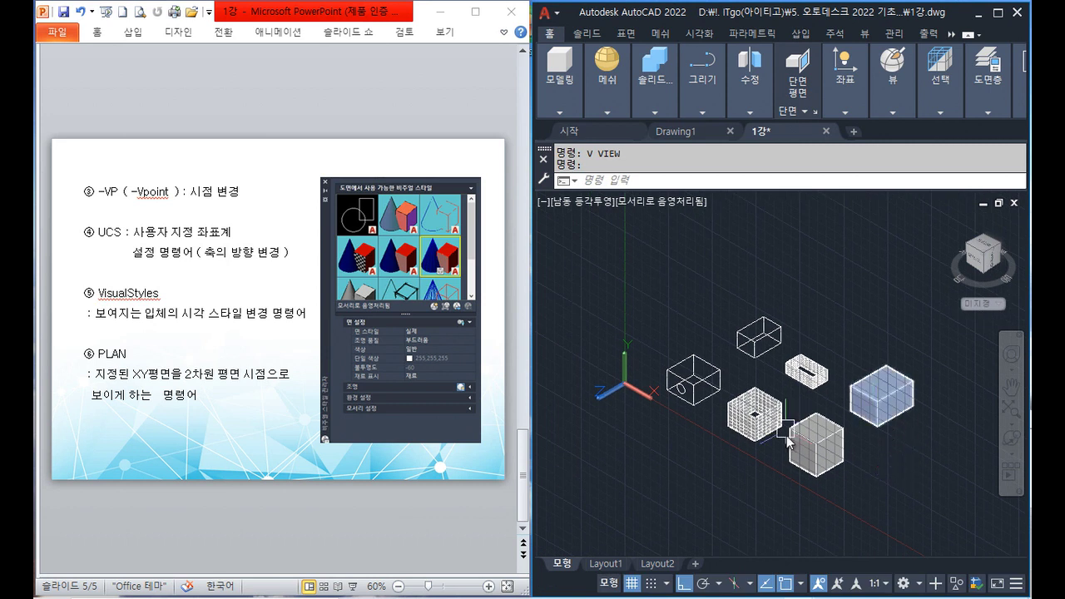
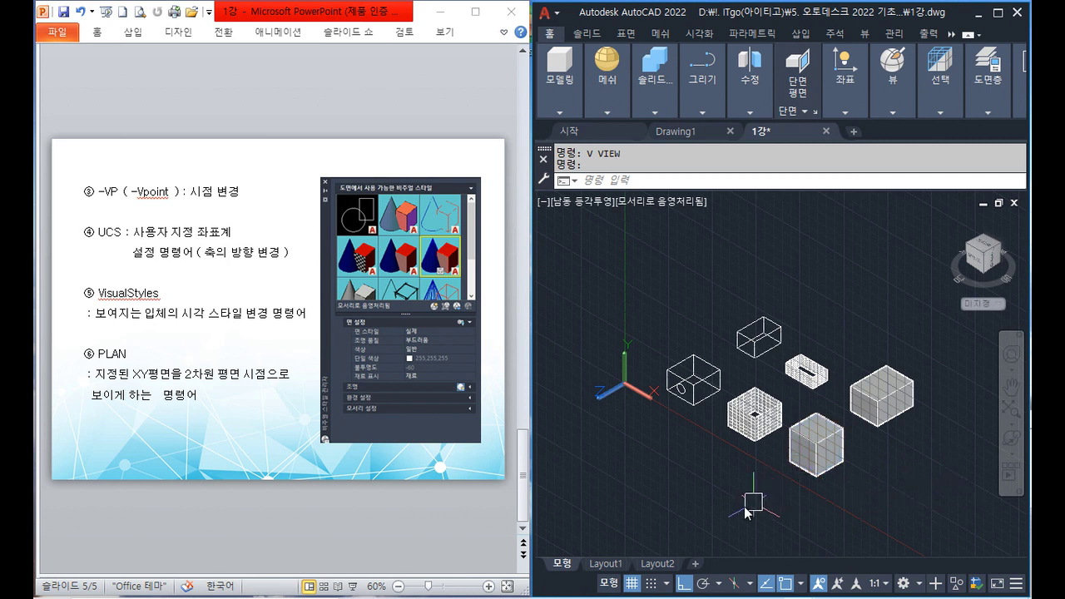
Step: Mark the solids and the PLAN entry on the slide, then clear the annotations
drag(587, 482, 698, 427)
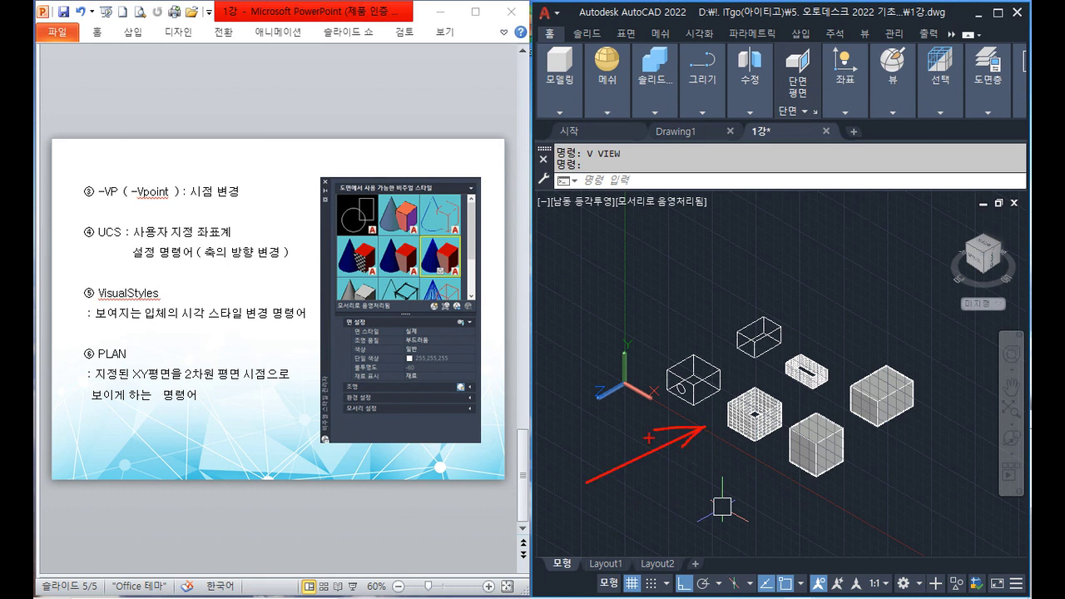
key(Escape)
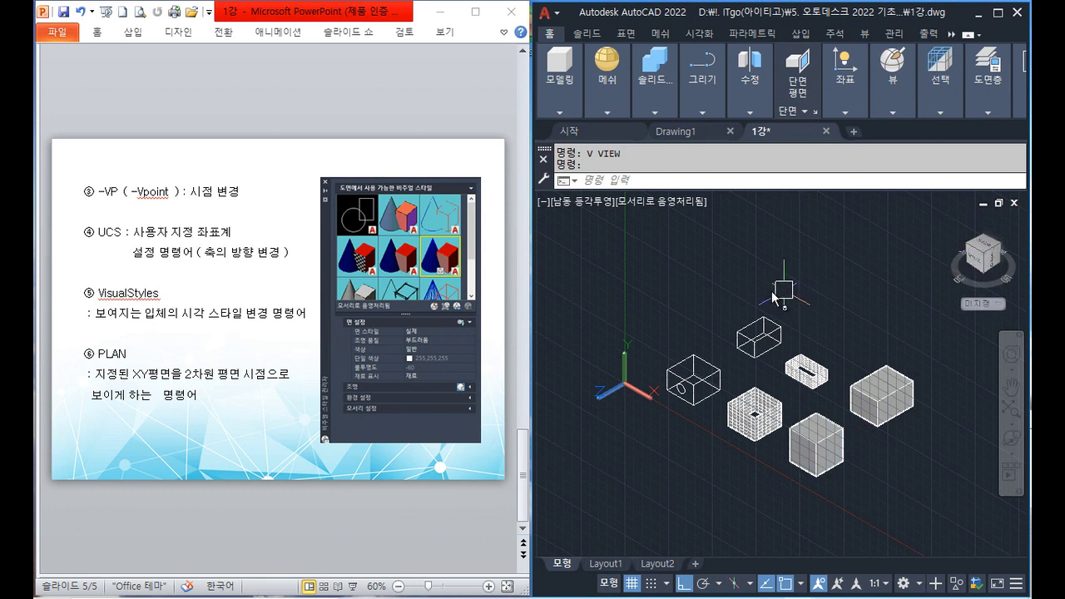
mouse_move(75, 340)
mouse_down()
mouse_move(185, 386)
mouse_move(294, 381)
mouse_up()
drag(91, 409, 211, 409)
key(Escape)
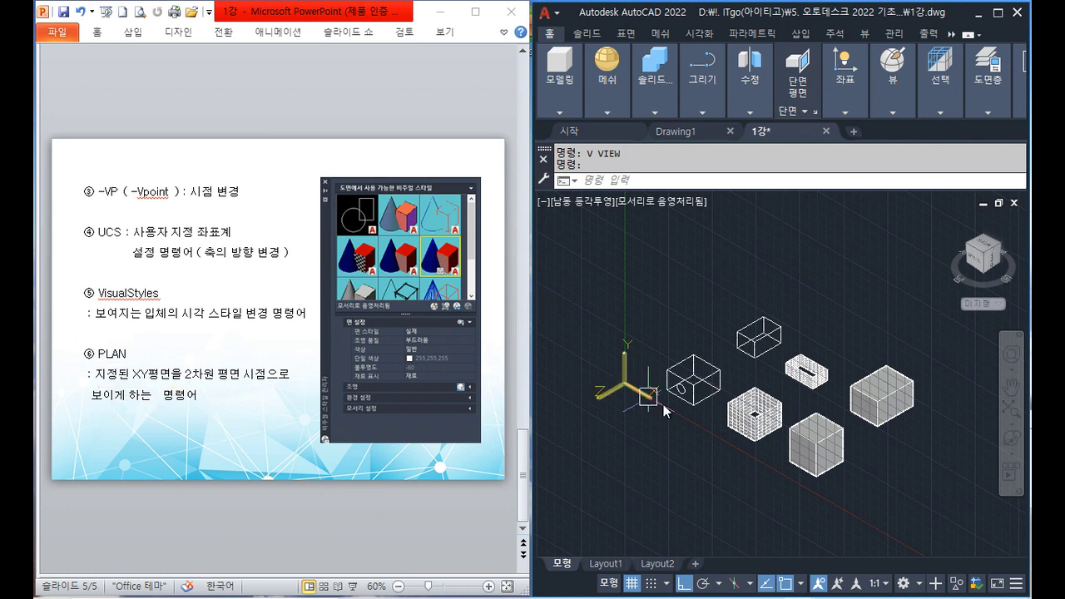
Step: Show the solids in plan view of the current UCS with PLAN
text(pl)
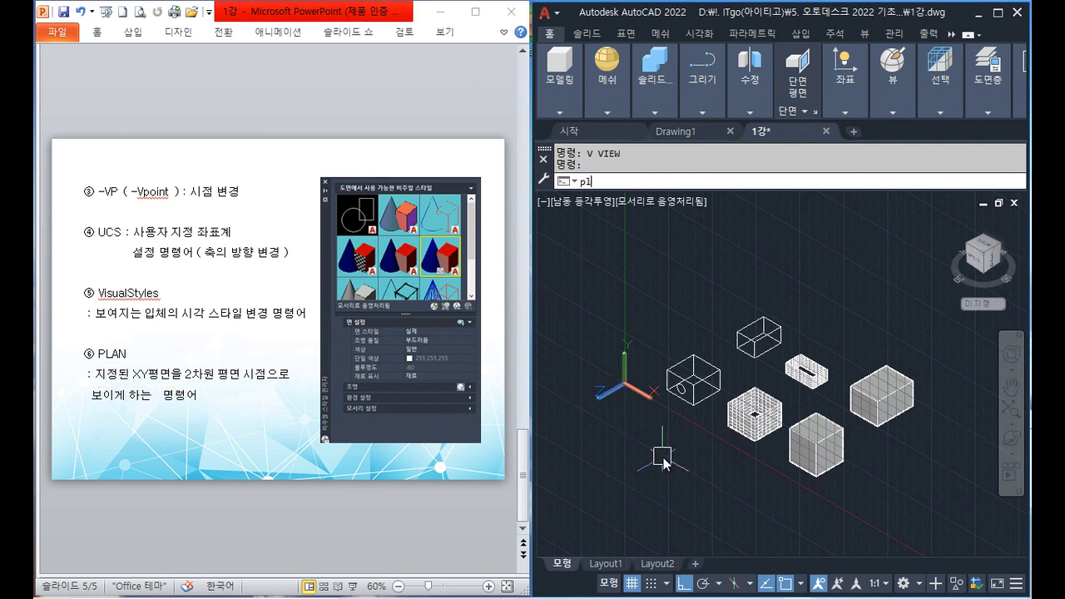
text(an)
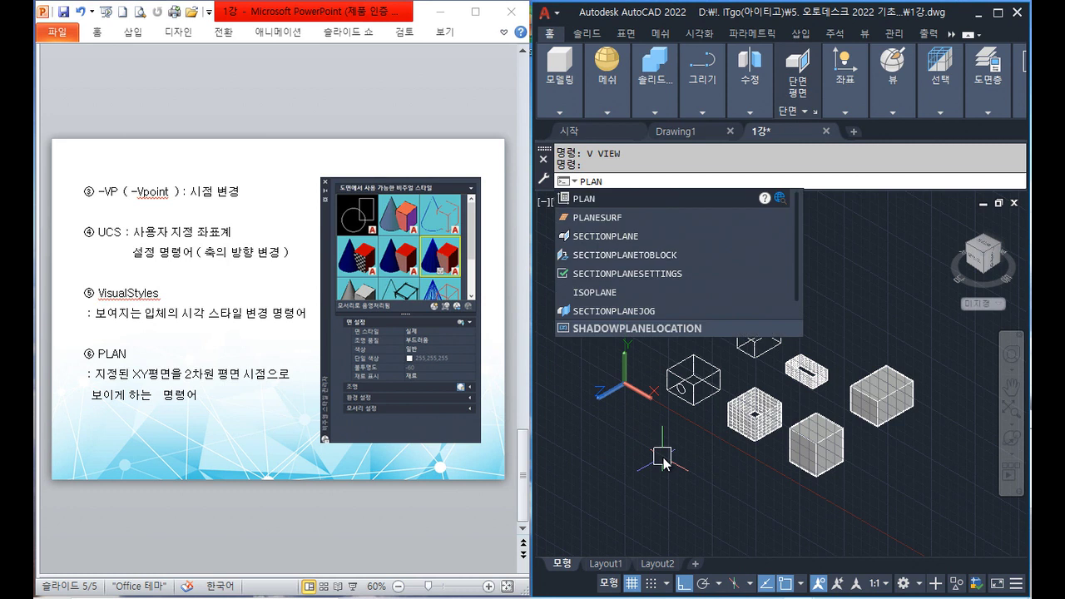
key(Return)
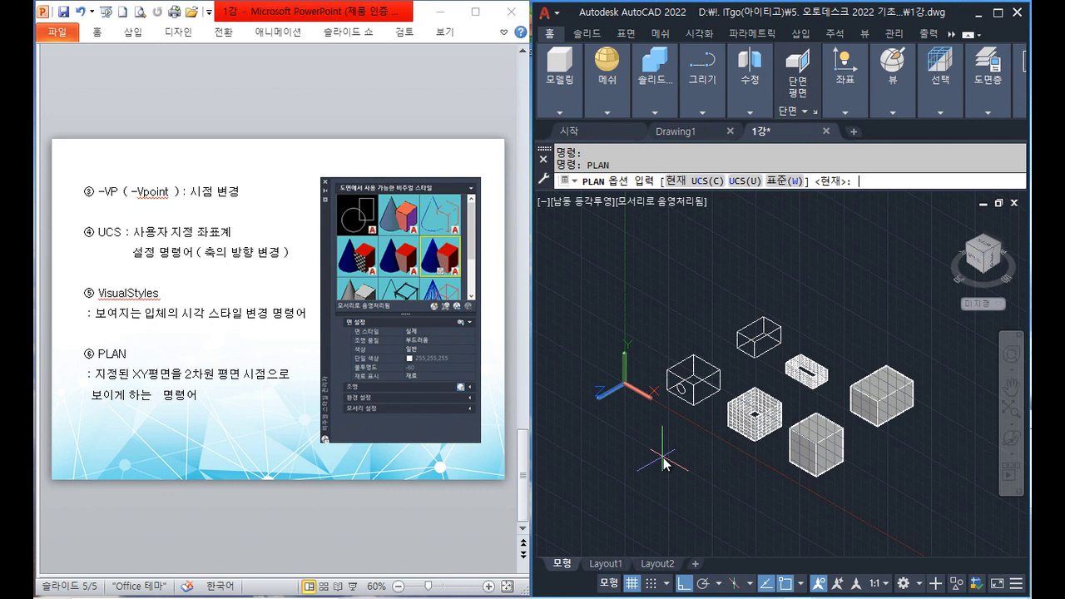
key(Return)
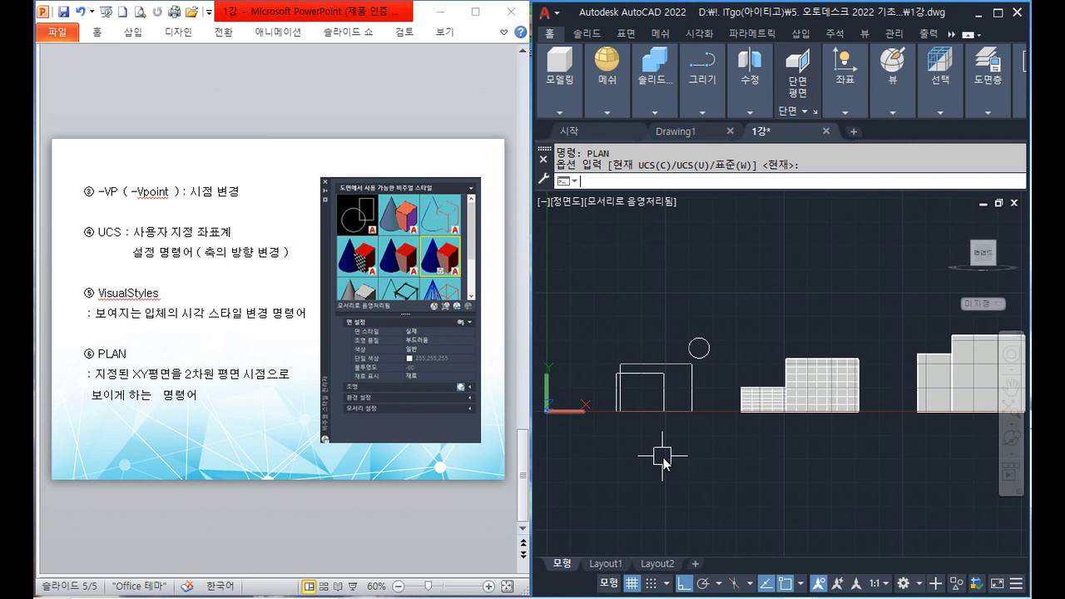
Step: Reset the UCS to World, then show the boxes in plan (top) view
text(ucs)
key(Return)
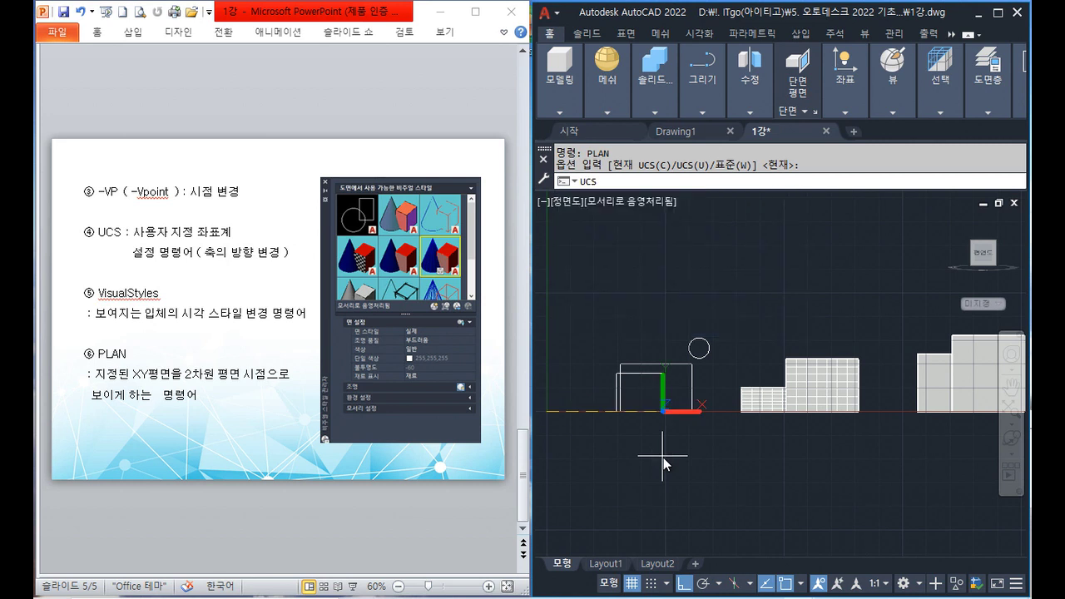
key(Return)
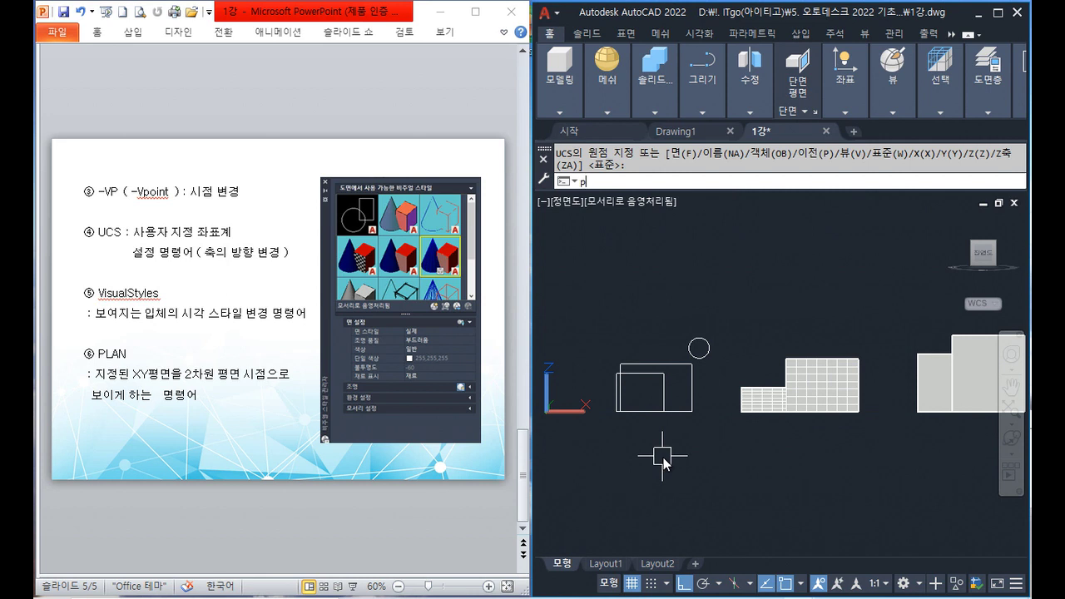
text(n)
key(Return)
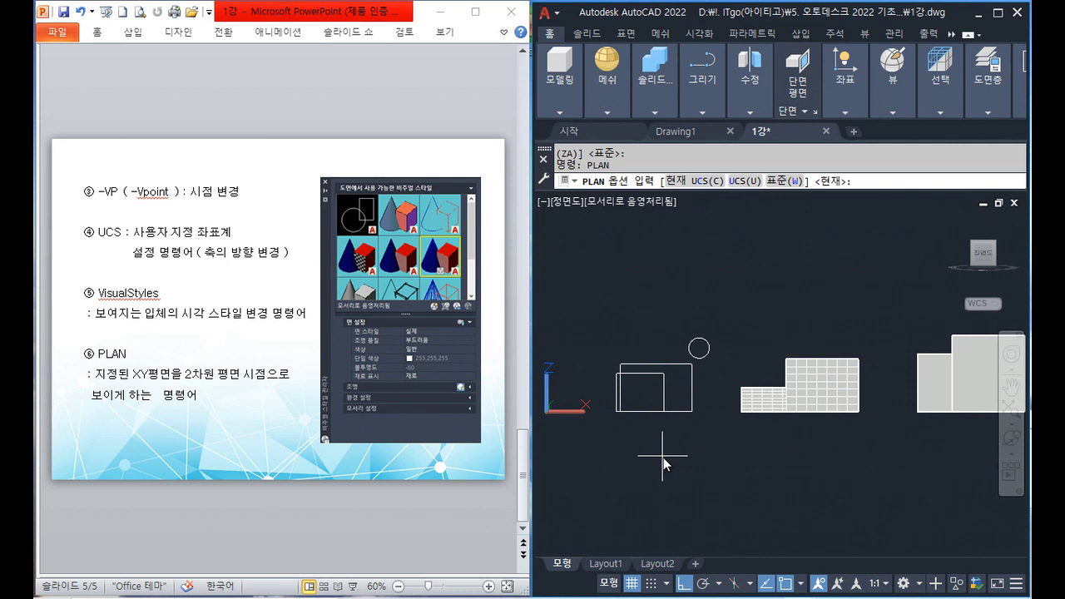
key(Return)
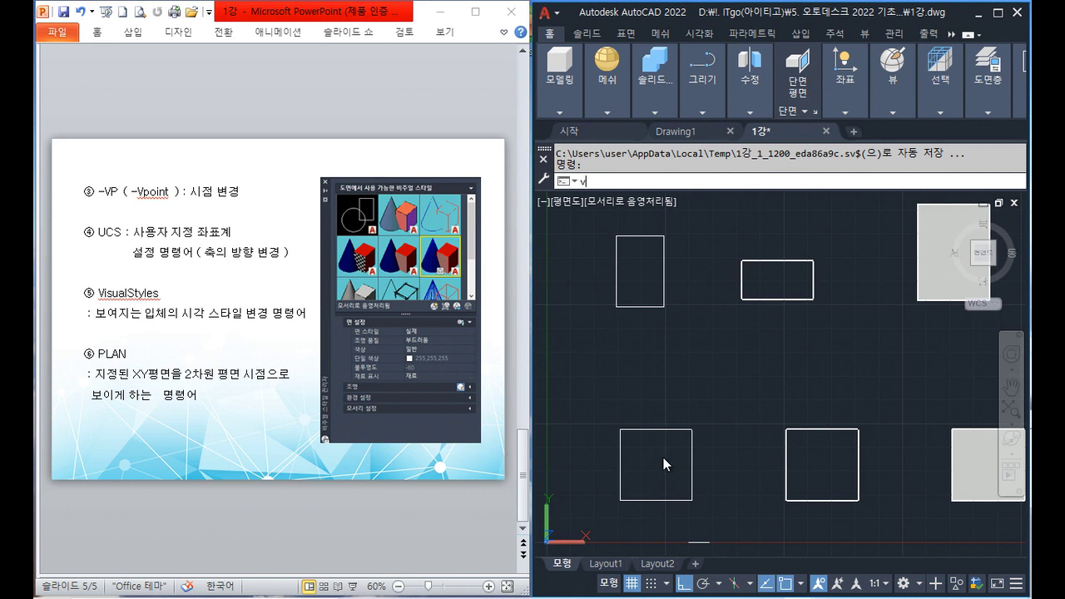
Step: Switch the viewport to the SE Isometric preset view in the View Manager
key(Return)
click(211, 246)
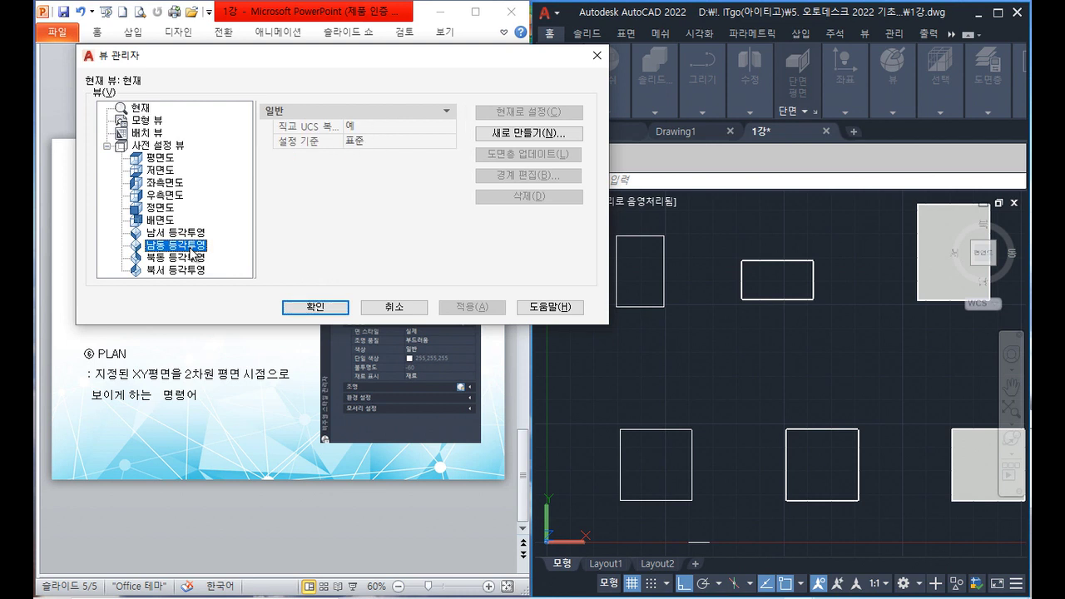
click(323, 306)
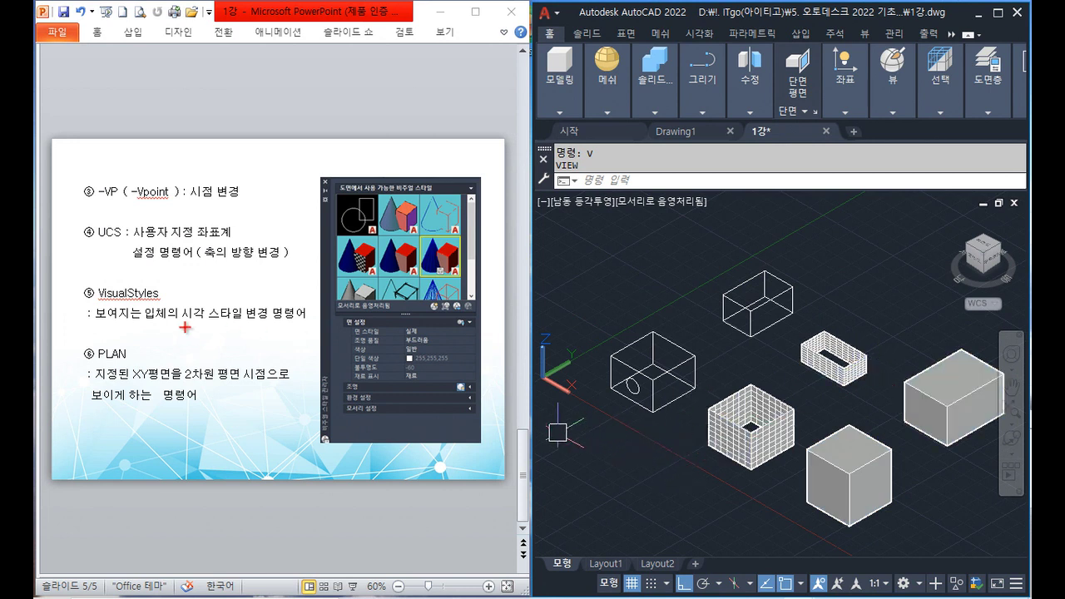
Step: Highlight VisualStyles on the slide, then launch the Visual Styles Manager with VISU
drag(80, 280, 170, 303)
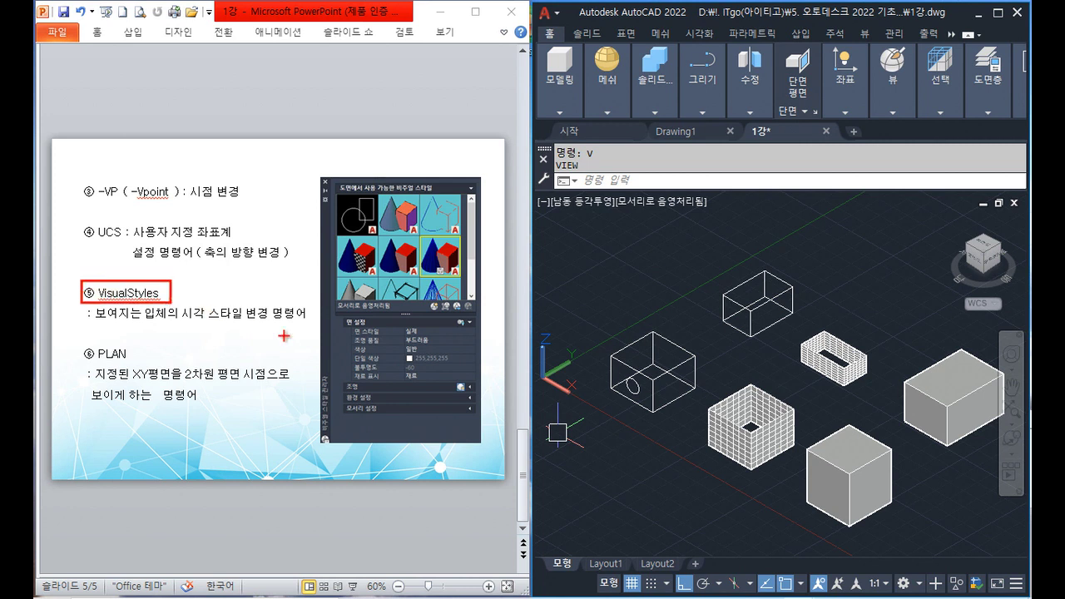
key(Escape)
text(v)
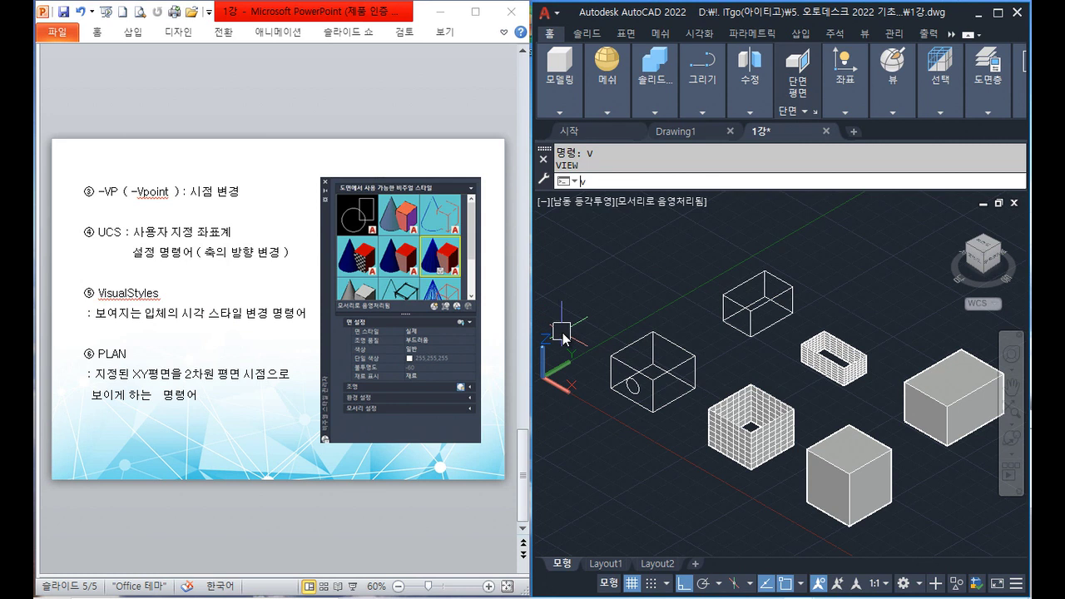
text(isu)
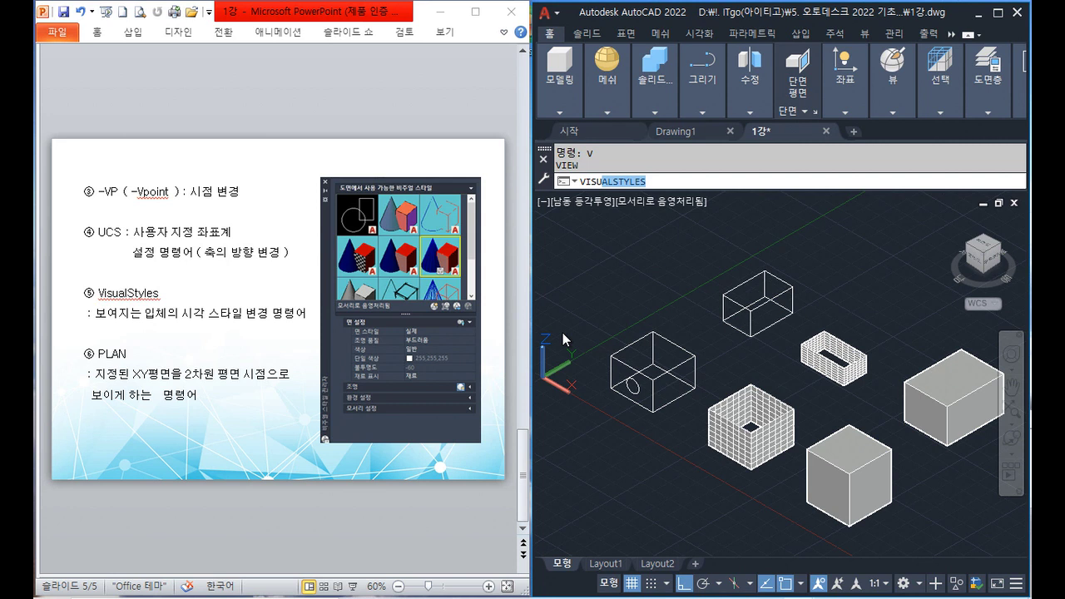
key(Return)
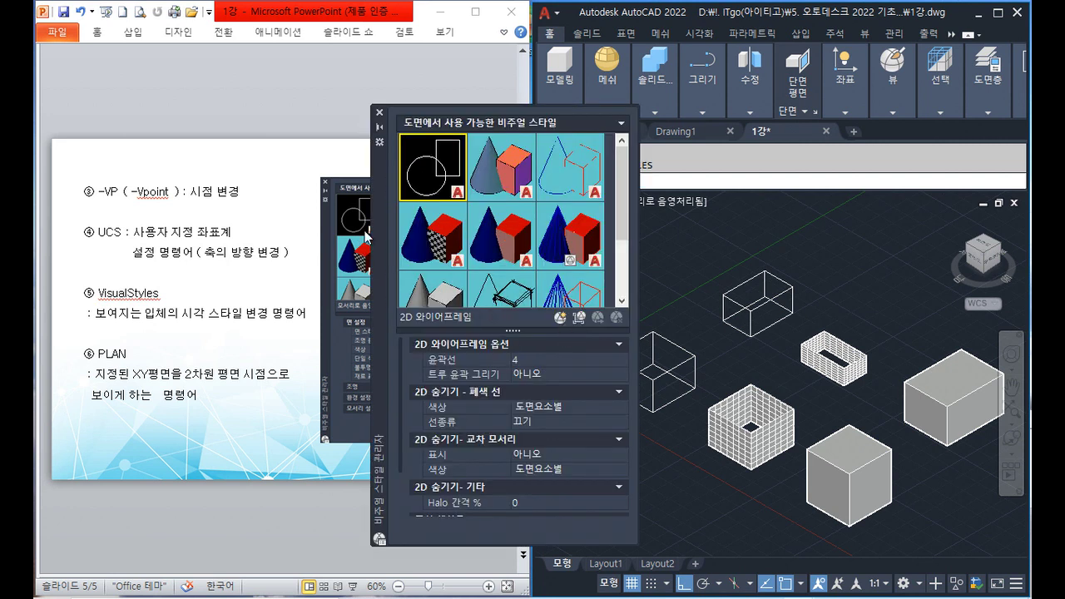
Step: Apply the 2D Wireframe visual style to the box solids
mouse_move(373, 217)
mouse_down()
mouse_move(522, 184)
mouse_move(513, 182)
mouse_up()
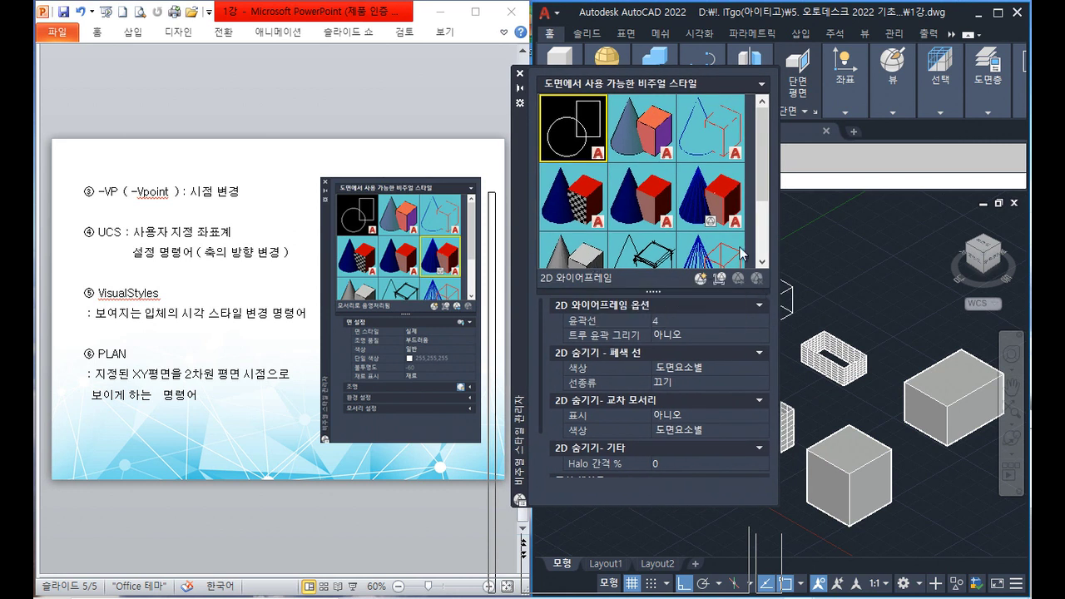
double_click(569, 136)
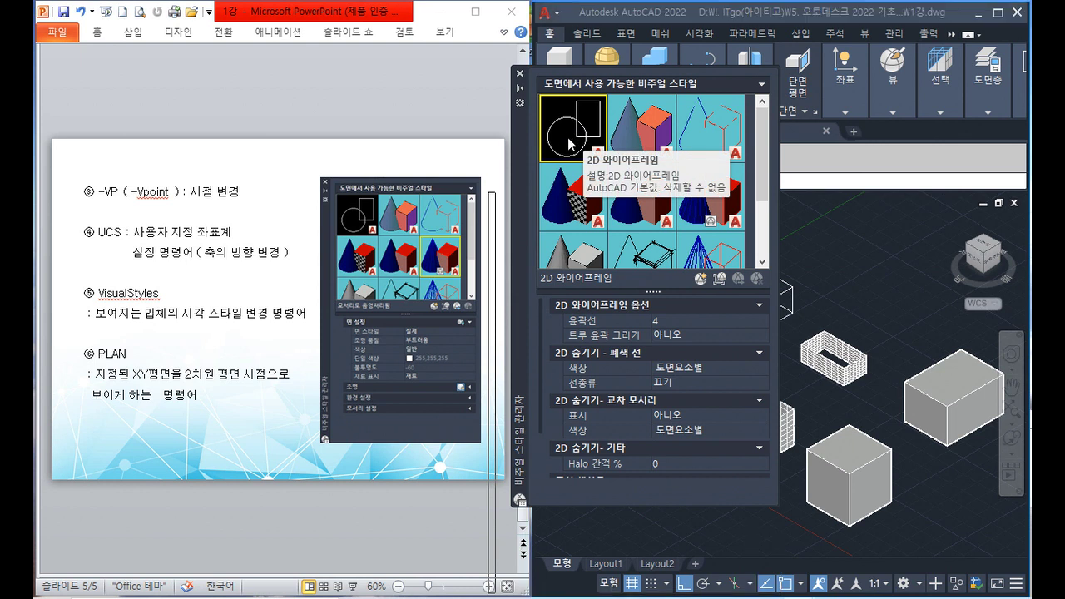
scroll(915, 439, down, 3)
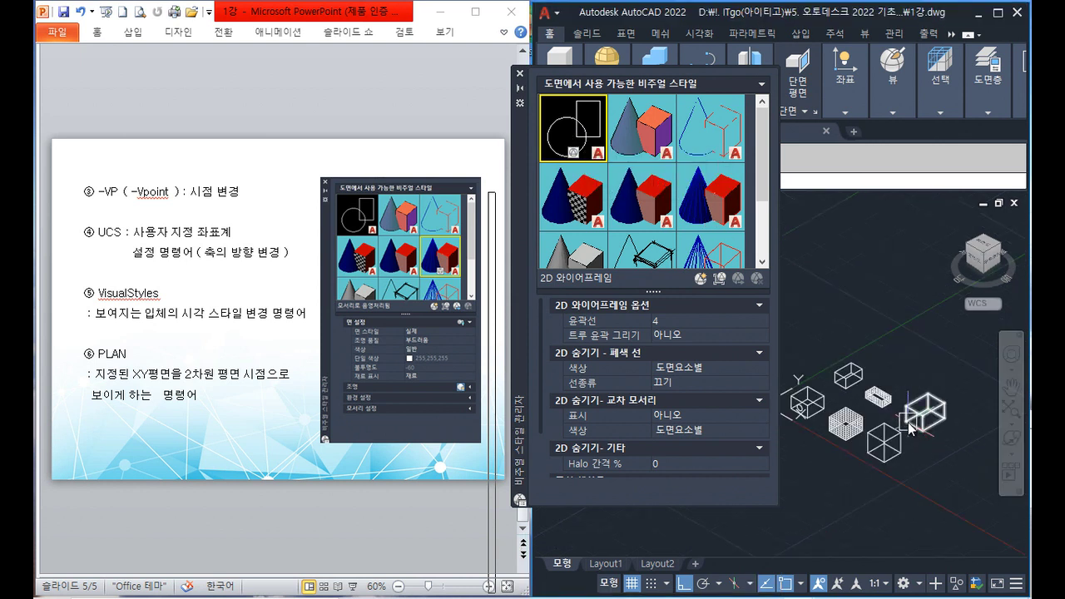
scroll(915, 440, down, 1)
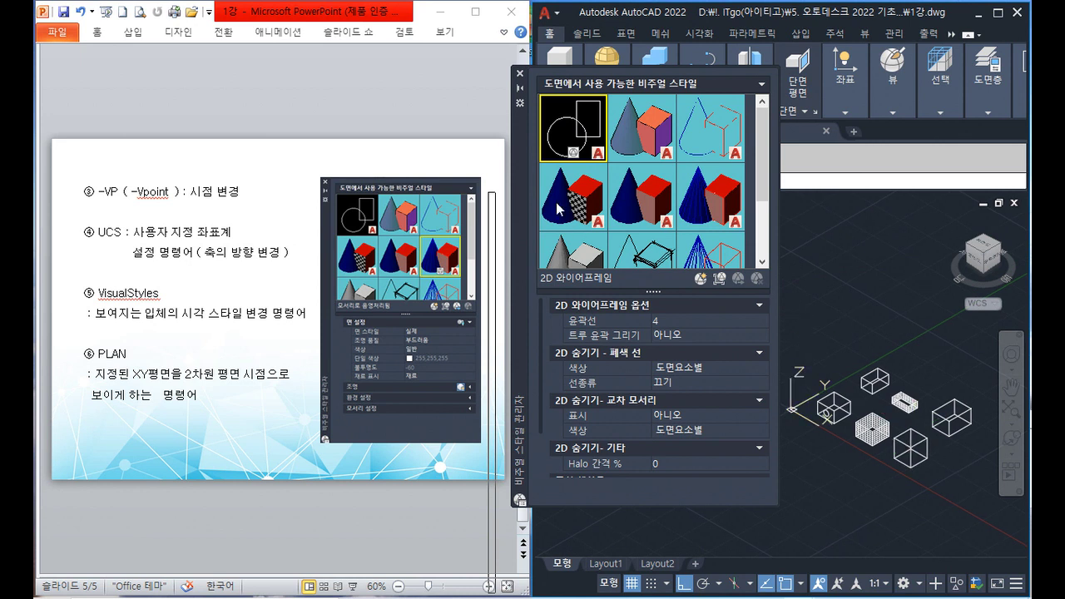
Step: Move the styles manager off the drawing, recentre the solids, and apply Conceptual
drag(521, 199, 166, 233)
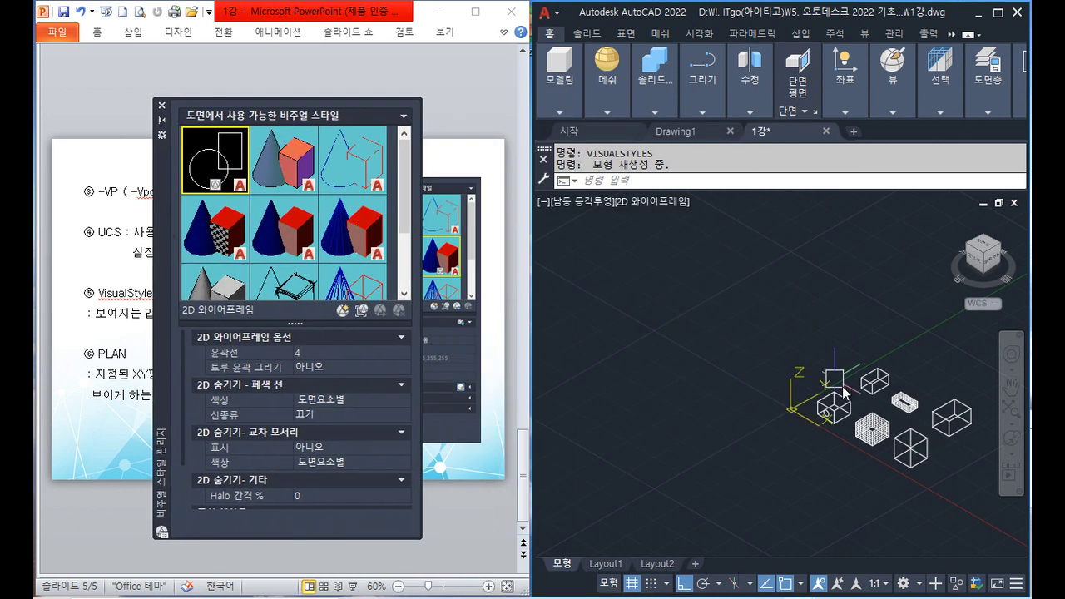
scroll(792, 374, up, 4)
middle_drag(903, 459, 732, 369)
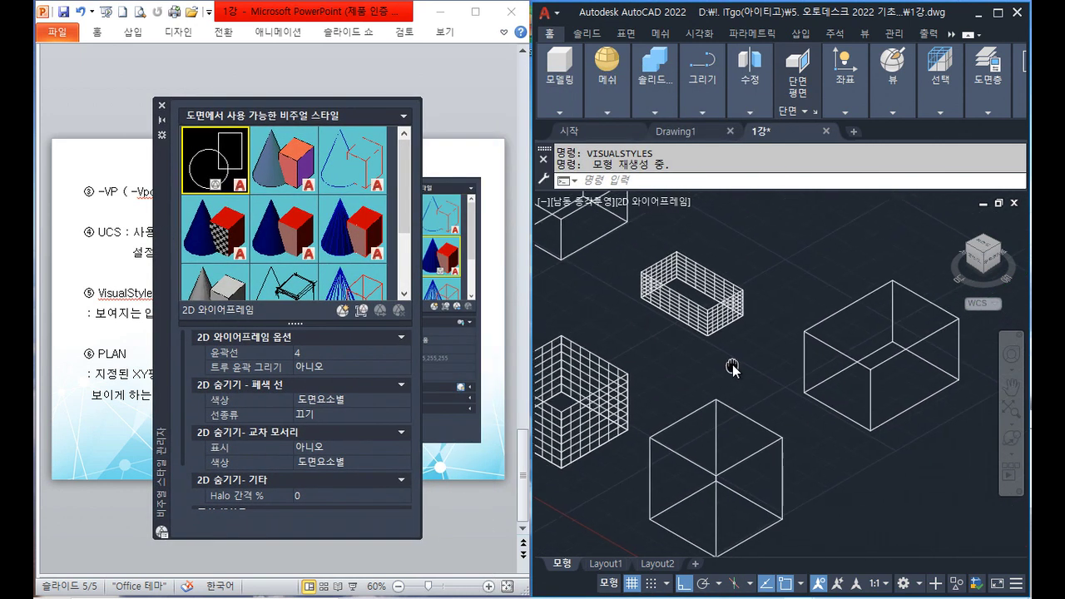
scroll(687, 416, down, 1)
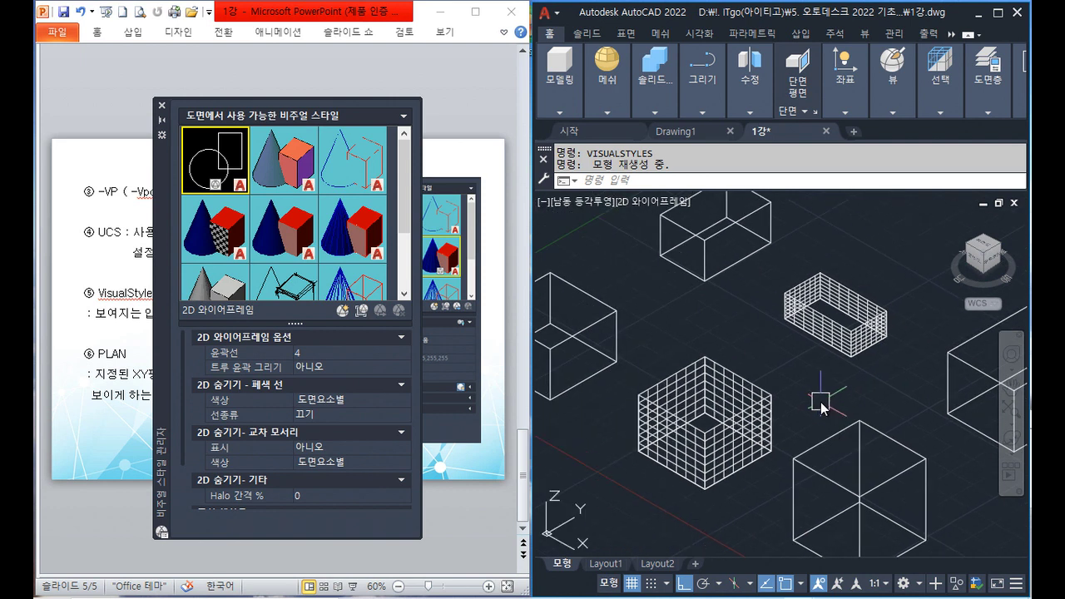
scroll(821, 405, down, 1)
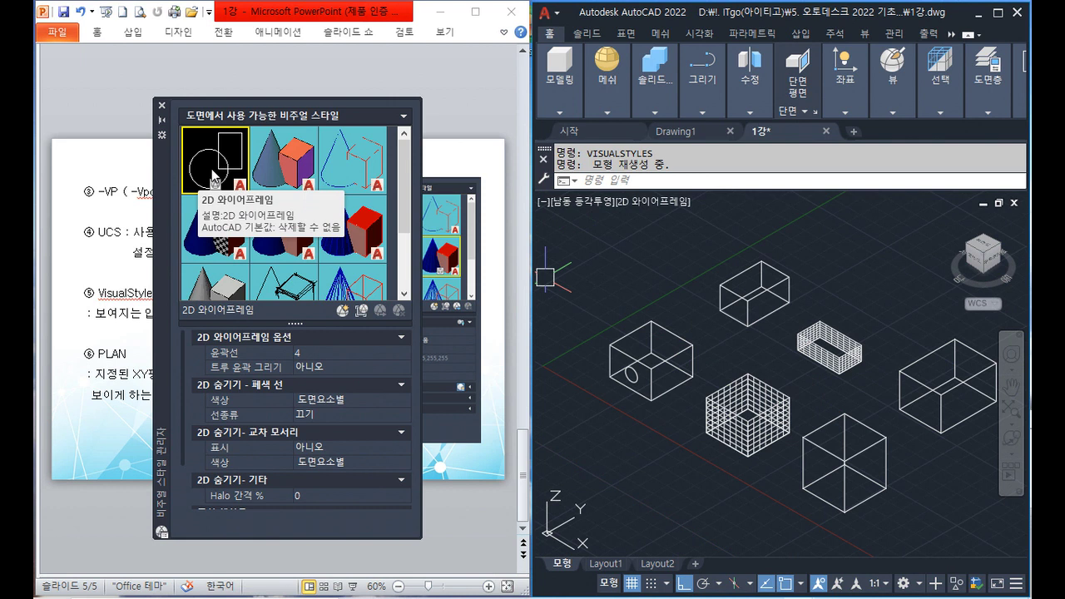
click(281, 173)
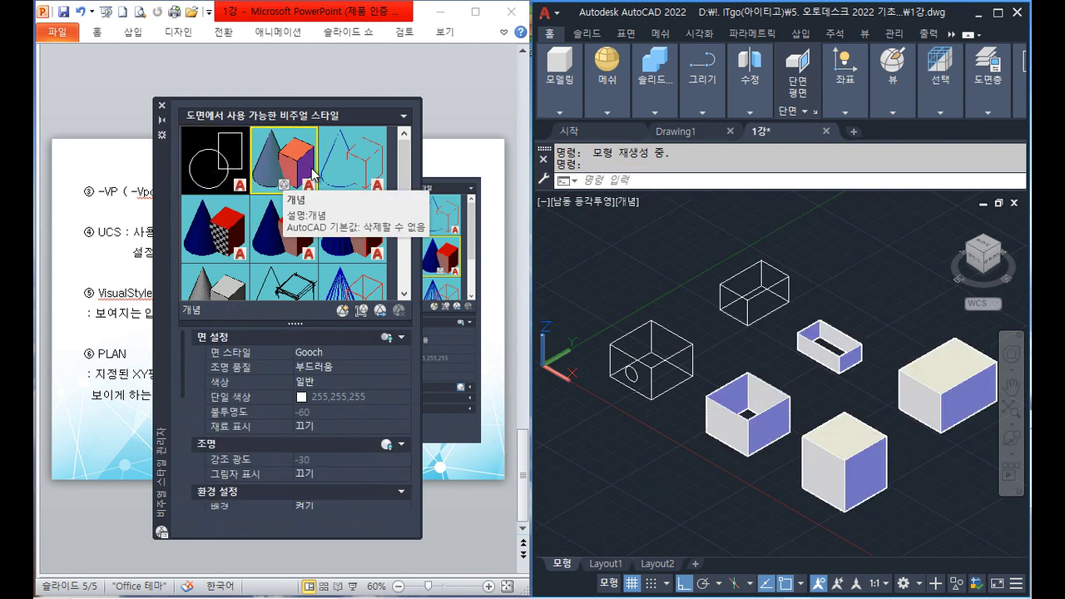
Step: Switch the box solids to the Hidden visual style
scroll(805, 420, up, 1)
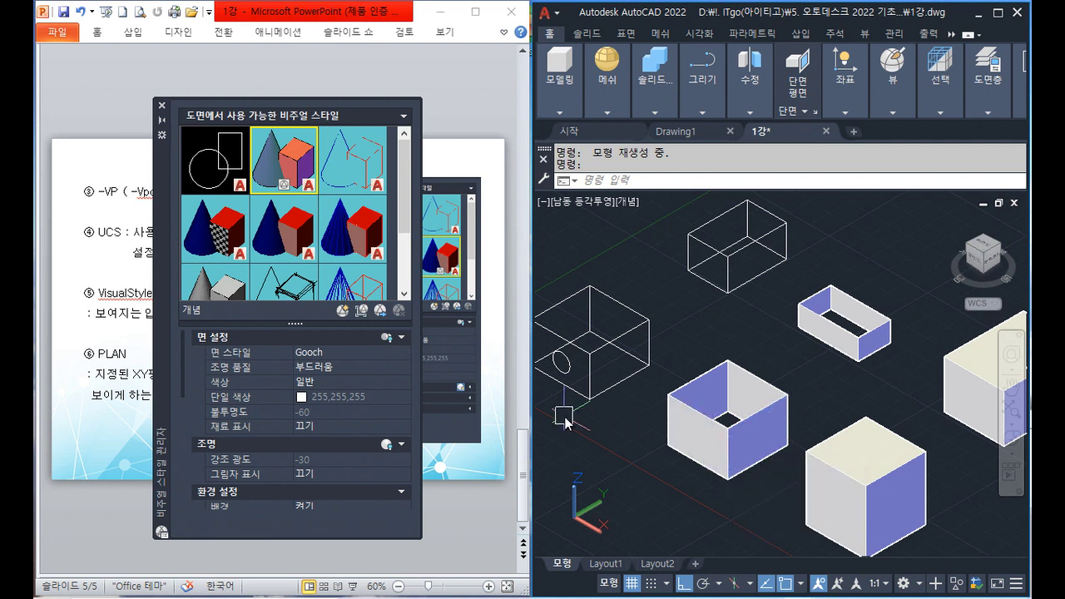
click(359, 181)
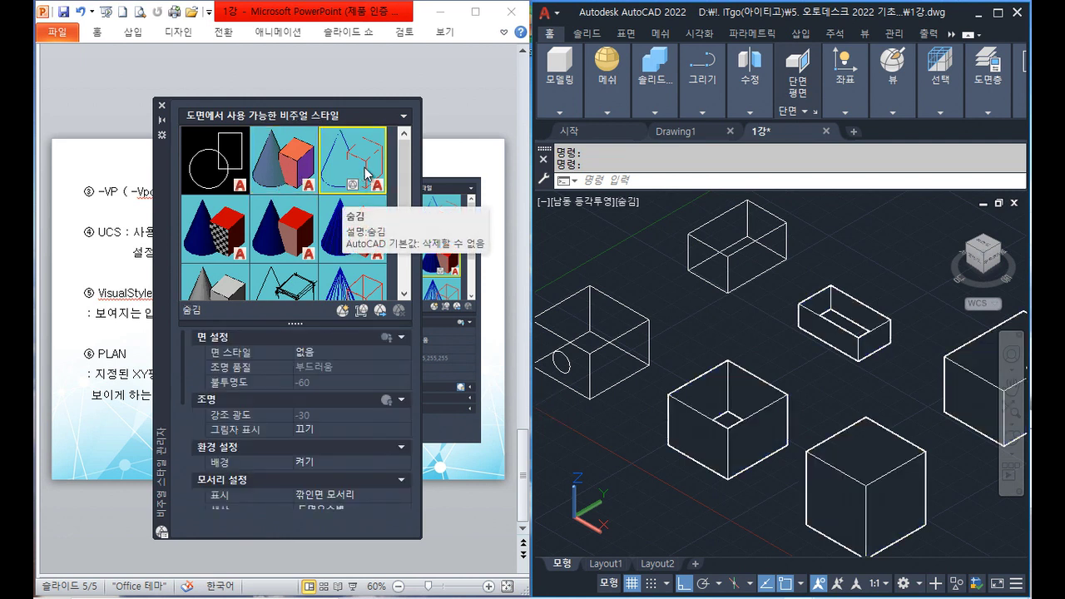
scroll(816, 366, down, 1)
scroll(815, 370, down, 1)
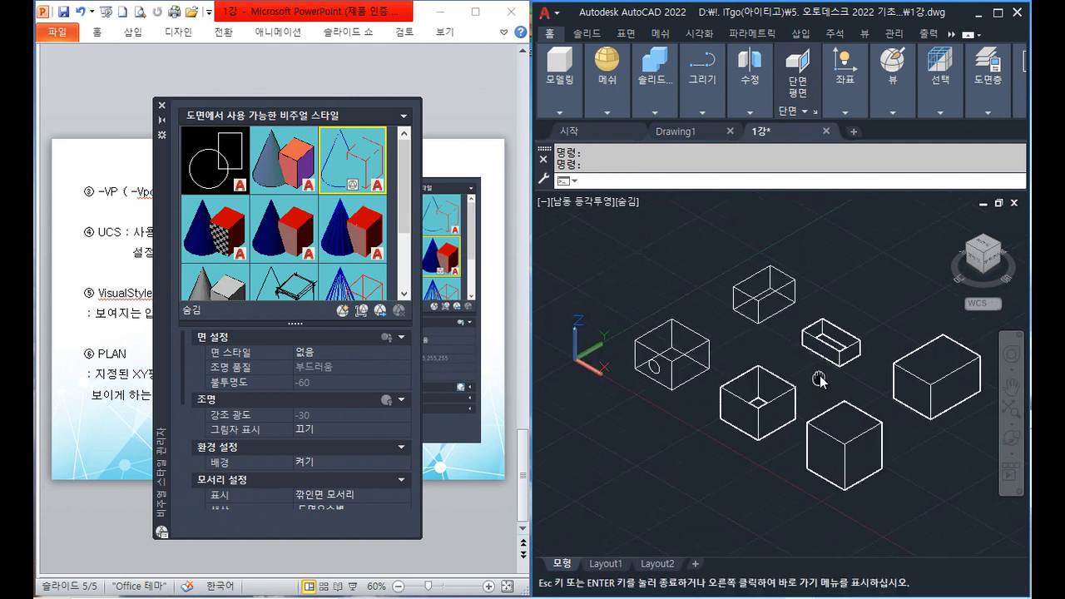
scroll(807, 371, up, 1)
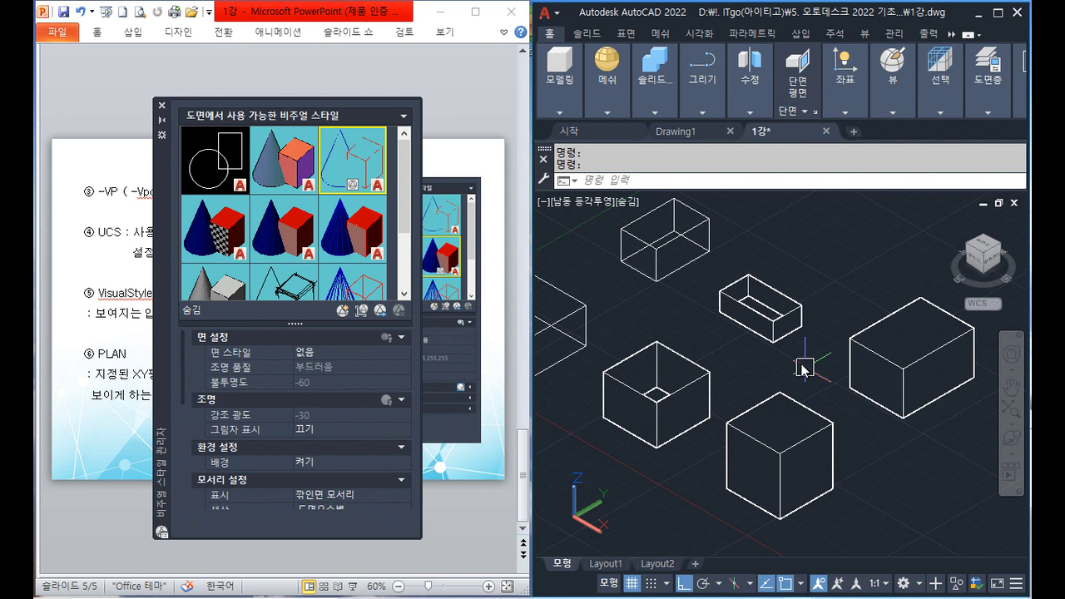
Step: Apply Realistic, Shaded, Shaded with Edges, then Shades of Gray to the boxes in turn
click(210, 239)
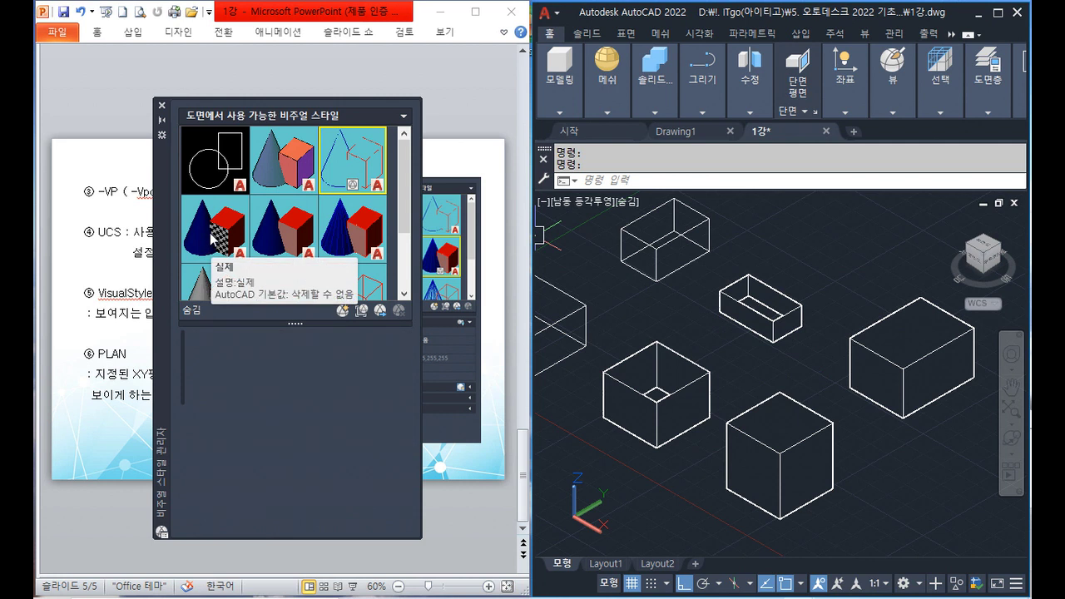
double_click(213, 240)
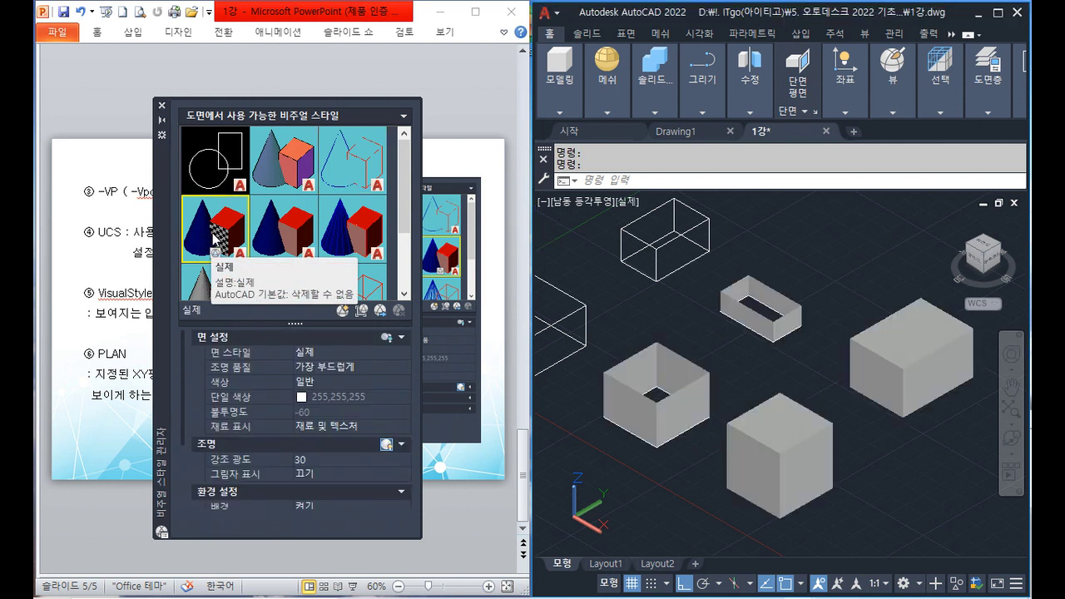
double_click(269, 250)
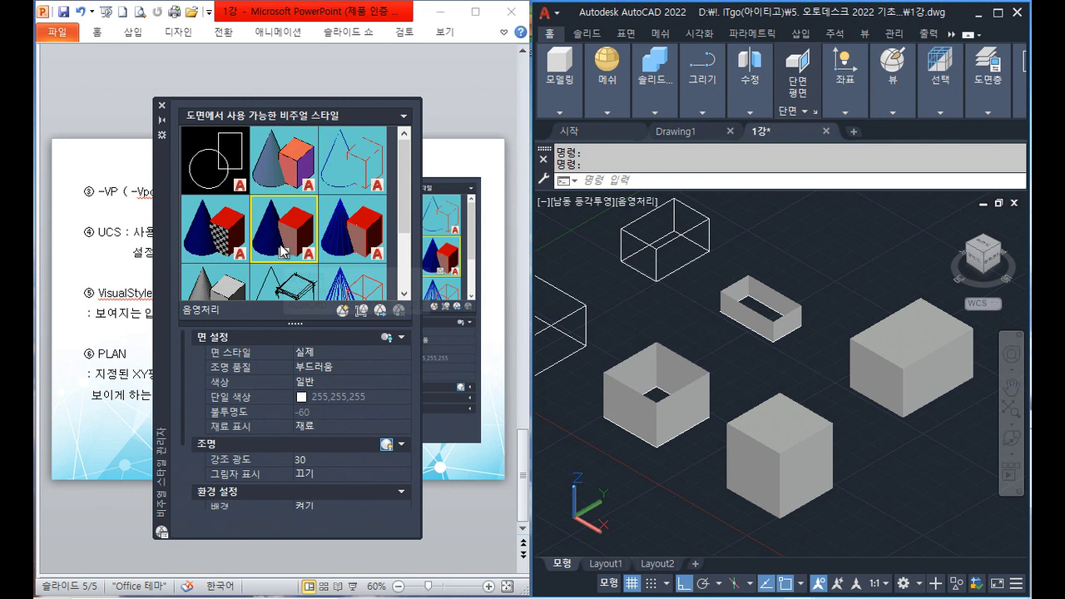
double_click(360, 247)
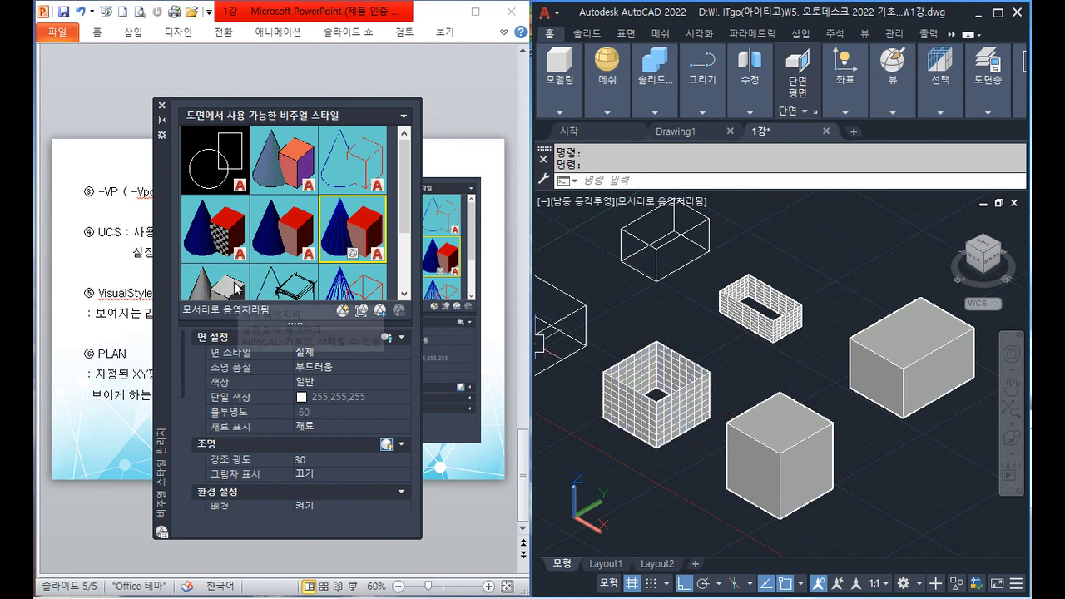
scroll(236, 288, down, 2)
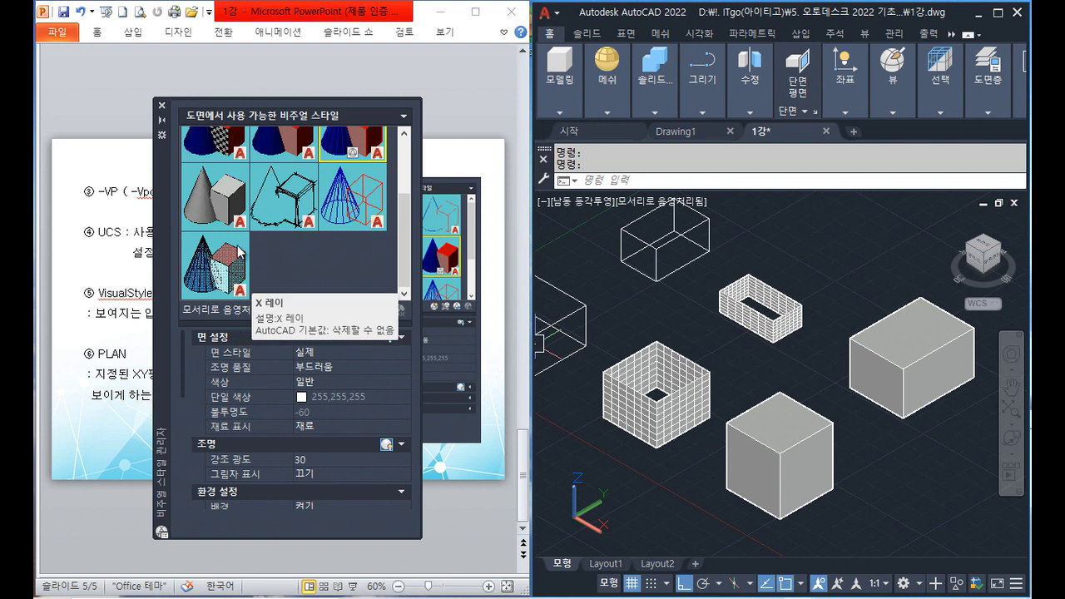
click(222, 223)
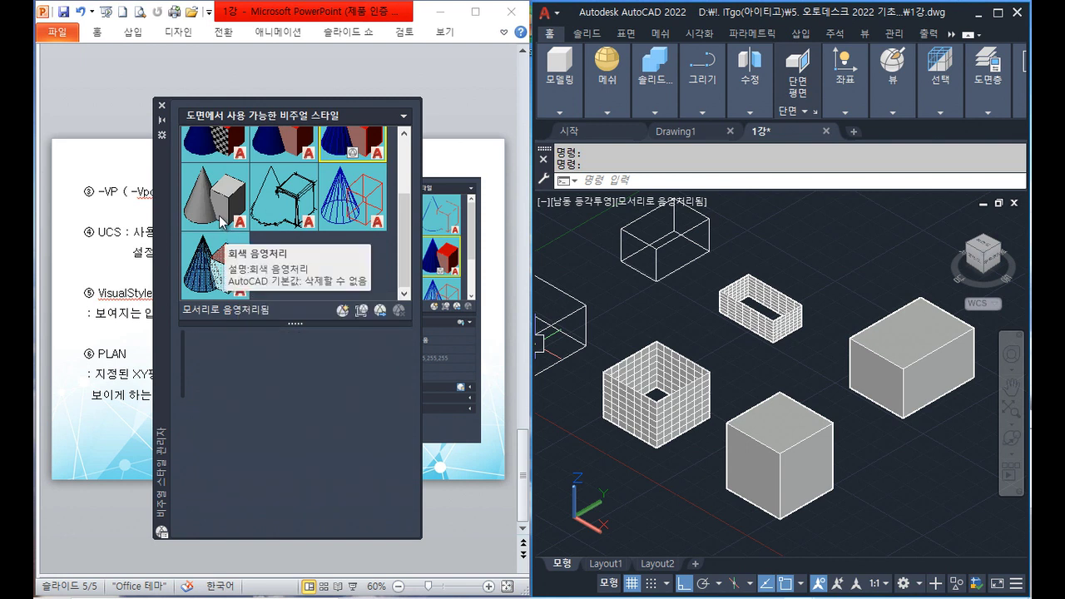
double_click(222, 222)
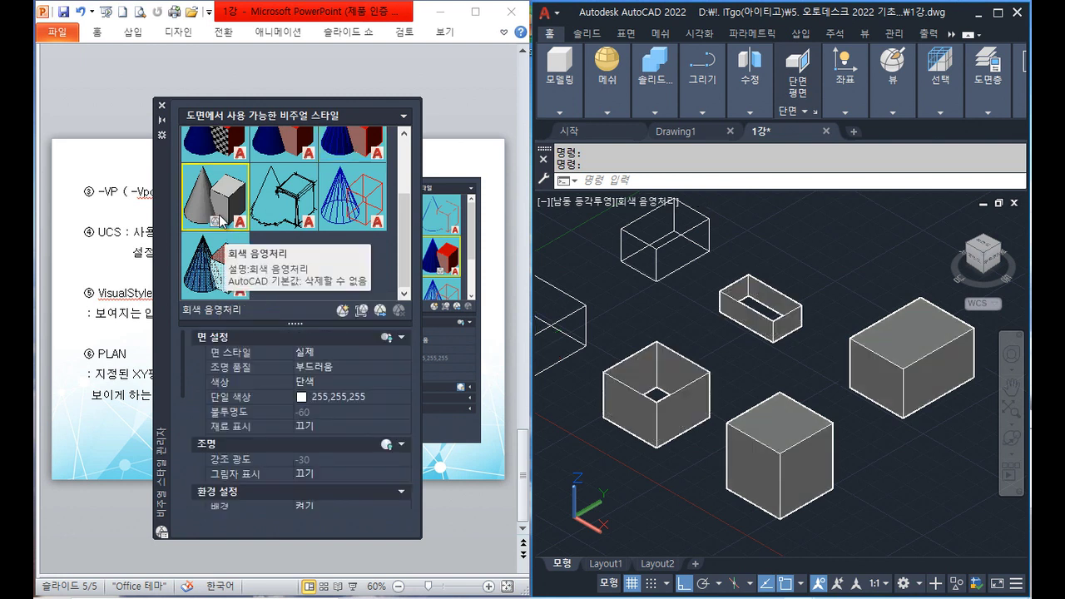
Step: Apply the Sketch, Wireframe, then X-ray visual styles to the boxes
click(283, 214)
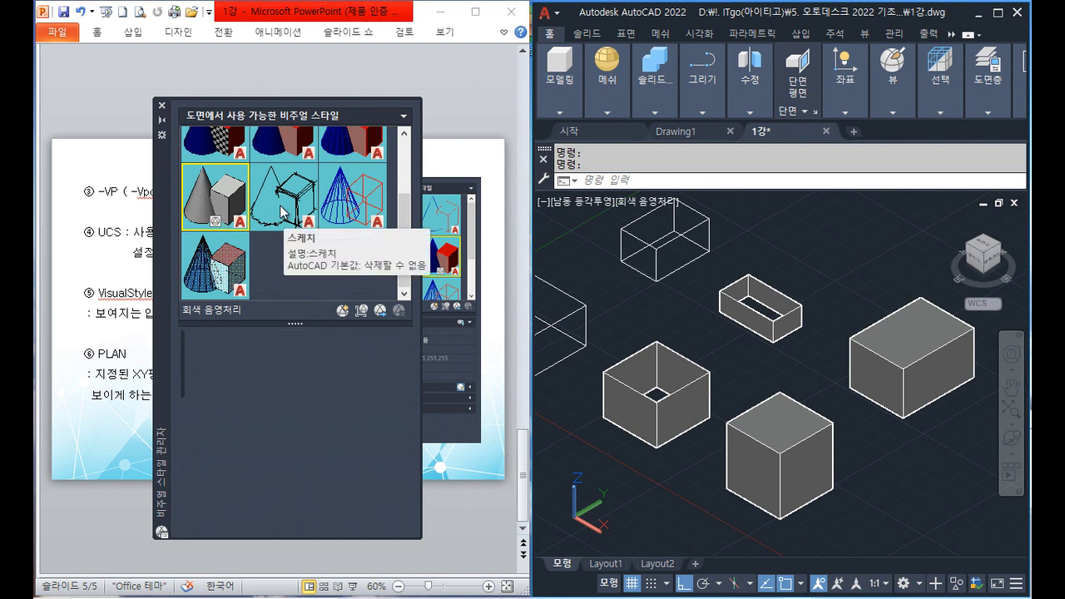
double_click(283, 214)
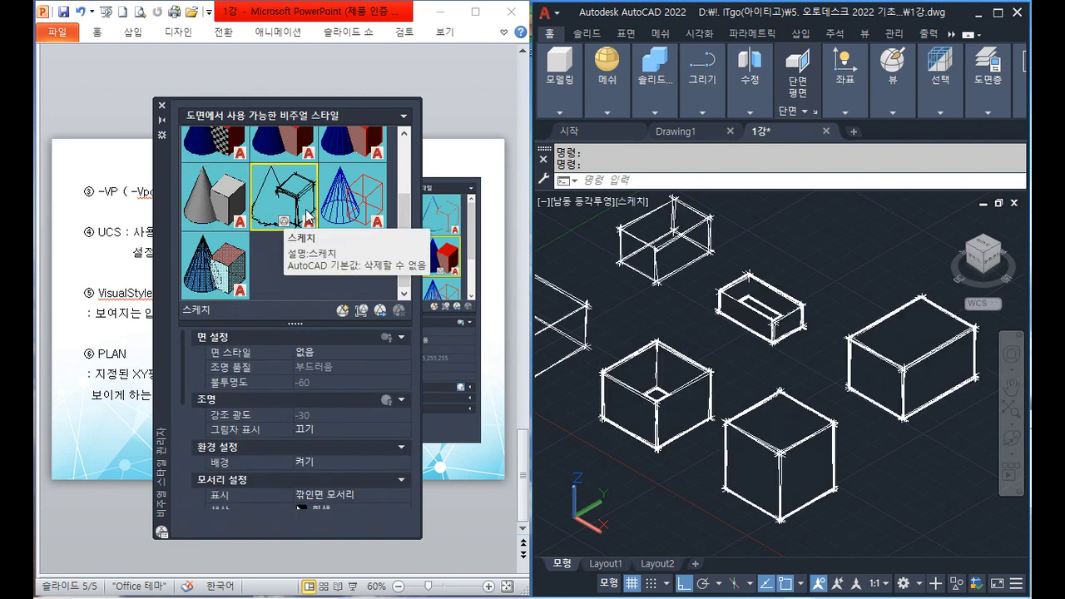
click(349, 210)
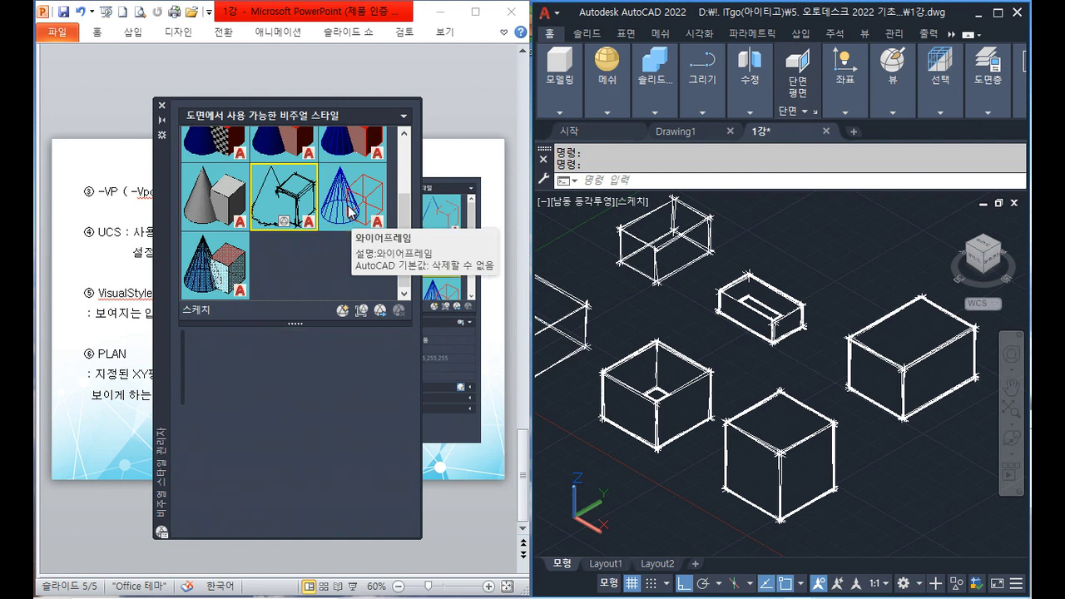
double_click(350, 212)
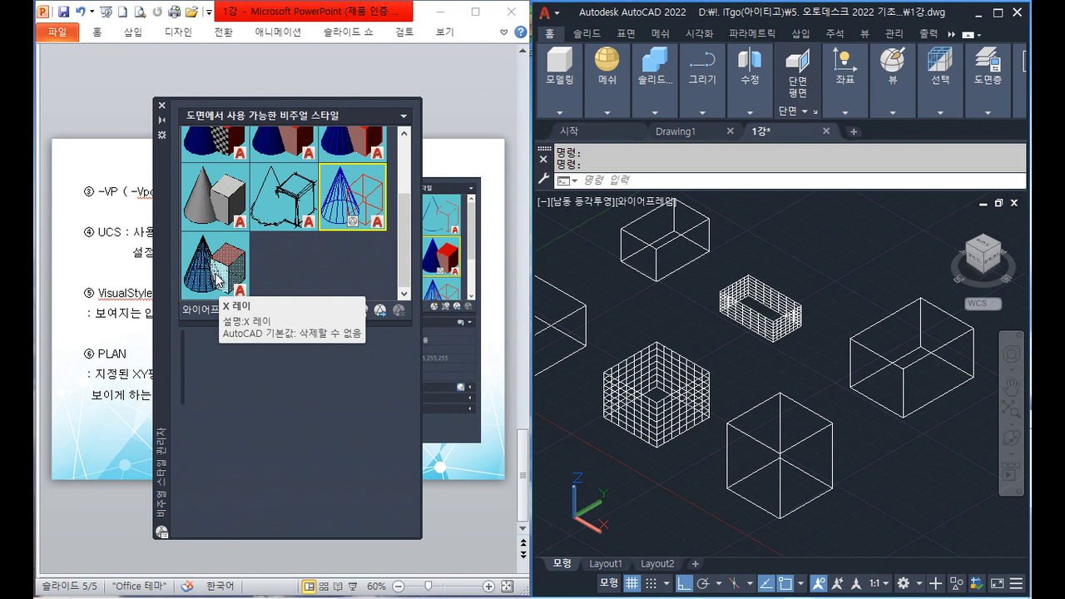
double_click(218, 281)
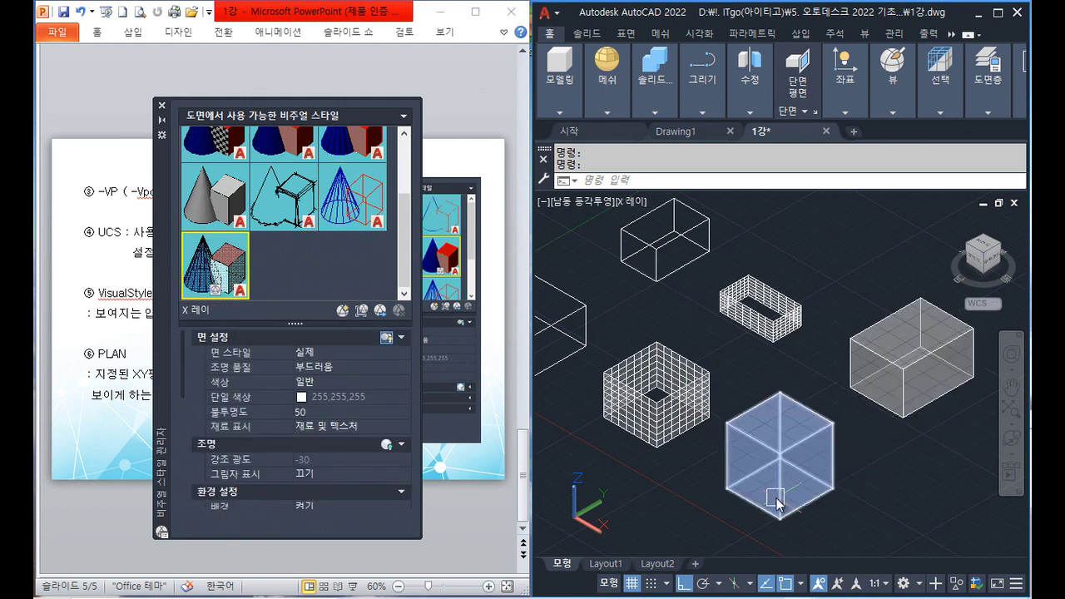
Step: Turn the grid off, orbit the boxes to a lower angle, and apply 2D Wireframe
key(F7)
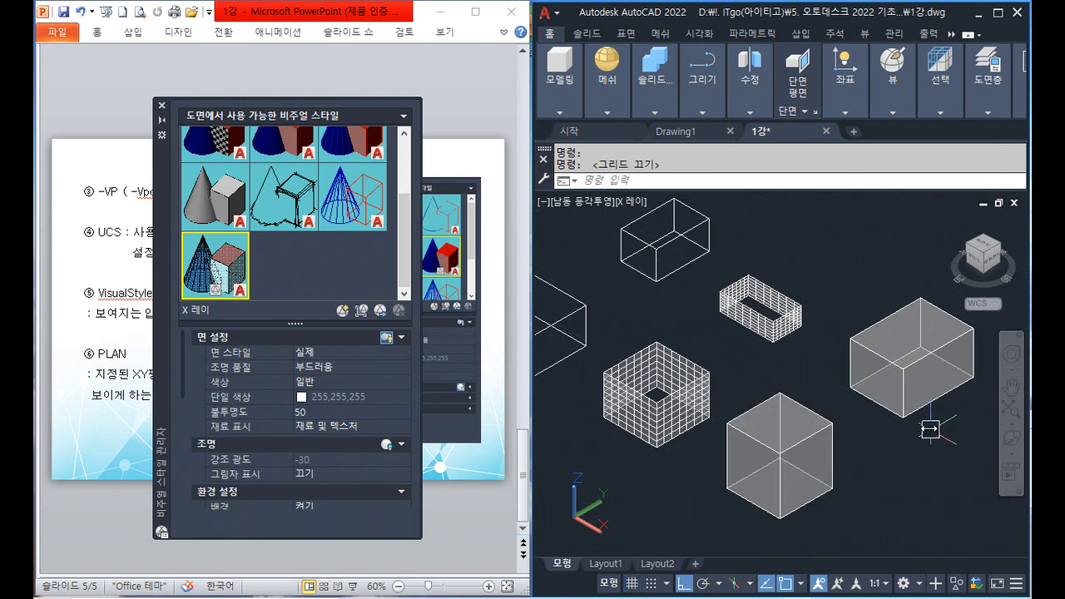
mouse_move(896, 499)
shift+middle_down()
mouse_move(870, 460)
mouse_move(802, 527)
mouse_move(850, 513)
shift+middle_up()
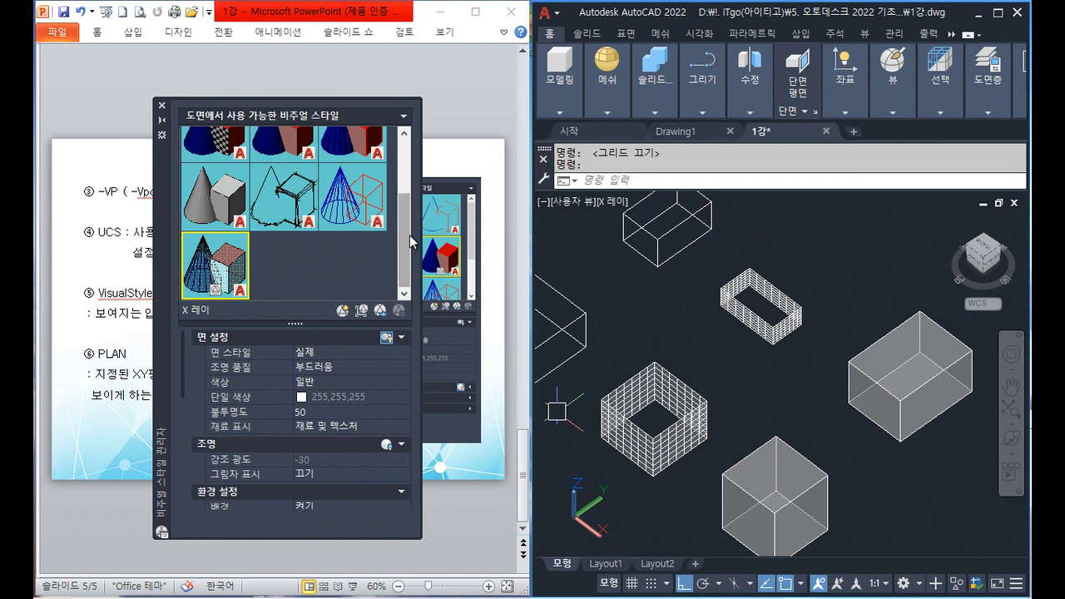
drag(404, 242, 396, 184)
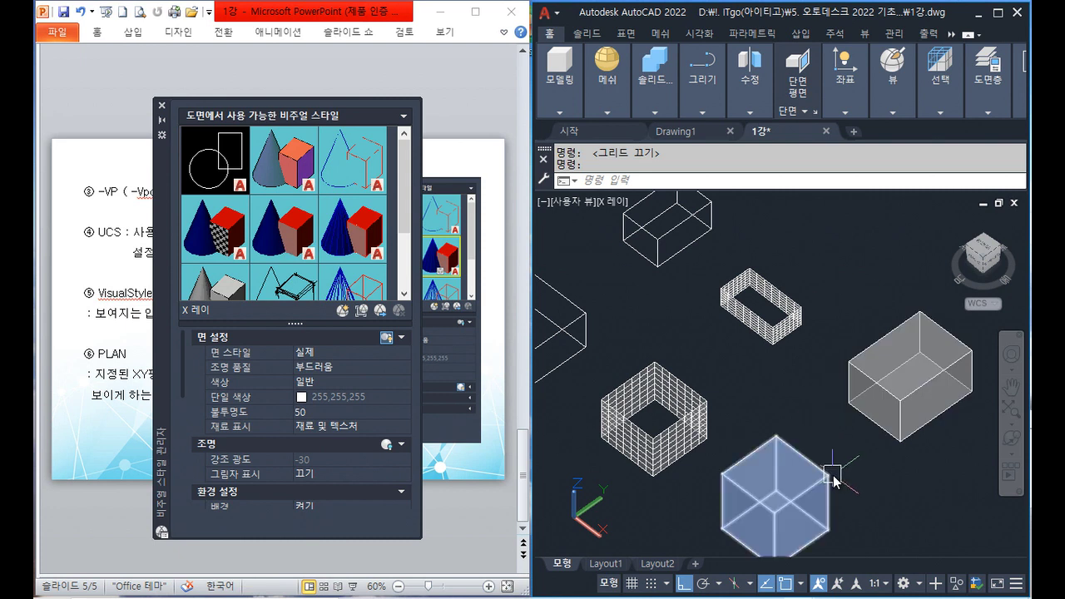
shift+middle_drag(826, 450, 829, 421)
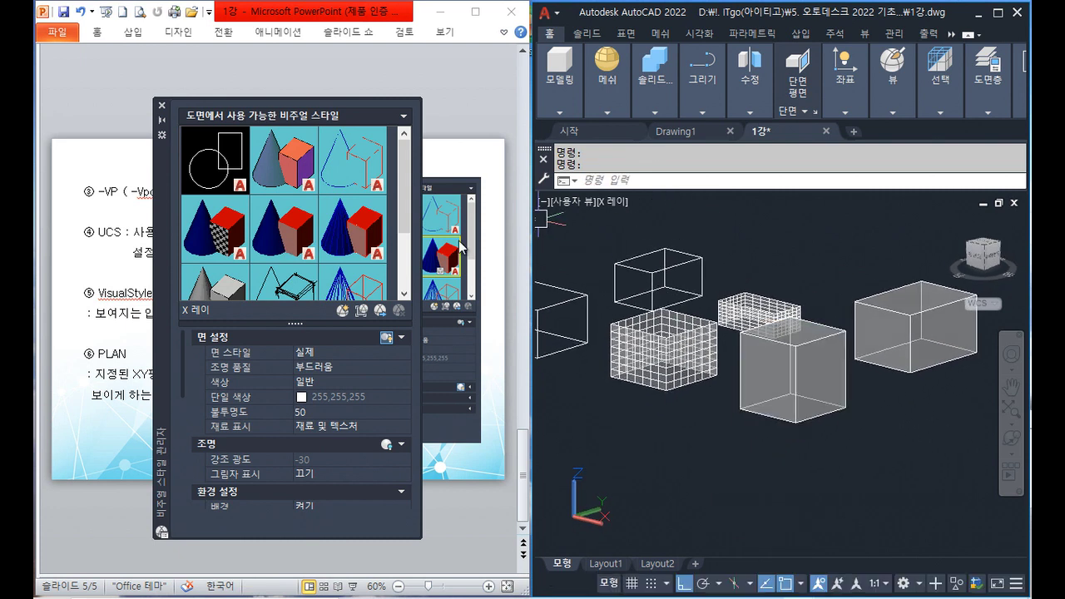
double_click(225, 170)
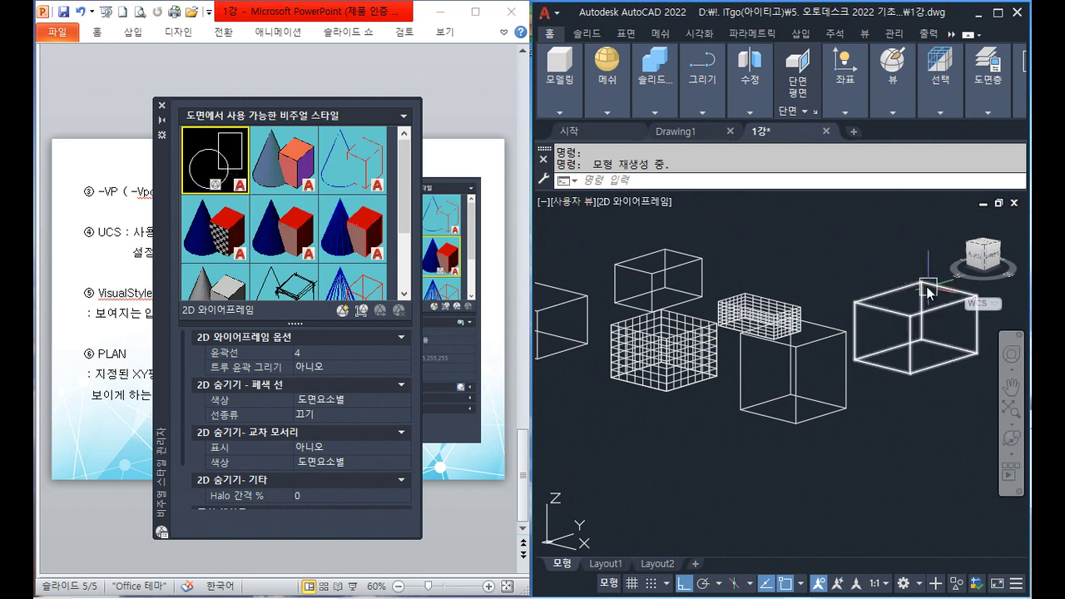
mouse_move(769, 408)
shift+middle_down()
mouse_move(735, 405)
mouse_move(748, 391)
shift+middle_up()
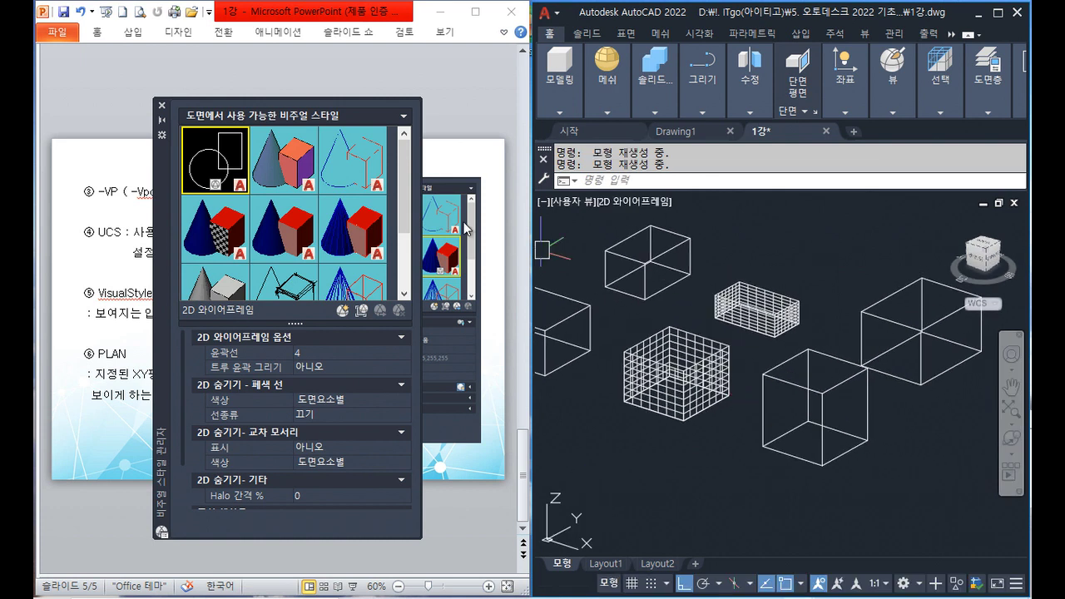
Step: Apply Hidden, then Shaded with Edges, and close the Visual Styles palette
click(348, 176)
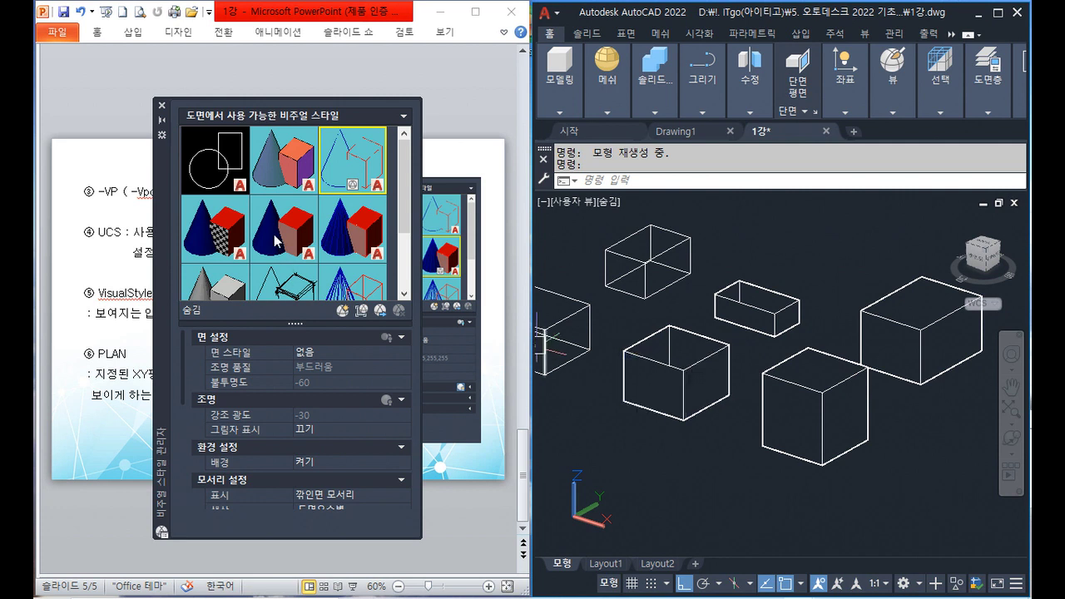
click(355, 247)
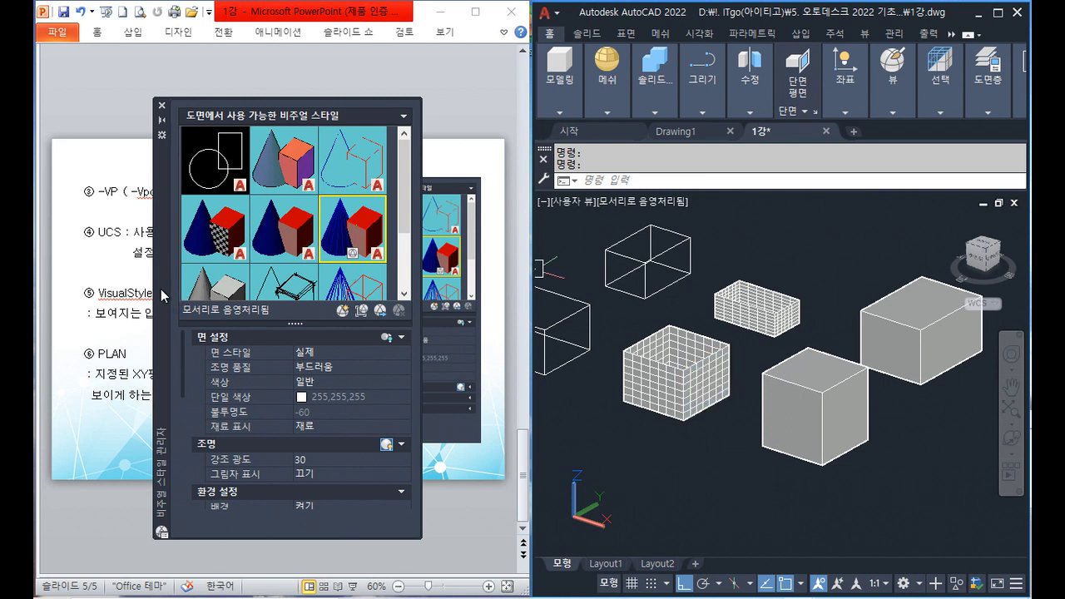
click(163, 109)
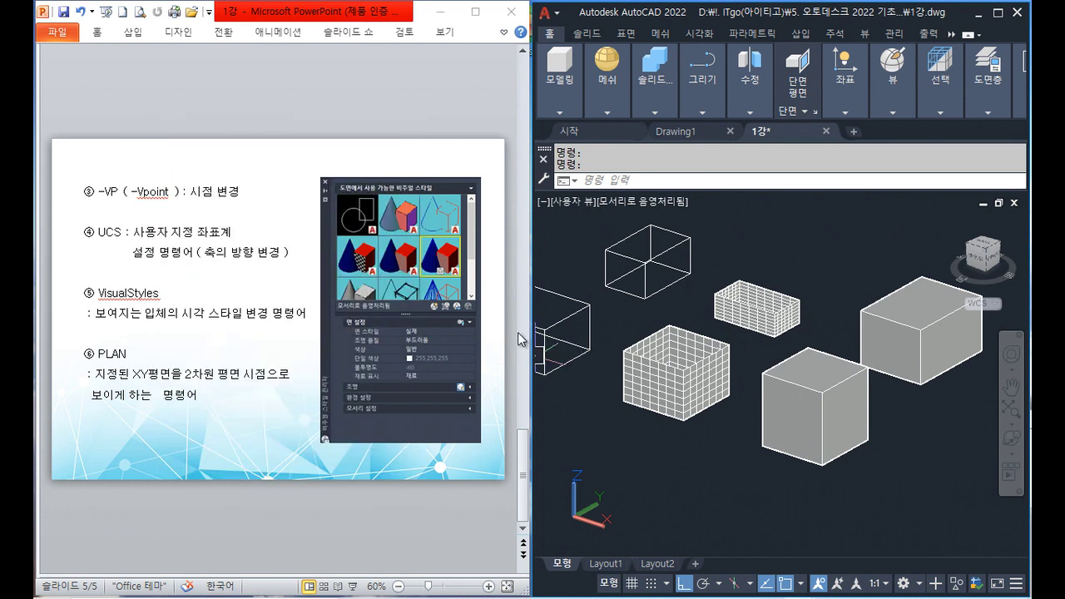
Step: Pan, zoom out, and orbit the boxes to a new angle
middle_drag(727, 443, 740, 493)
scroll(740, 492, down, 2)
scroll(740, 492, down, 3)
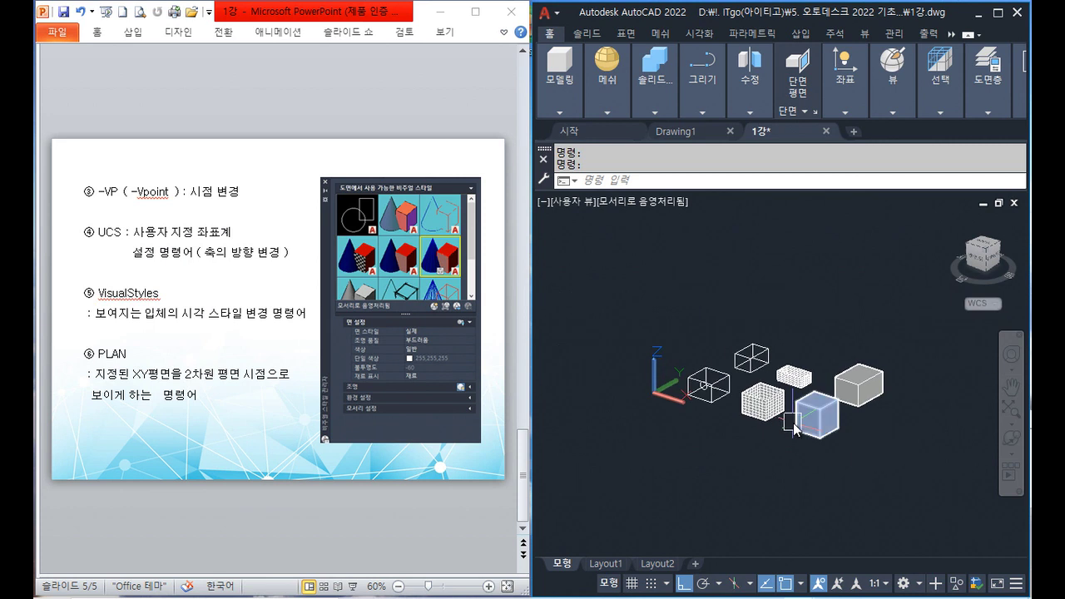
key(Escape)
mouse_move(743, 460)
shift+middle_down()
mouse_move(723, 433)
mouse_move(716, 461)
mouse_move(718, 445)
shift+middle_up()
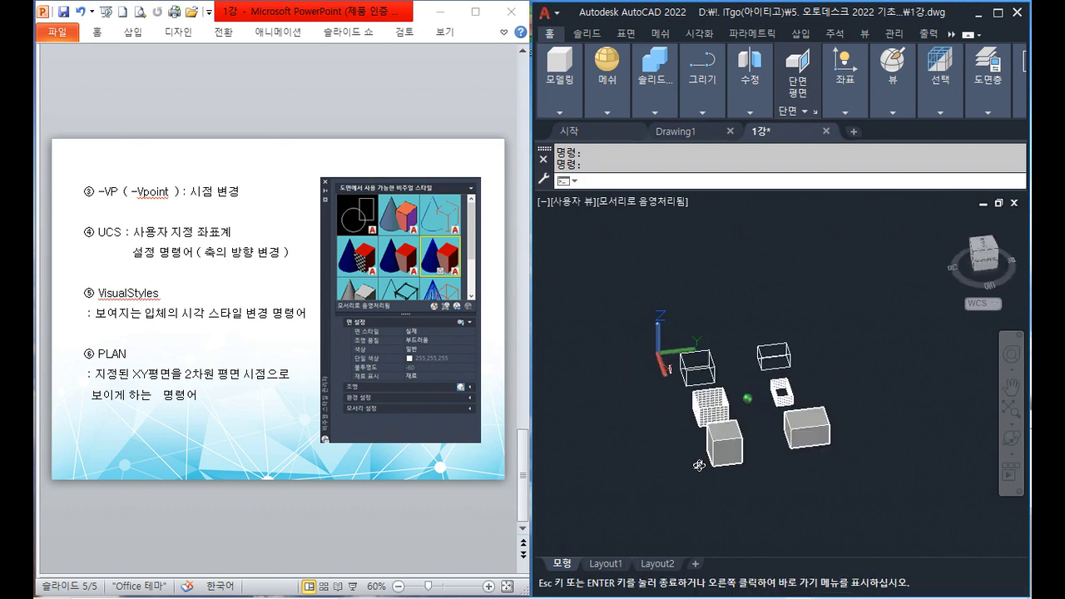
Step: Use the ViewCube to go to Front, then SW isometric, and mark -VP on the slide
click(977, 258)
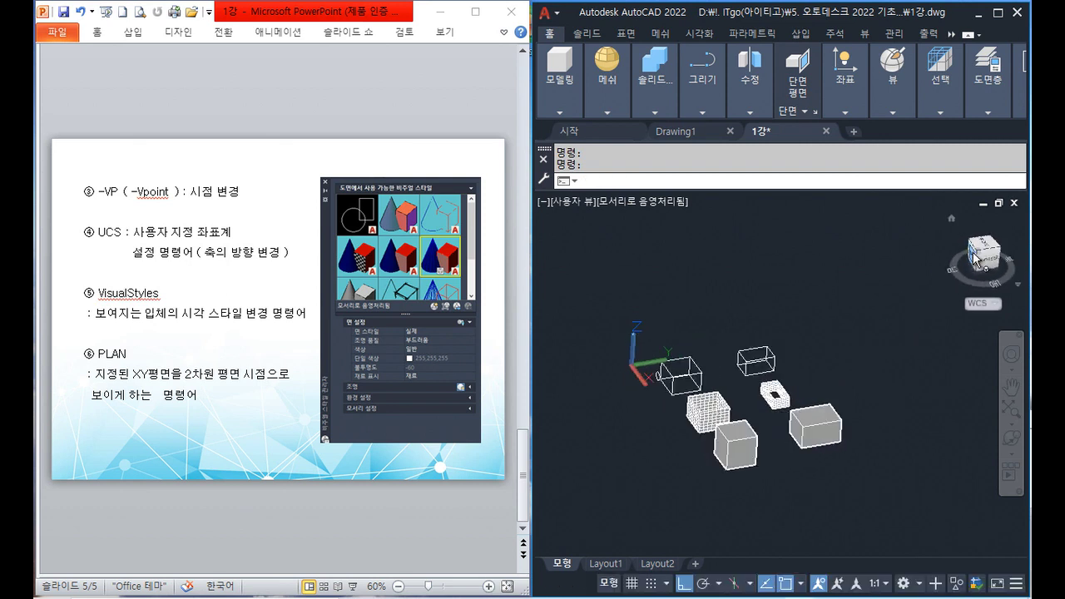
click(972, 243)
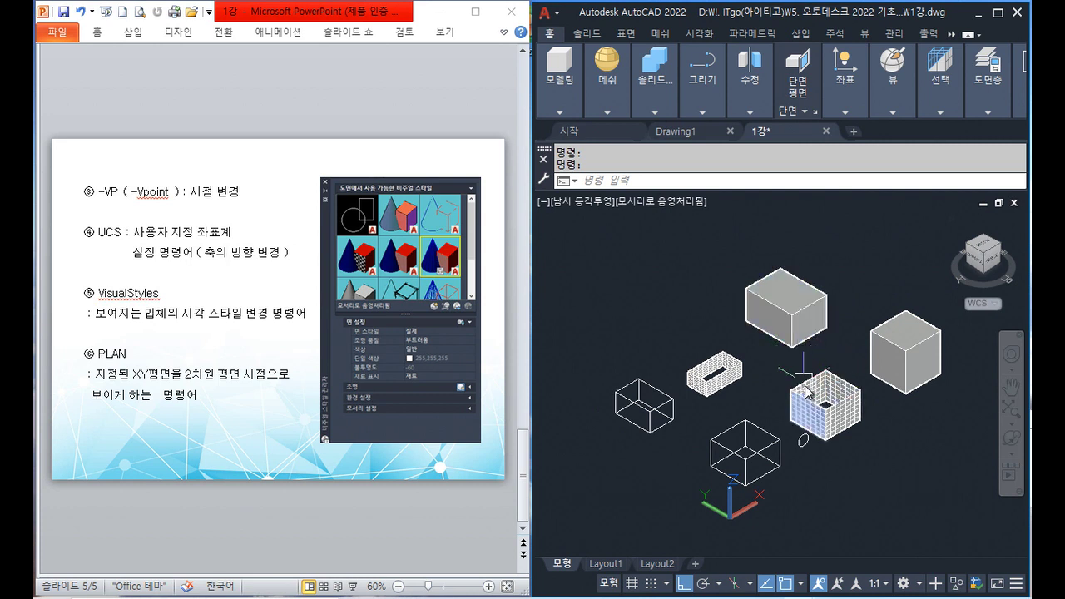
drag(82, 178, 255, 208)
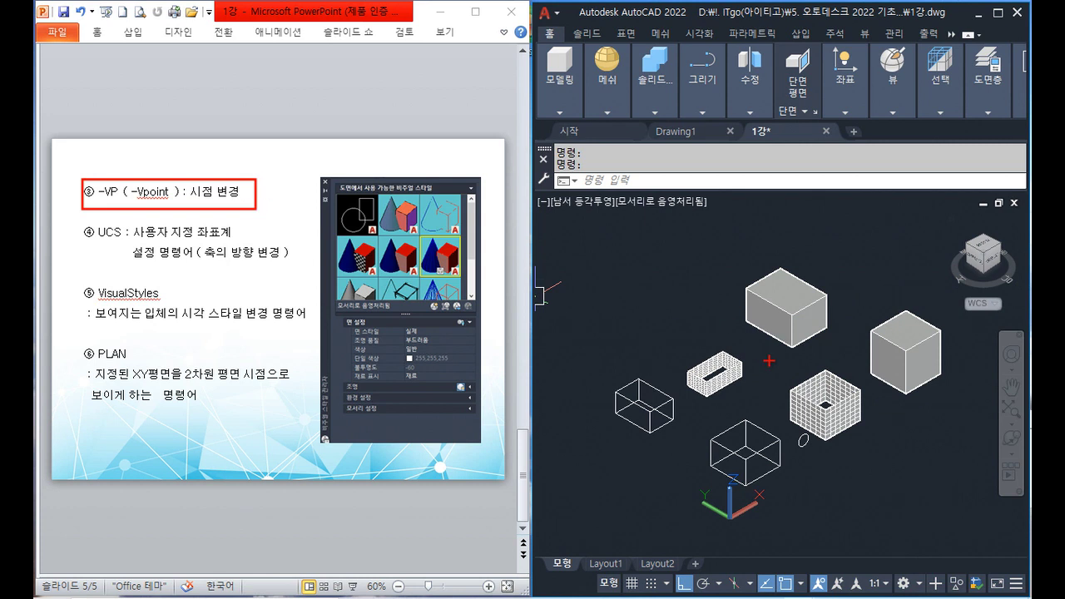
scroll(761, 400, down, 1)
Step: Set the viewpoint with -VPOINT to 1,-1,1, then to -1,-1,1
text(-V)
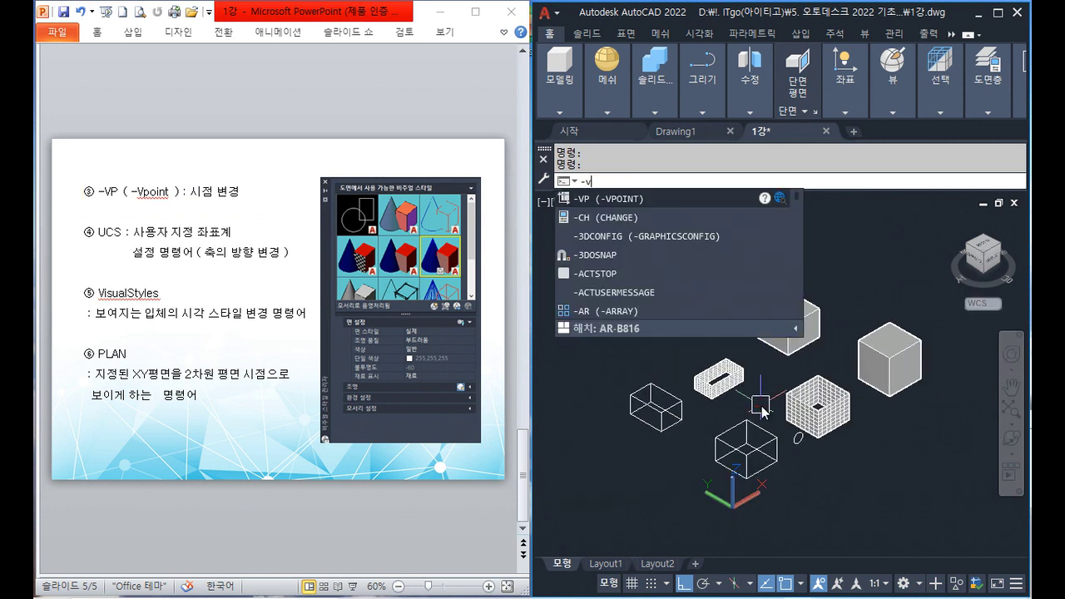
text(P)
key(Return)
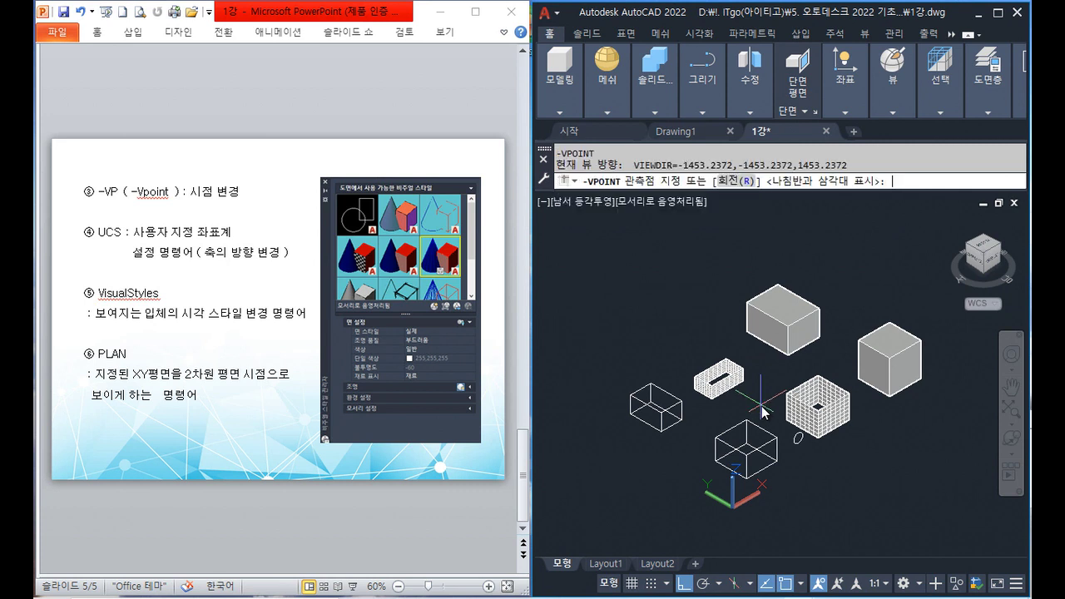
text(1,)
text(-1)
text(,1)
key(Return)
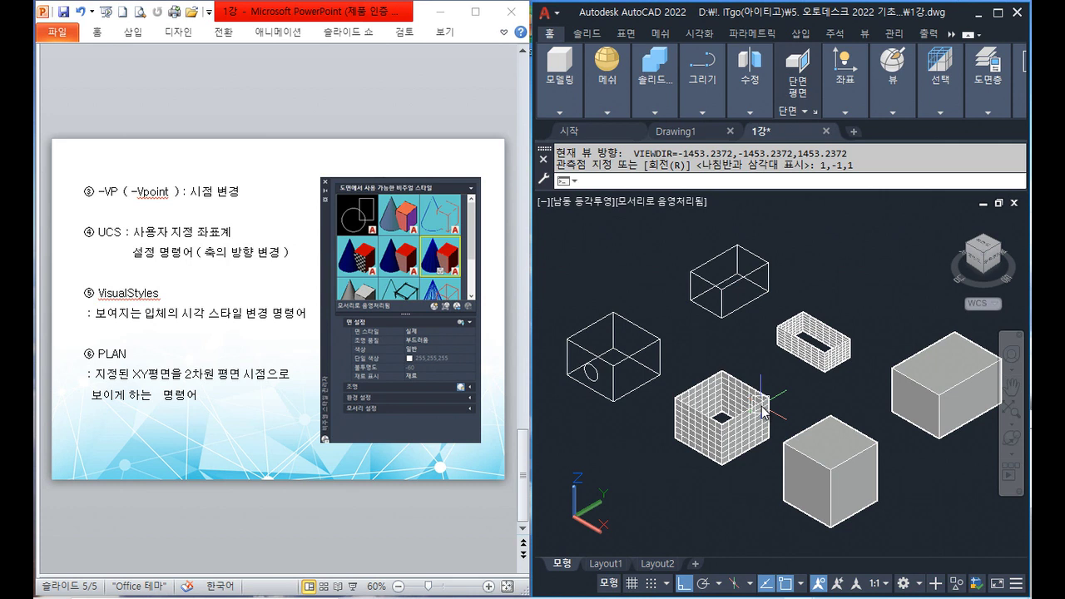
key(Return)
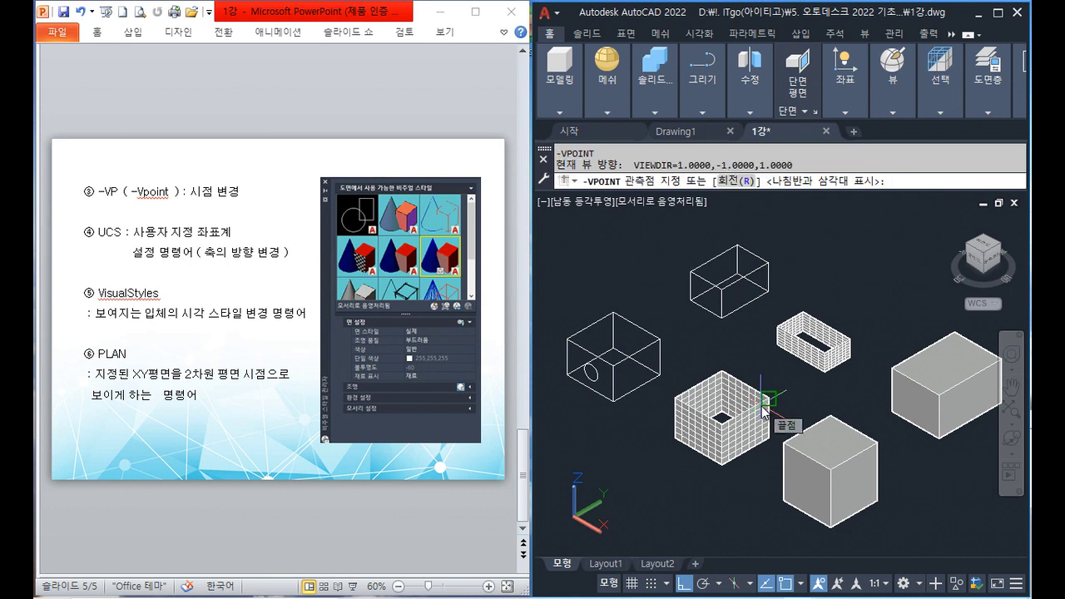
text(-1)
text(,1)
key(Return)
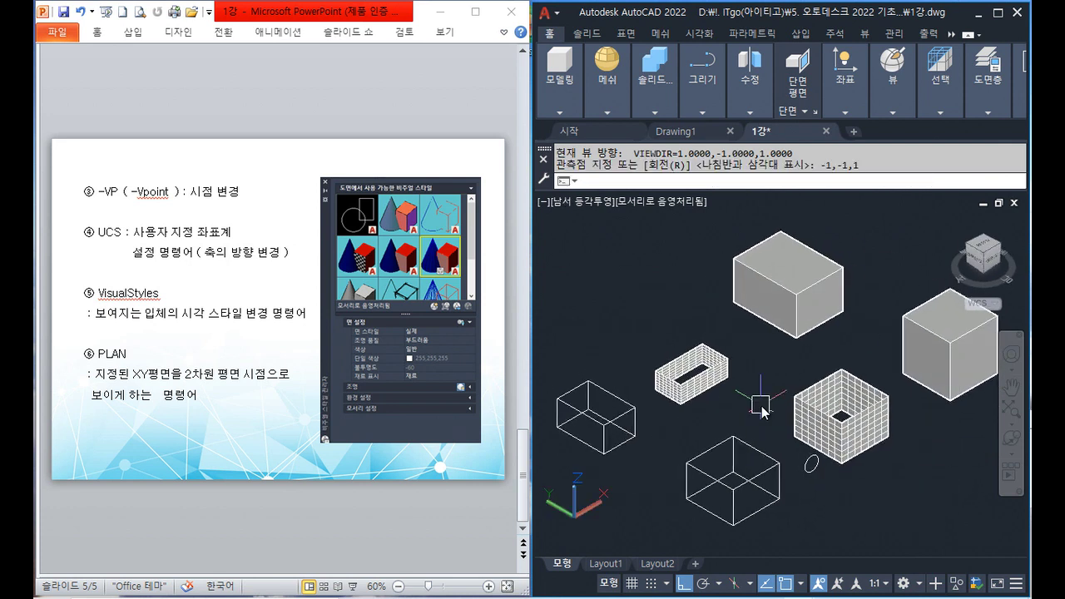
Step: Set -VPOINT to -1,1,1, then 1,1,1, and finally back to 1,-1,1
key(Return)
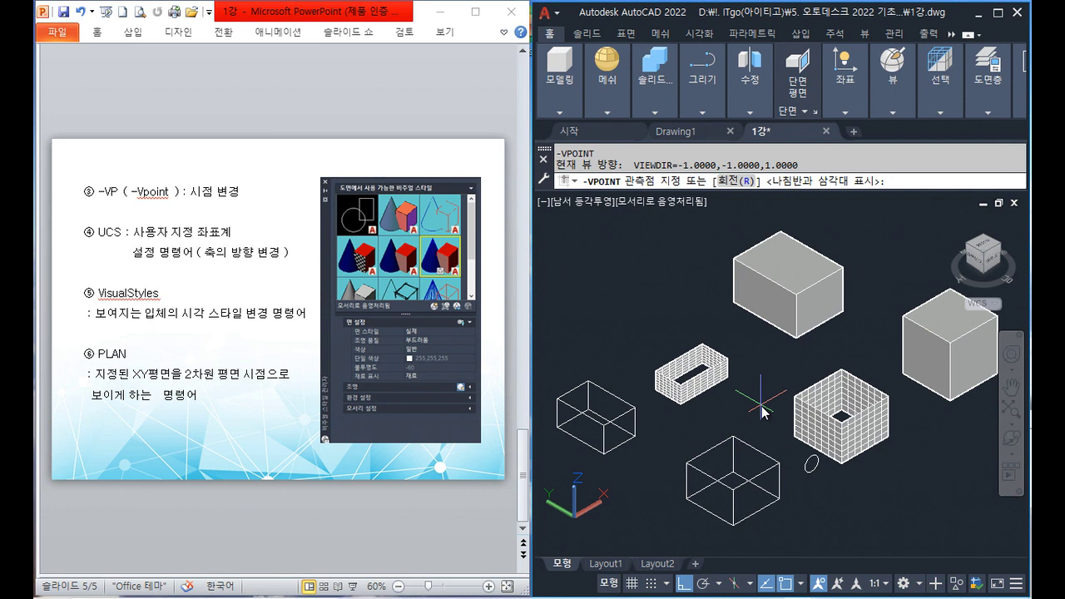
text(-1,1,1)
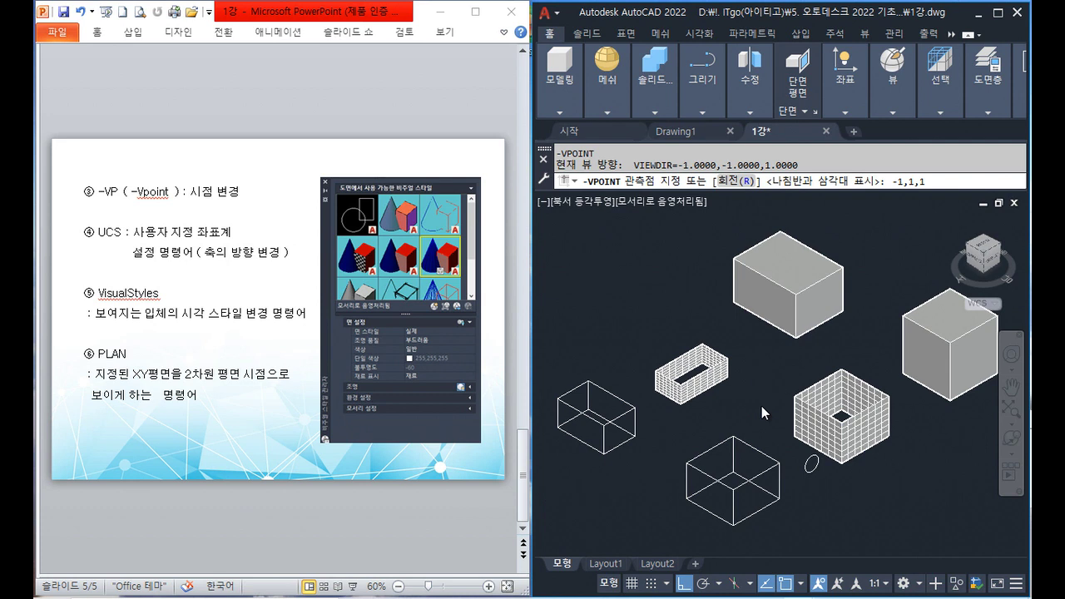
key(Return)
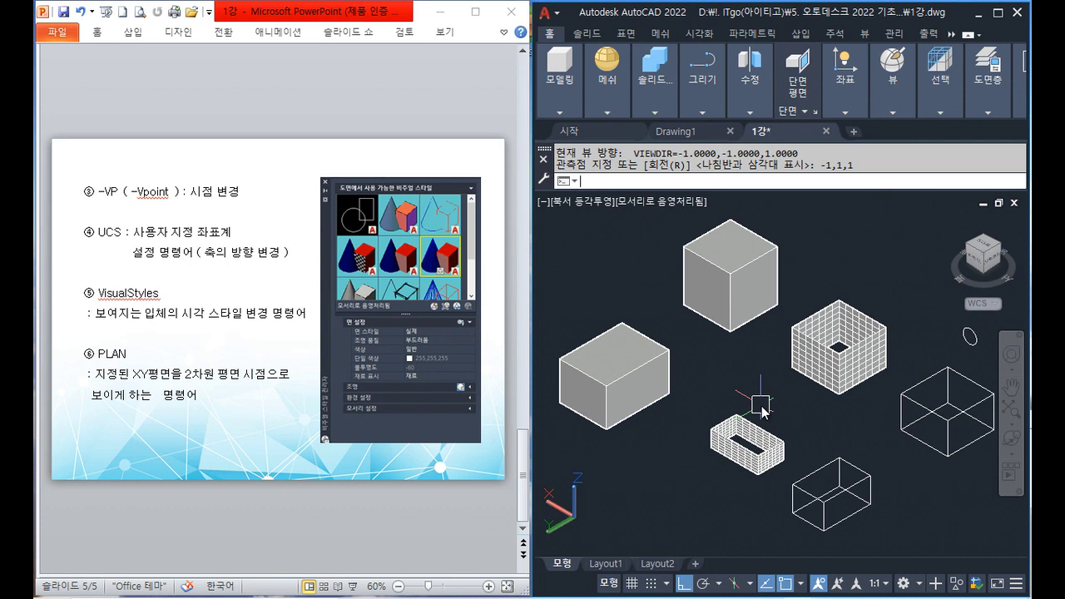
text(-VPOINT)
key(Return)
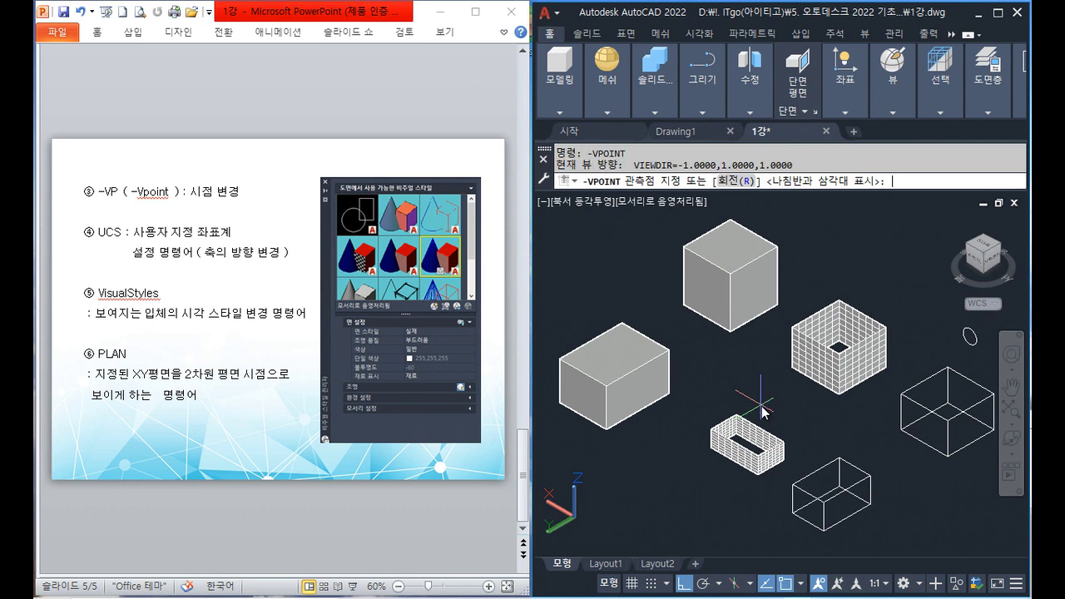
text(1,1,)
key(Return)
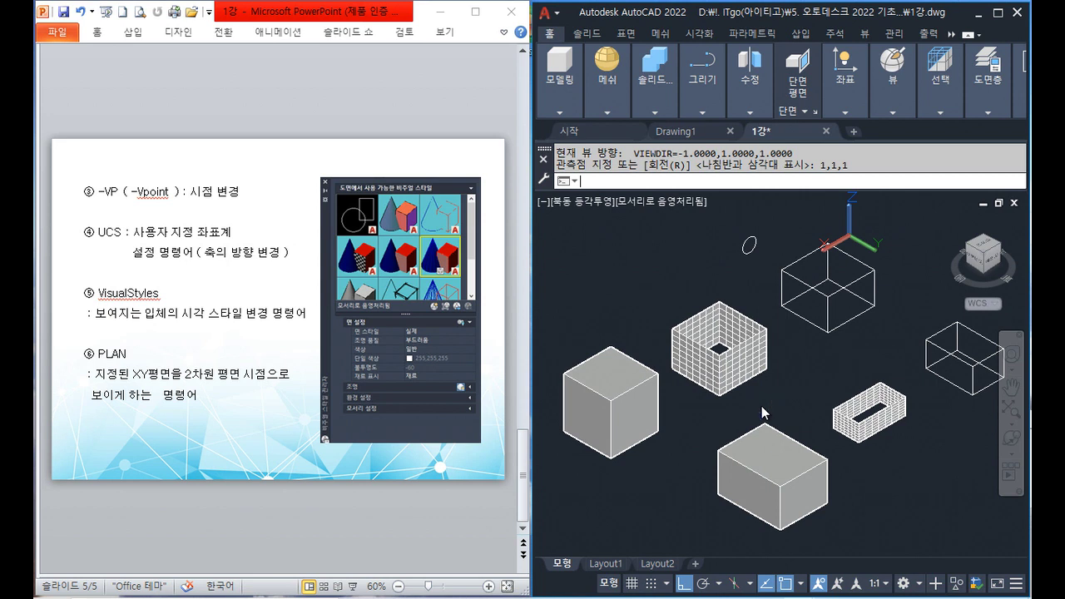
key(Return)
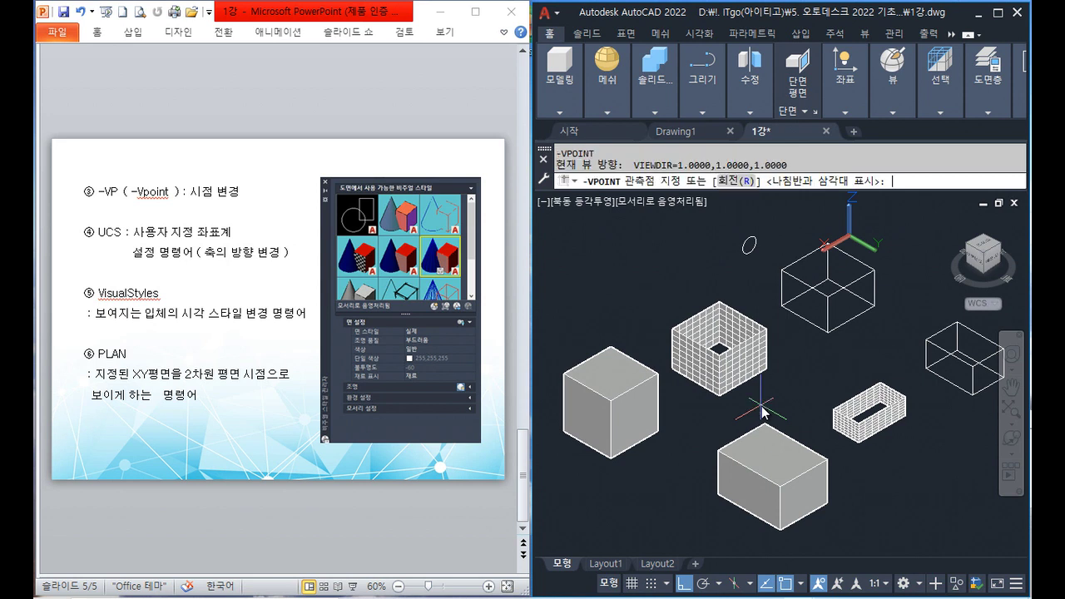
text(1,-1,1)
key(Return)
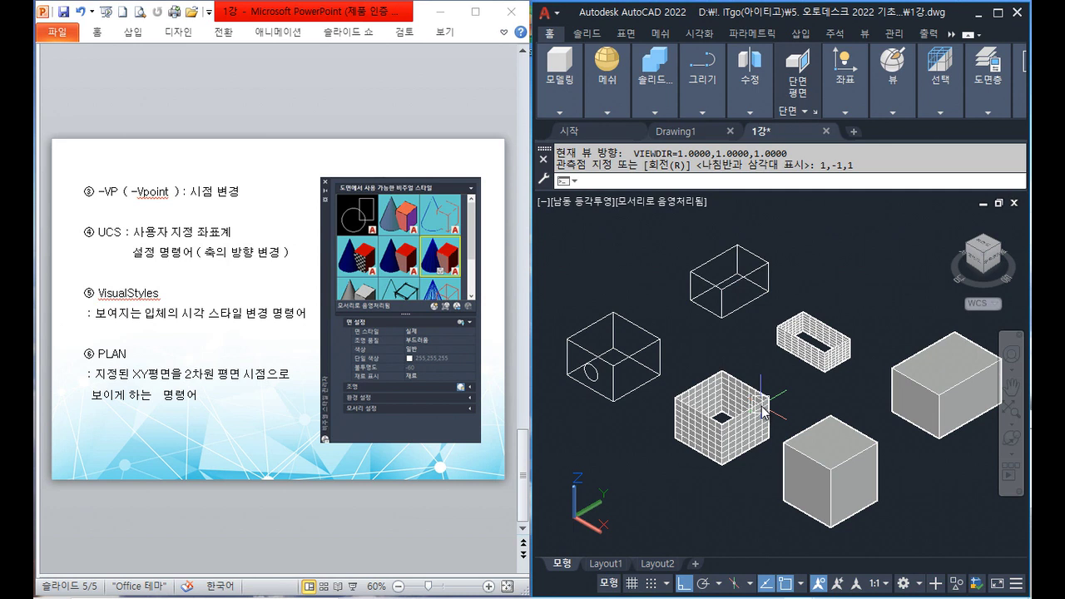
Step: View the box solids from viewpoint 1,-2,1 using the -VPOINT command
scroll(790, 433, down, 2)
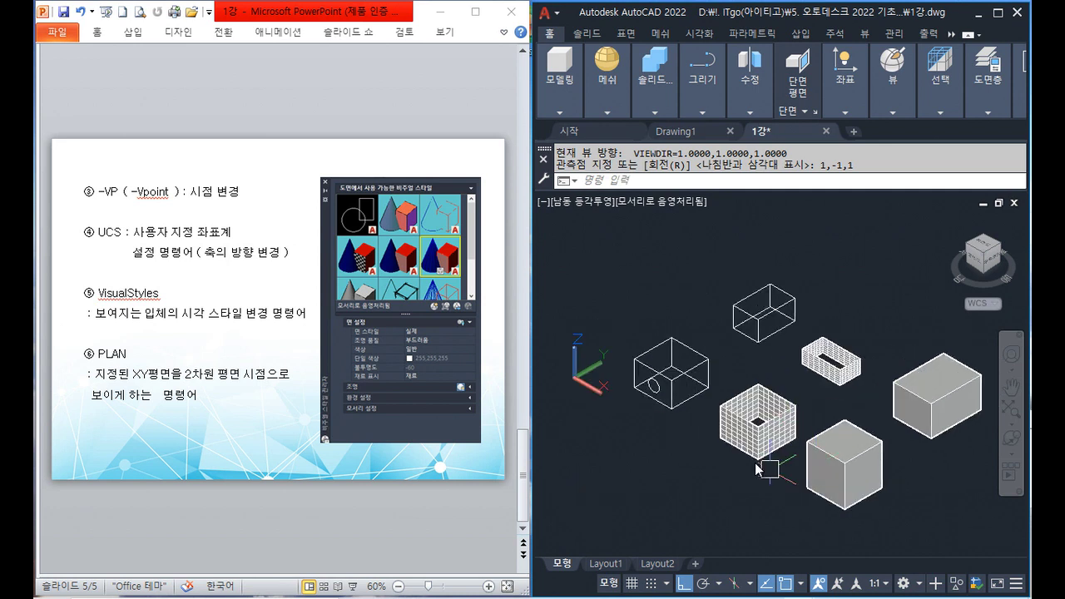
scroll(792, 449, up, 2)
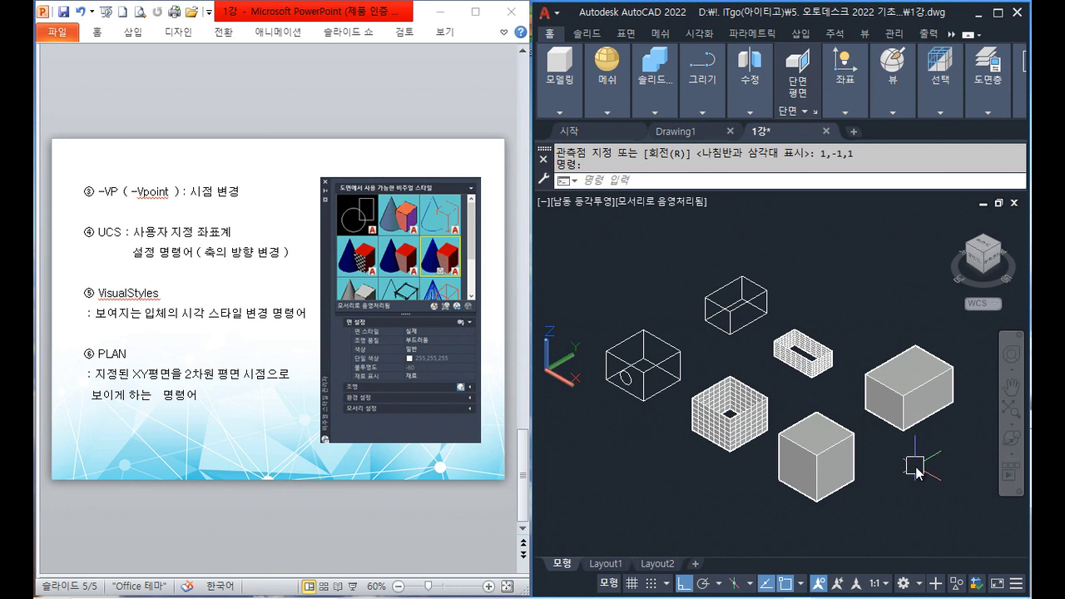
text(-)
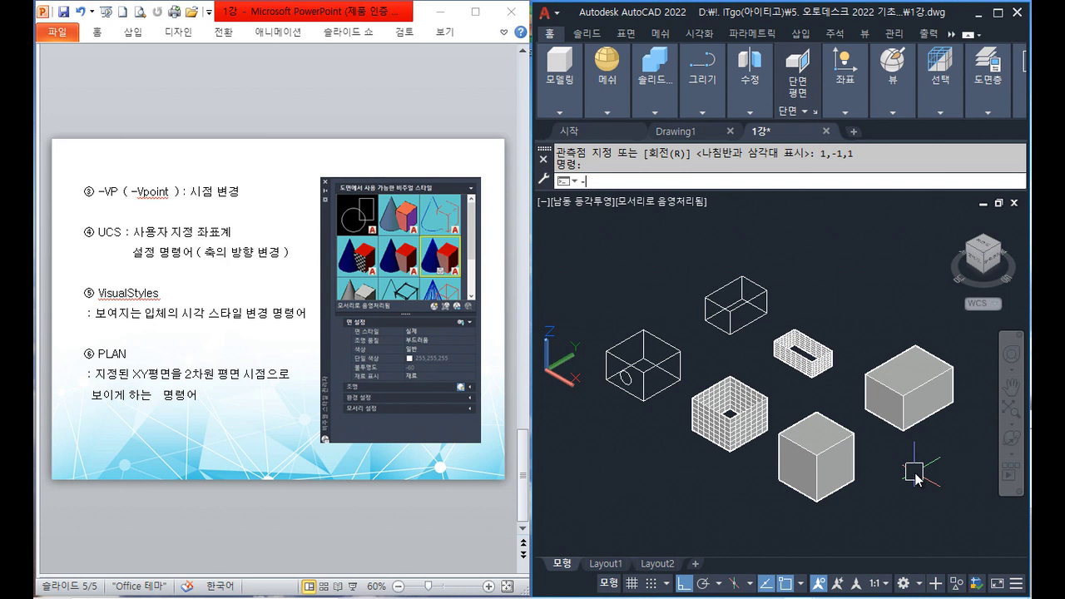
text(v)
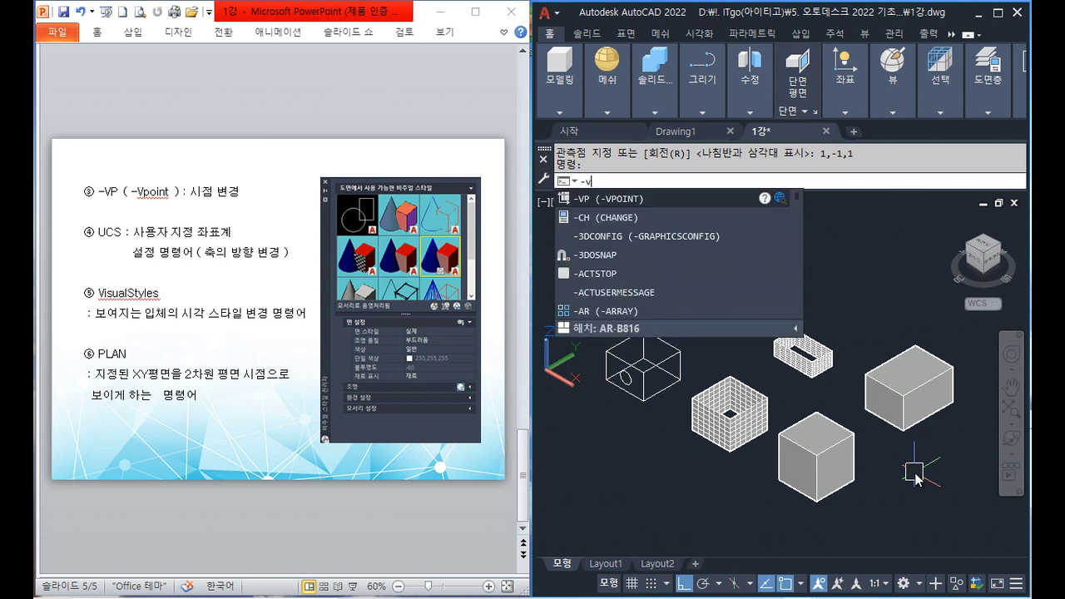
text(p)
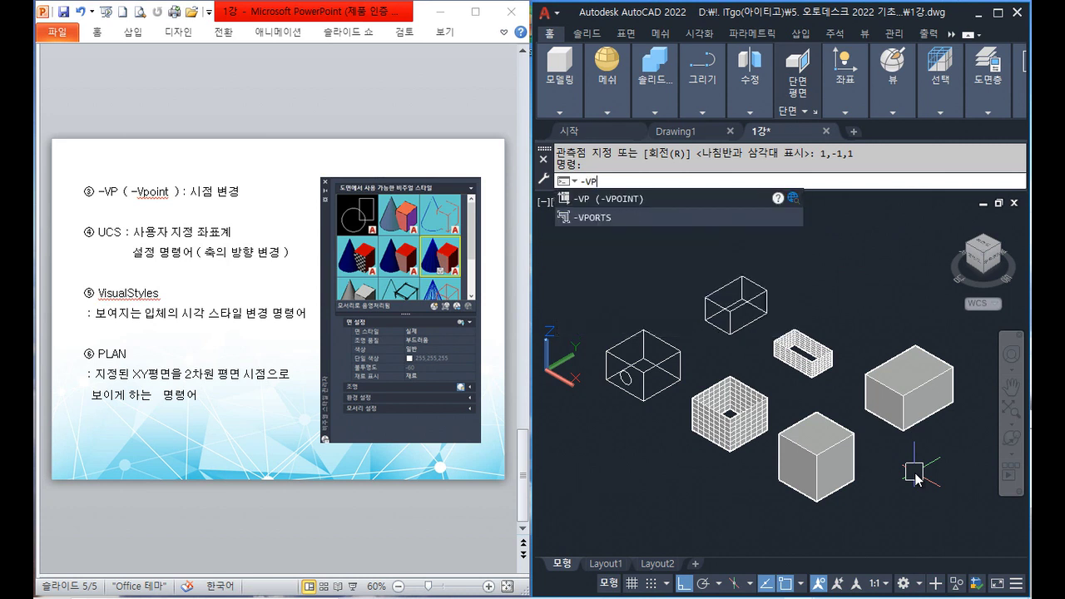
key(Return)
text(1,-2)
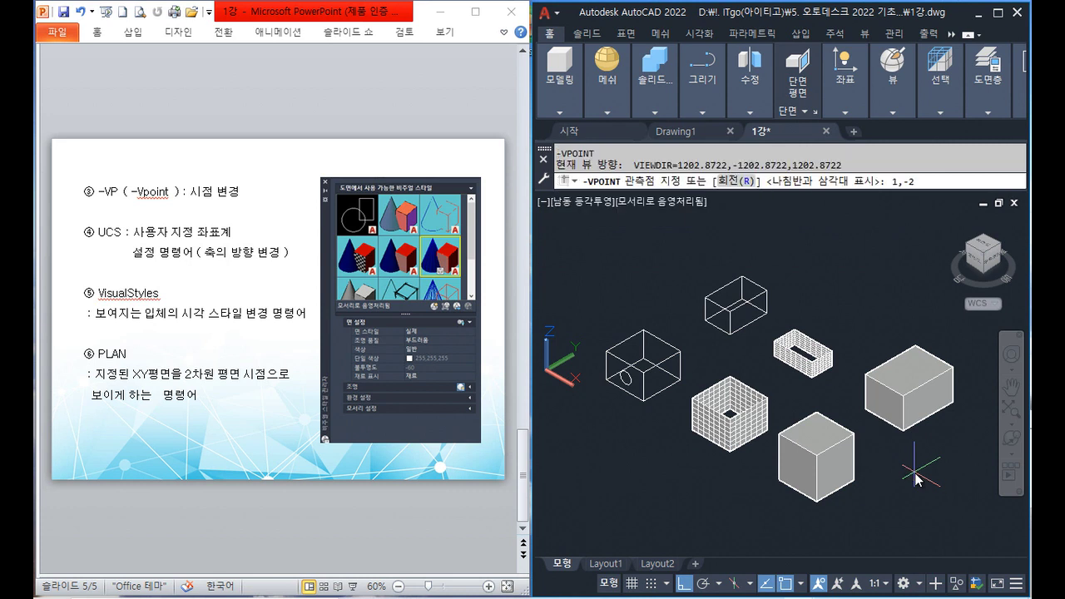
text(,1)
key(Return)
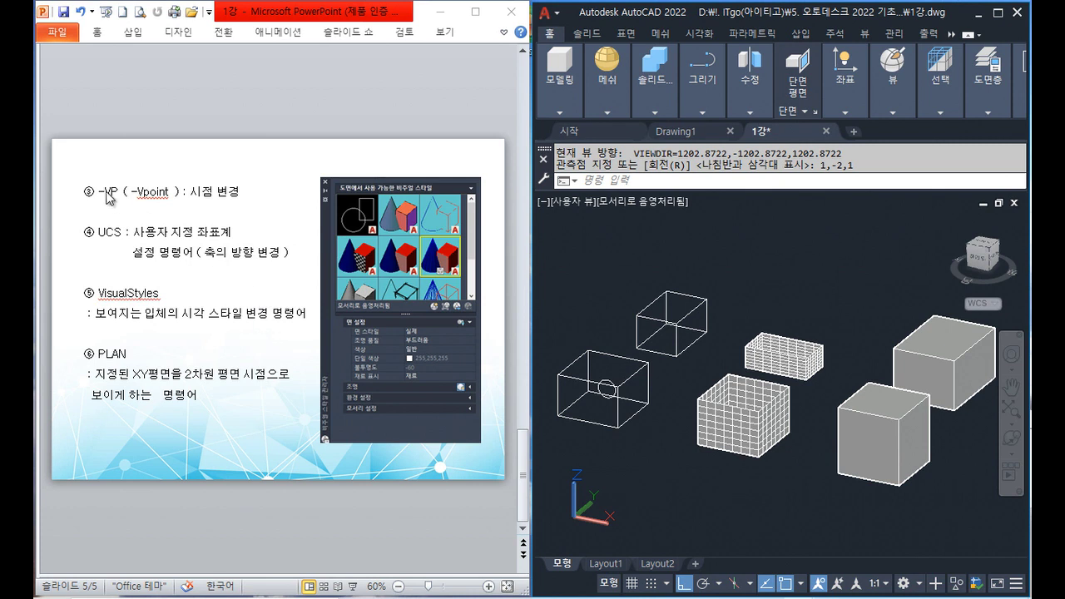
click(268, 296)
scroll(267, 295, up, 1)
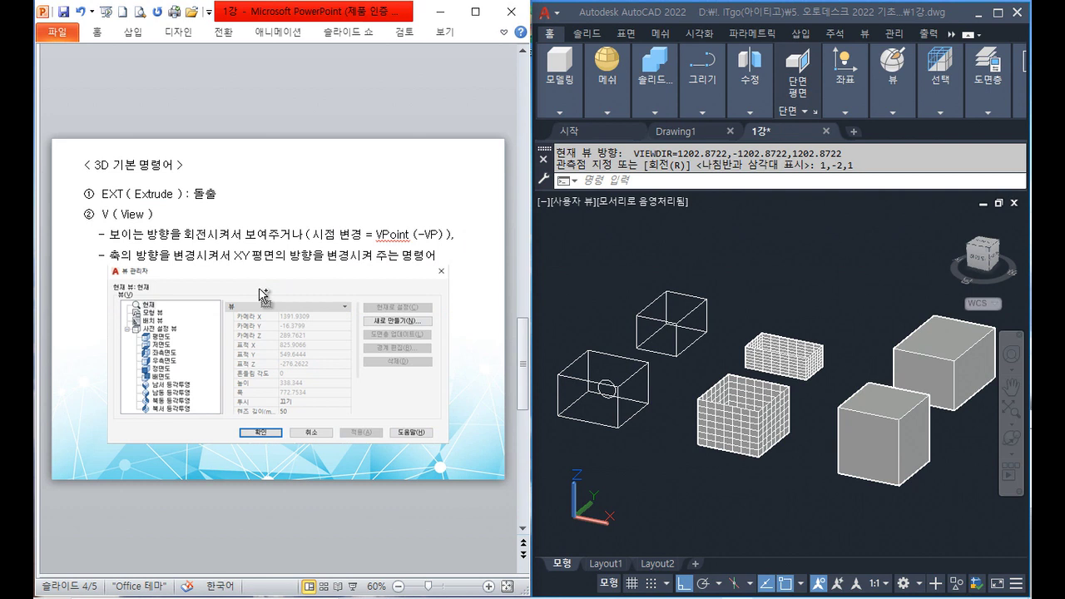
drag(100, 200, 216, 199)
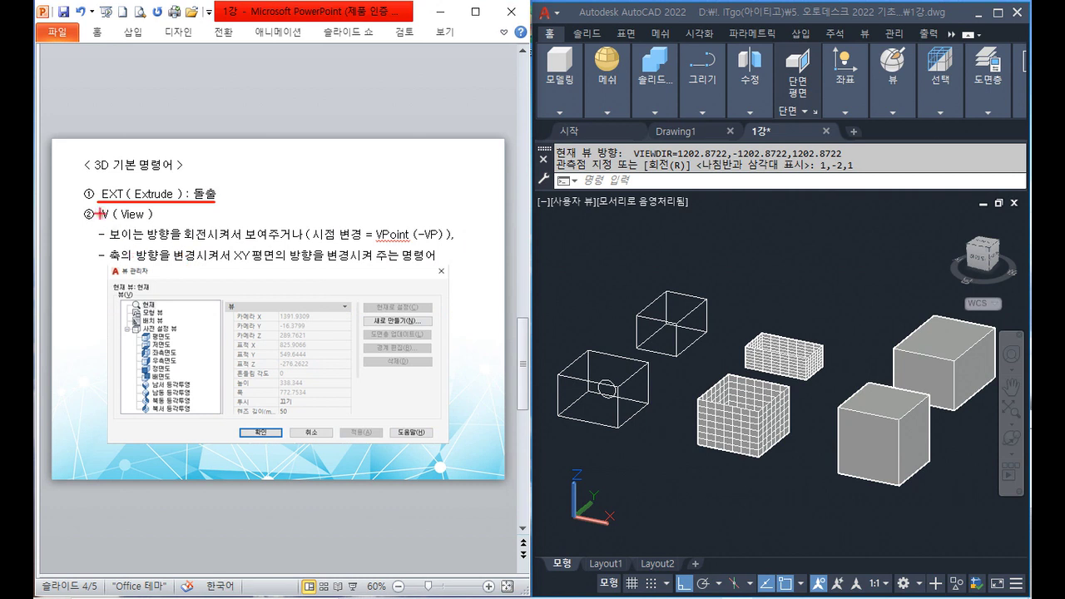
mouse_move(80, 206)
mouse_down()
mouse_move(84, 268)
mouse_move(450, 270)
mouse_up()
drag(319, 245, 441, 248)
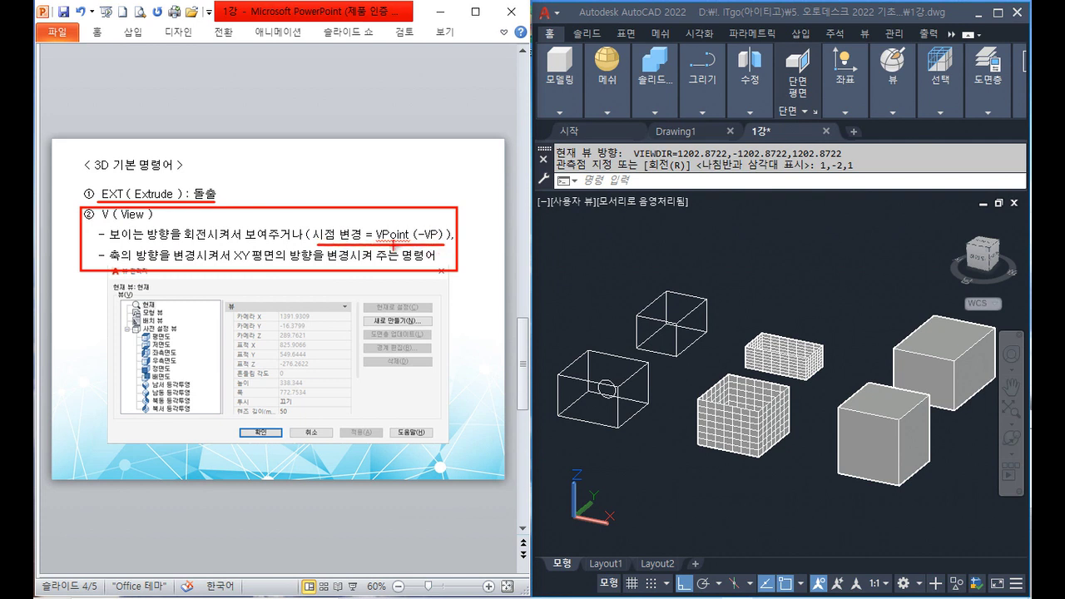
key(Escape)
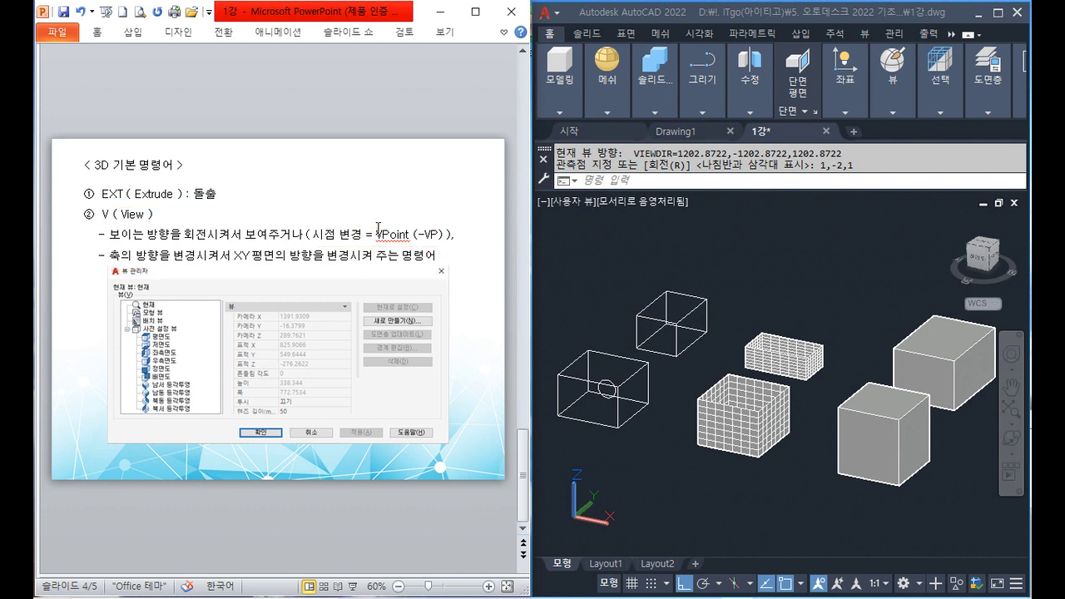
scroll(379, 229, down, 1)
drag(100, 205, 241, 203)
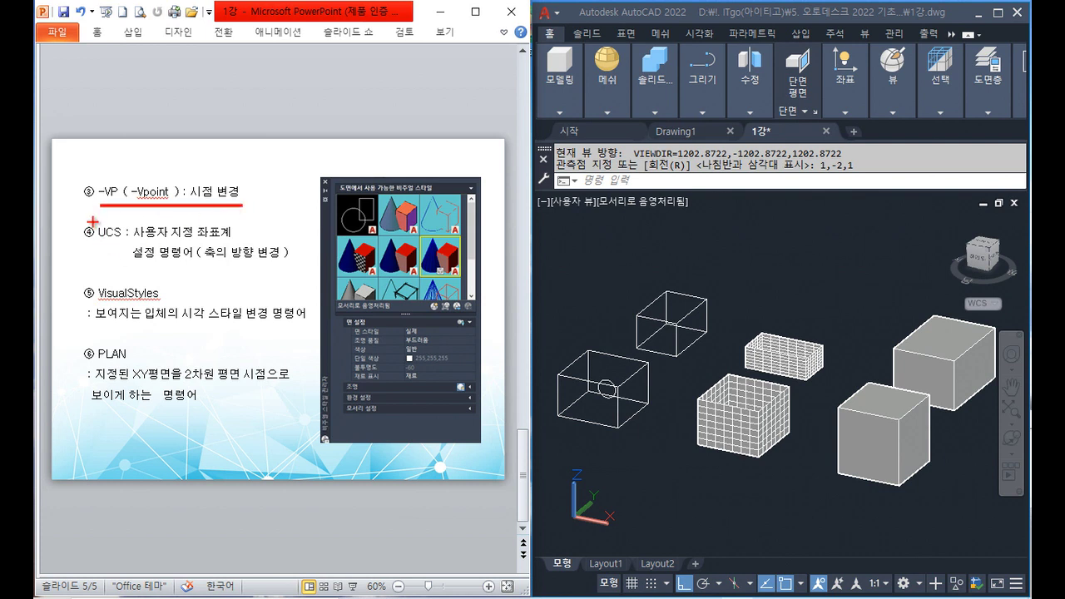
drag(79, 222, 297, 268)
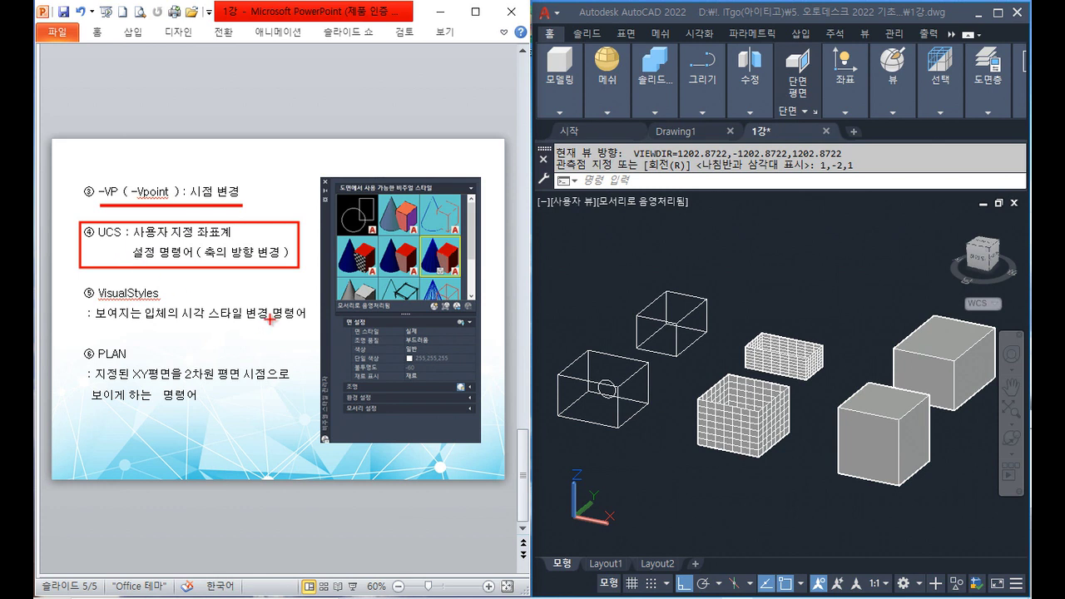
drag(481, 385, 463, 380)
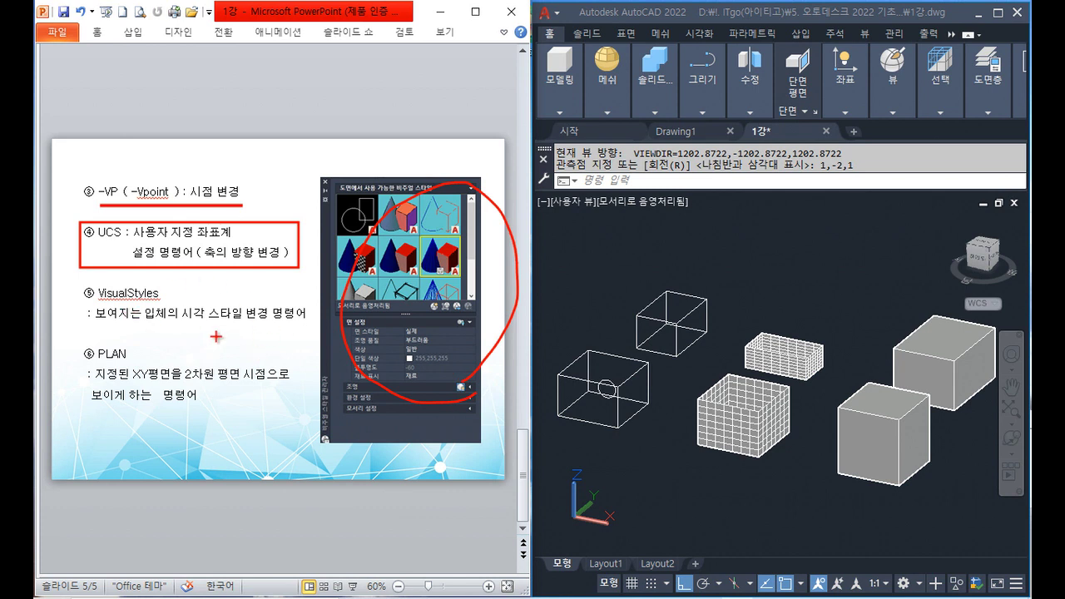
mouse_move(78, 281)
mouse_down()
mouse_move(265, 336)
mouse_move(316, 331)
mouse_up()
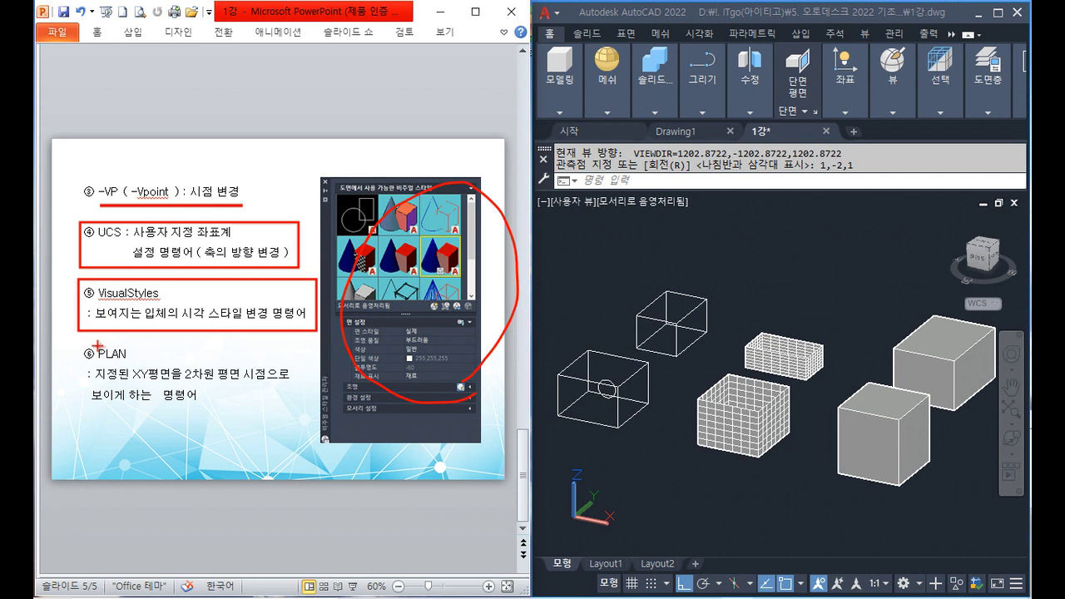
drag(77, 341, 301, 406)
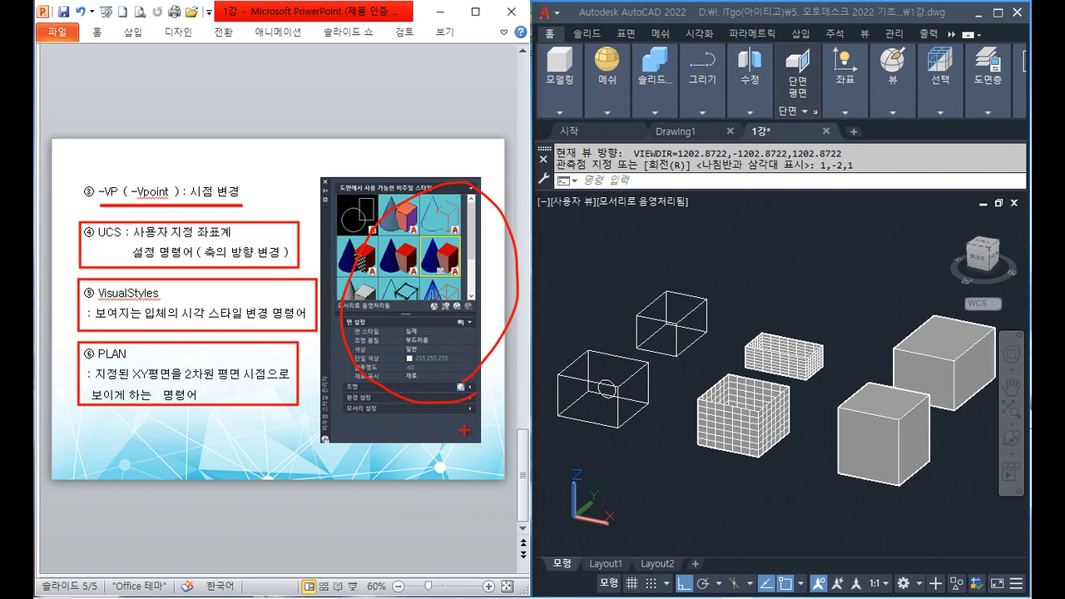
key(e)
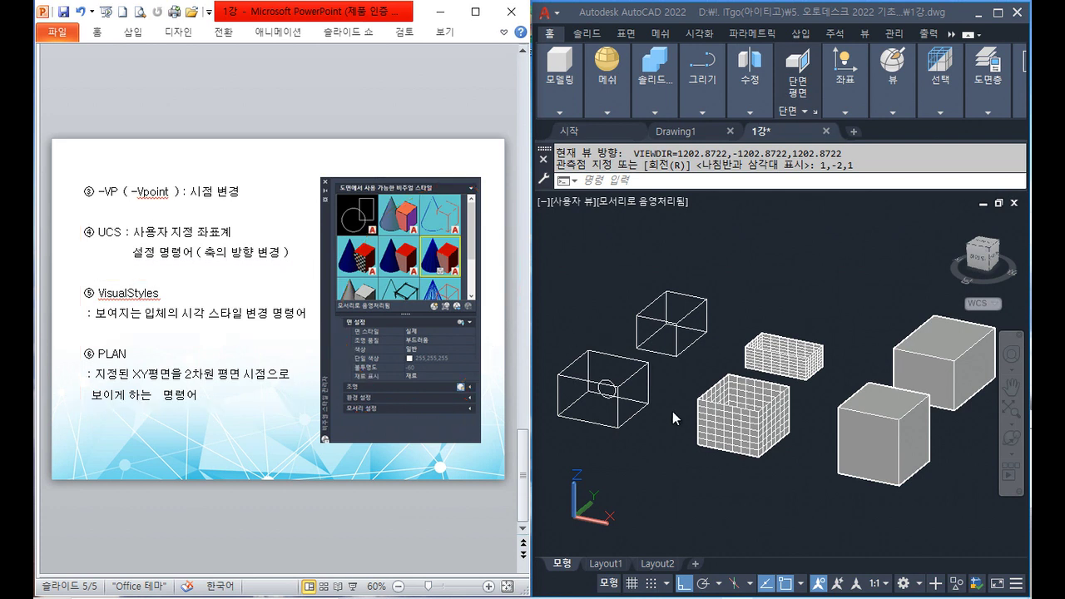